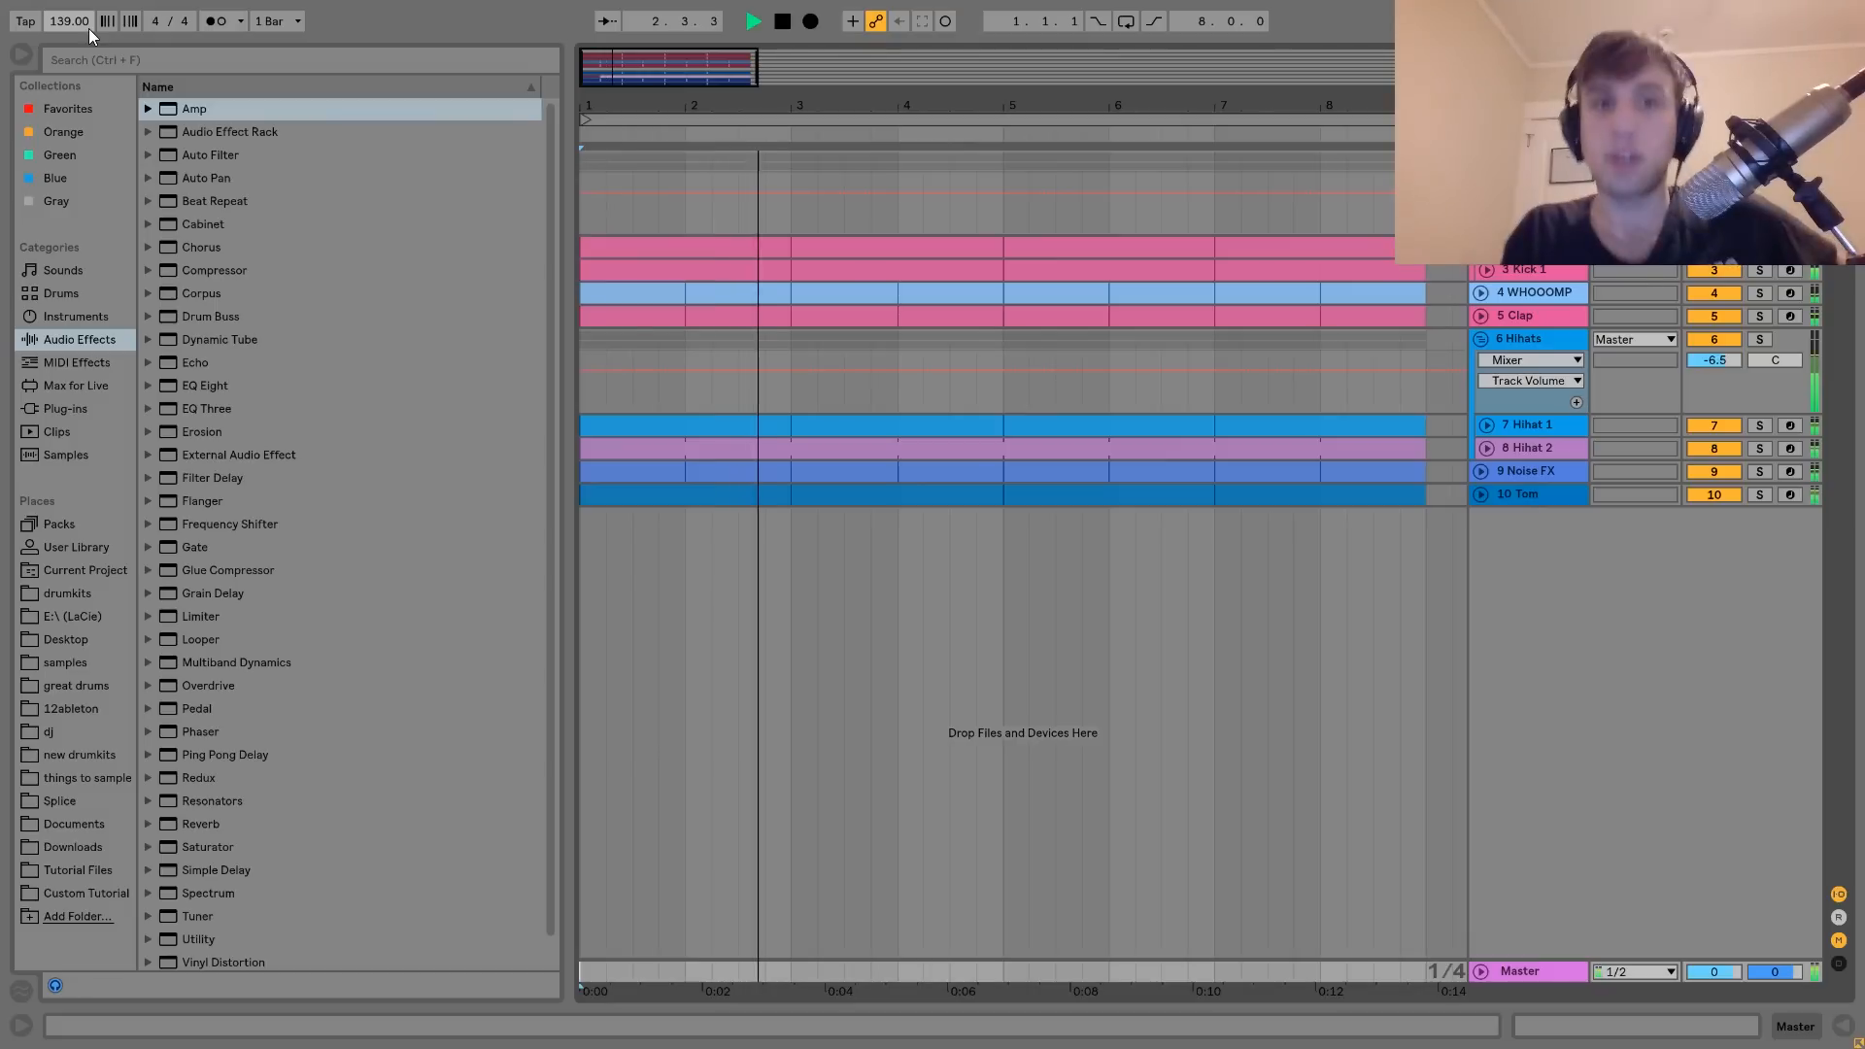
Play the first Kick 1 track on its own and show its device chain
{"action": "key", "text": "space"}
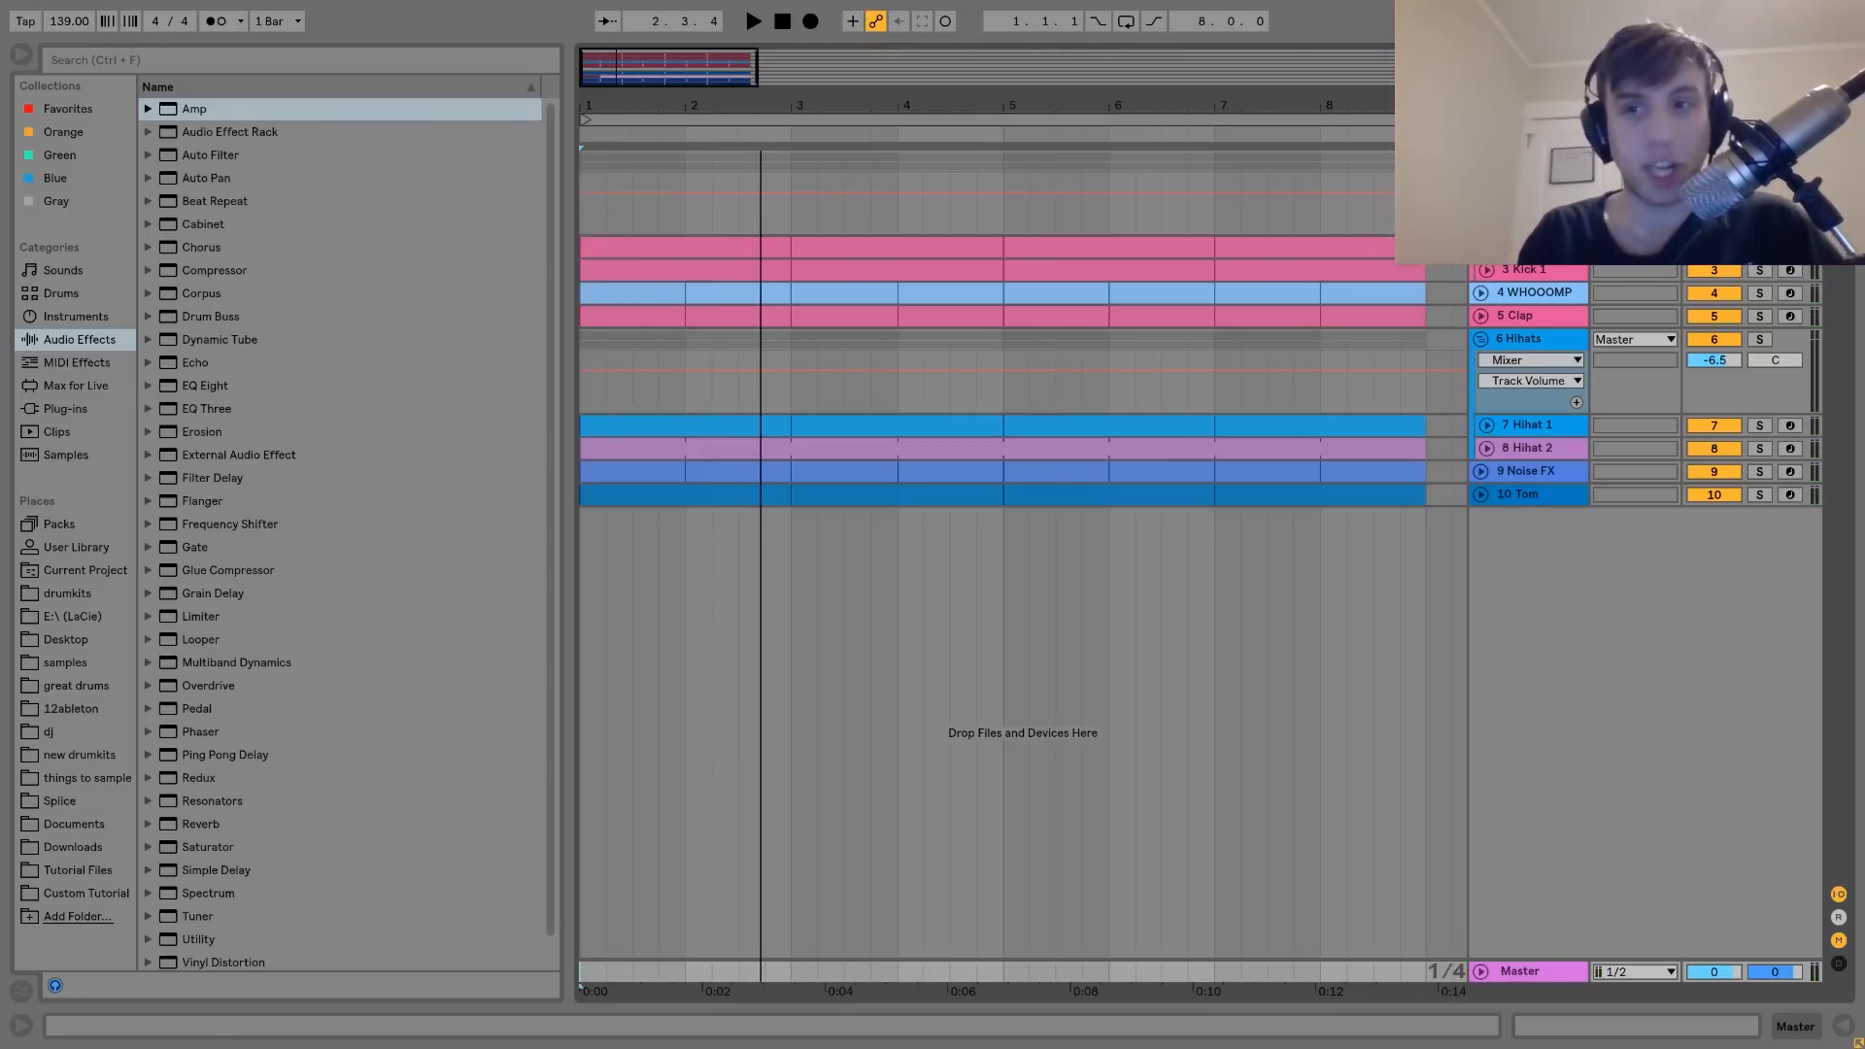
{"action": "key", "text": "space"}
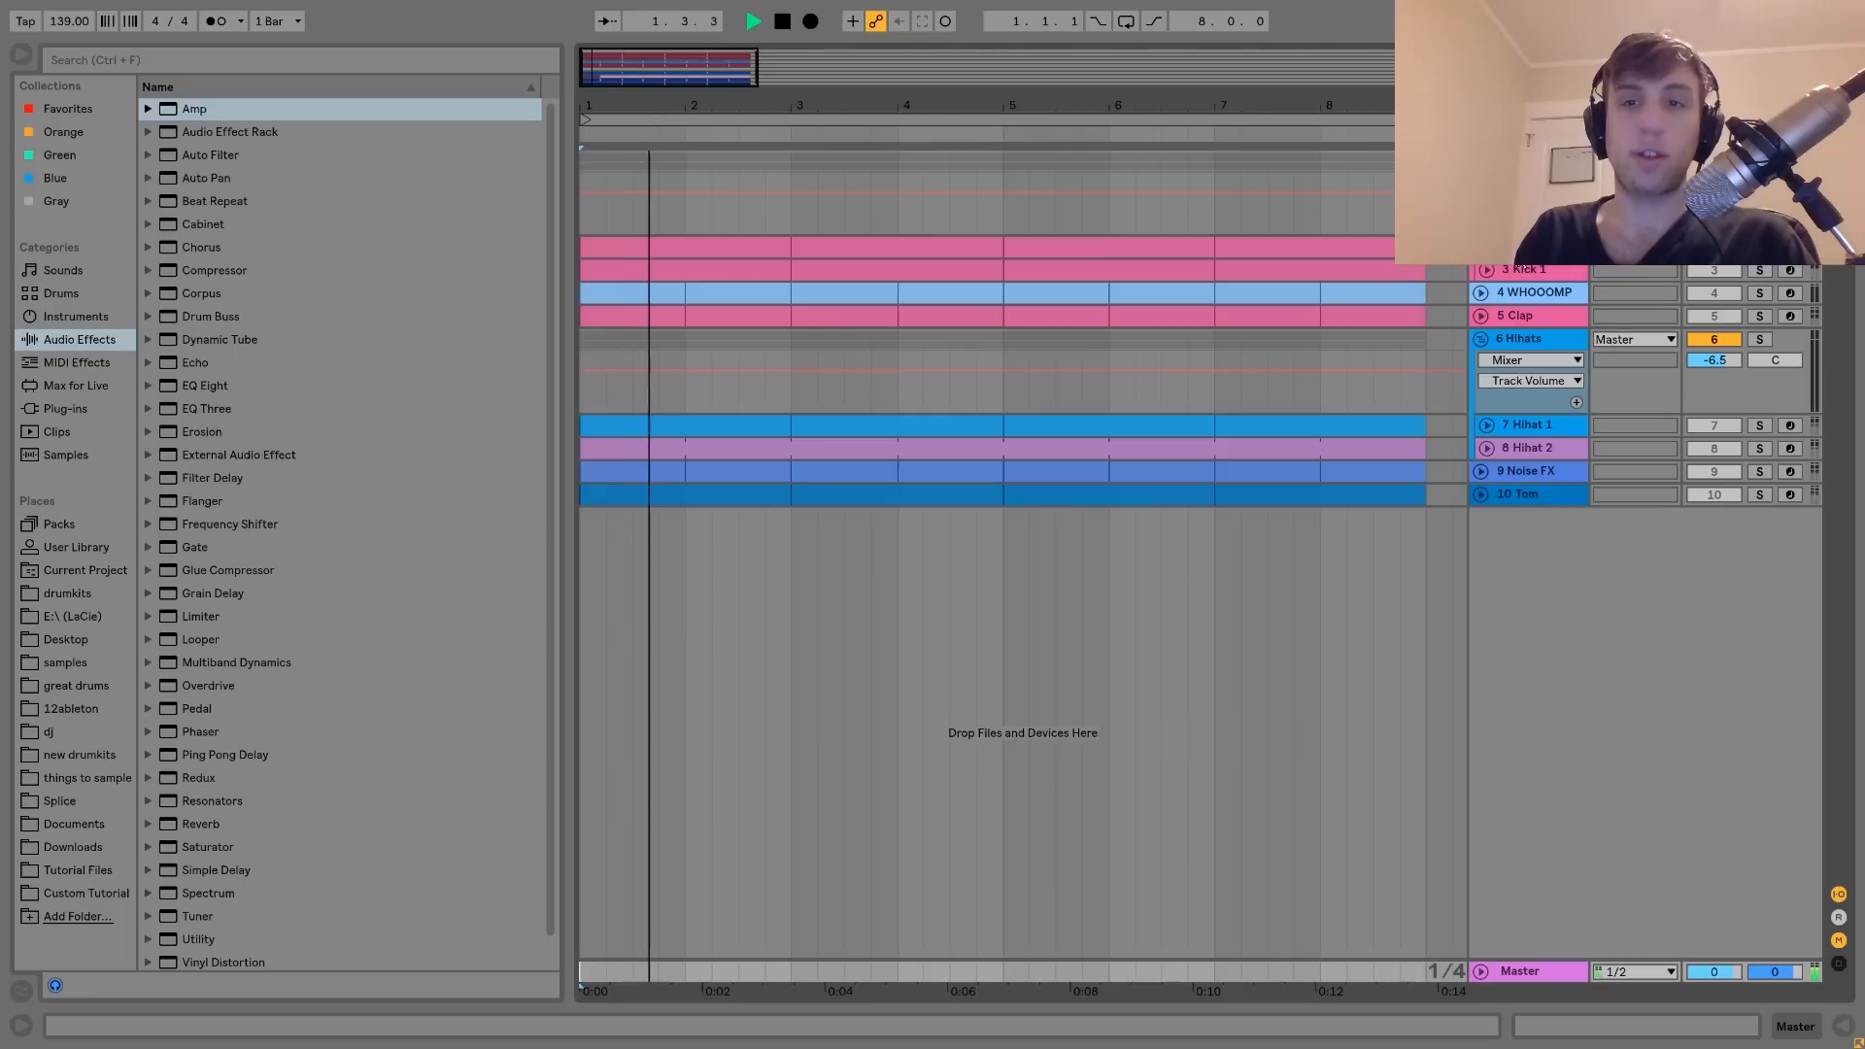
{"action": "left_click", "coordinate": [1514, 268]}
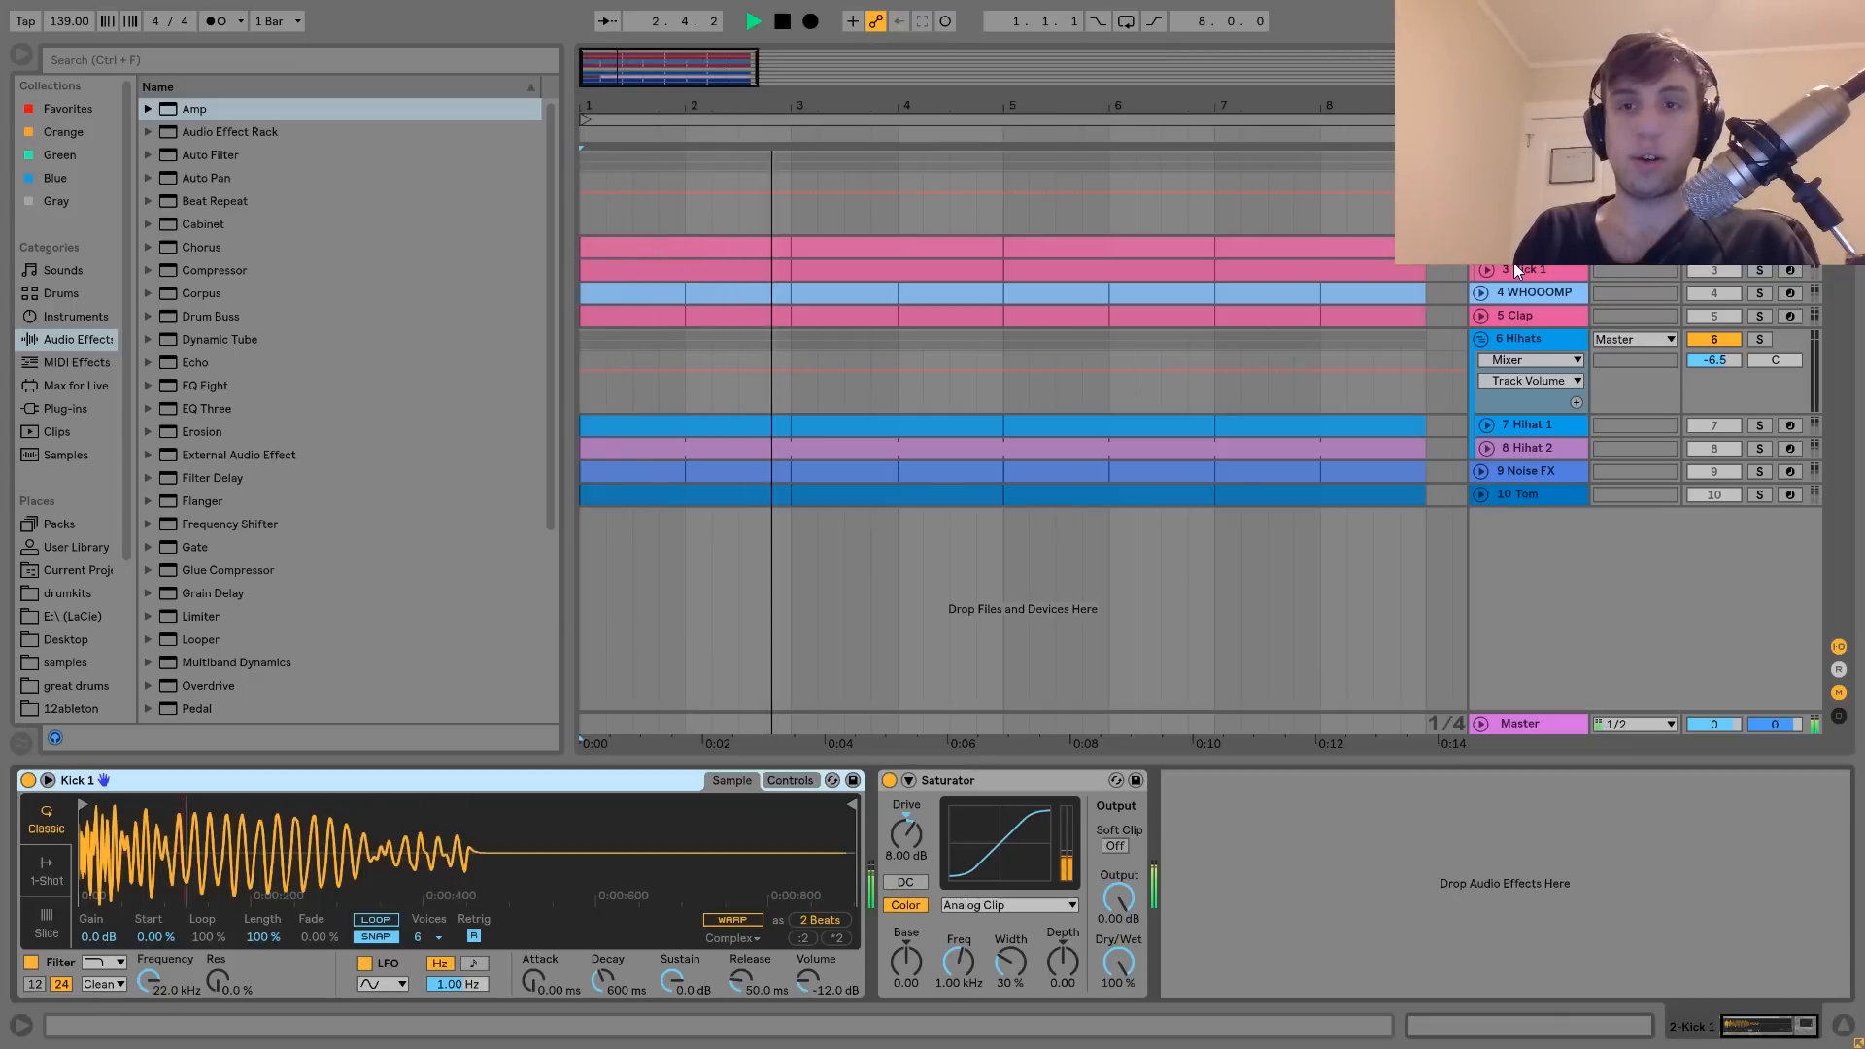
{"action": "key", "text": "space"}
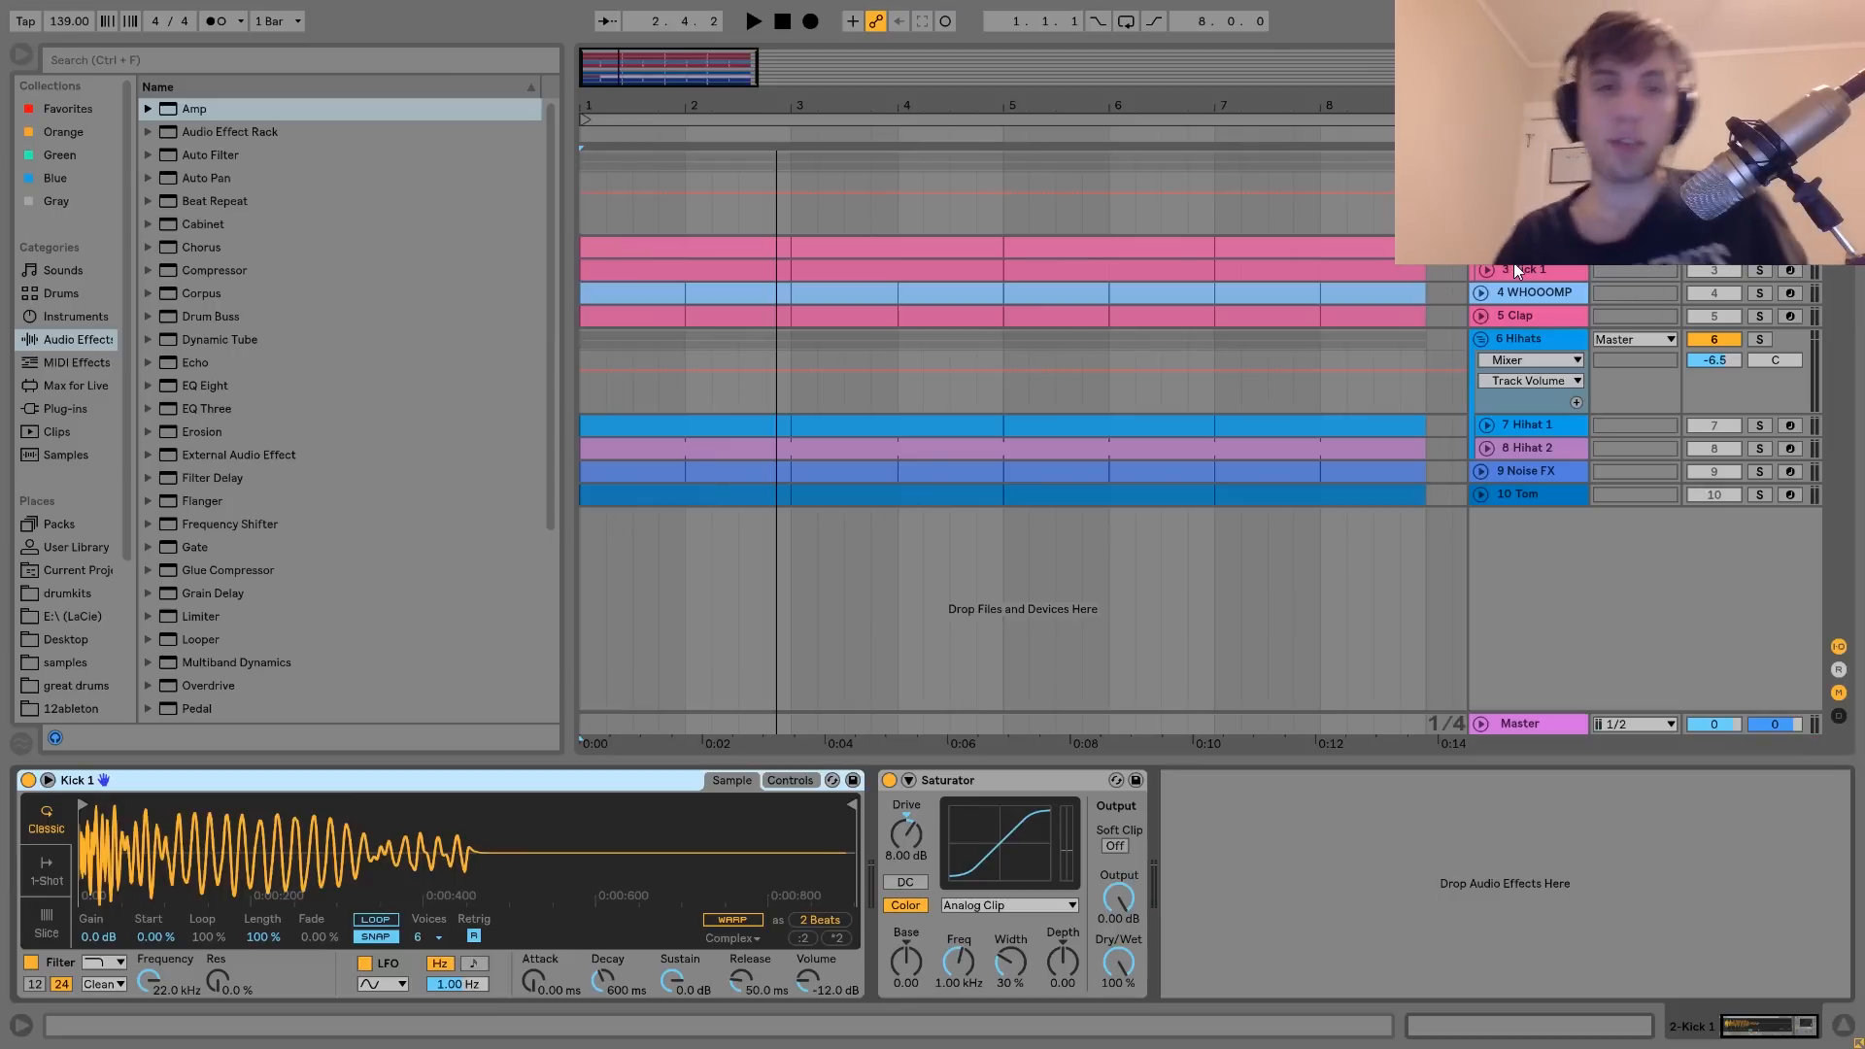
Unfold the first Kick 1 track in the arrangement and audition its kick
{"action": "left_click", "coordinate": [1487, 269]}
{"action": "key", "text": "space"}
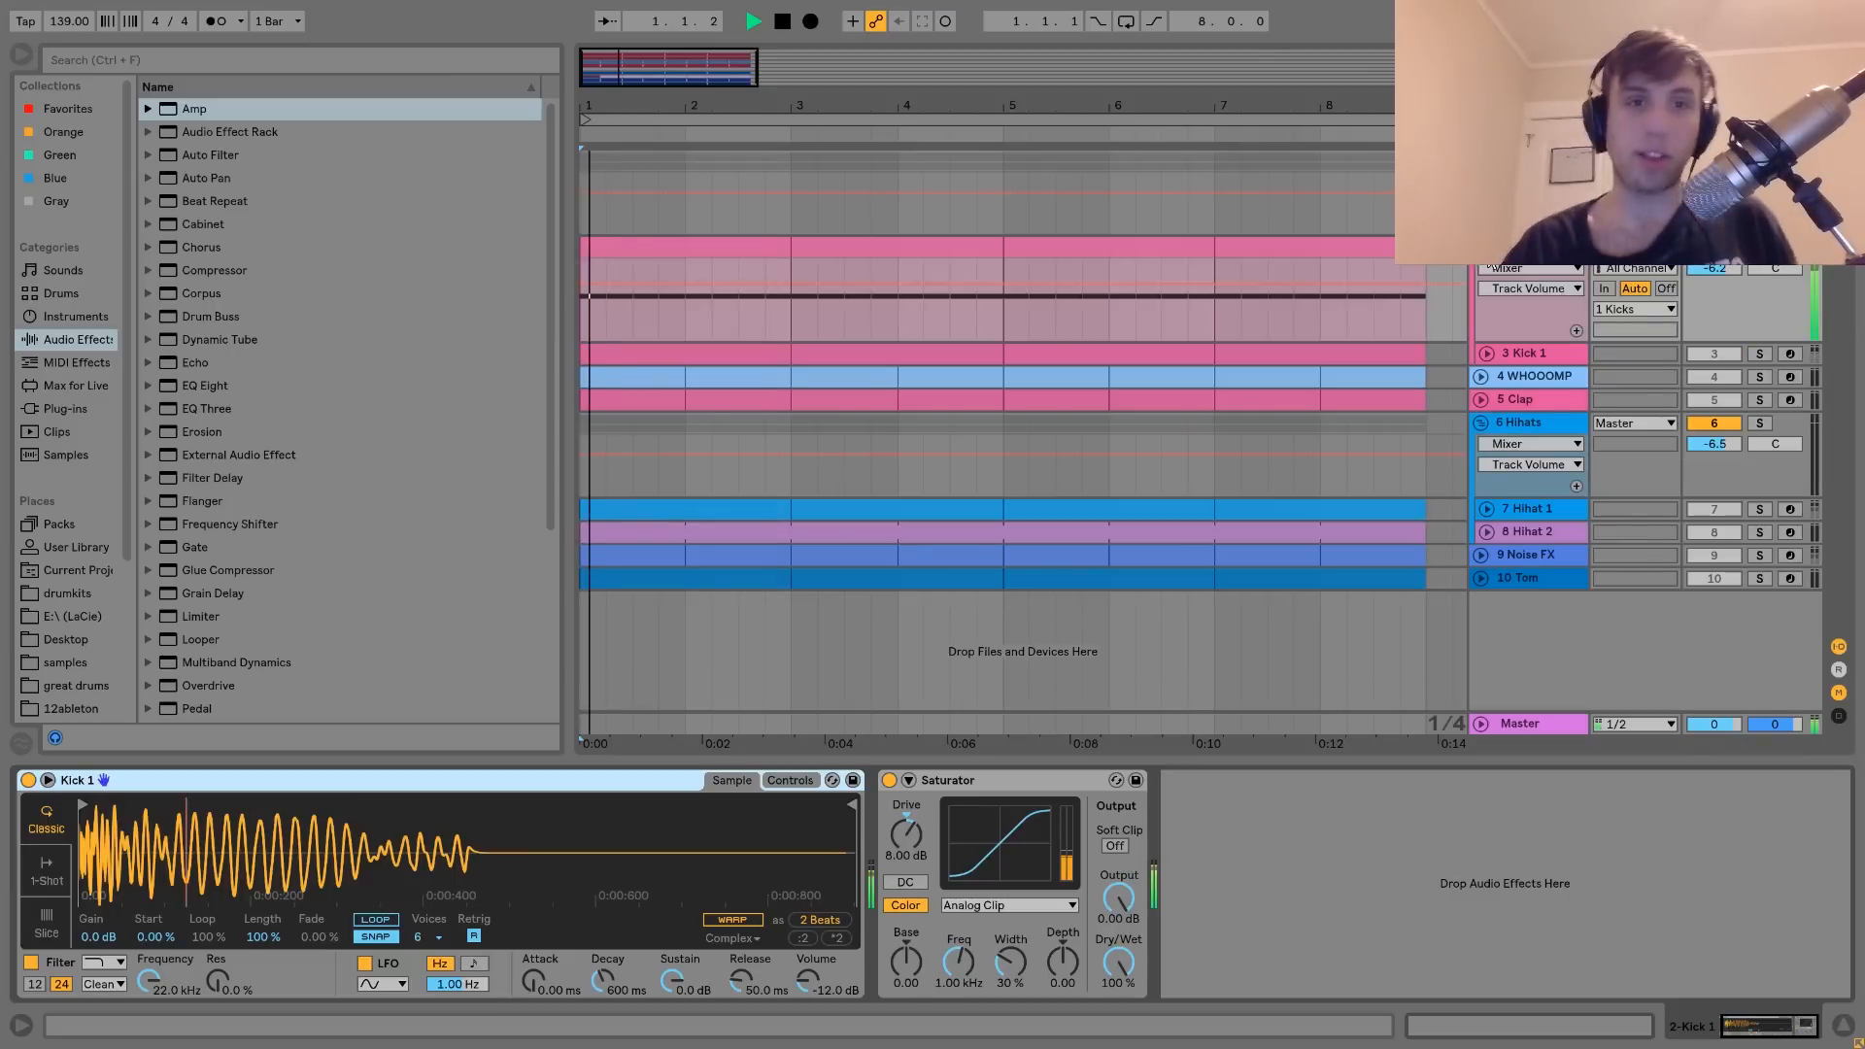
{"action": "key", "text": "space"}
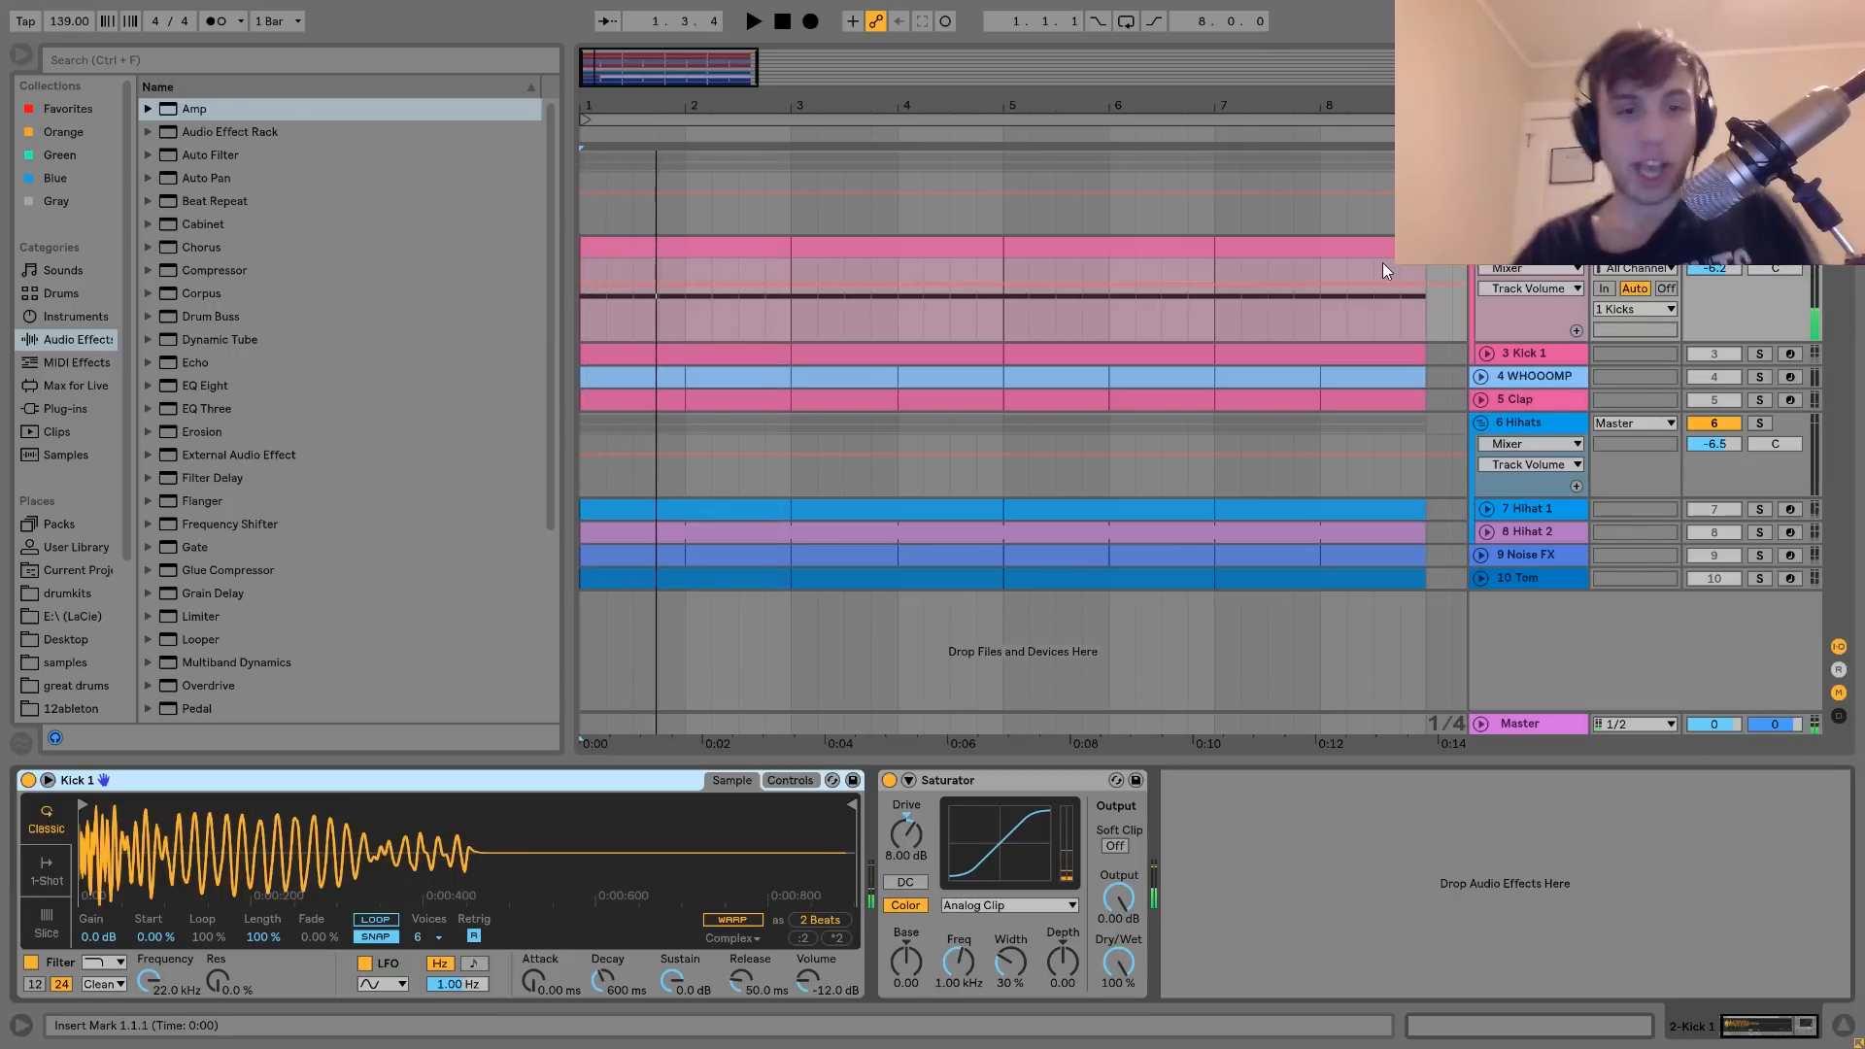
{"action": "key", "text": "space"}
{"action": "key", "text": "space"}
Locate the first Kick 1's sample in the browser and listen to the kick again
{"action": "right_click", "coordinate": [729, 822]}
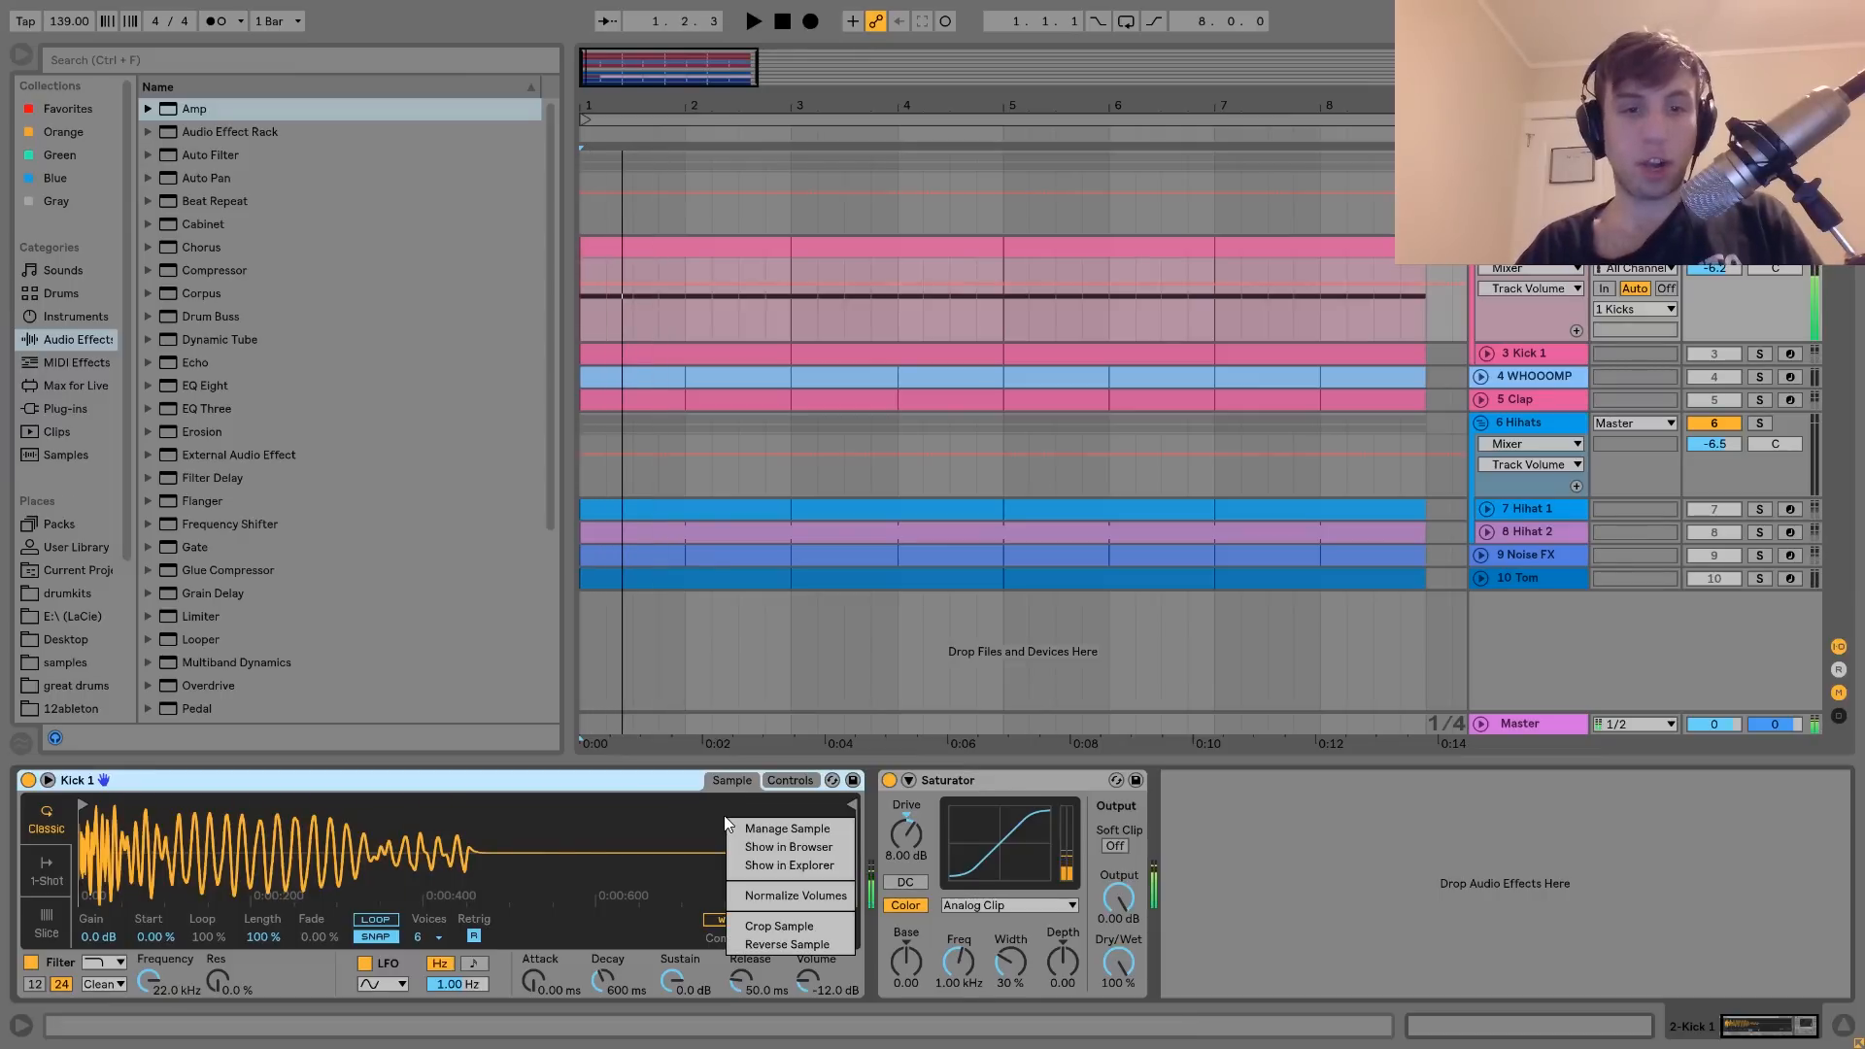
{"action": "left_click", "coordinate": [788, 848]}
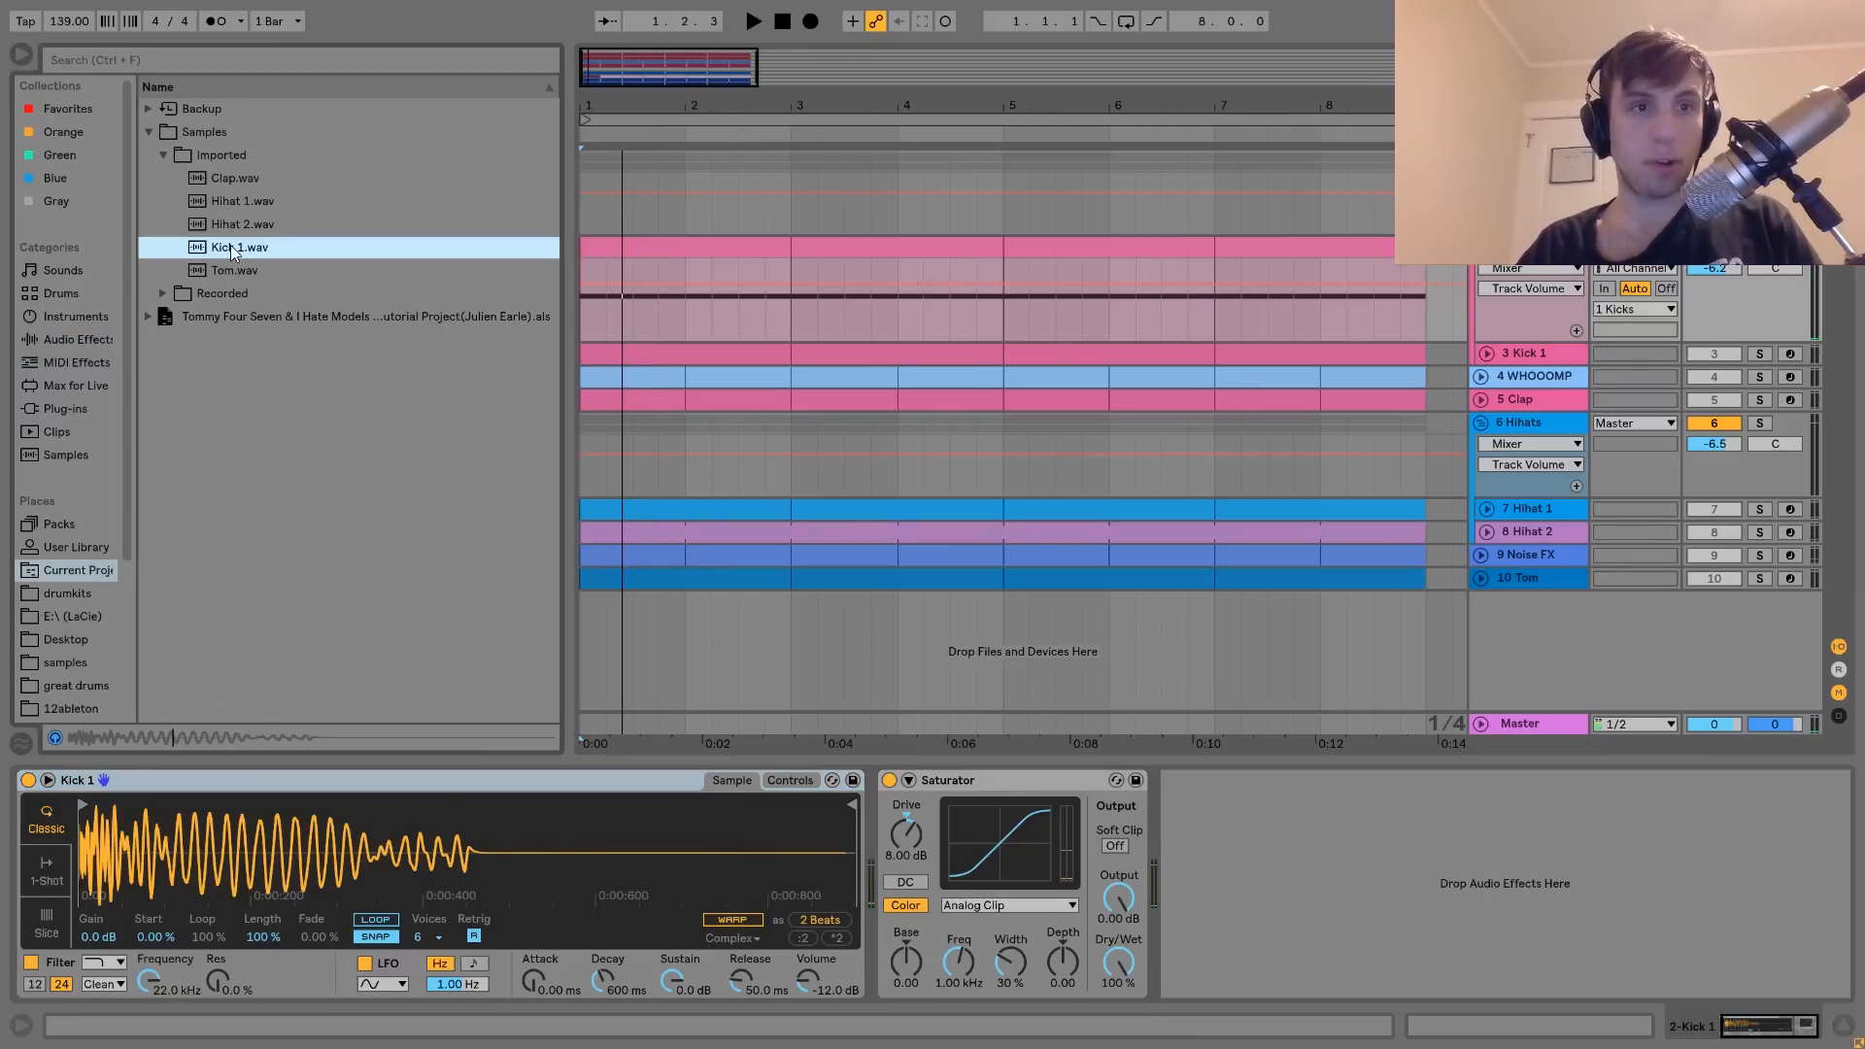
{"action": "key", "text": "space"}
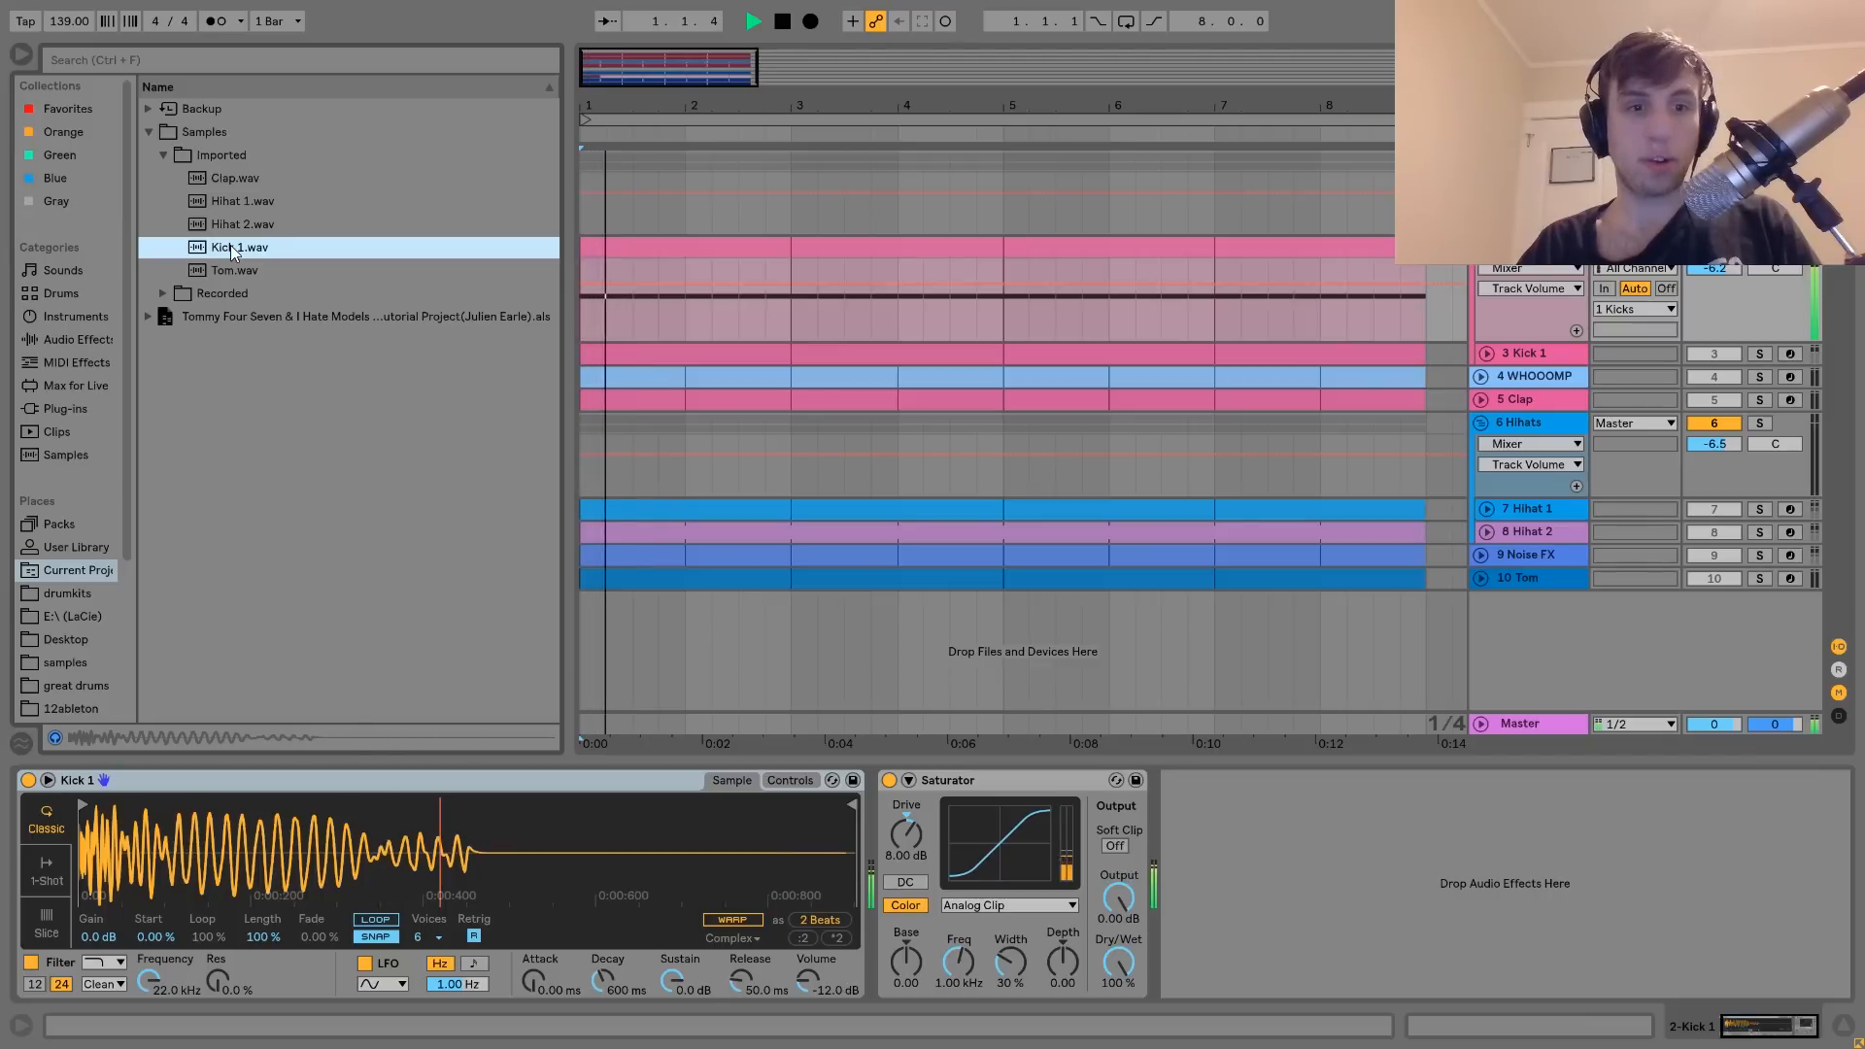
{"action": "key", "text": "space"}
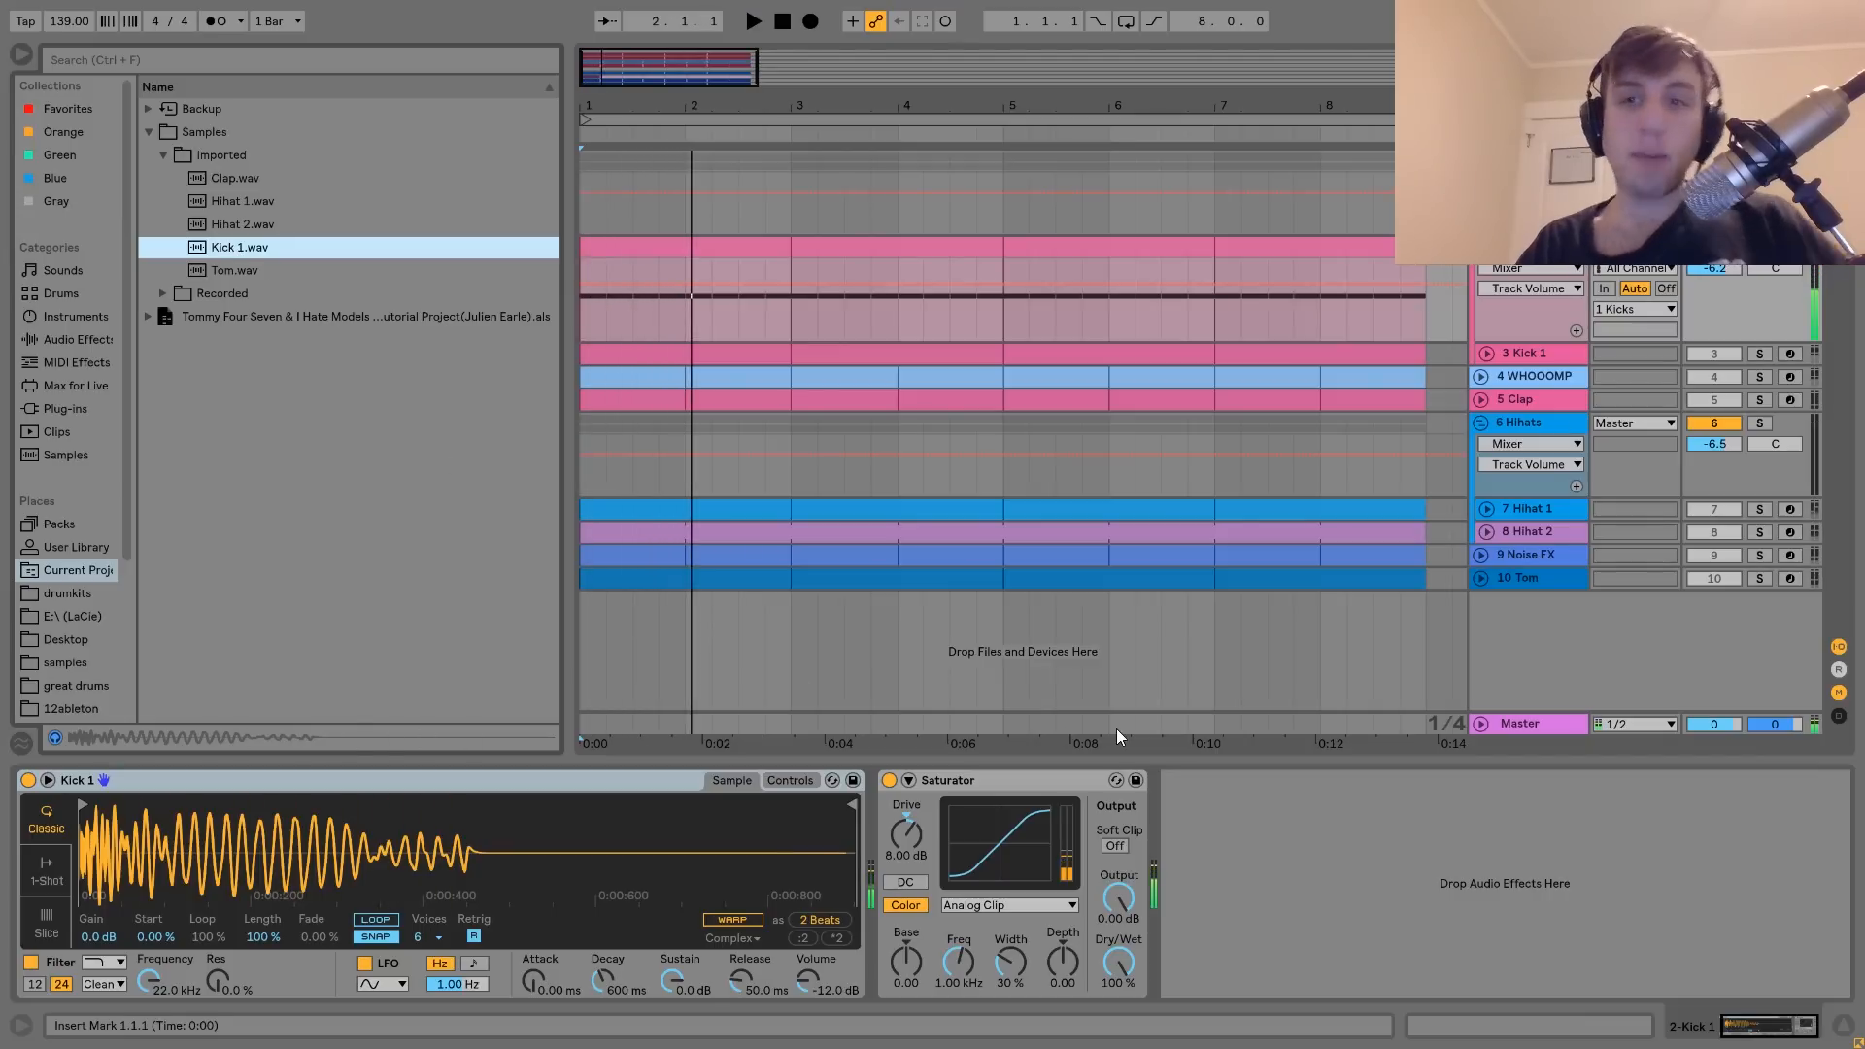
Audition the second Kick 1 track in solo with its Saturator and Amp, and return to the first Kick 1 track
{"action": "left_click", "coordinate": [1761, 354]}
{"action": "key", "text": "space"}
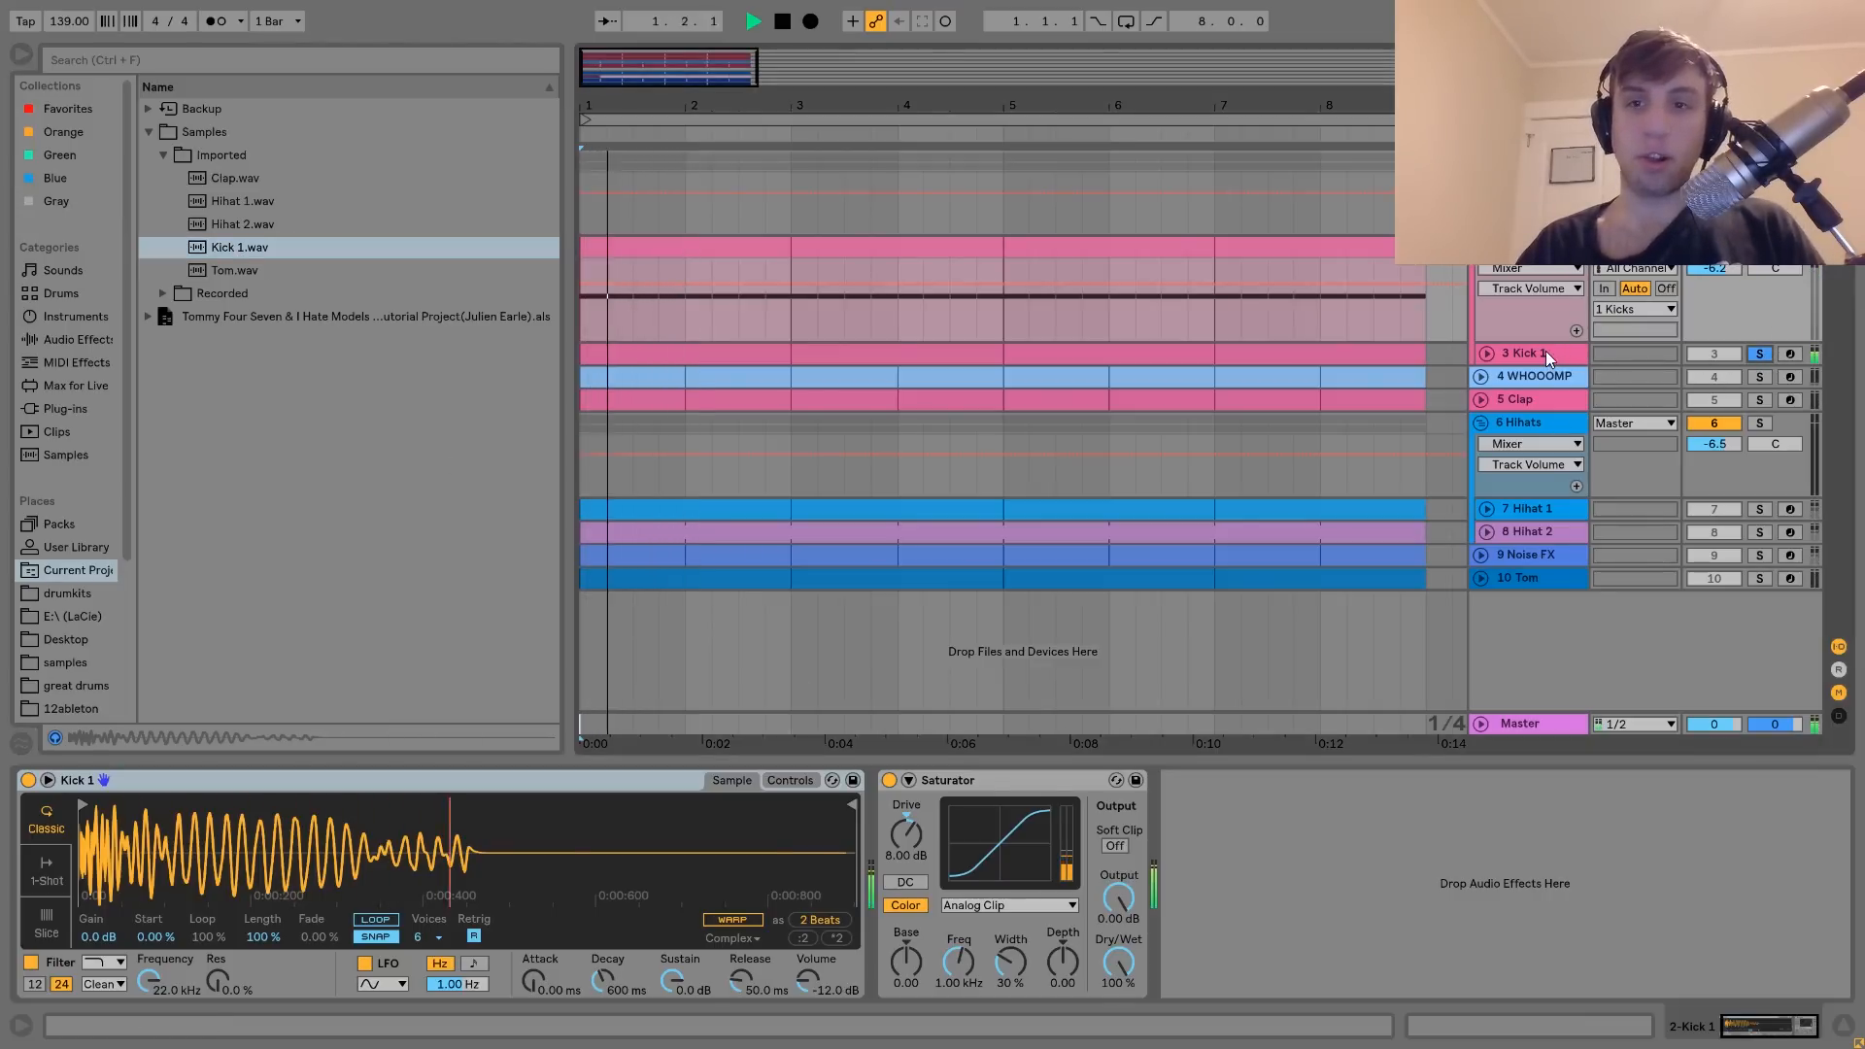
{"action": "left_click", "coordinate": [1537, 353]}
{"action": "key", "text": "space"}
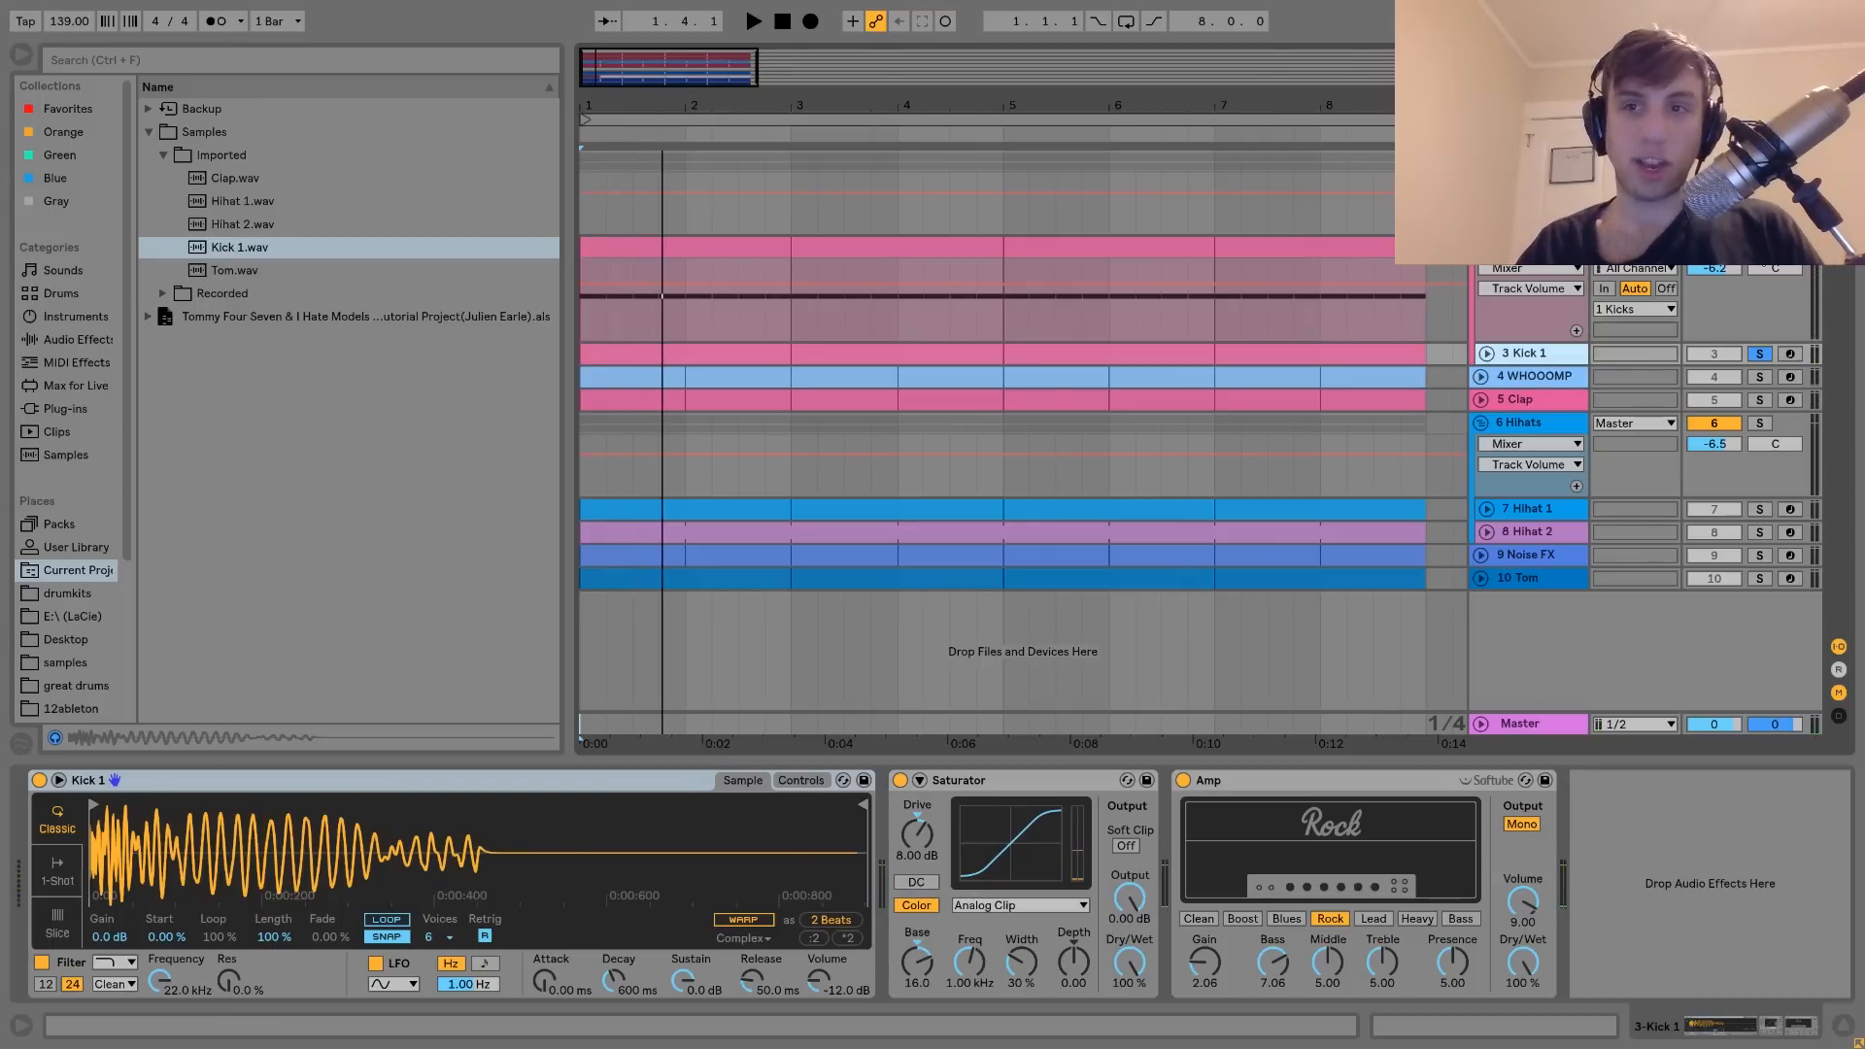
{"action": "key", "text": "space"}
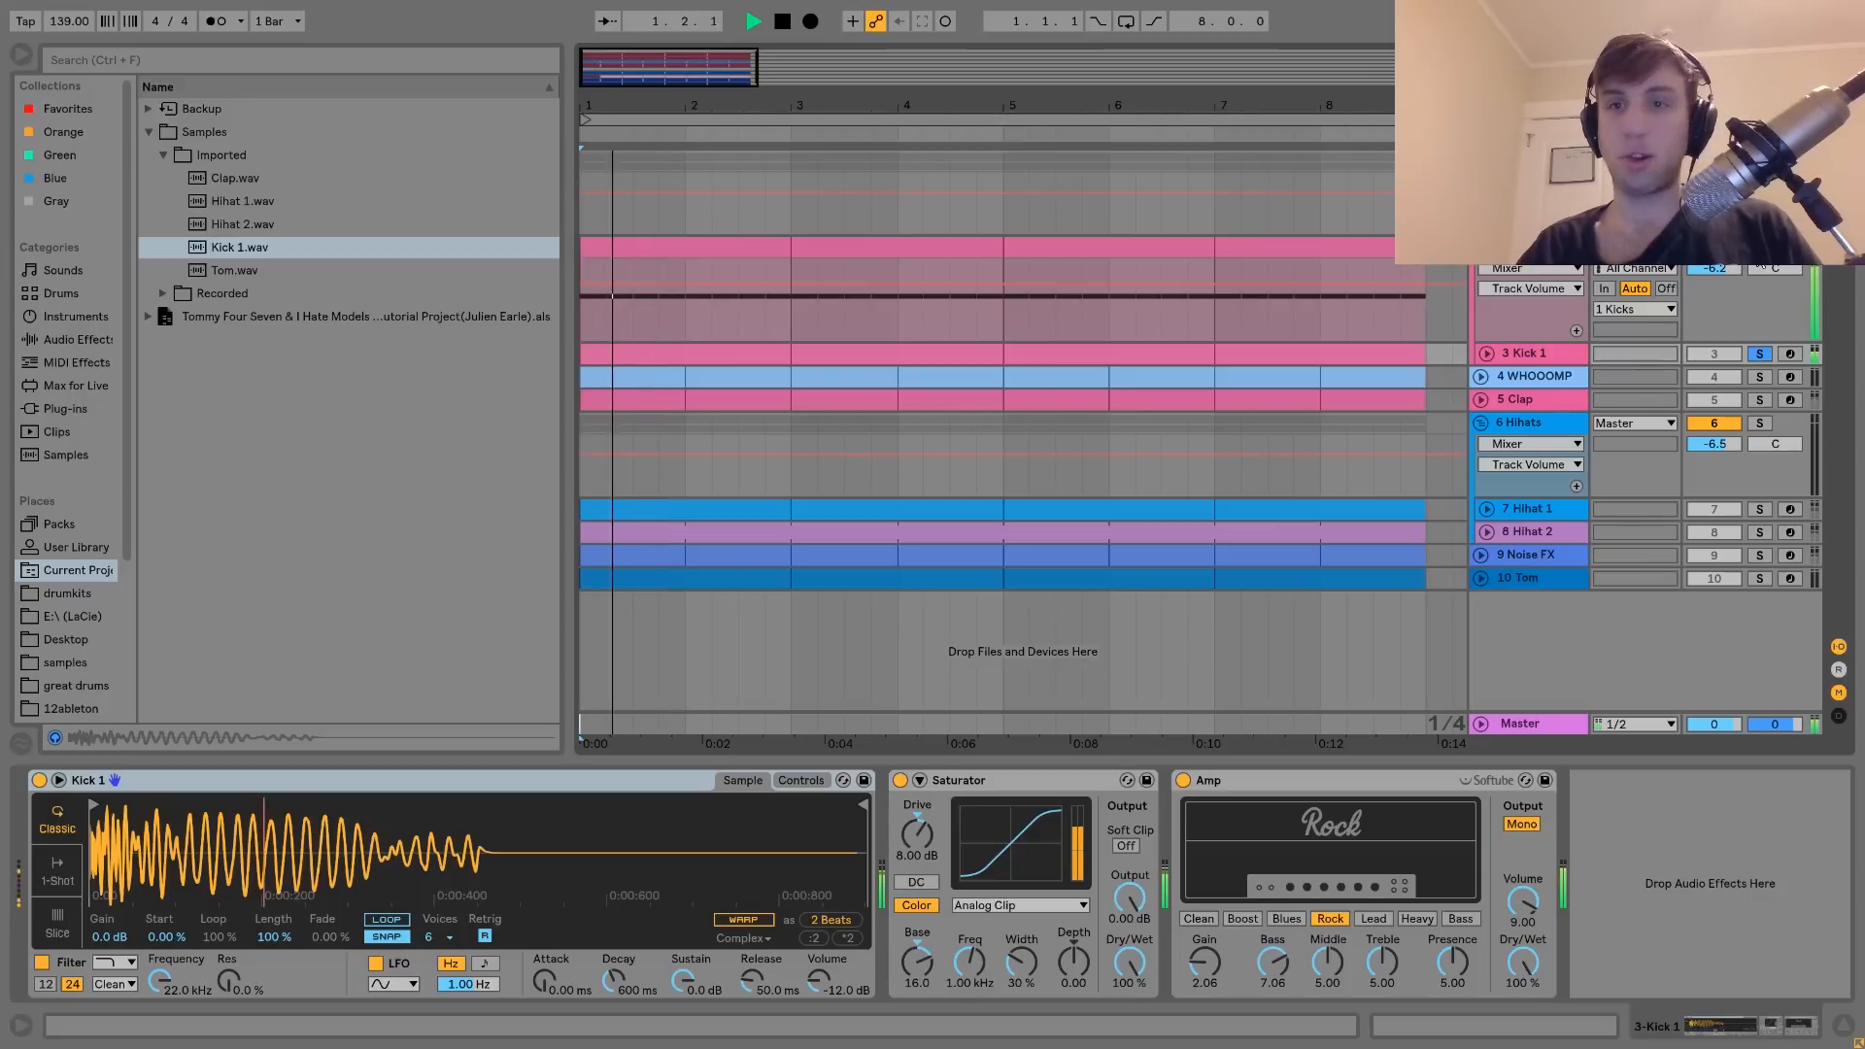
{"action": "left_click", "coordinate": [1759, 354]}
{"action": "key", "text": "space"}
{"action": "key", "text": "ctrl+z"}
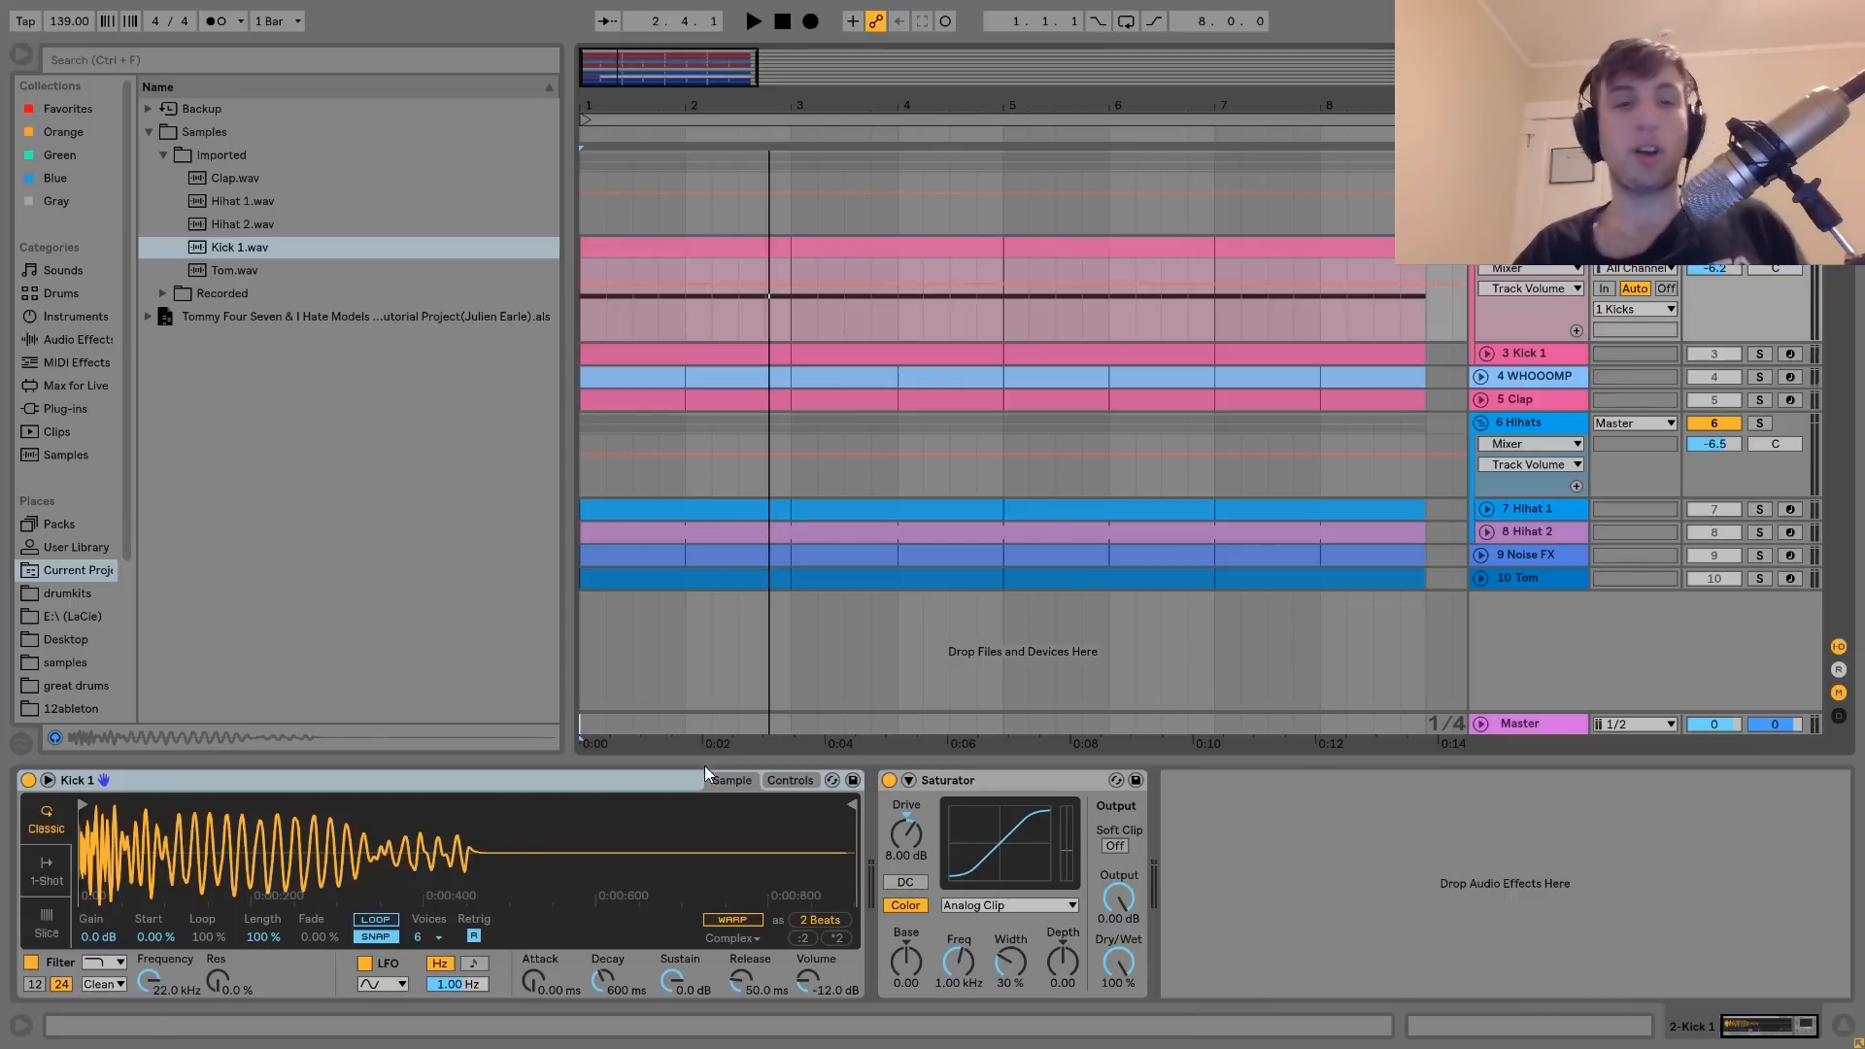
Show the first Kick 1's pitch envelope controls and compare playback with the envelope switched off and on
{"action": "left_click", "coordinate": [789, 781]}
{"action": "left_click", "coordinate": [711, 902]}
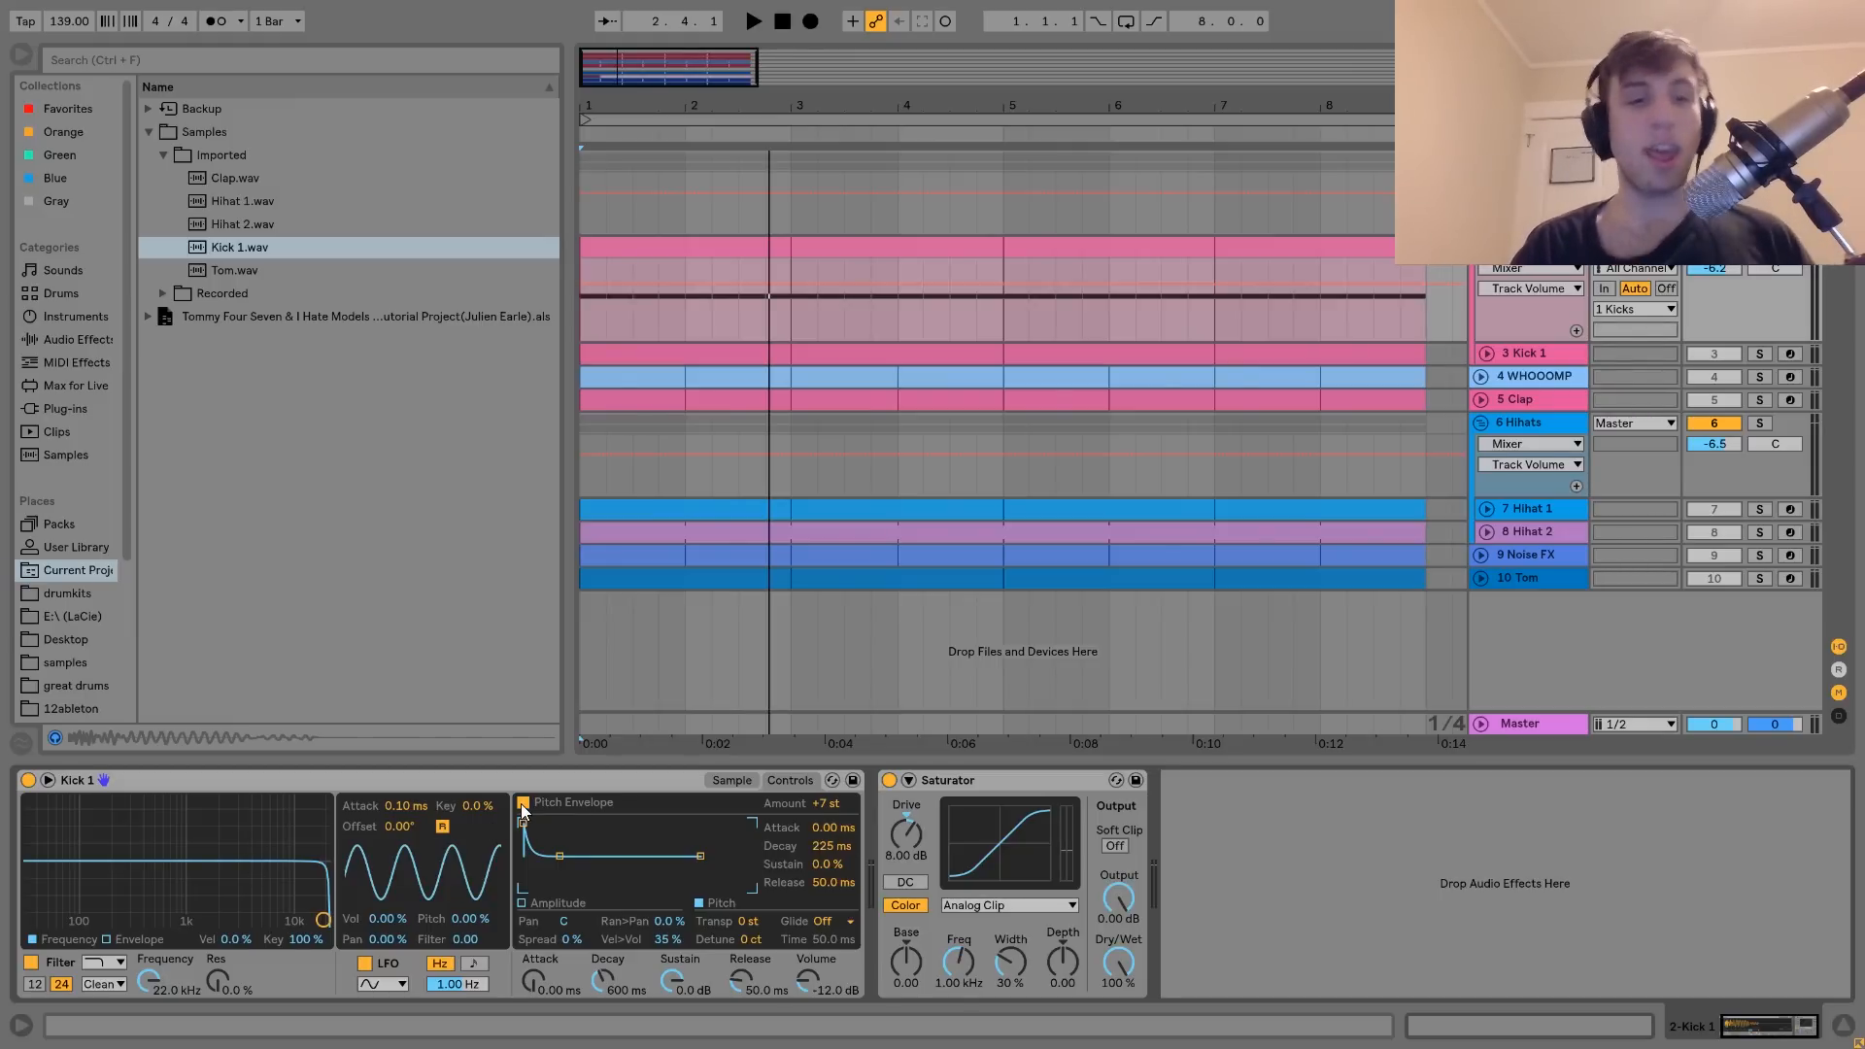
{"action": "key", "text": "space"}
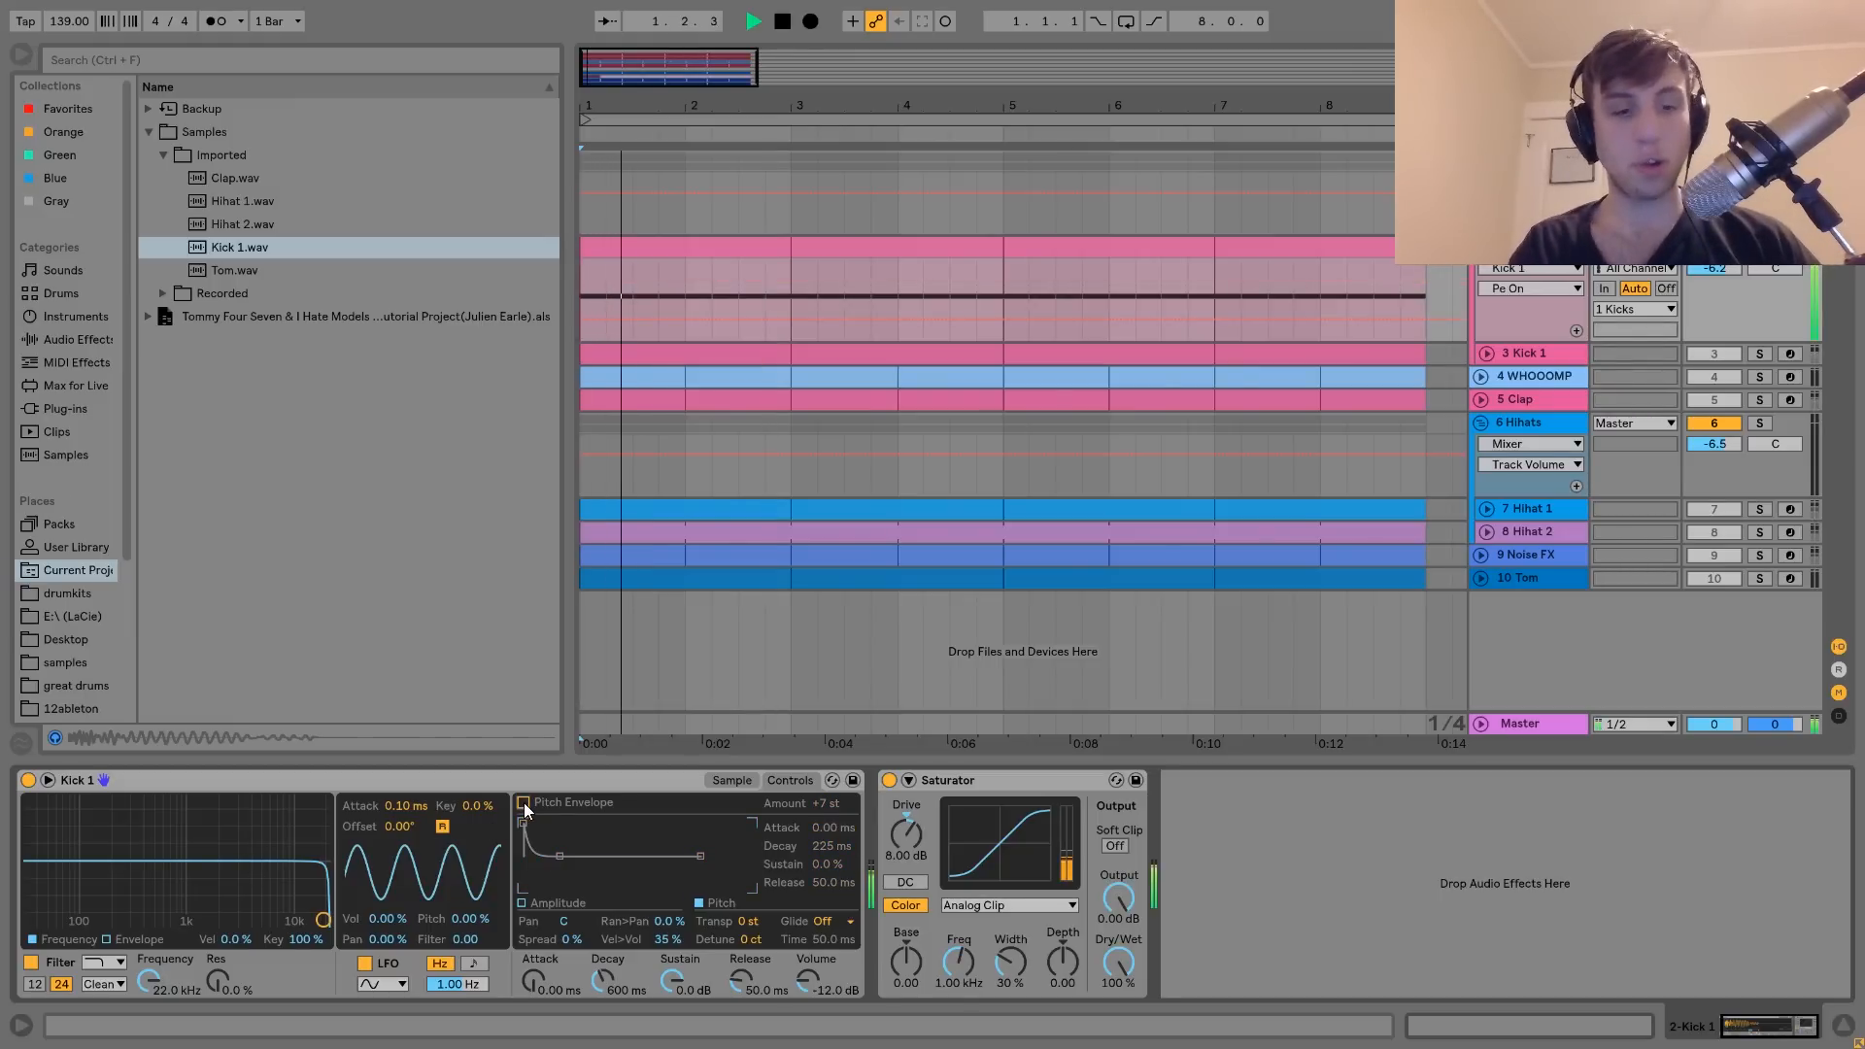
{"action": "left_click", "coordinate": [523, 802]}
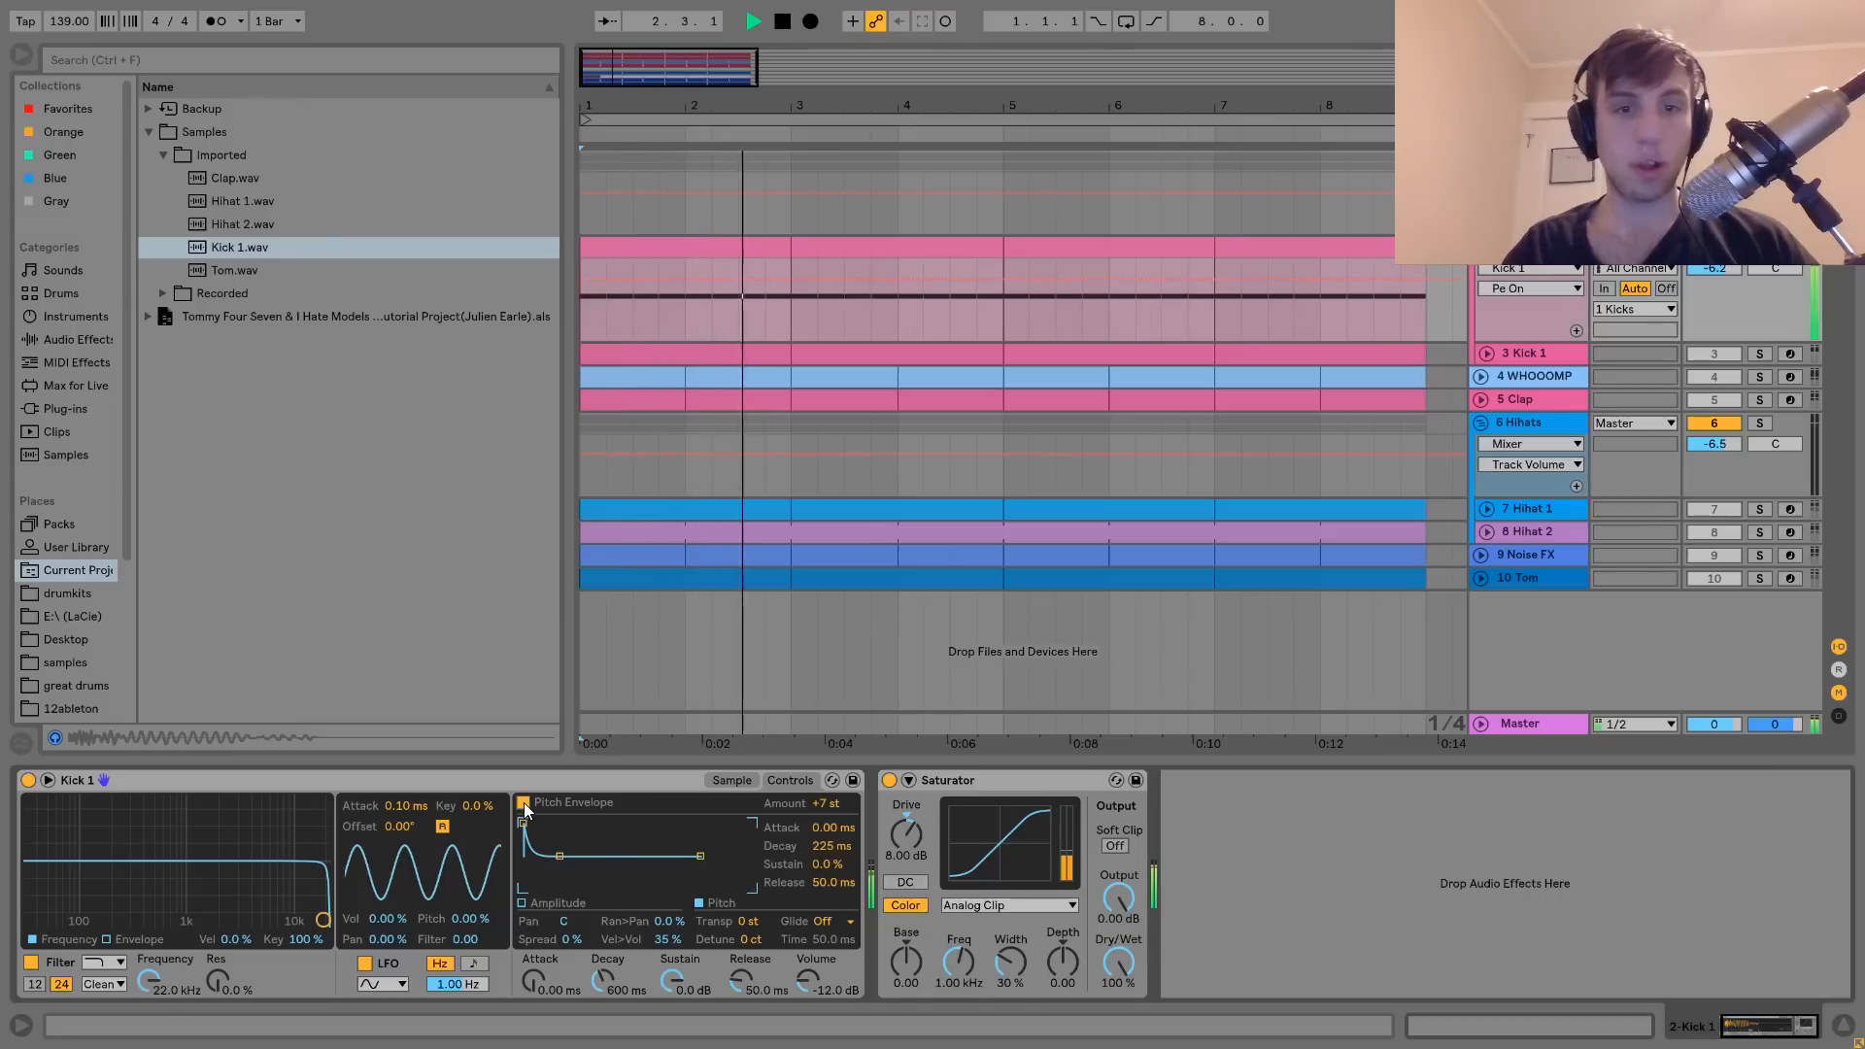
{"action": "key", "text": "space"}
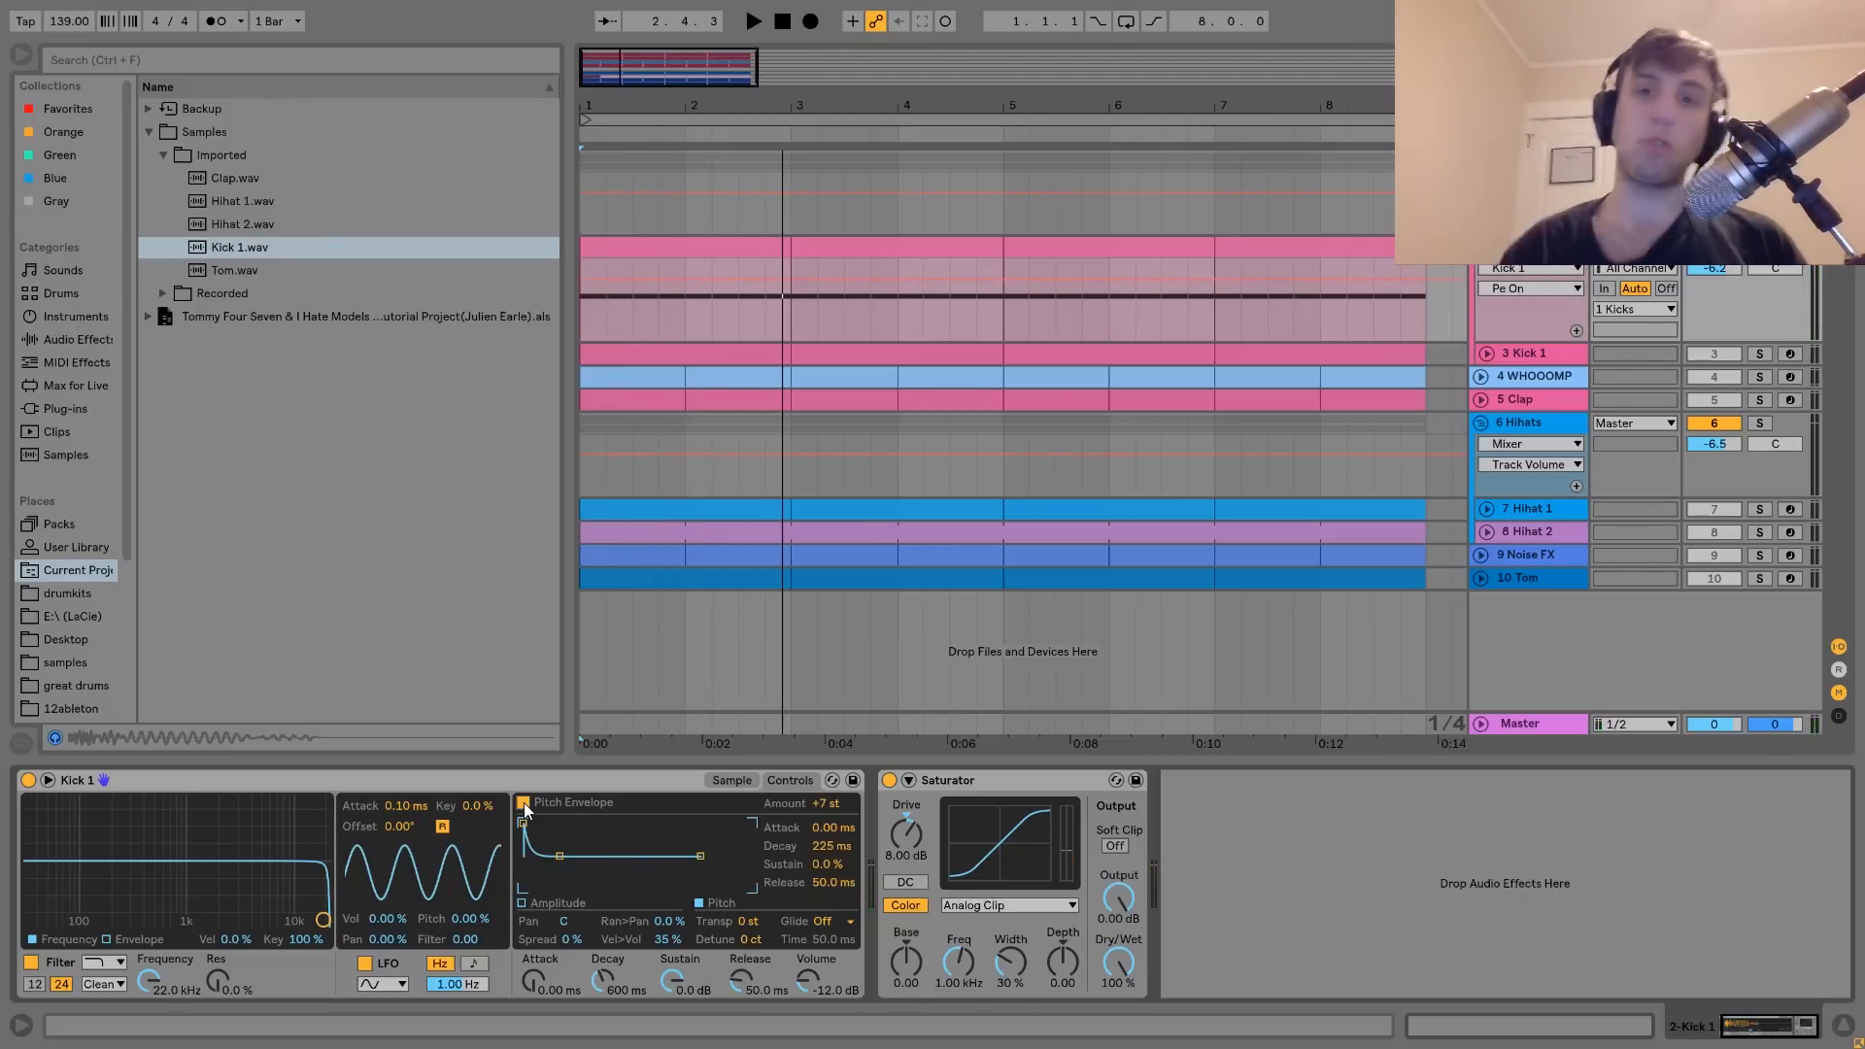
{"action": "key", "text": "space"}
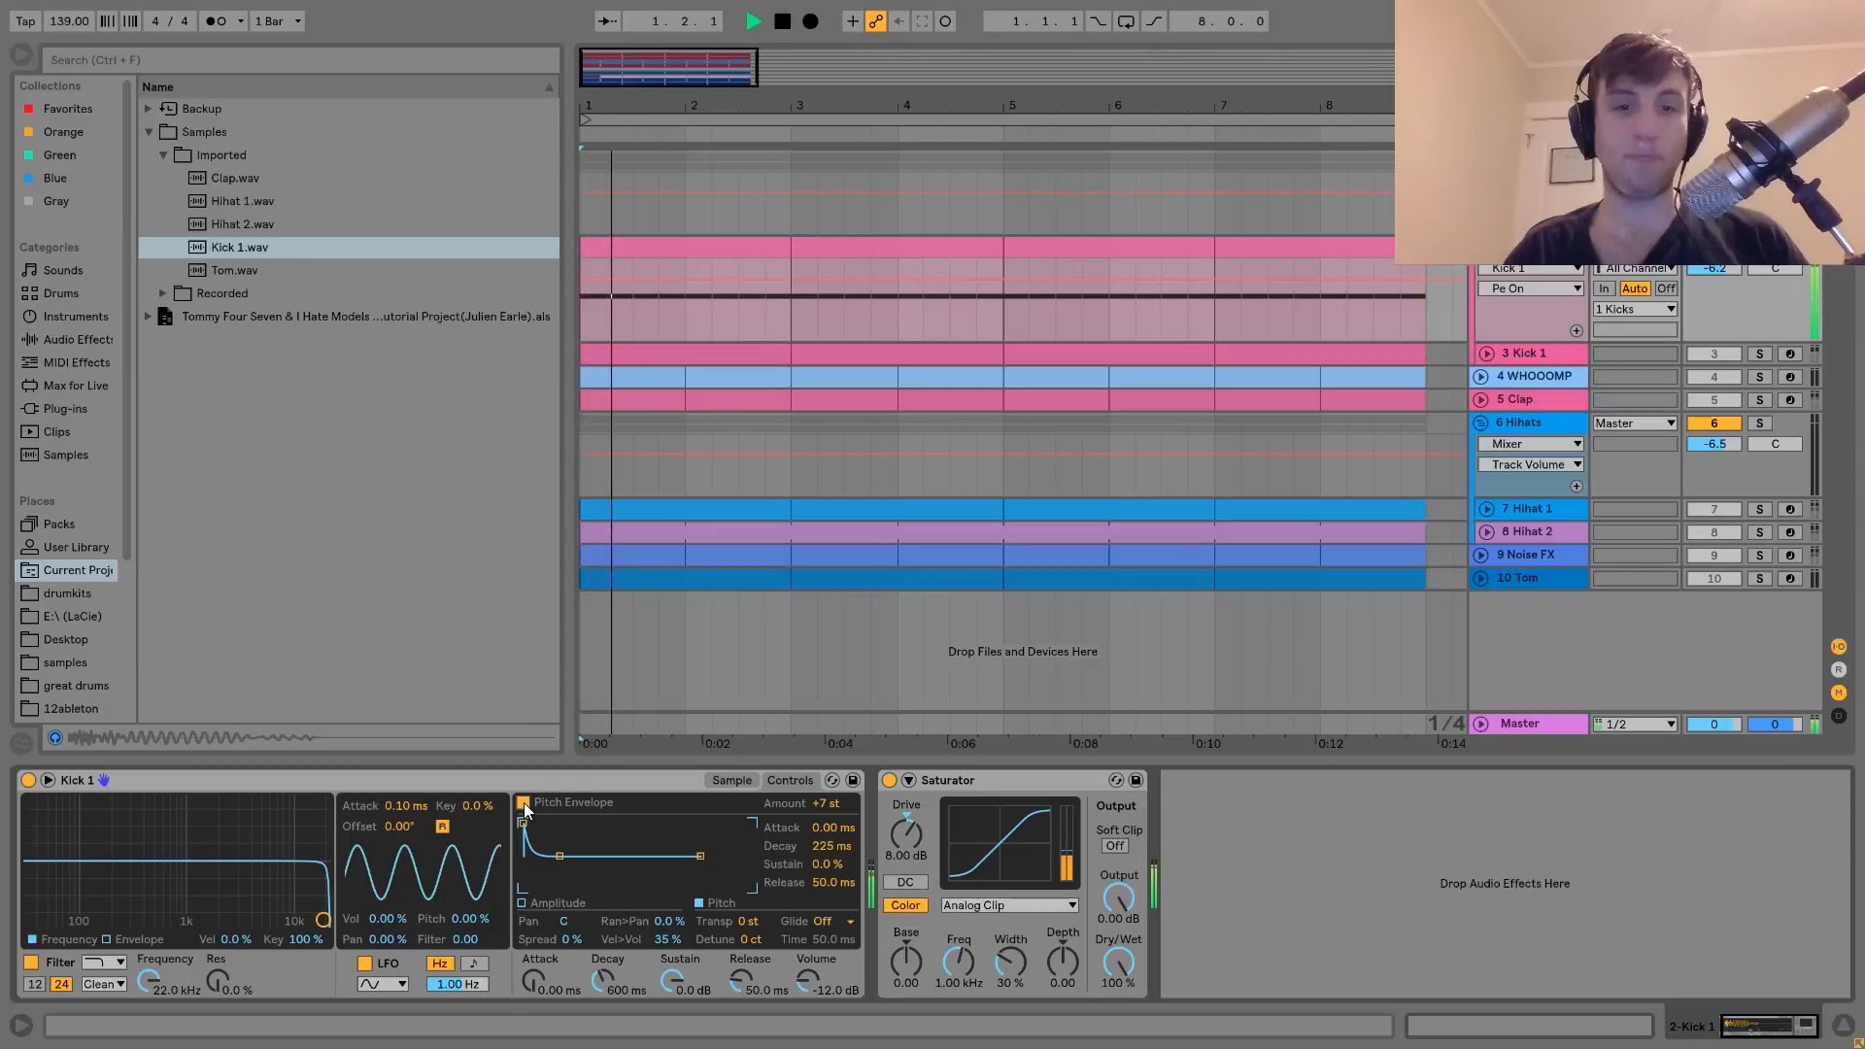
{"action": "key", "text": "space"}
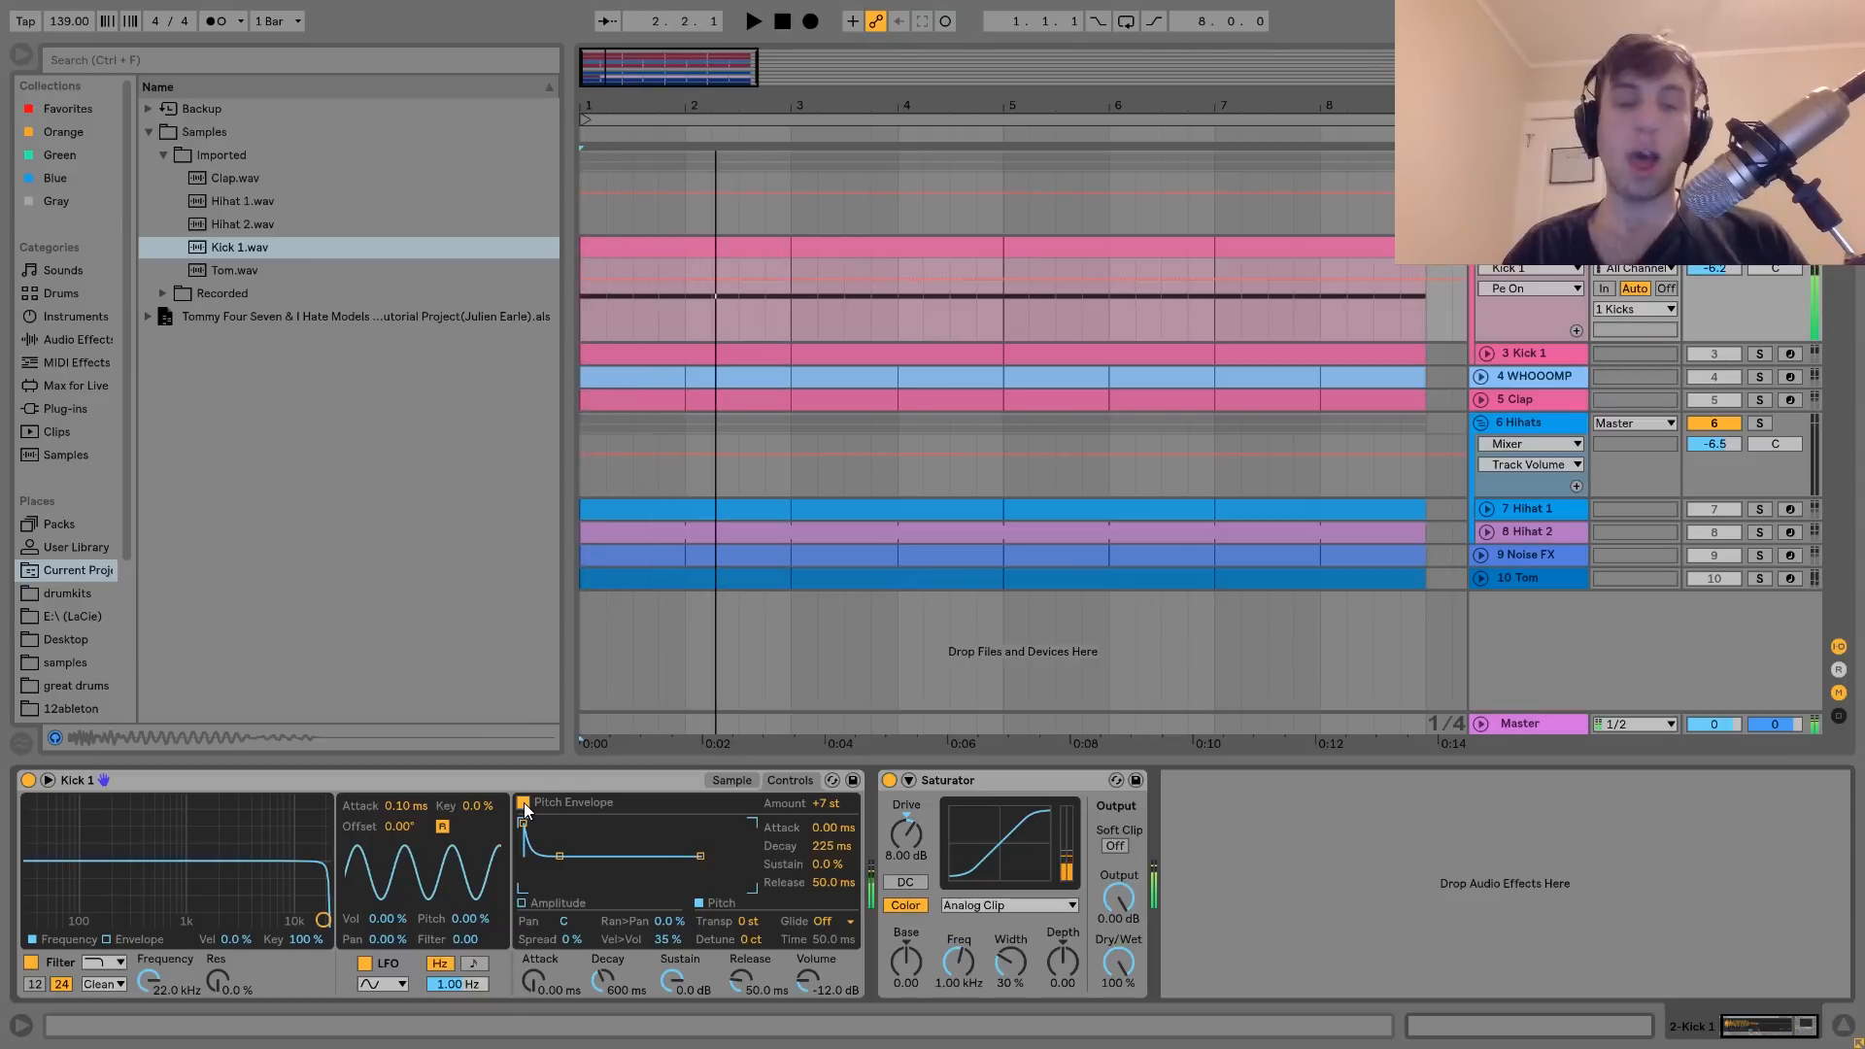
Bypass and re-enable the Saturator on the first Kick 1 track during playback to compare the sound
{"action": "left_click", "coordinate": [889, 782]}
{"action": "key", "text": "space"}
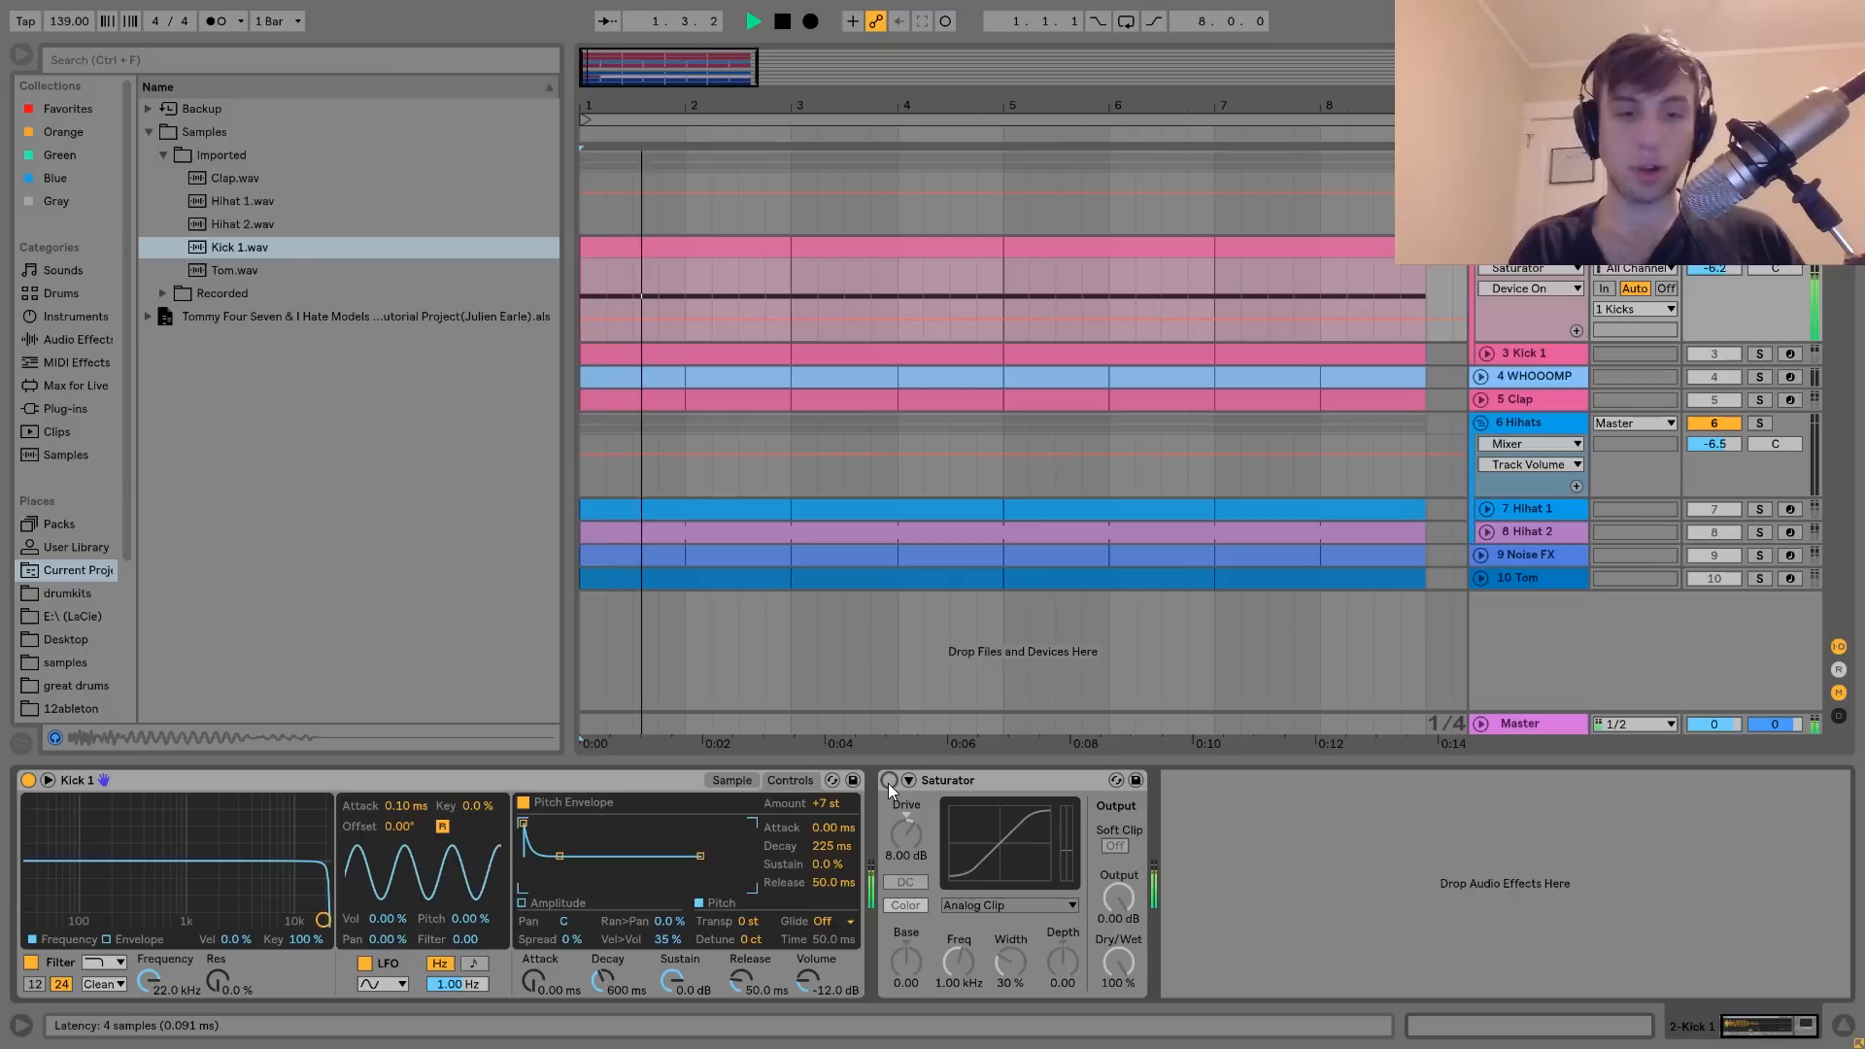
{"action": "left_click", "coordinate": [888, 783]}
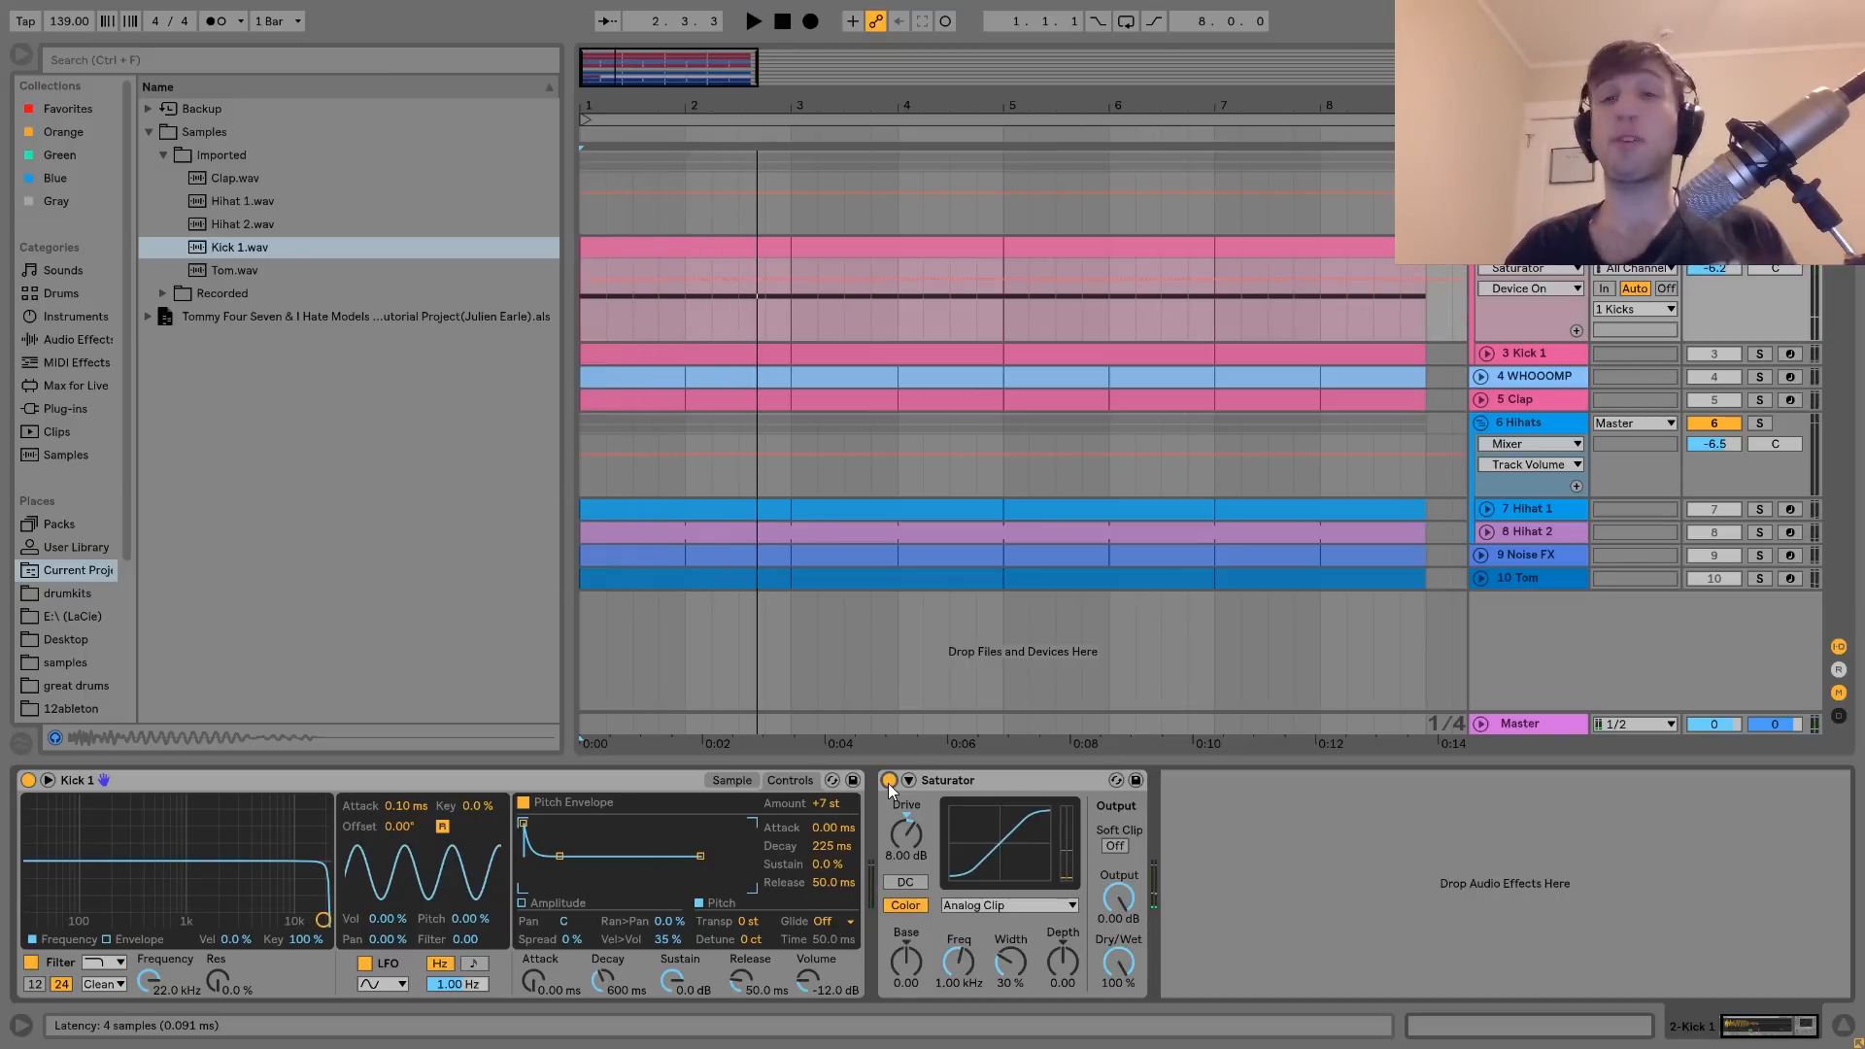
Unfold and solo the second Kick 1 track, select its first clip and play it back
{"action": "left_click", "coordinate": [1521, 357]}
{"action": "key", "text": "Right"}
{"action": "left_click", "coordinate": [1758, 356]}
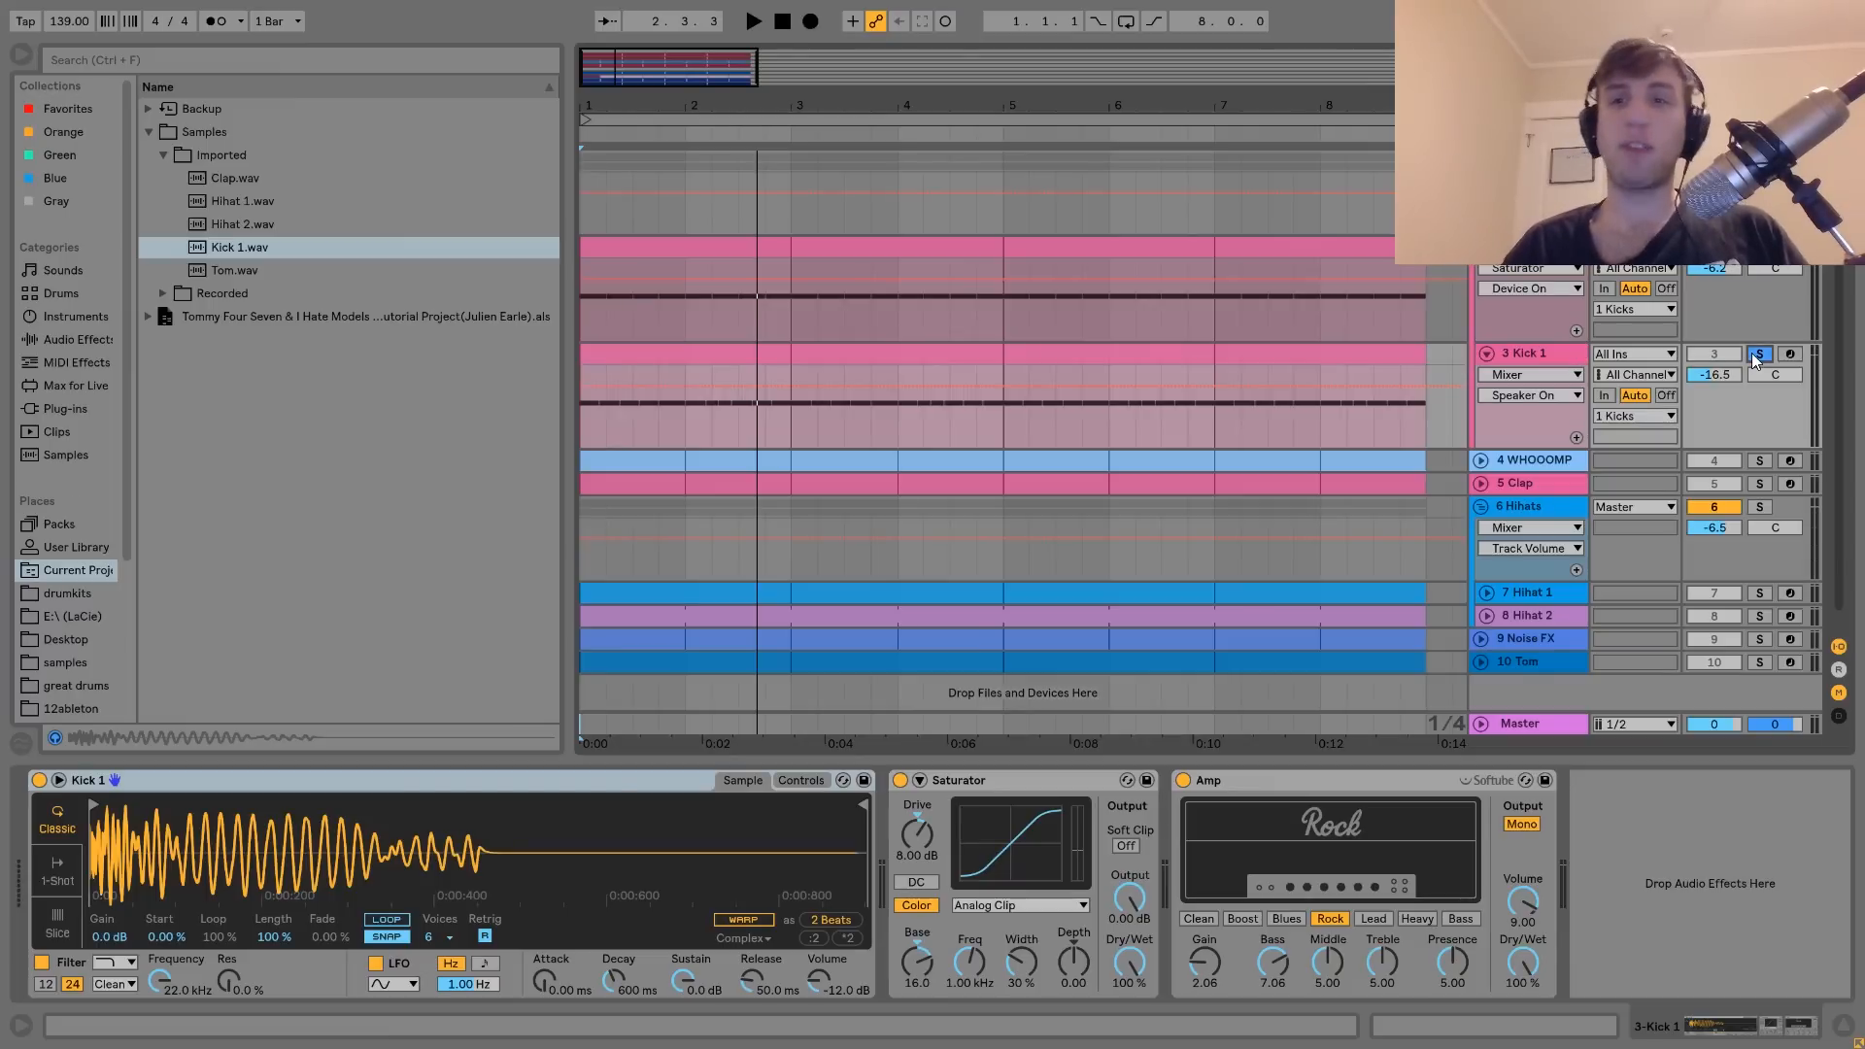
{"action": "left_click", "coordinate": [737, 356]}
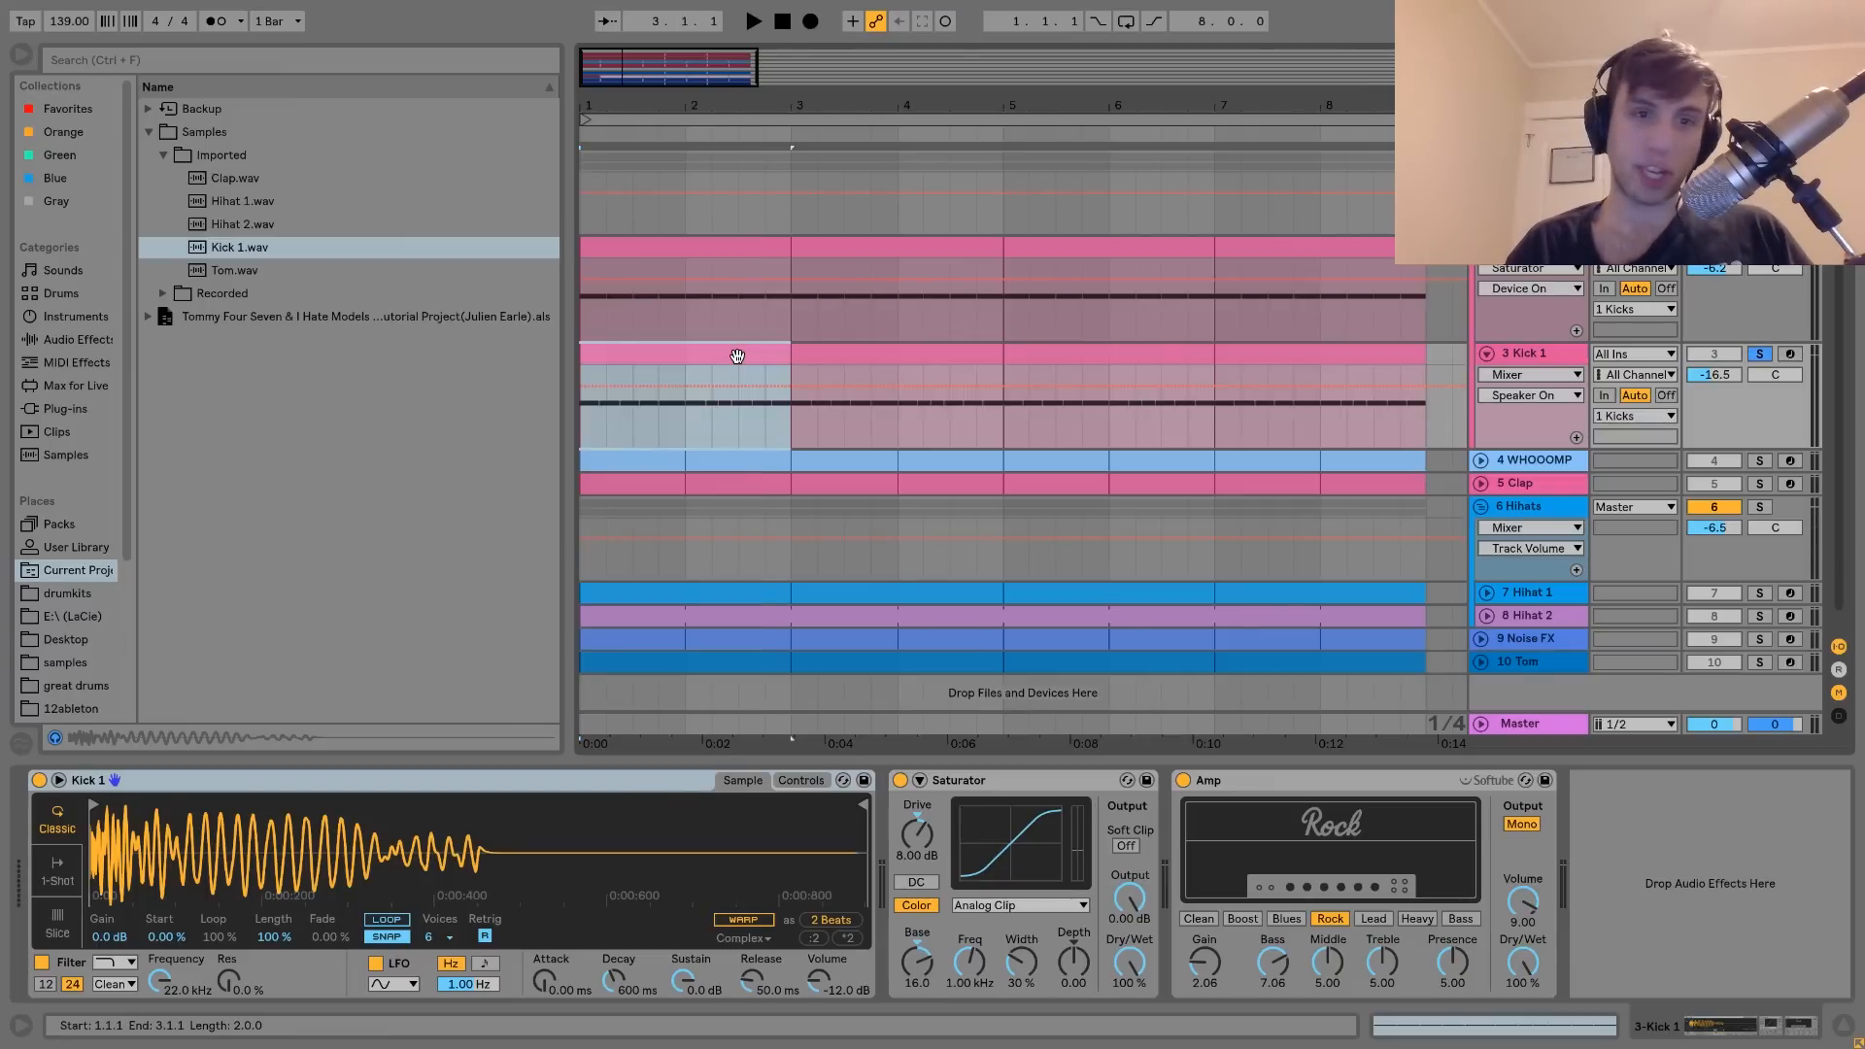
{"action": "key", "text": "space"}
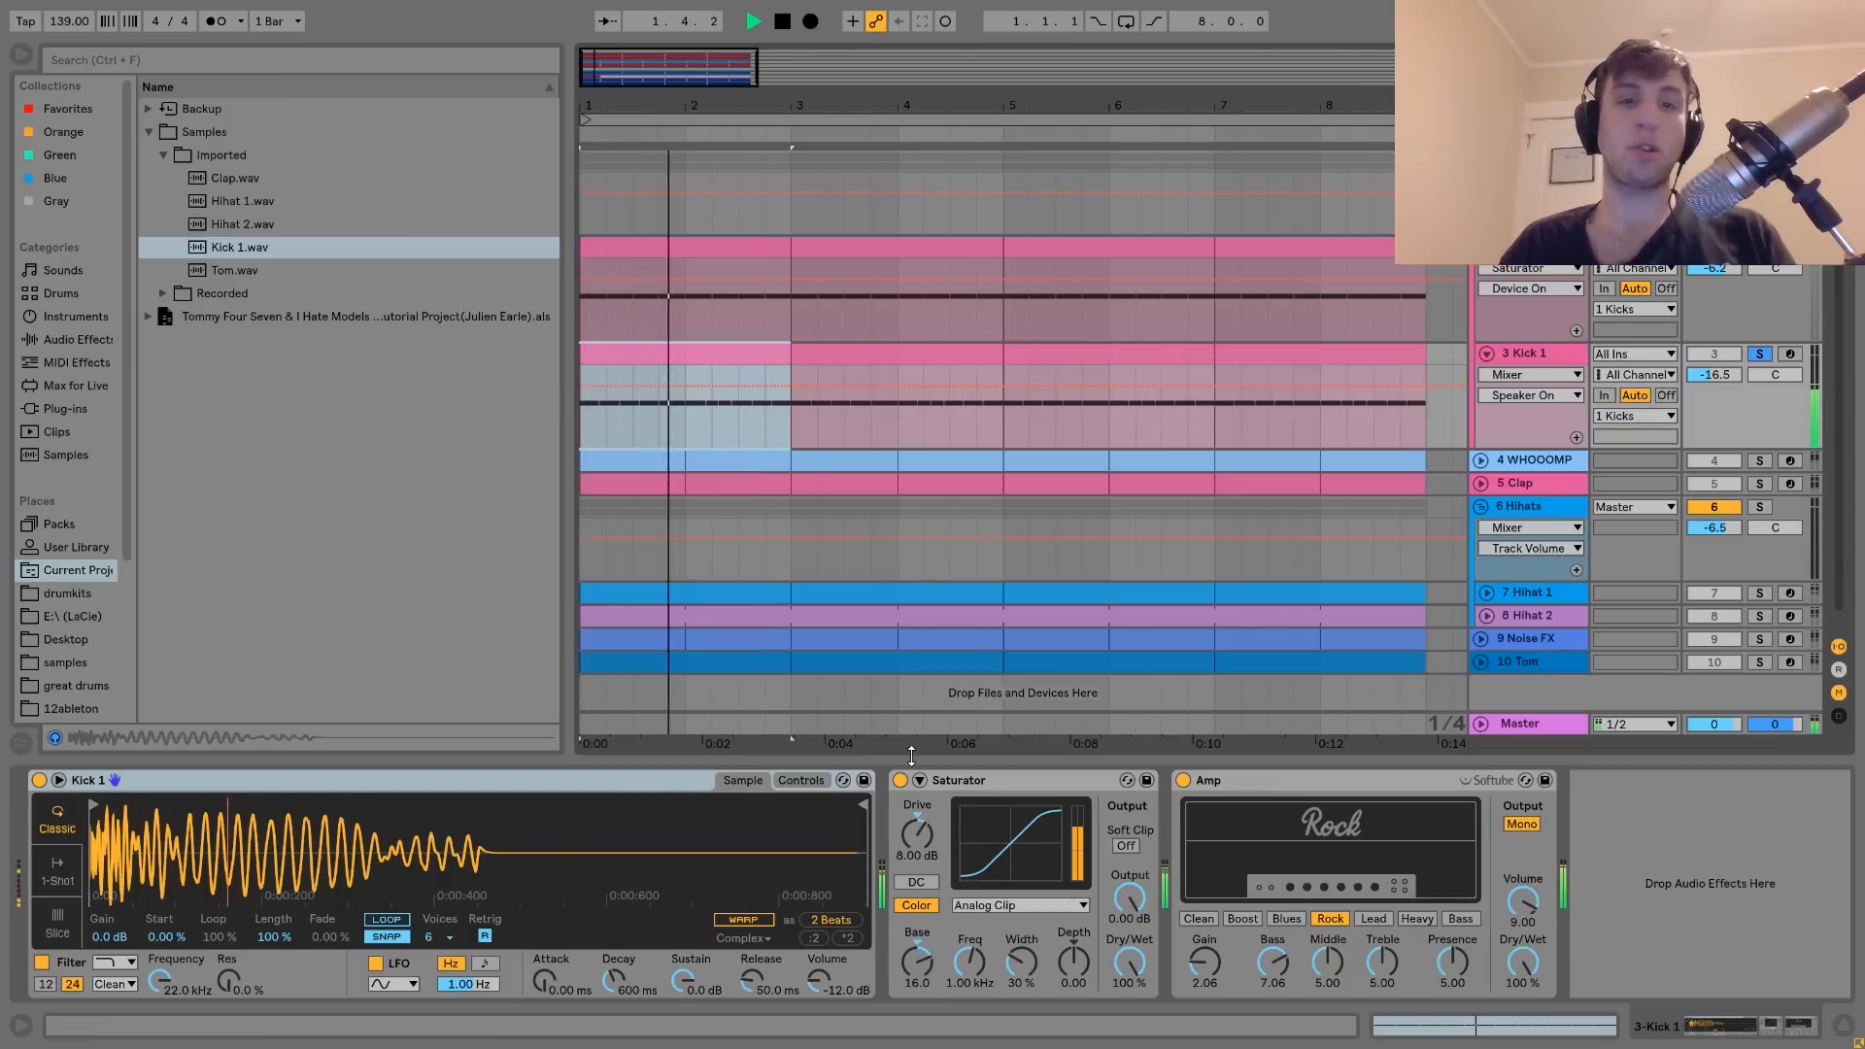
Try bypassing the Amp and Saturator on the second Kick 1 track, and undo both changes
{"action": "left_click", "coordinate": [1184, 781]}
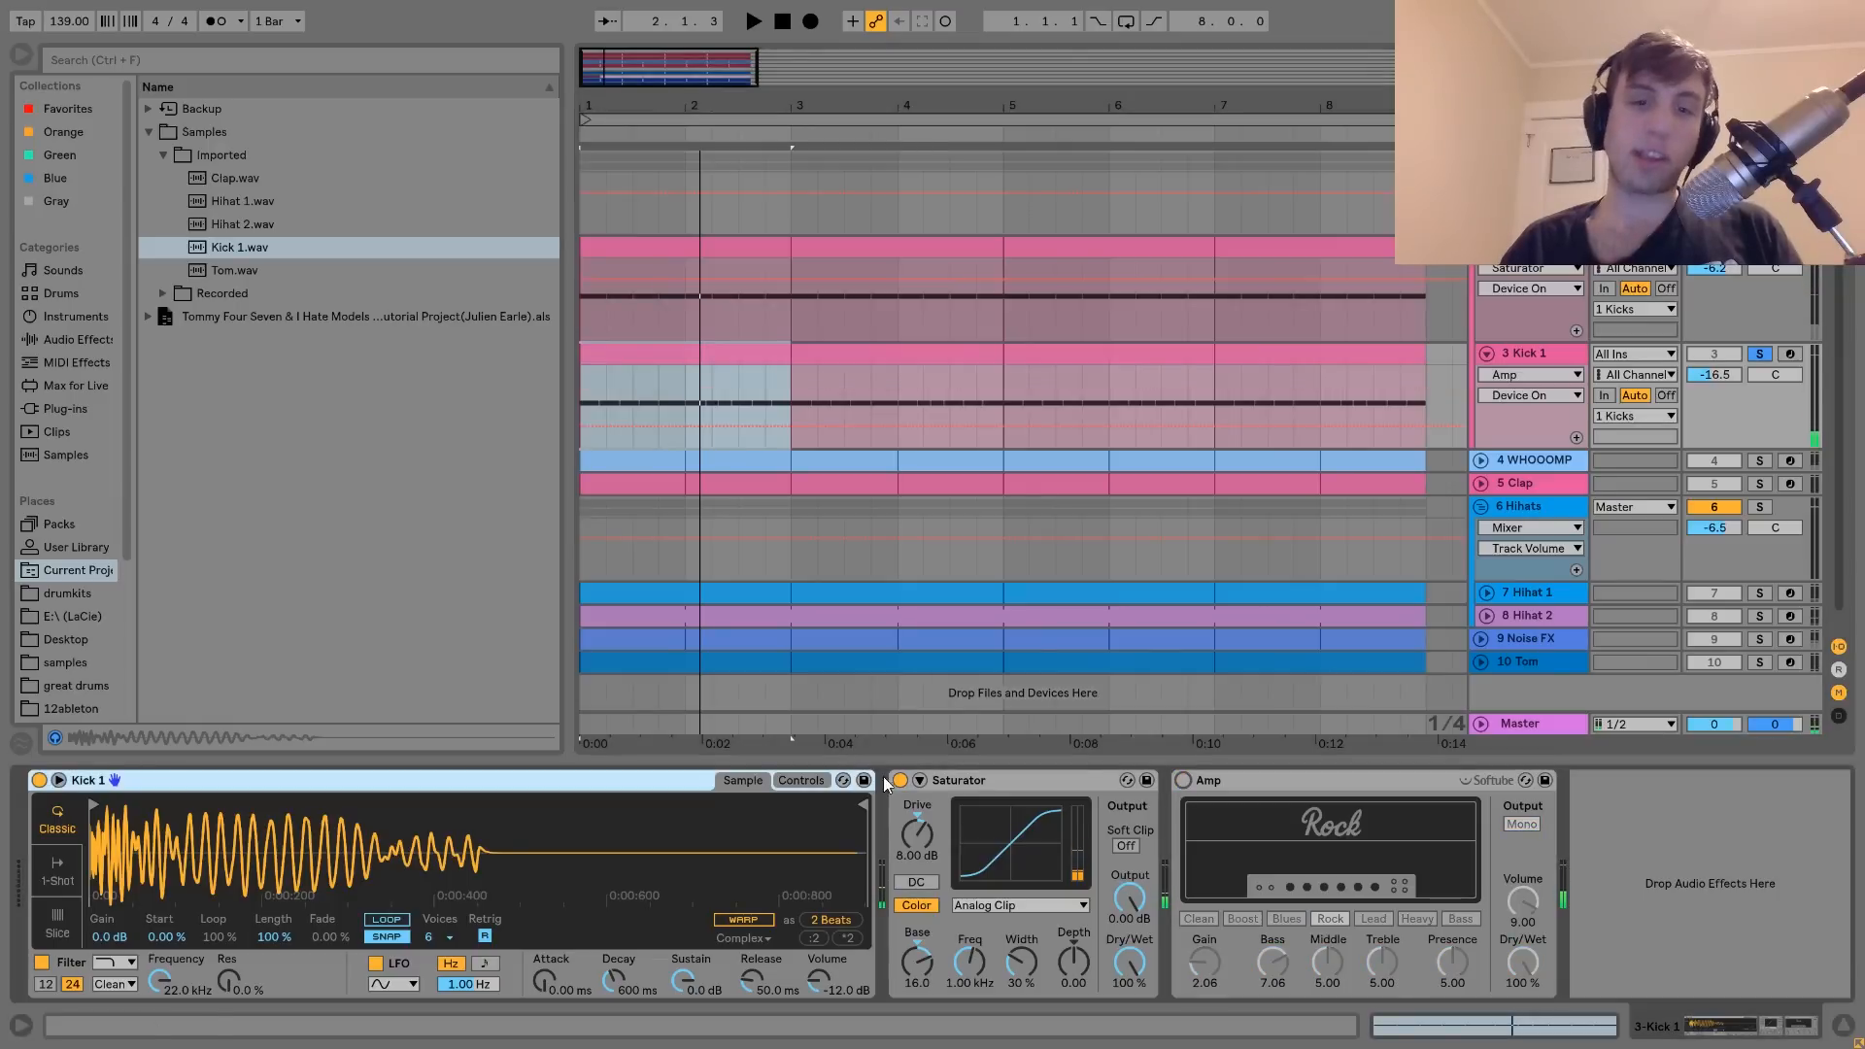
{"action": "left_click", "coordinate": [900, 781]}
{"action": "key", "text": "ctrl+z"}
{"action": "key", "text": "ctrl+z"}
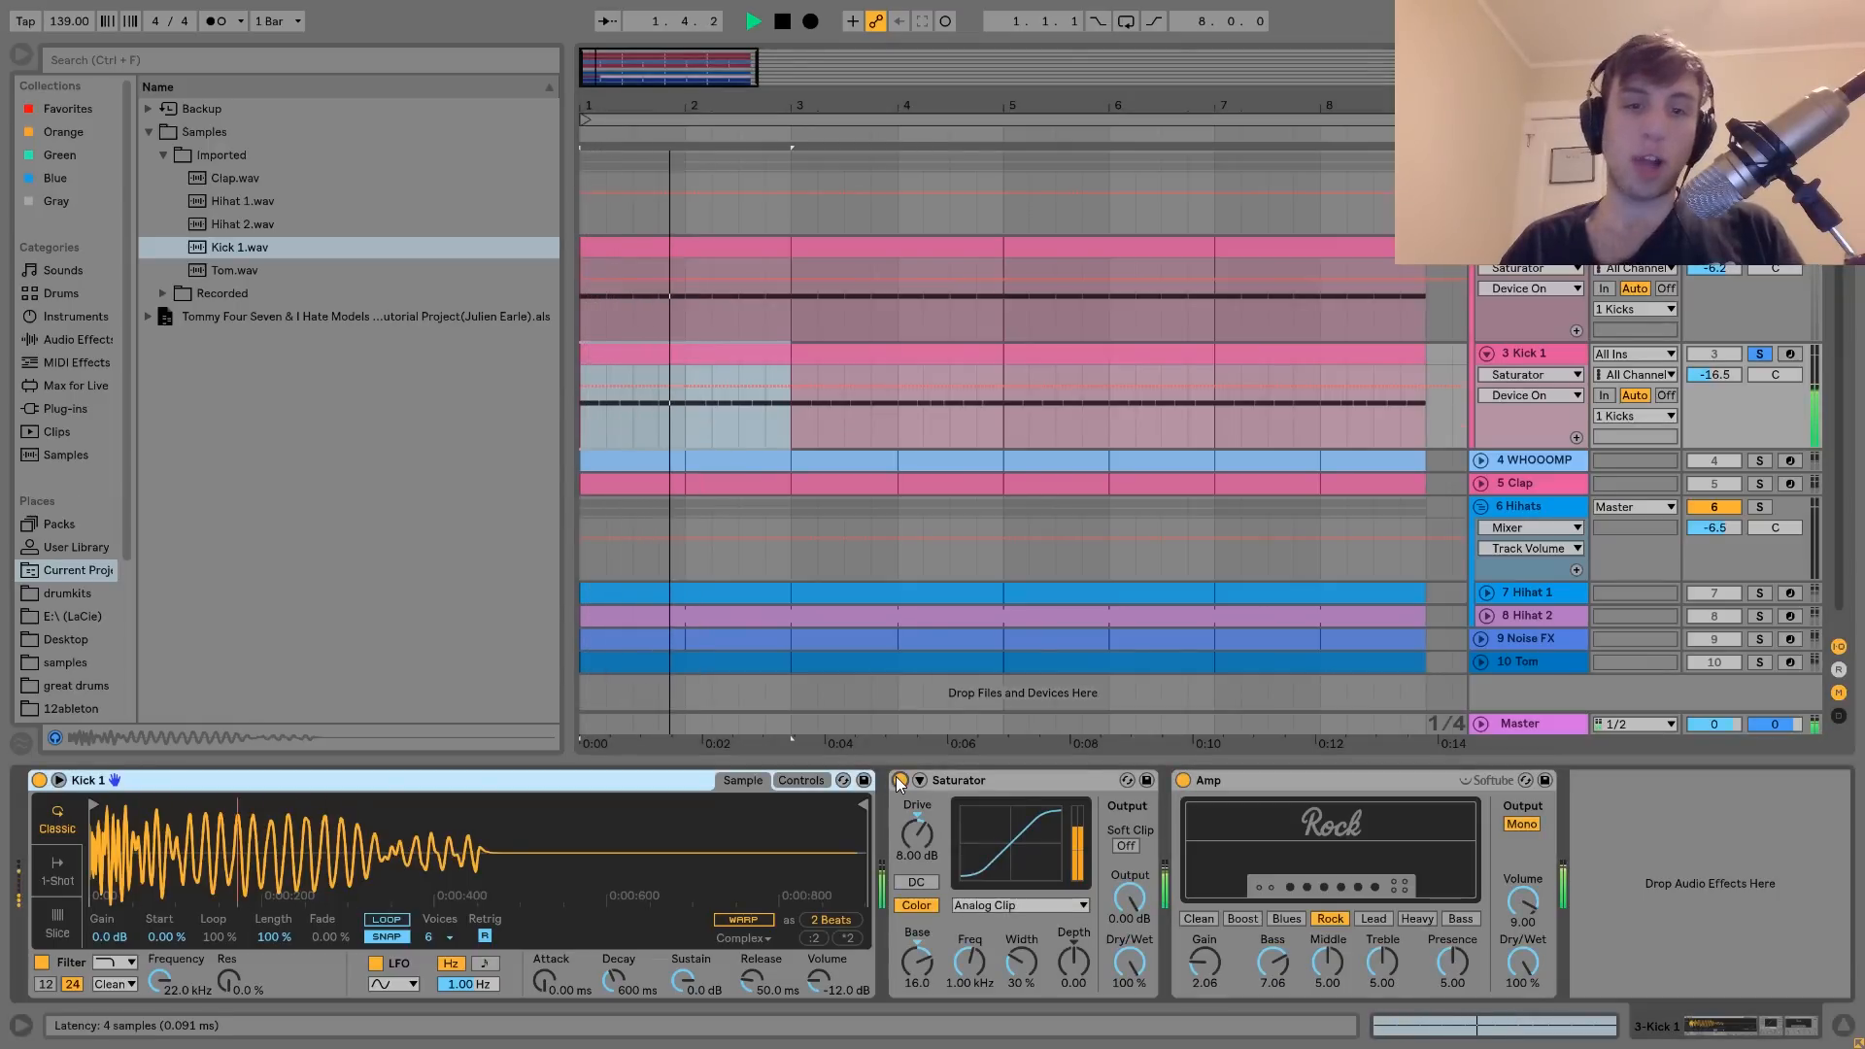
{"action": "key", "text": "space"}
Examine the note pattern in the second Kick 1 track's first clip during playback, and return to its devices
{"action": "double_click", "coordinate": [640, 355]}
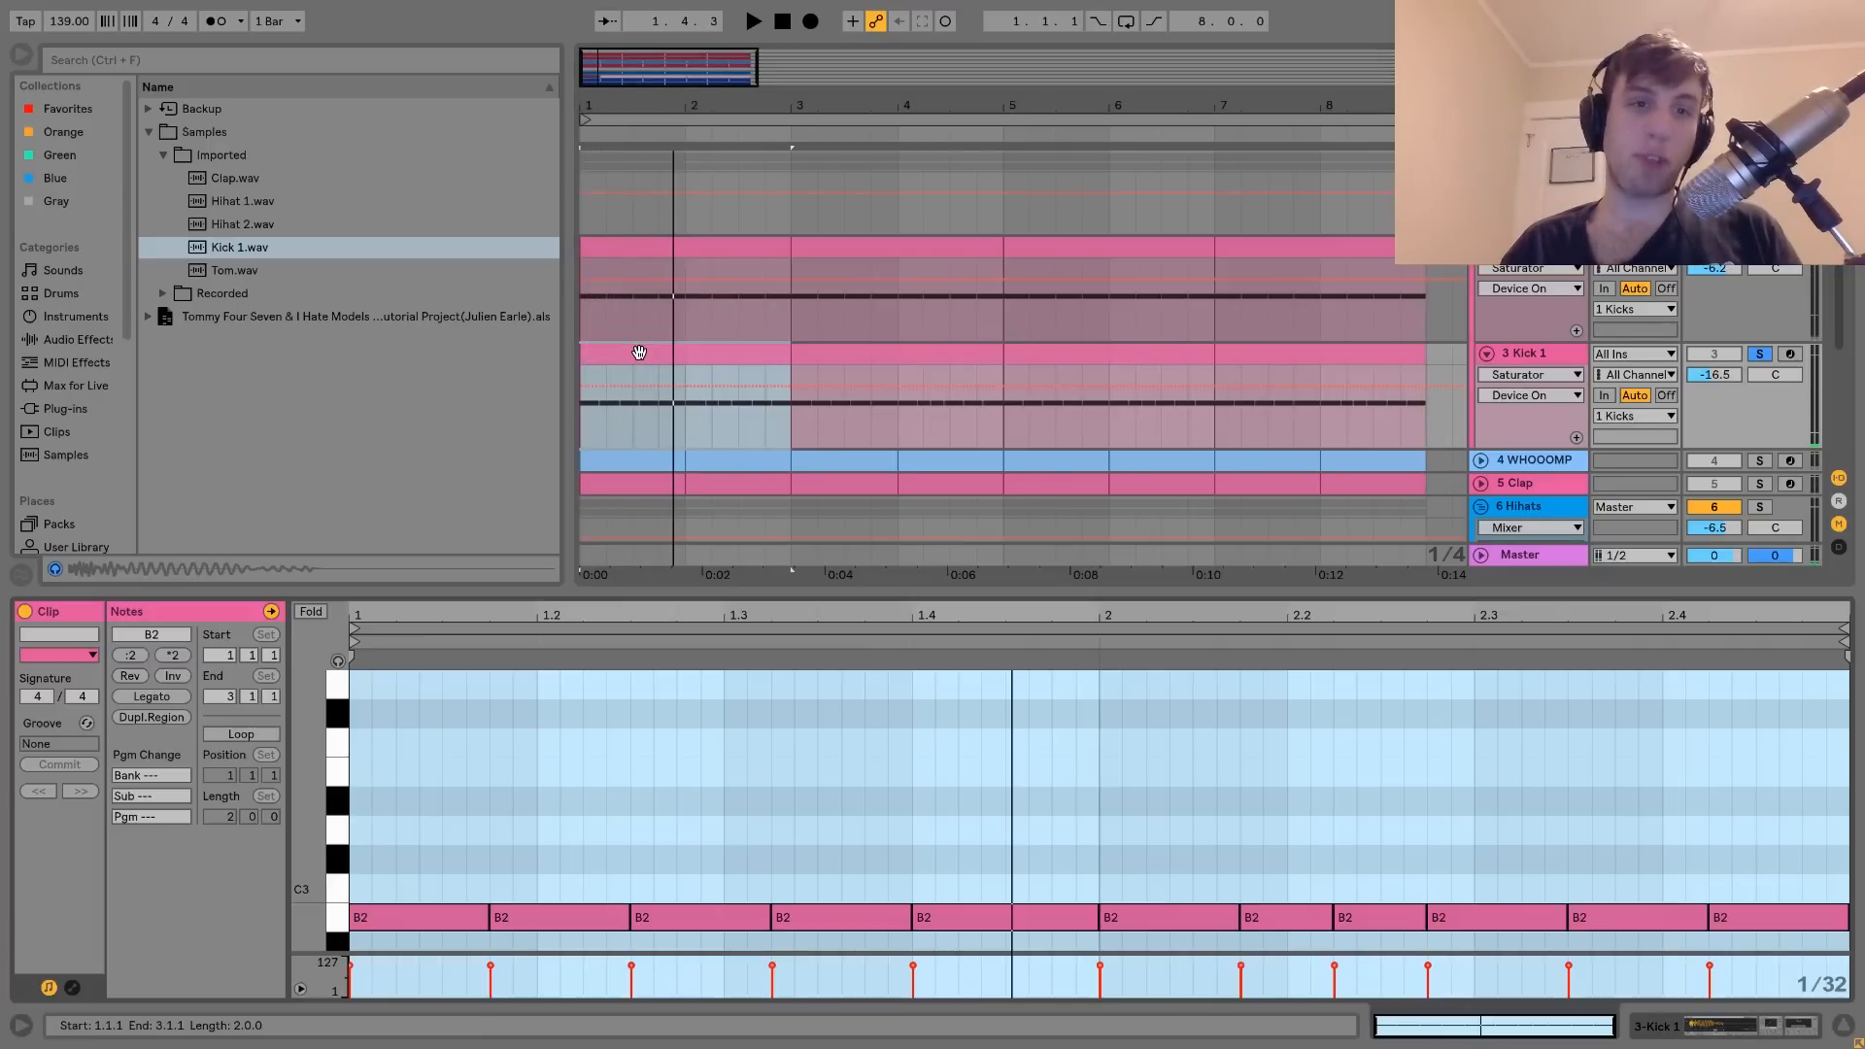
{"action": "key", "text": "space"}
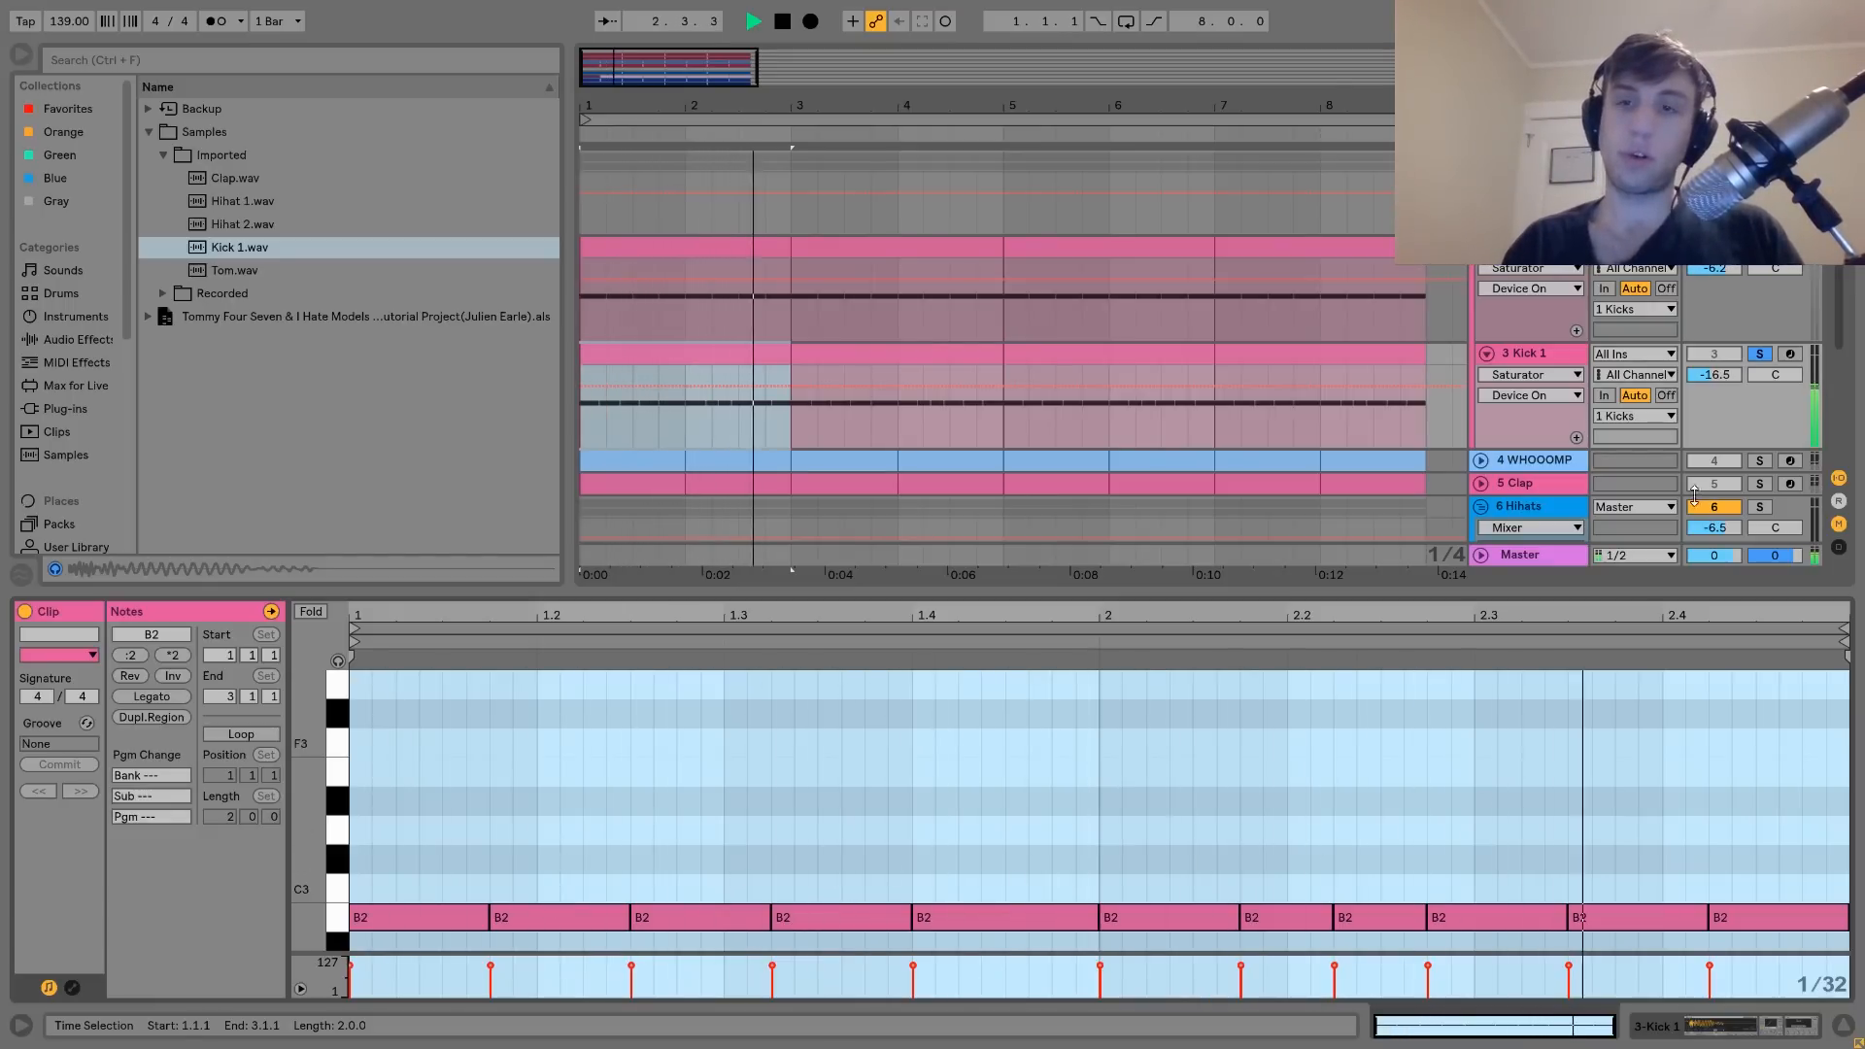
{"action": "left_click", "coordinate": [1552, 353]}
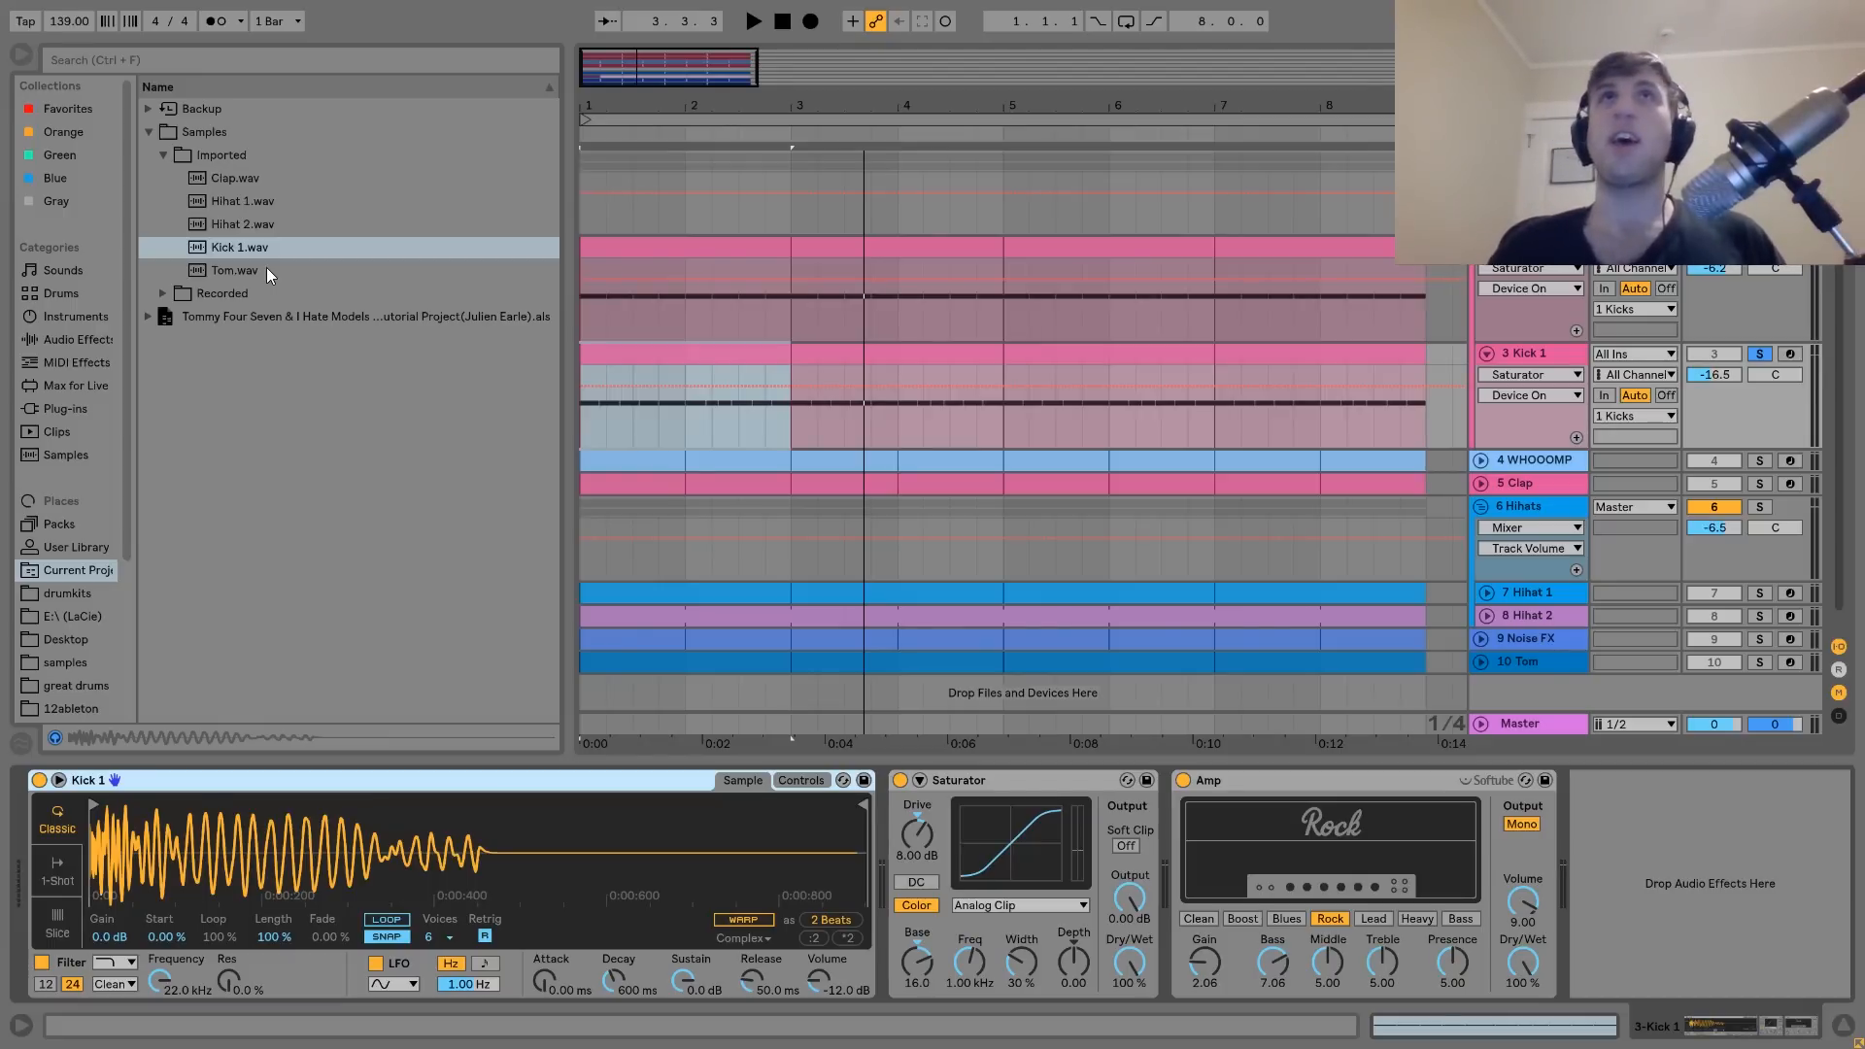
Play the second Kick 1 track and bypass its Amp, re-enabling it during playback to compare the sound
{"action": "key", "text": "space"}
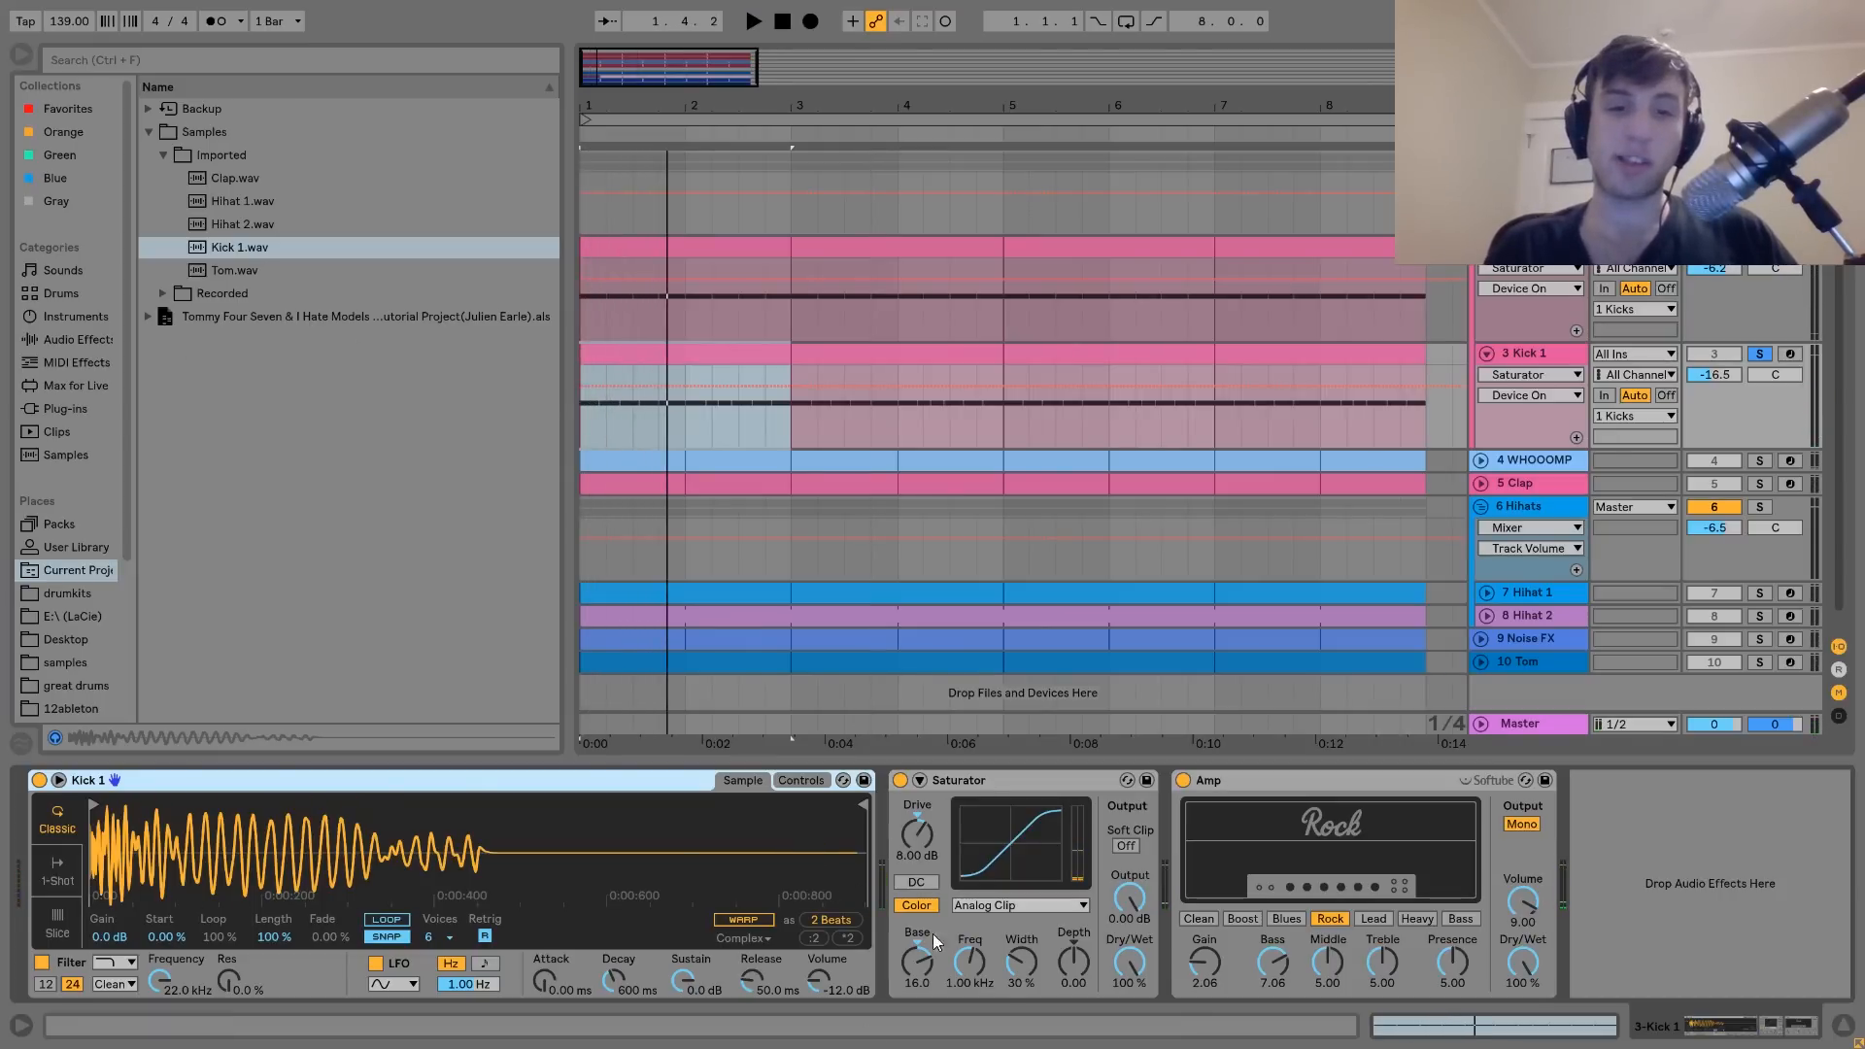
{"action": "left_click", "coordinate": [1183, 781]}
{"action": "left_click", "coordinate": [901, 781]}
{"action": "key", "text": "space"}
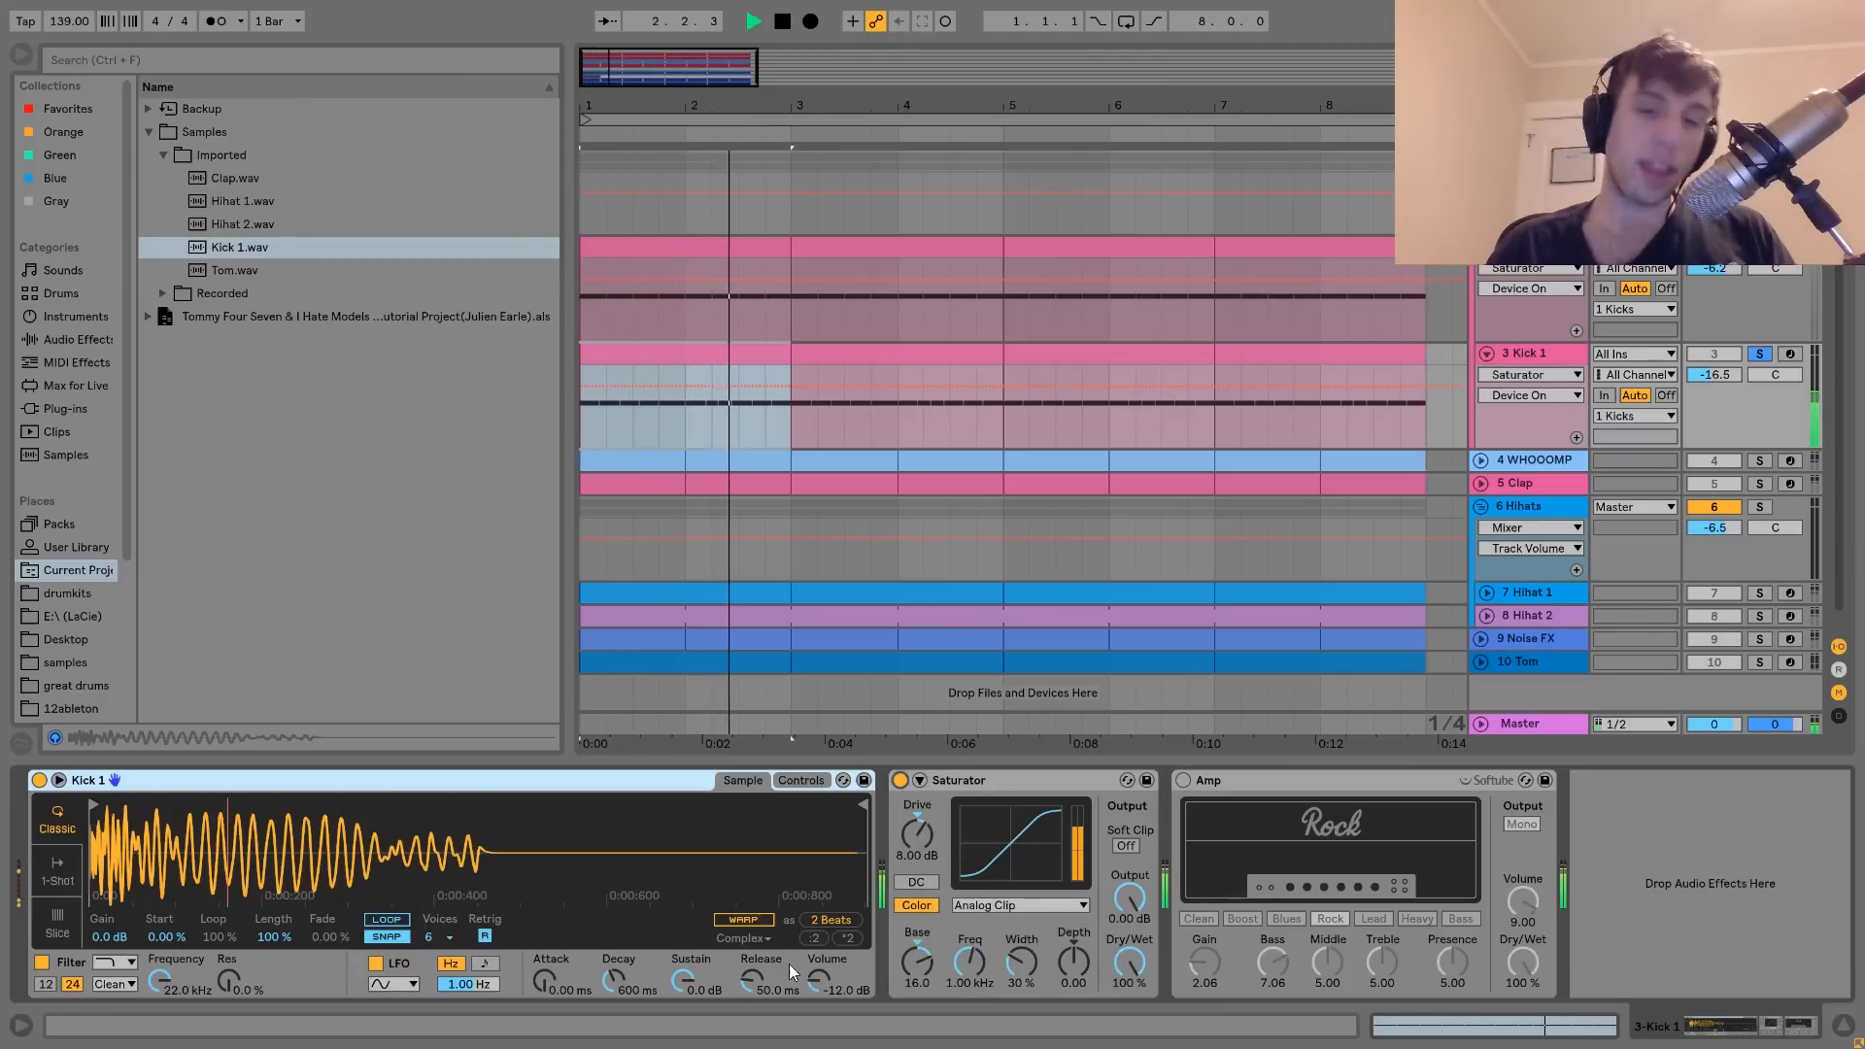
{"action": "left_click", "coordinate": [1183, 780]}
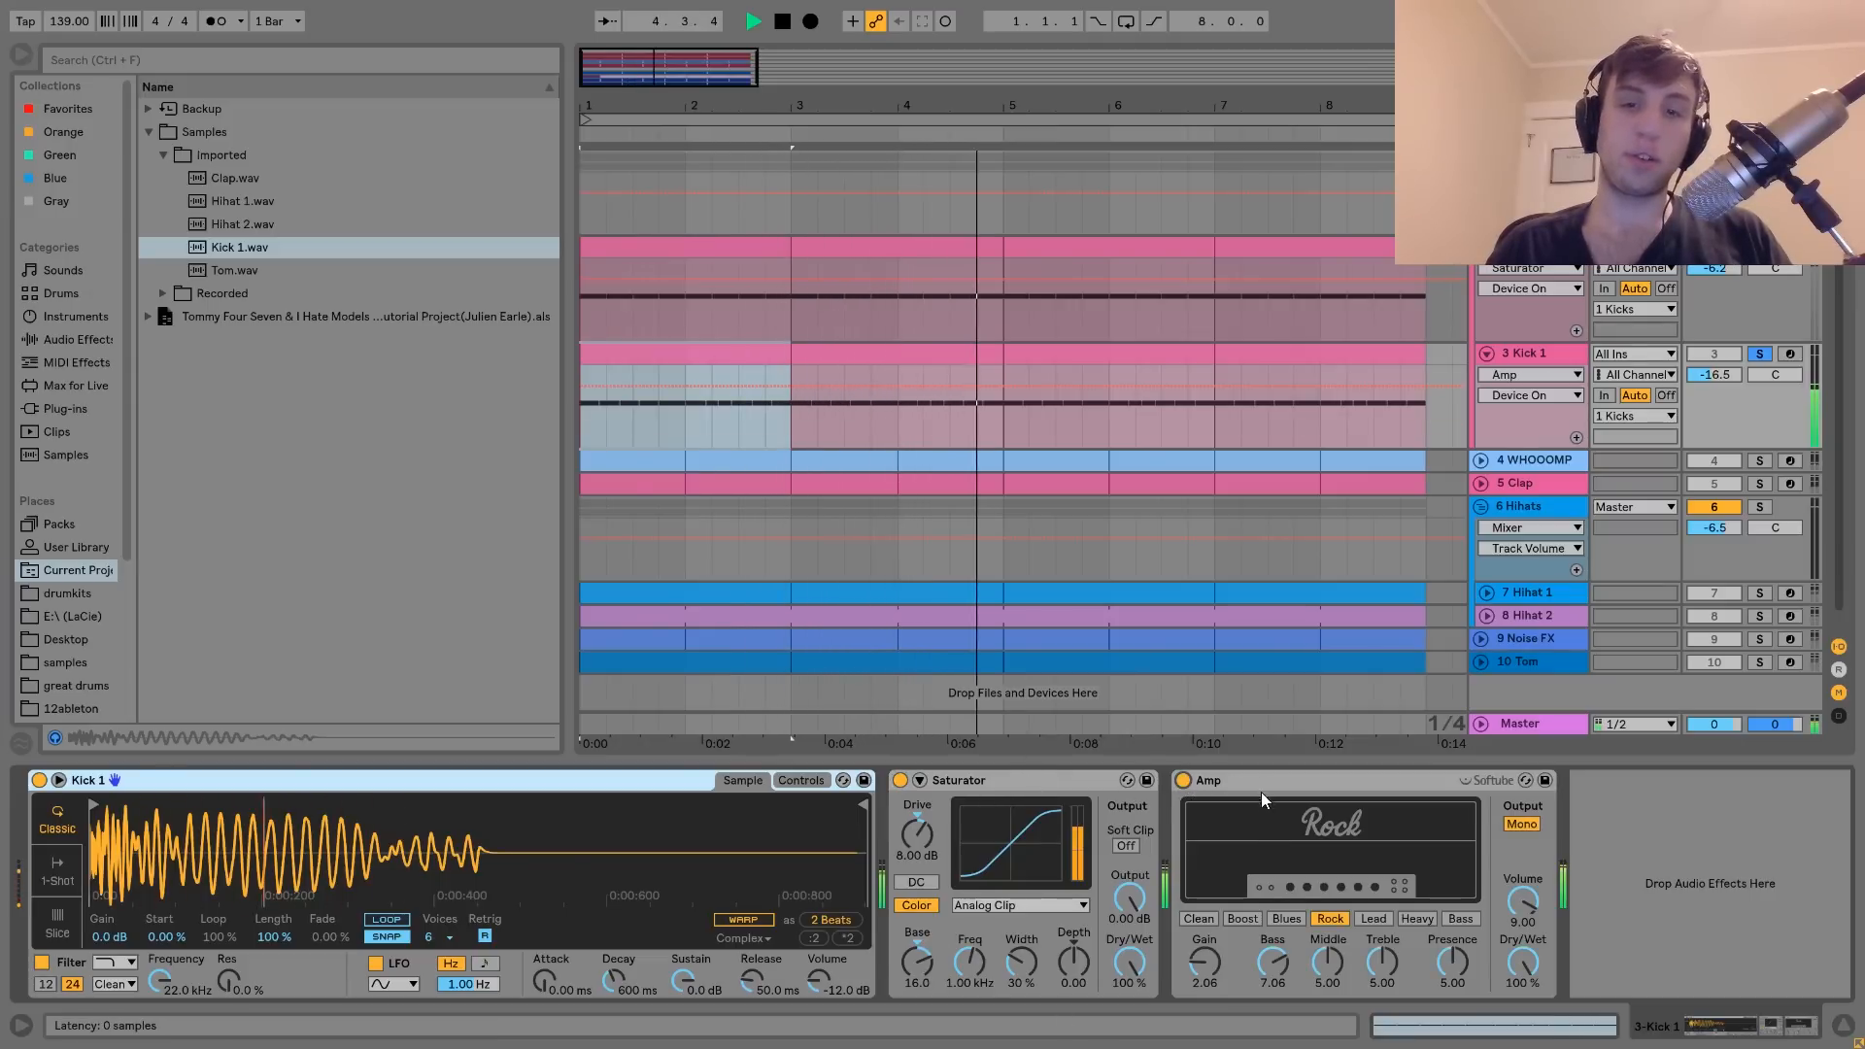
{"action": "key", "text": "space"}
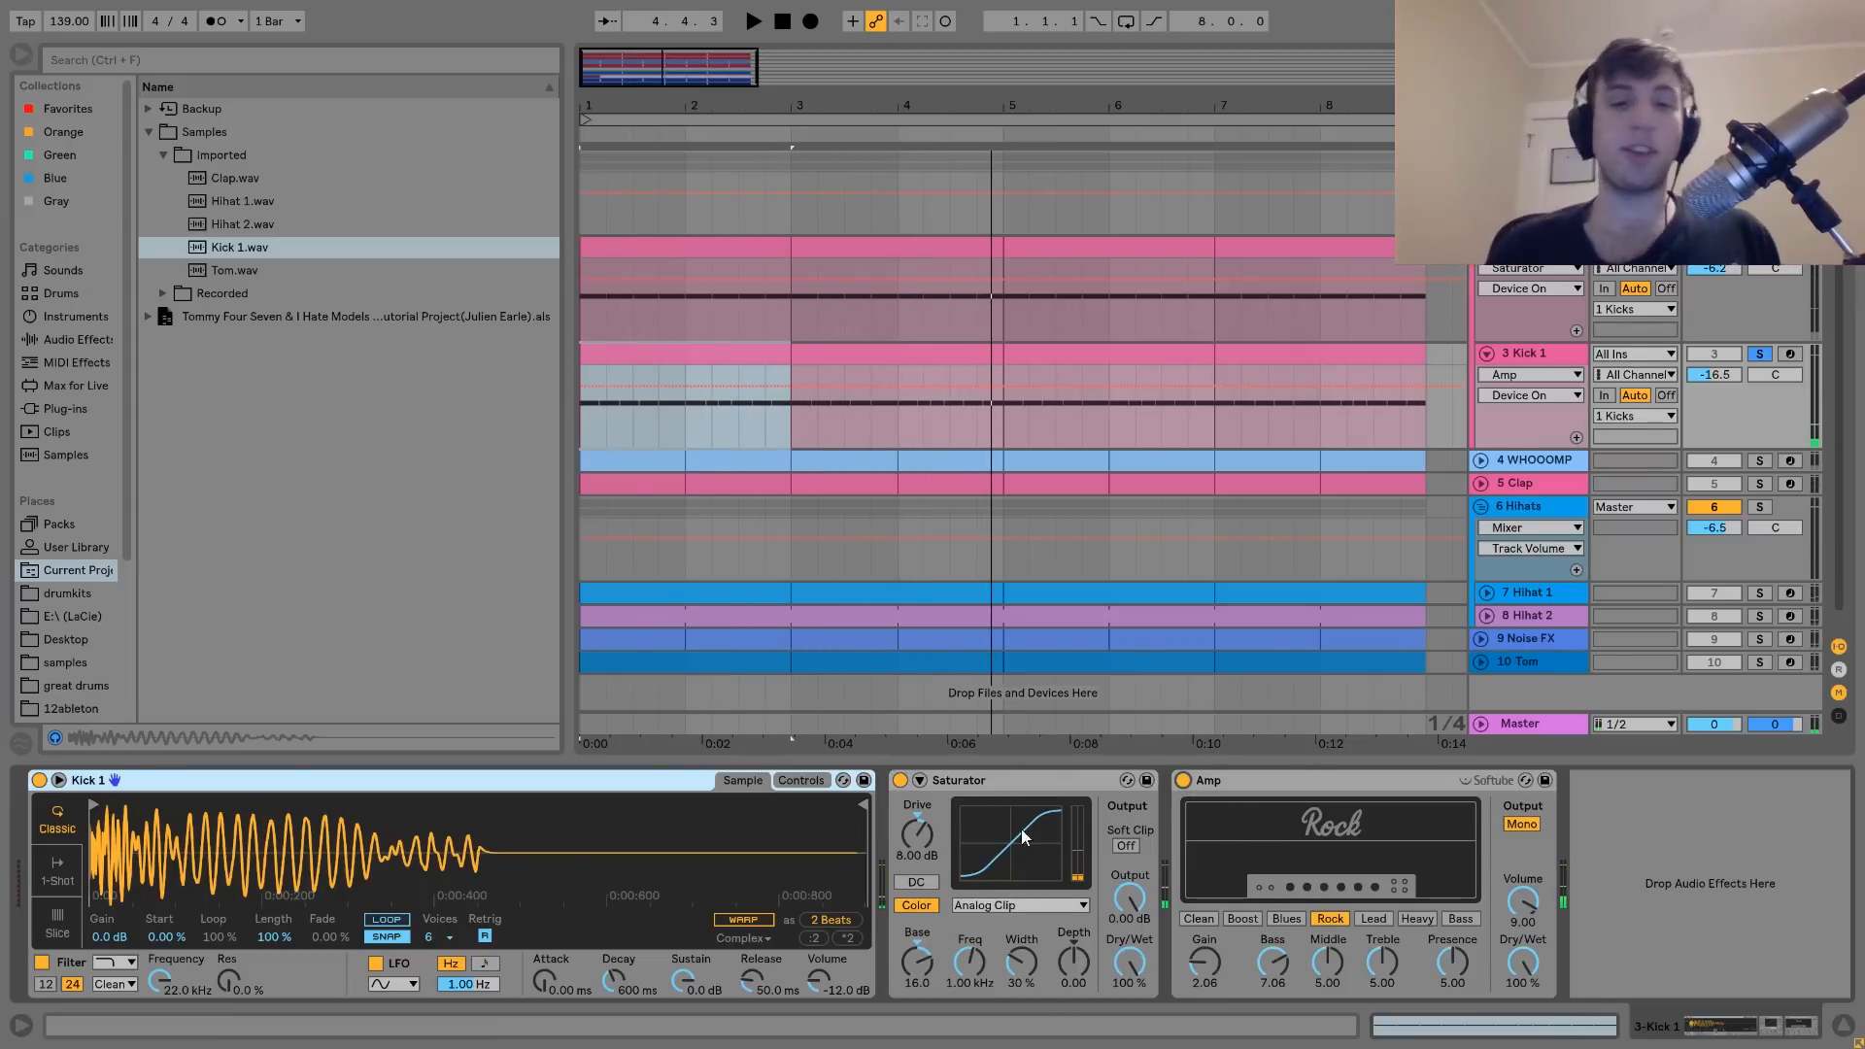
Repeat the Amp comparison on the second Kick 1 track, playing it once with the Amp bypassed and once with it enabled
{"action": "left_click", "coordinate": [1182, 781]}
{"action": "key", "text": "space"}
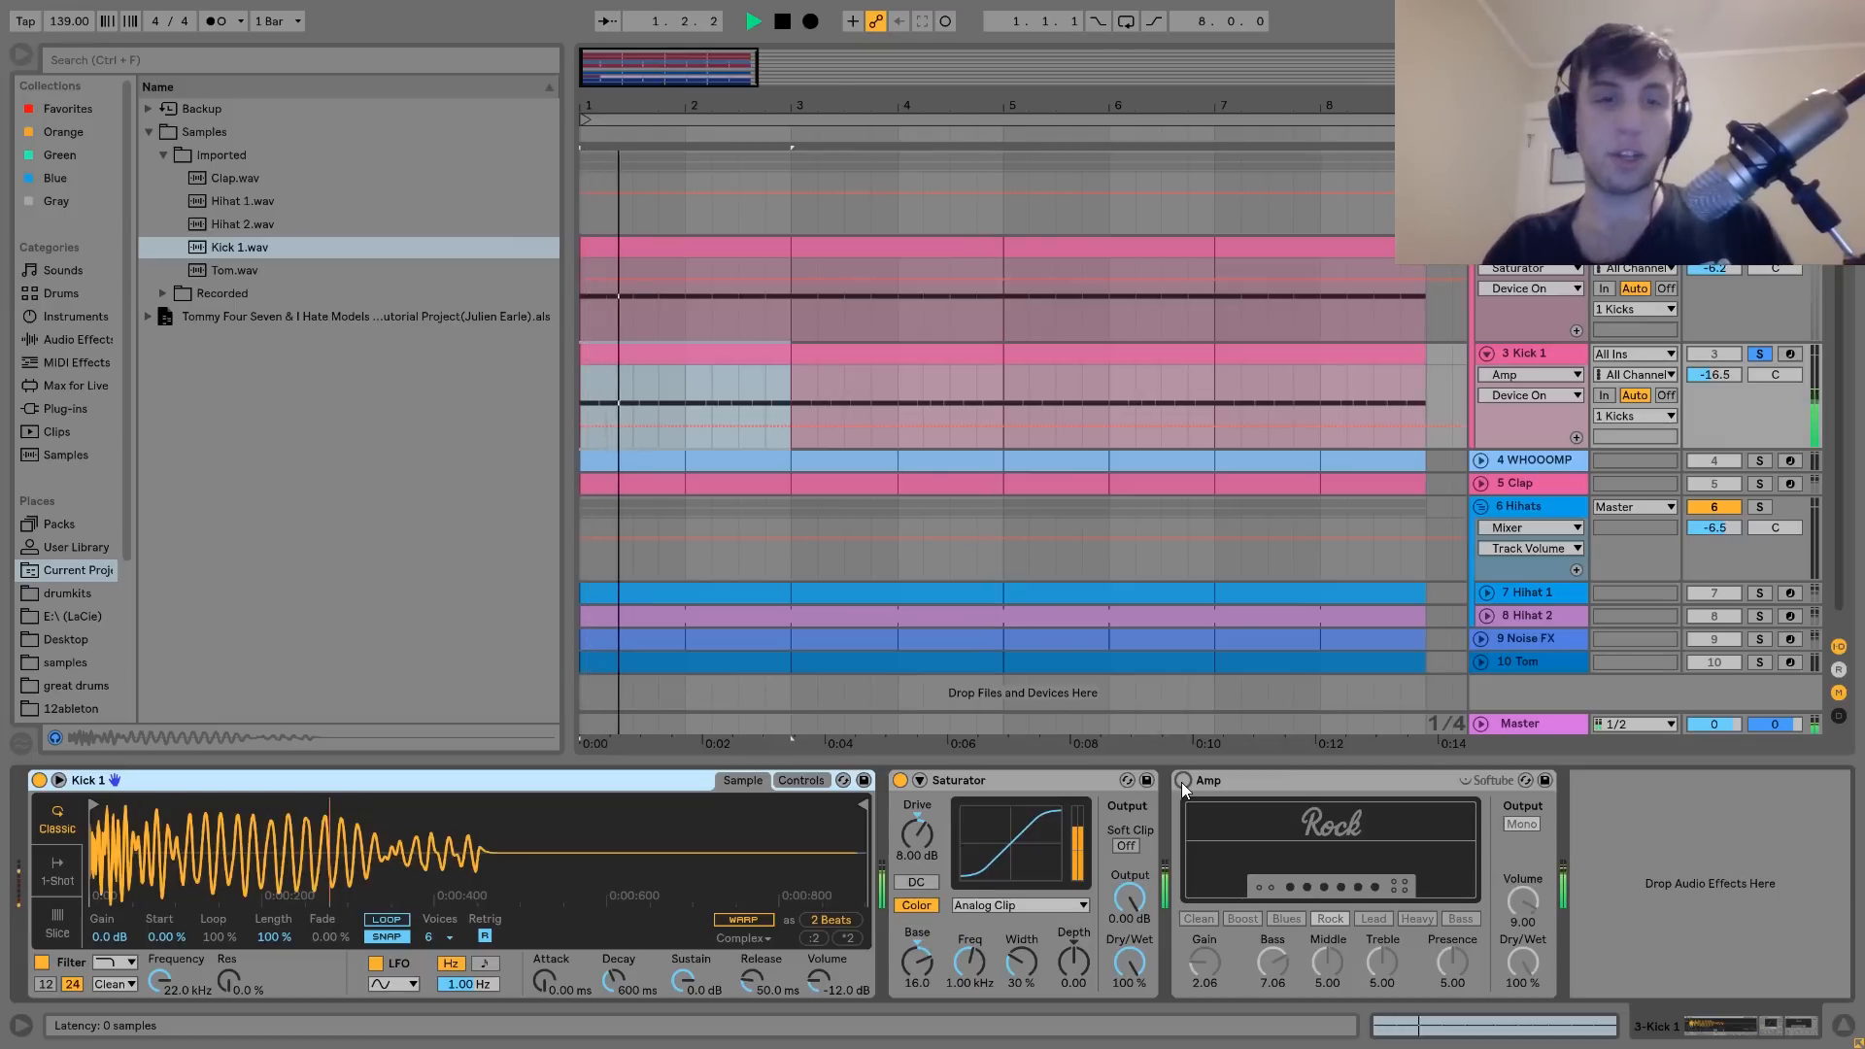
{"action": "left_click", "coordinate": [1183, 781]}
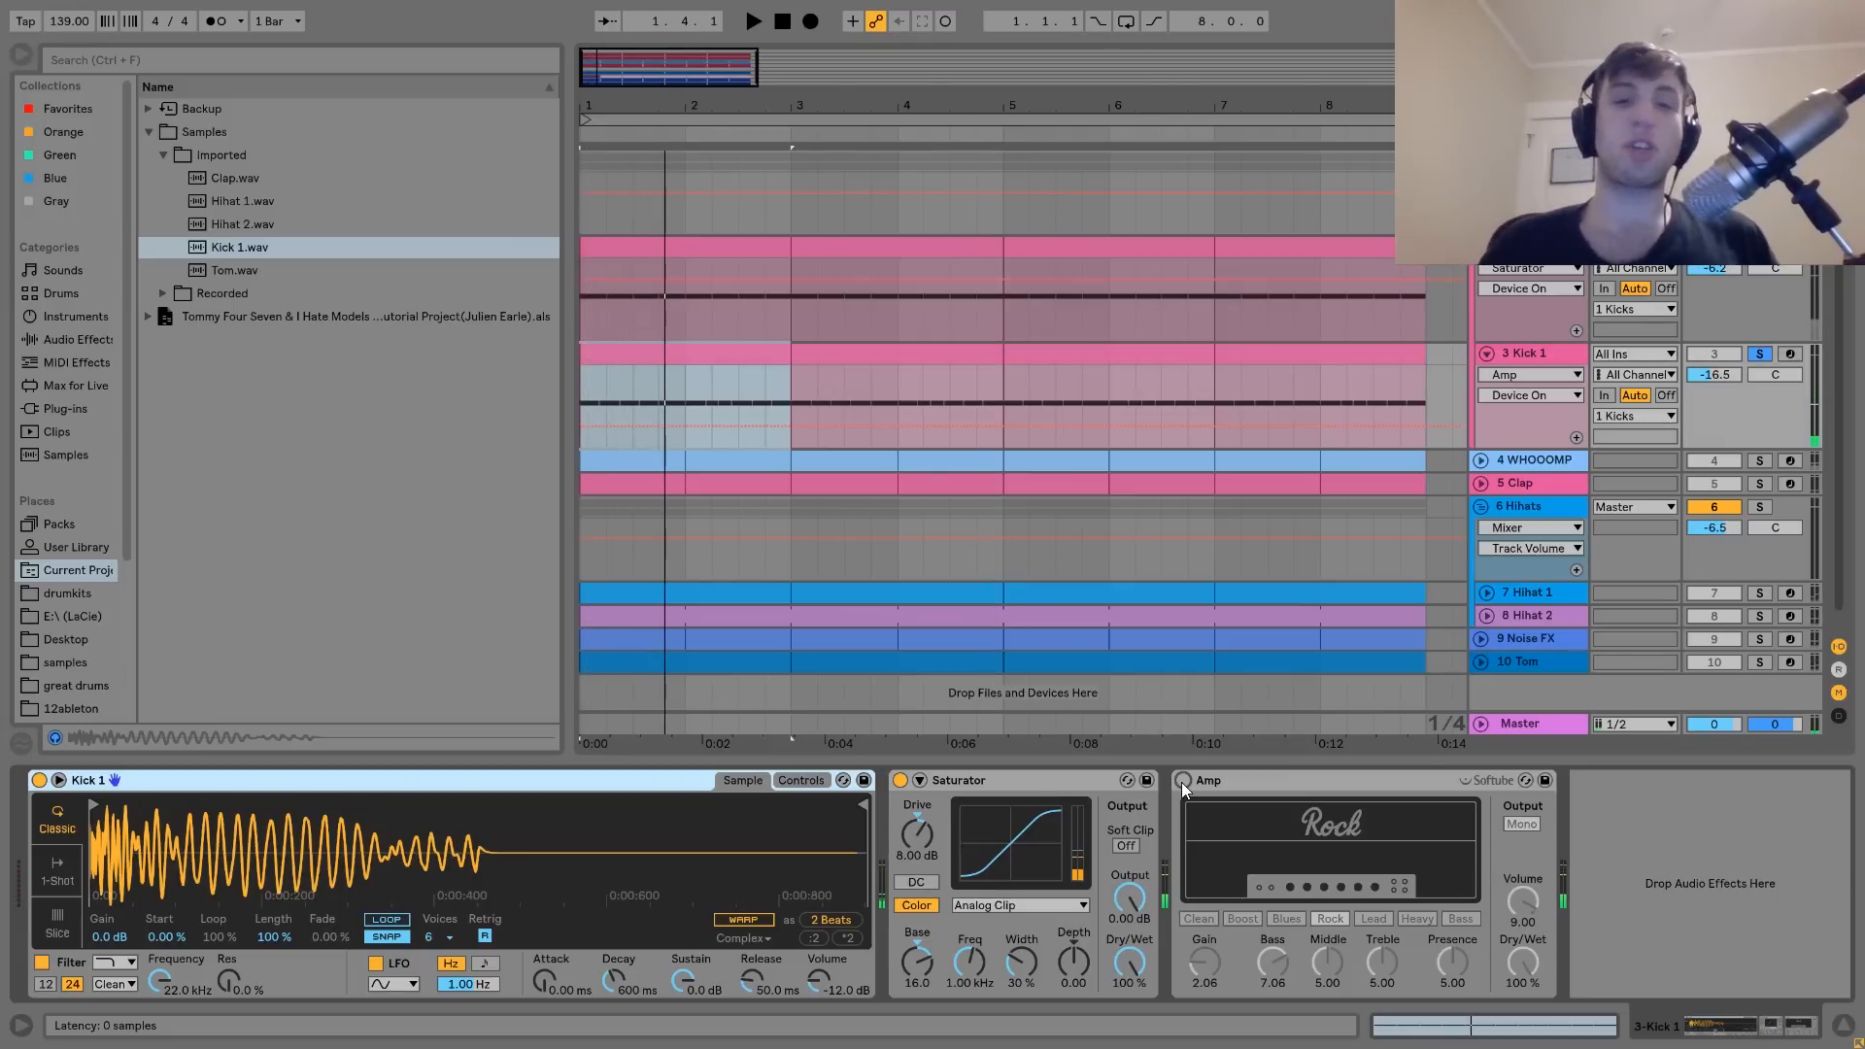
{"action": "key", "text": "space"}
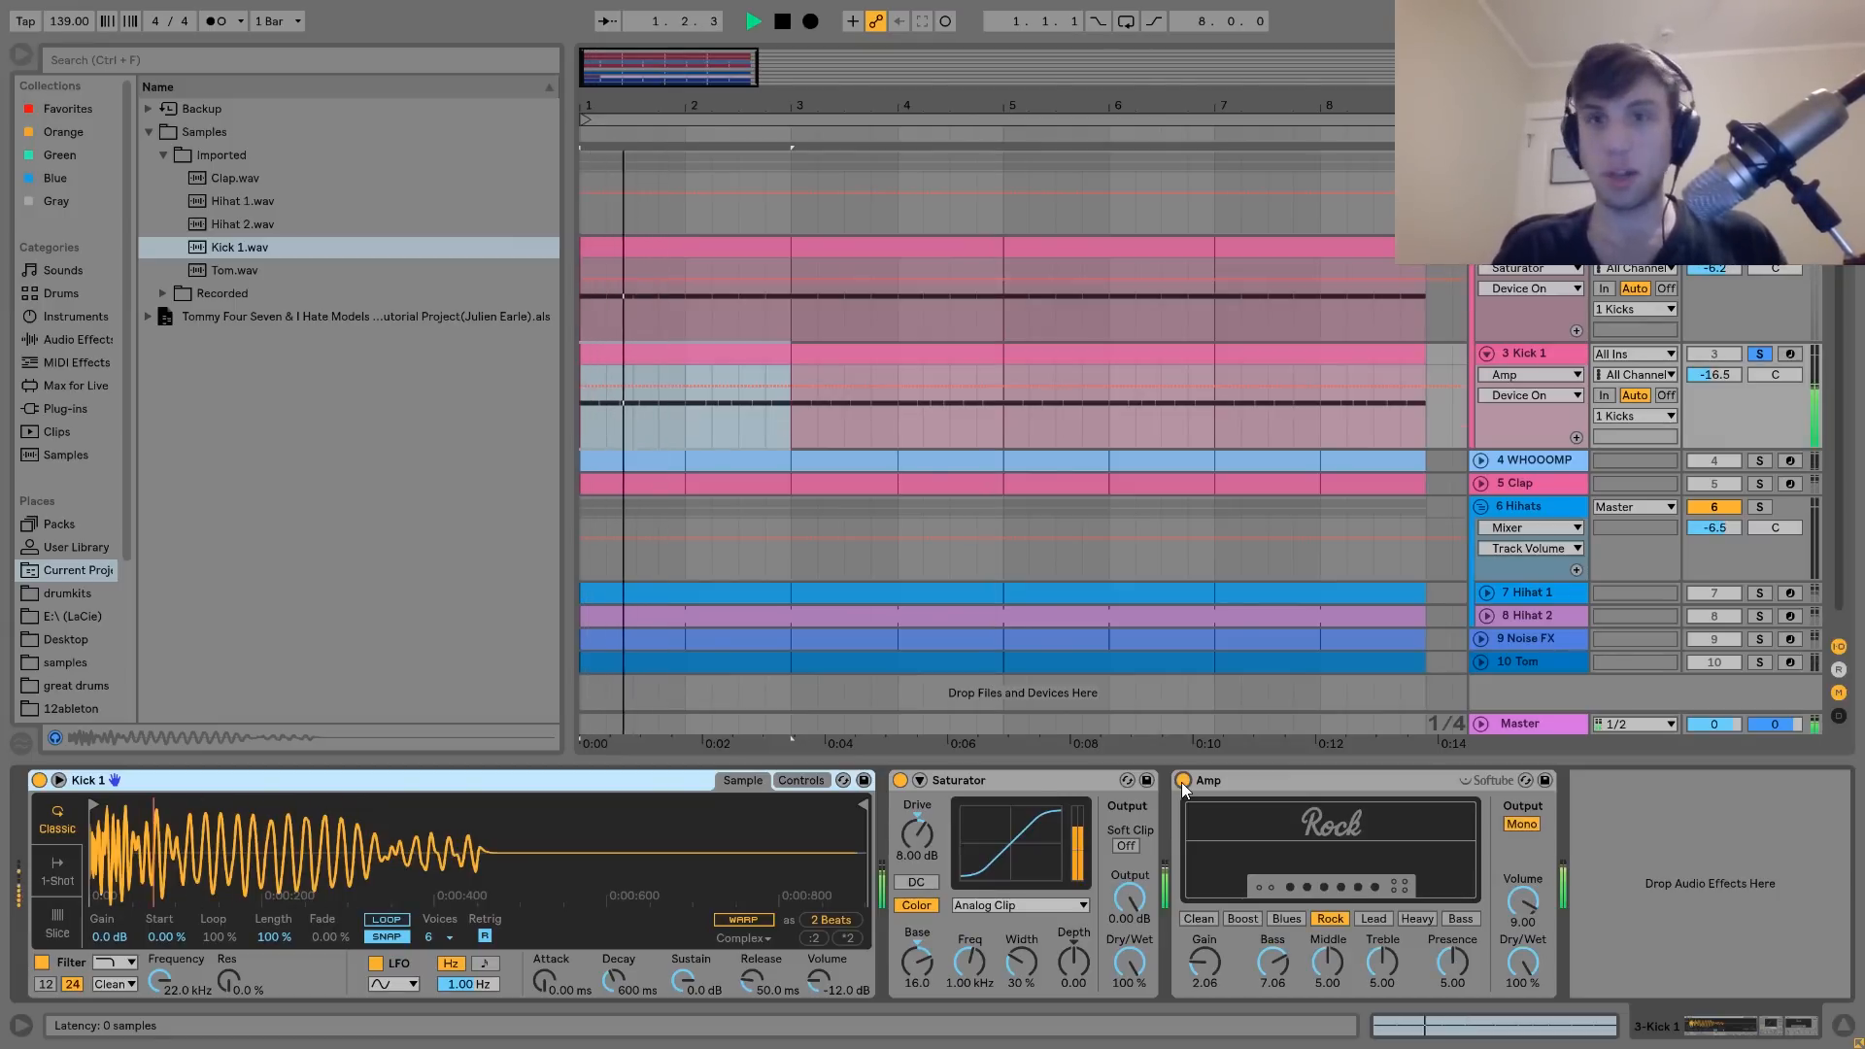
{"action": "key", "text": "space"}
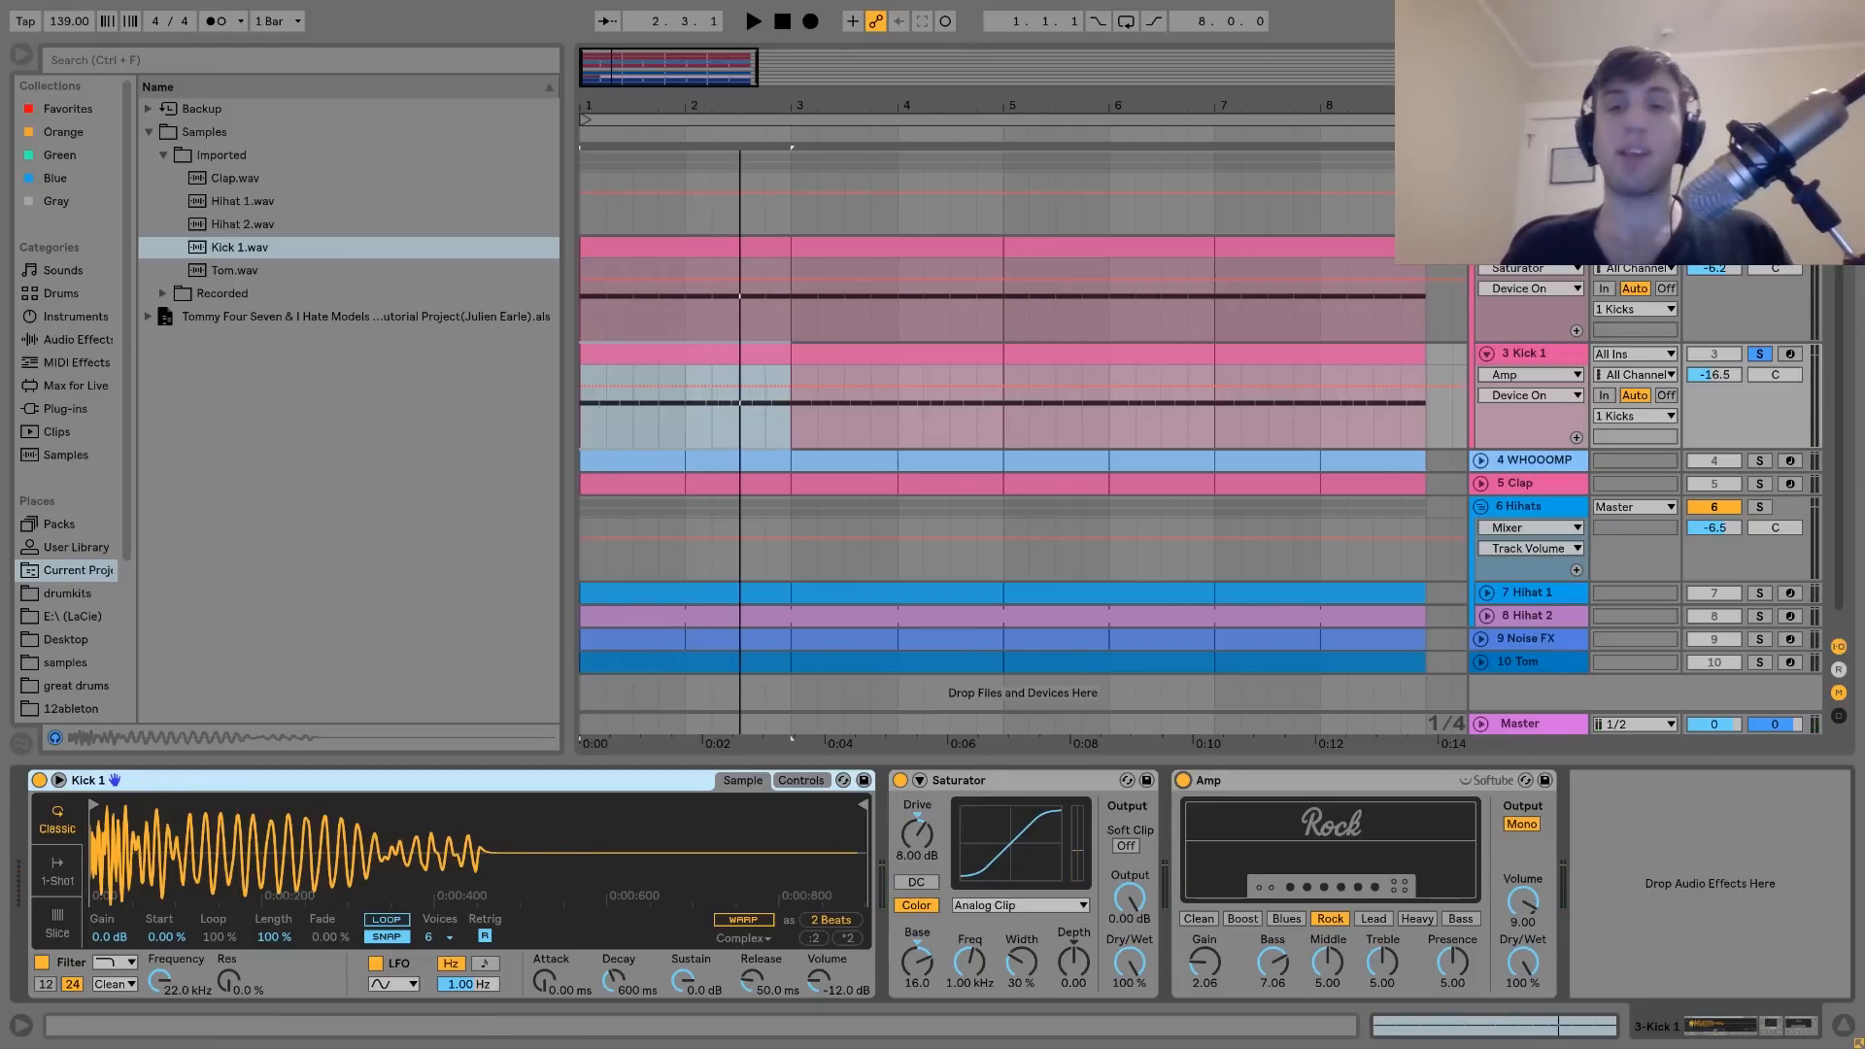
Solo the Kicks group in place of Kick 1, show its devices with EQ Eight selected, and play both kick layers together
{"action": "left_click", "coordinate": [1535, 162]}
{"action": "left_click", "coordinate": [1759, 161]}
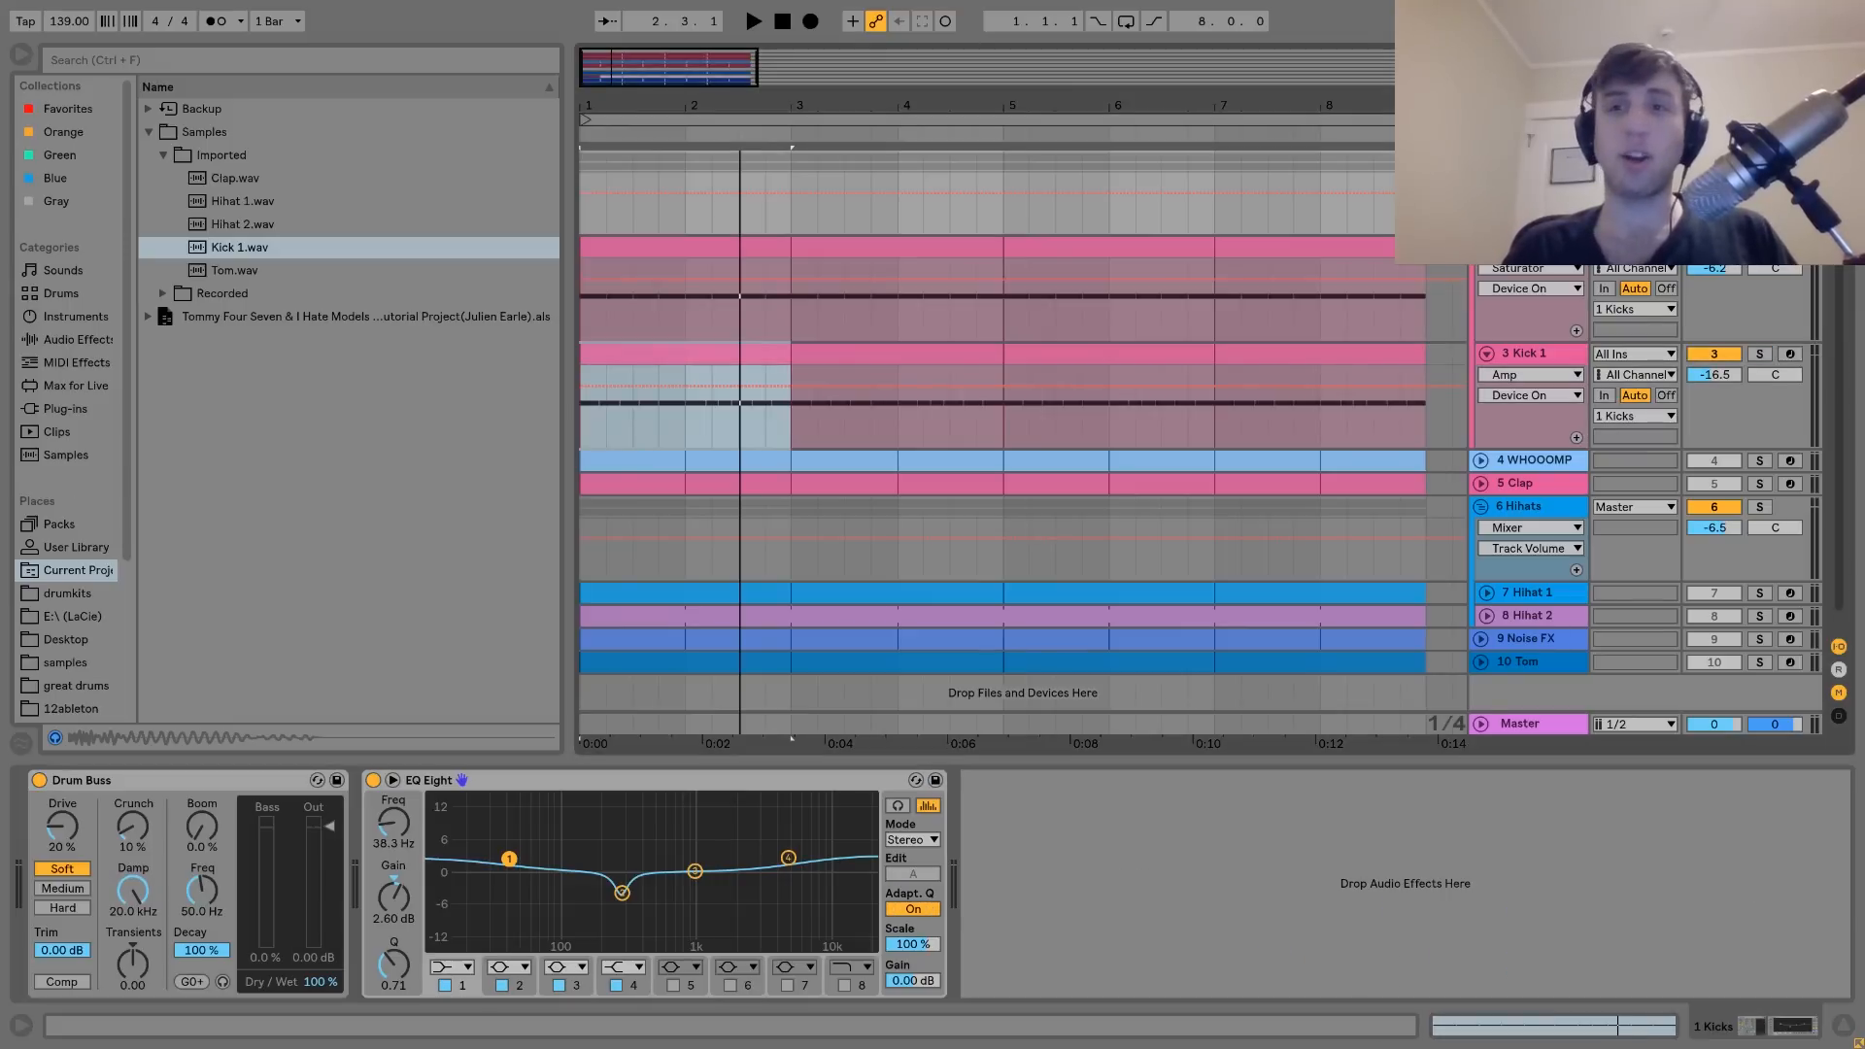
{"action": "key", "text": "space"}
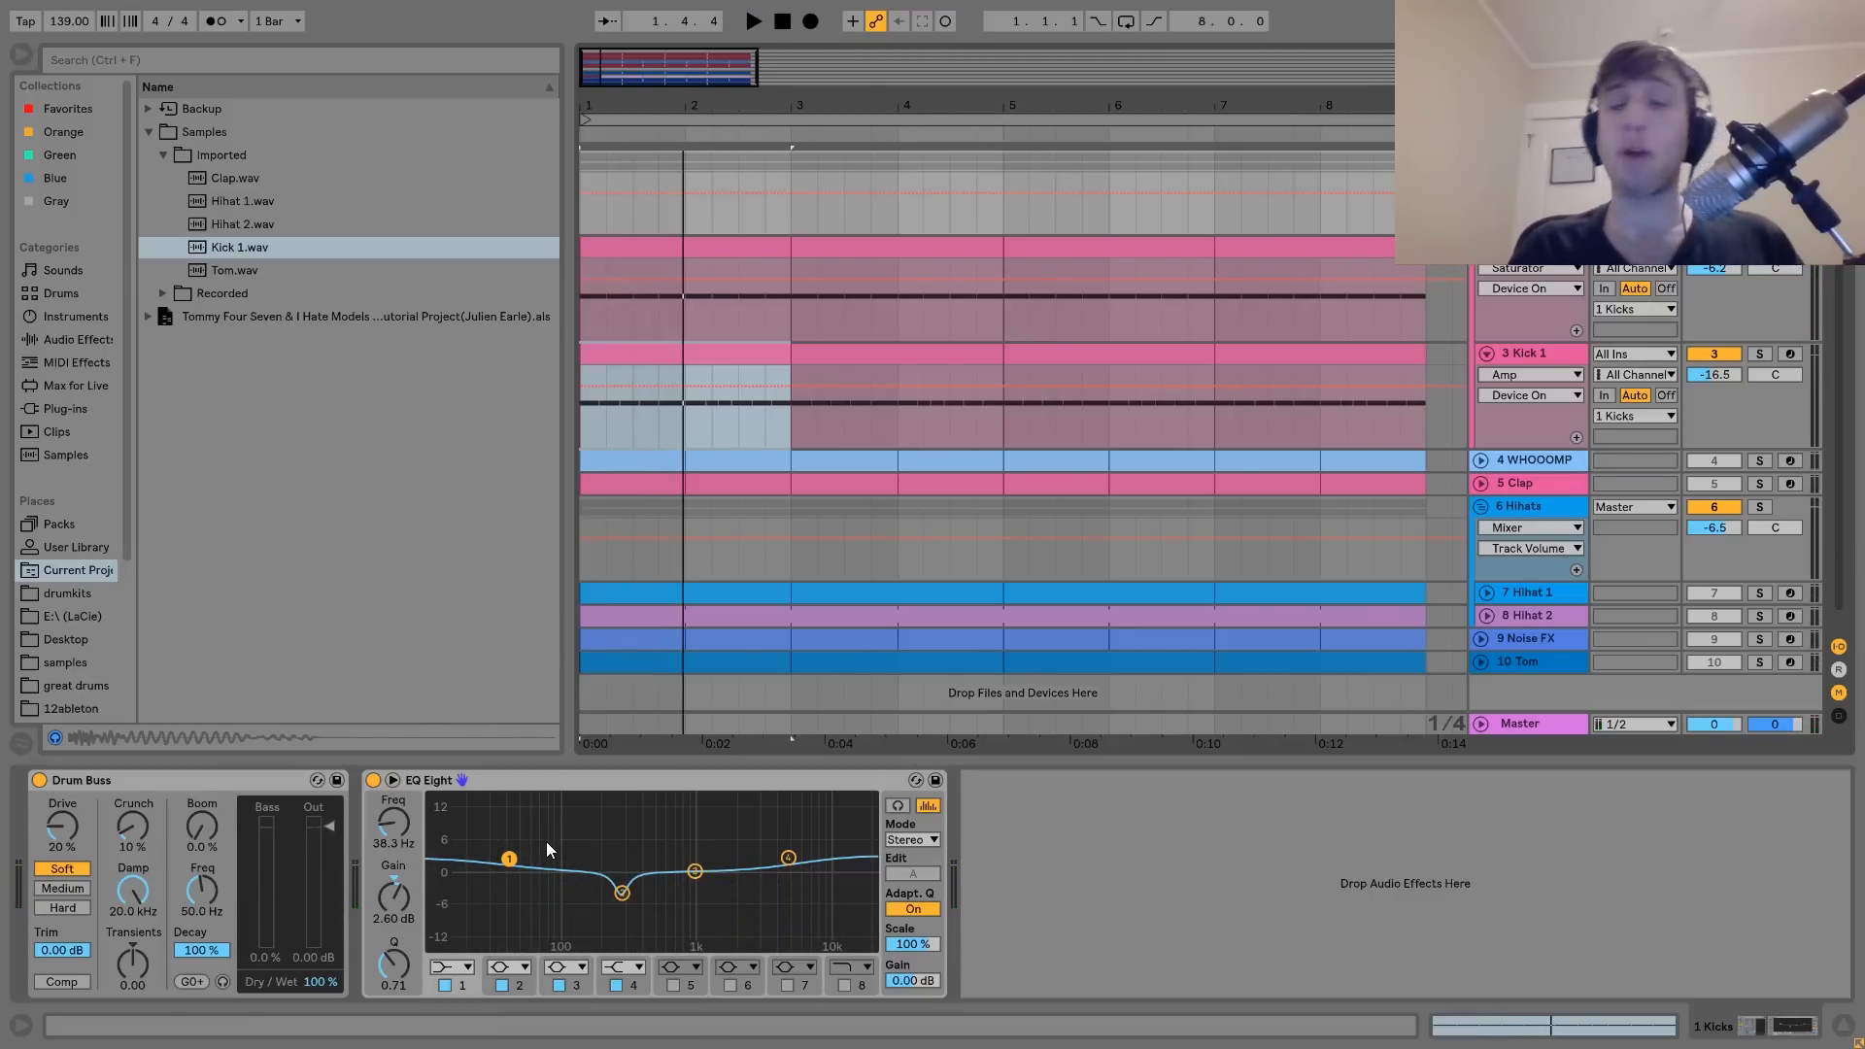
{"action": "left_click", "coordinate": [470, 782]}
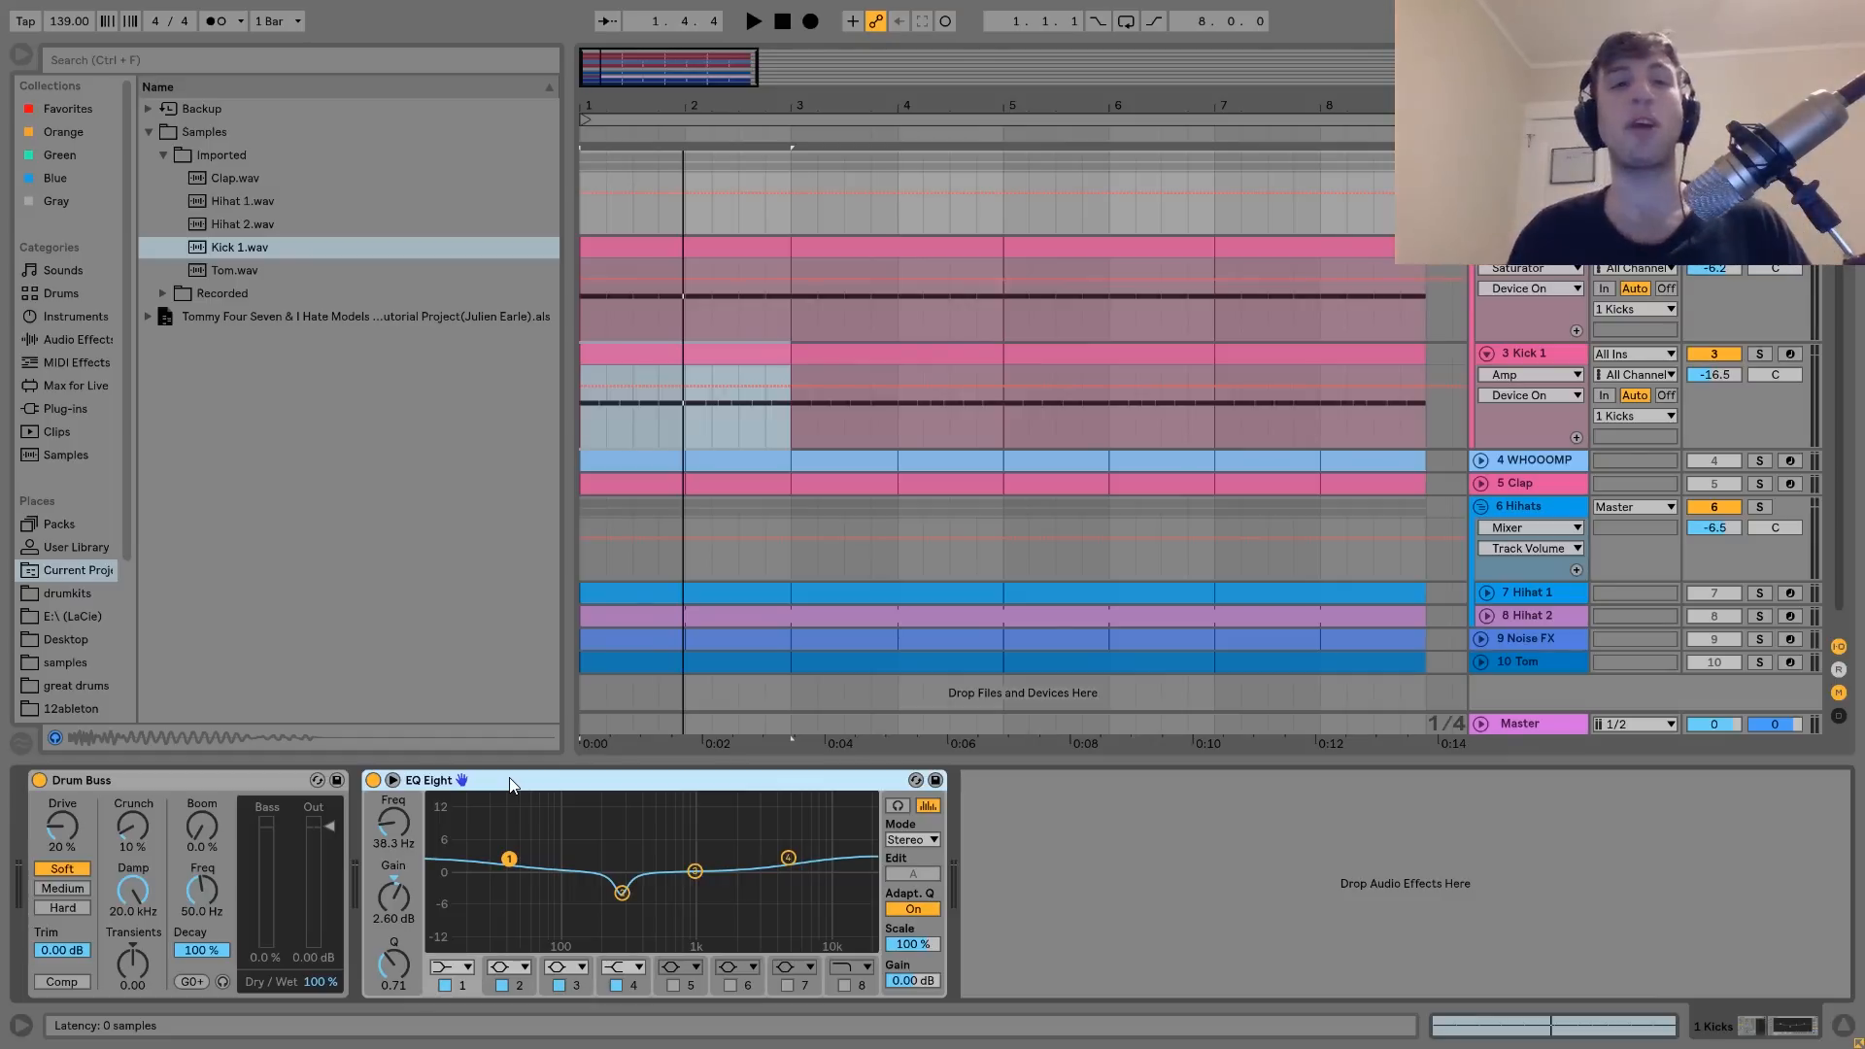
{"action": "key", "text": "space"}
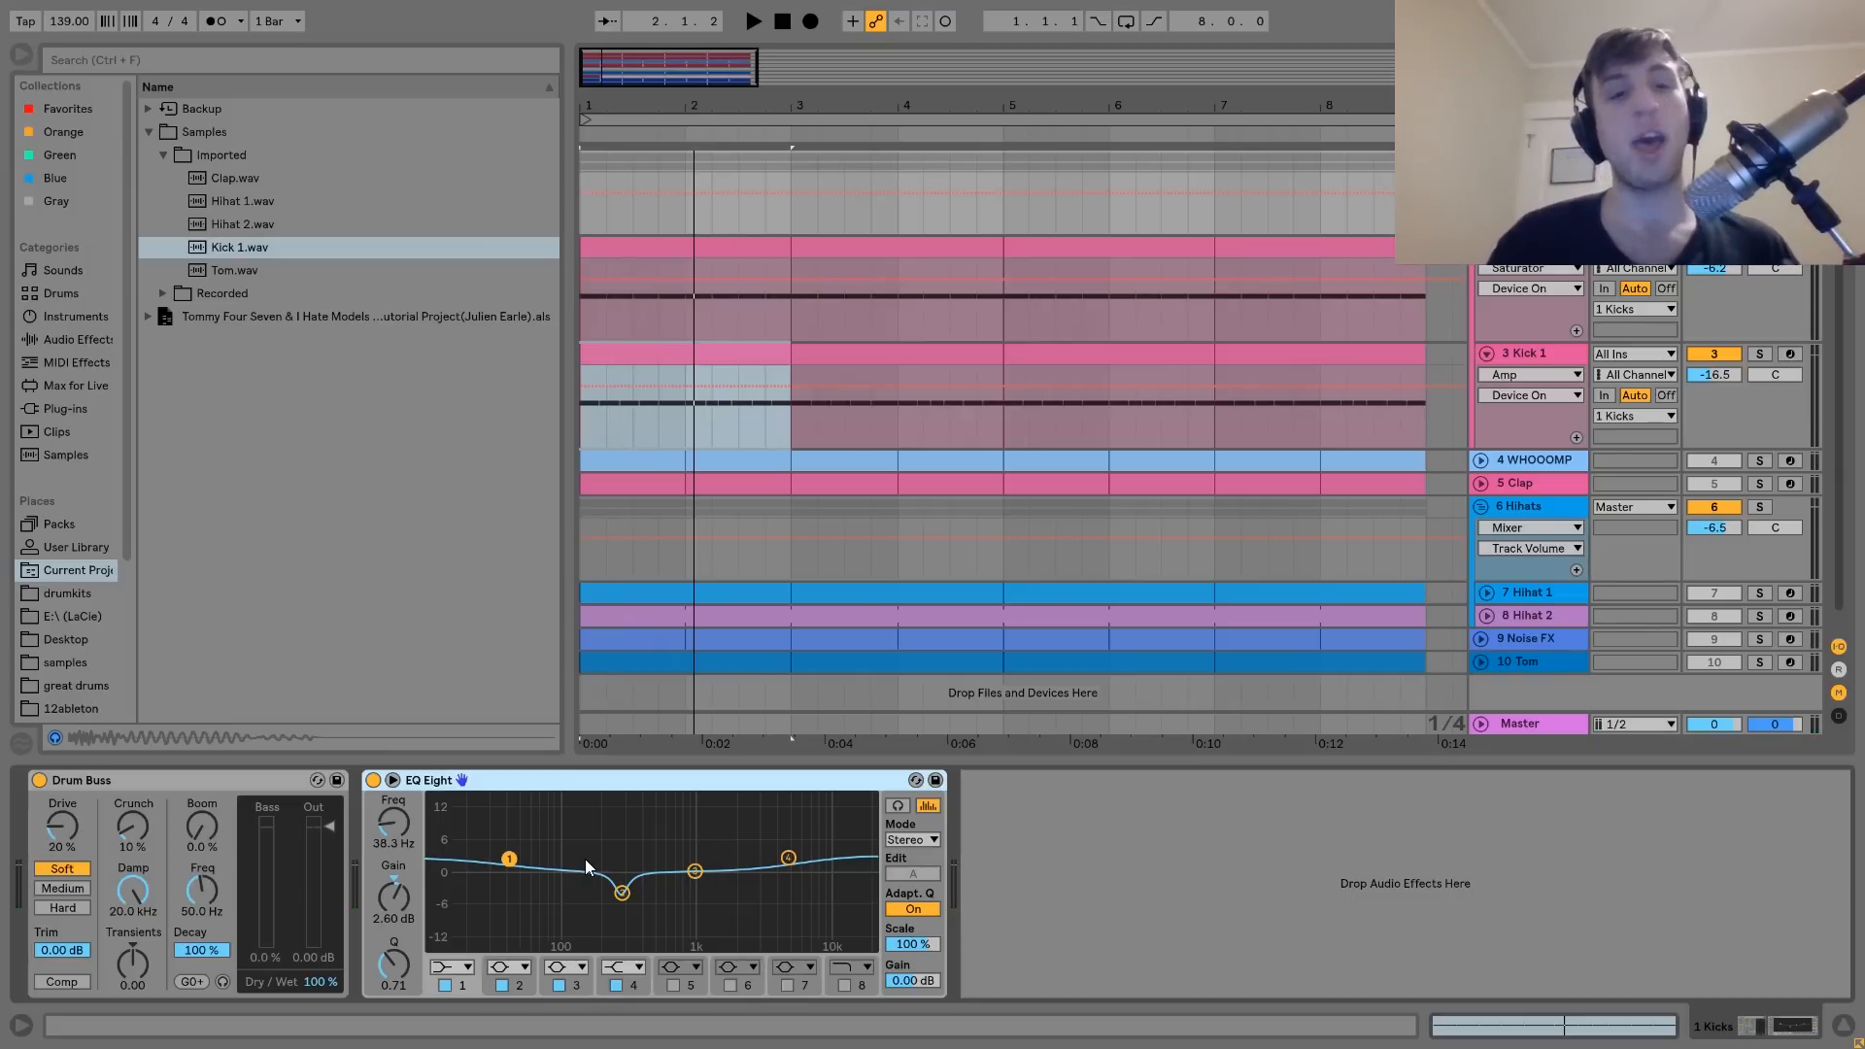
{"action": "key", "text": "space"}
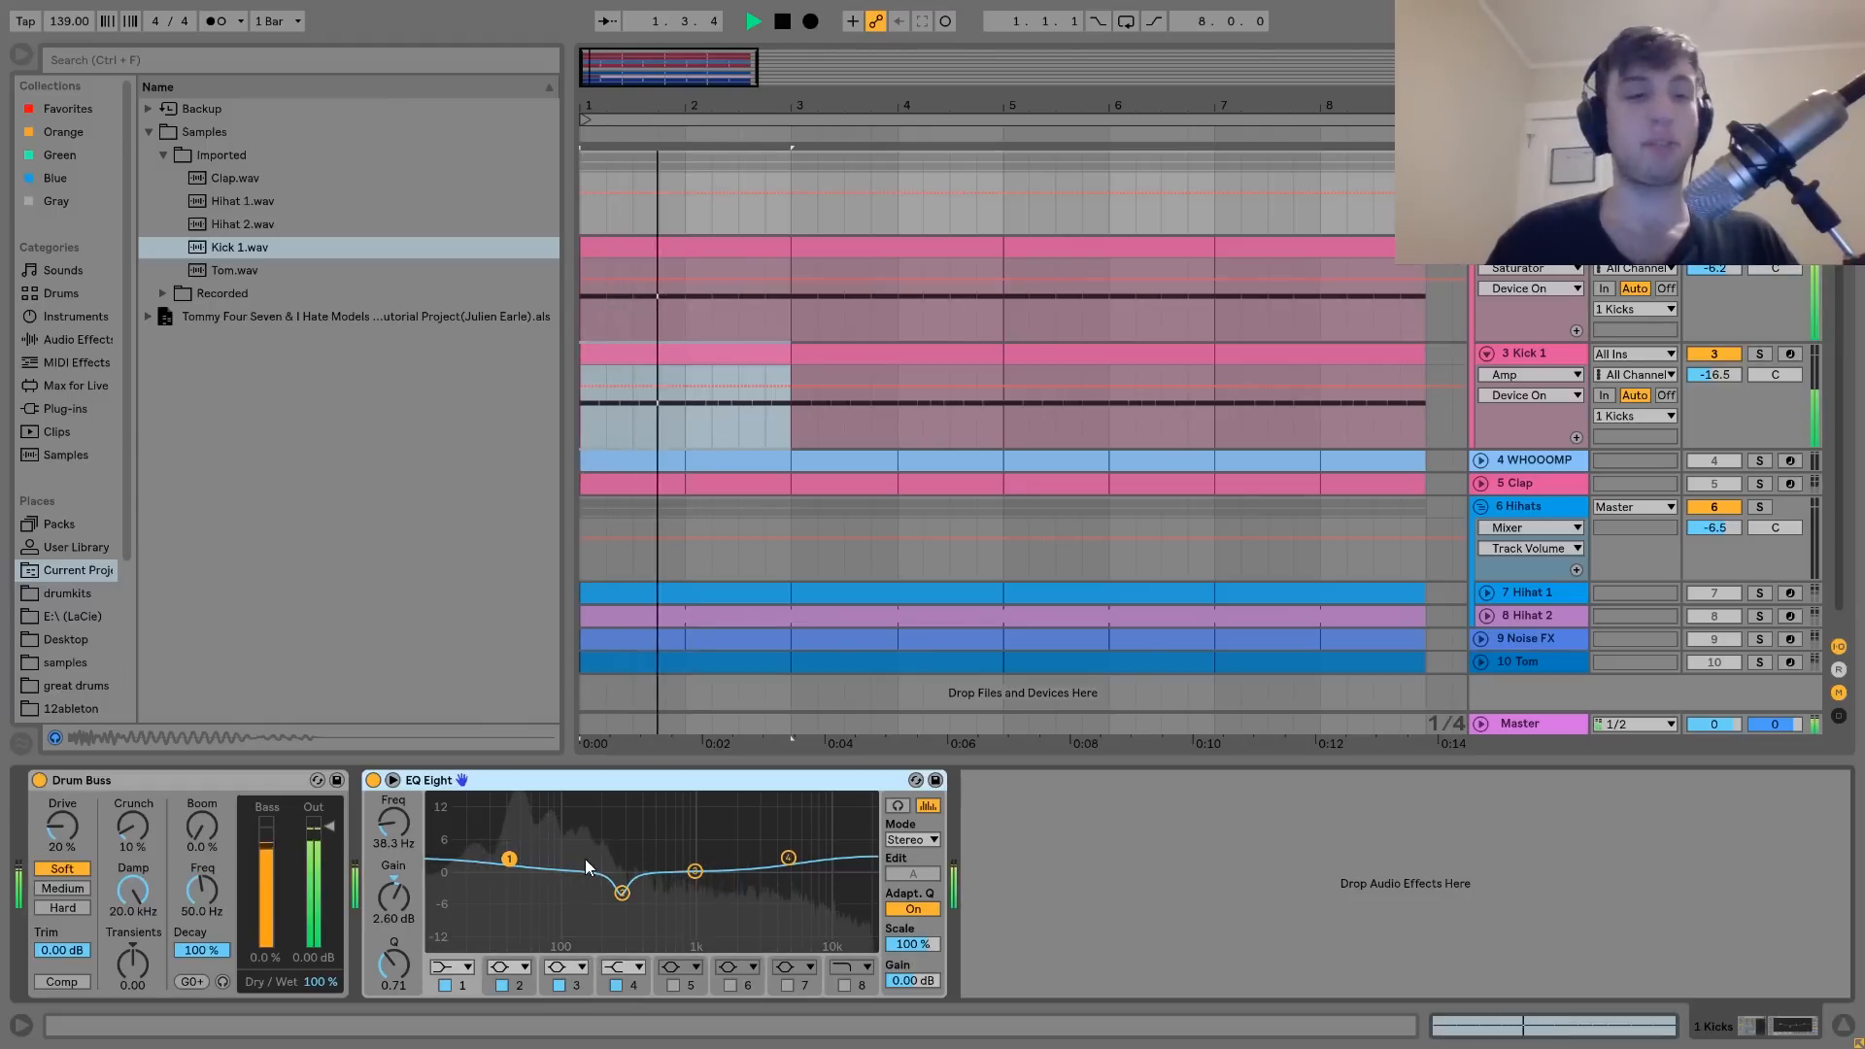
Bypass EQ Eight and Drum Buss on the Kicks group, restoring Drum Buss and then EQ Eight during playback to compare the sound
{"action": "left_click", "coordinate": [373, 780]}
{"action": "left_click", "coordinate": [39, 781]}
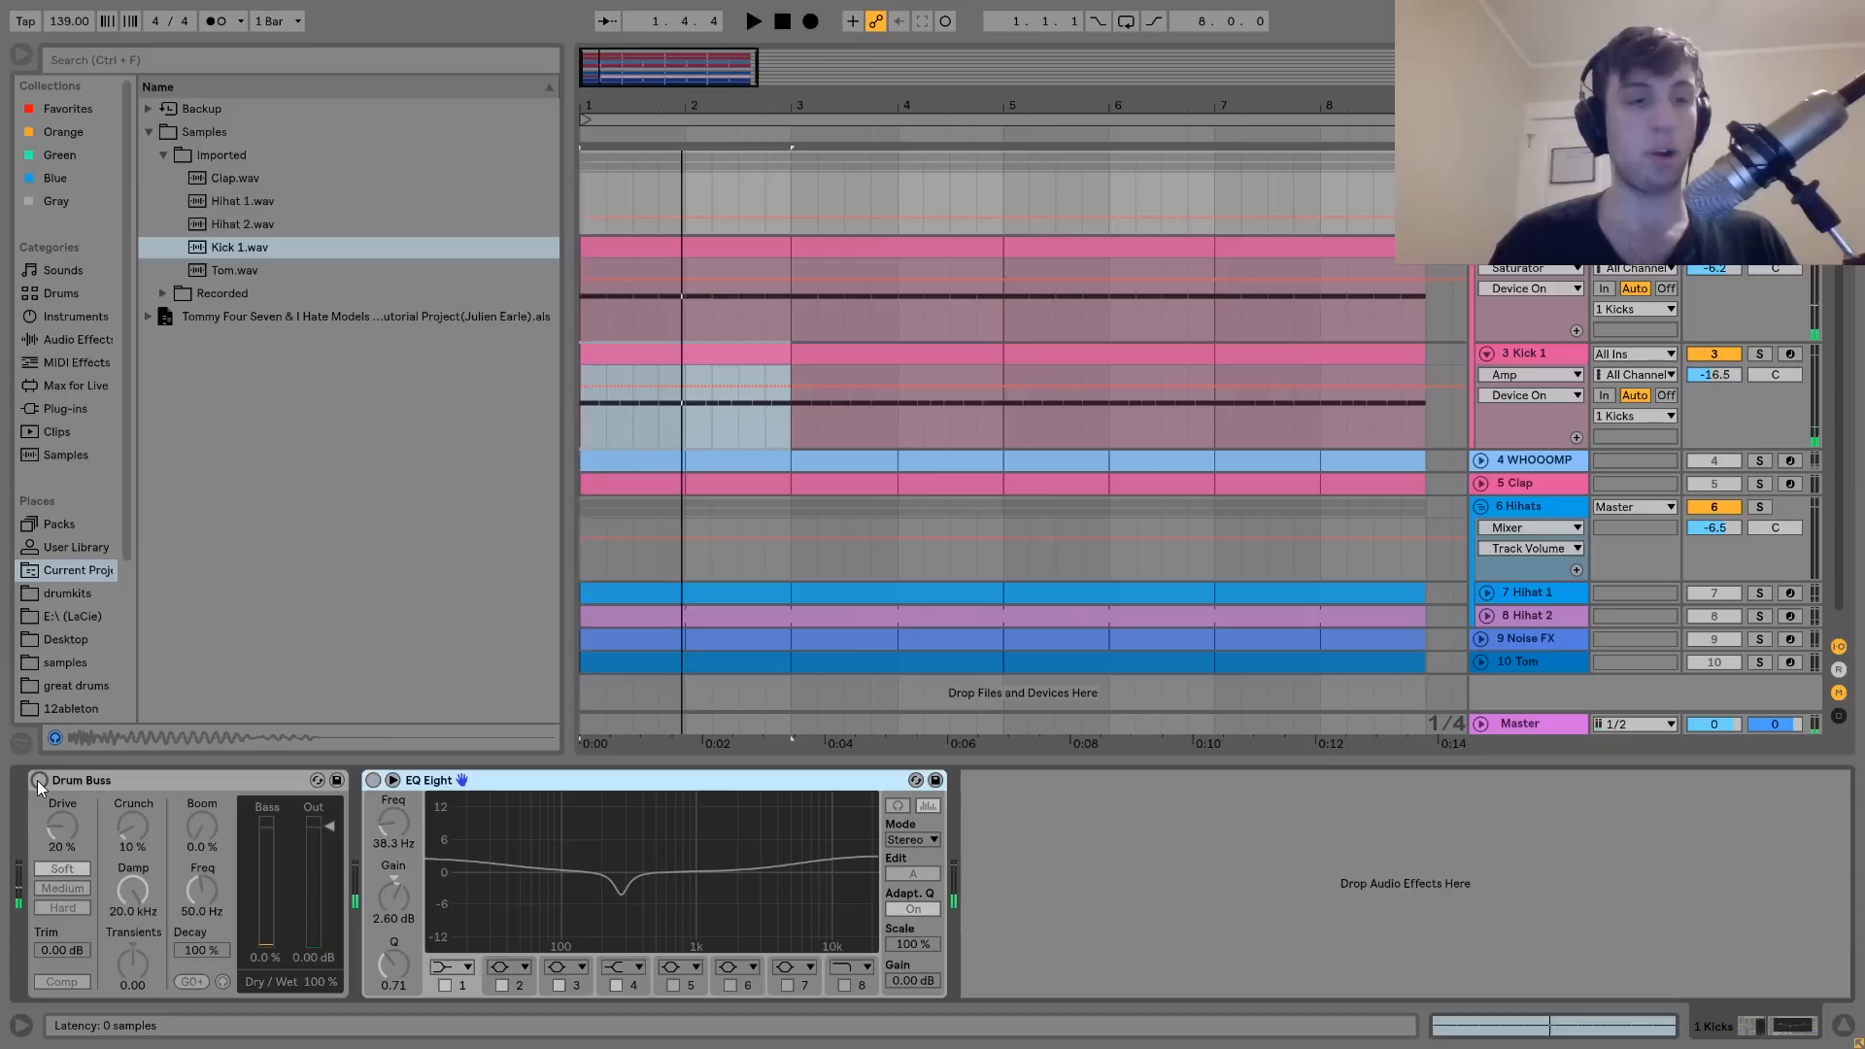
{"action": "key", "text": "space"}
{"action": "left_click", "coordinate": [39, 780]}
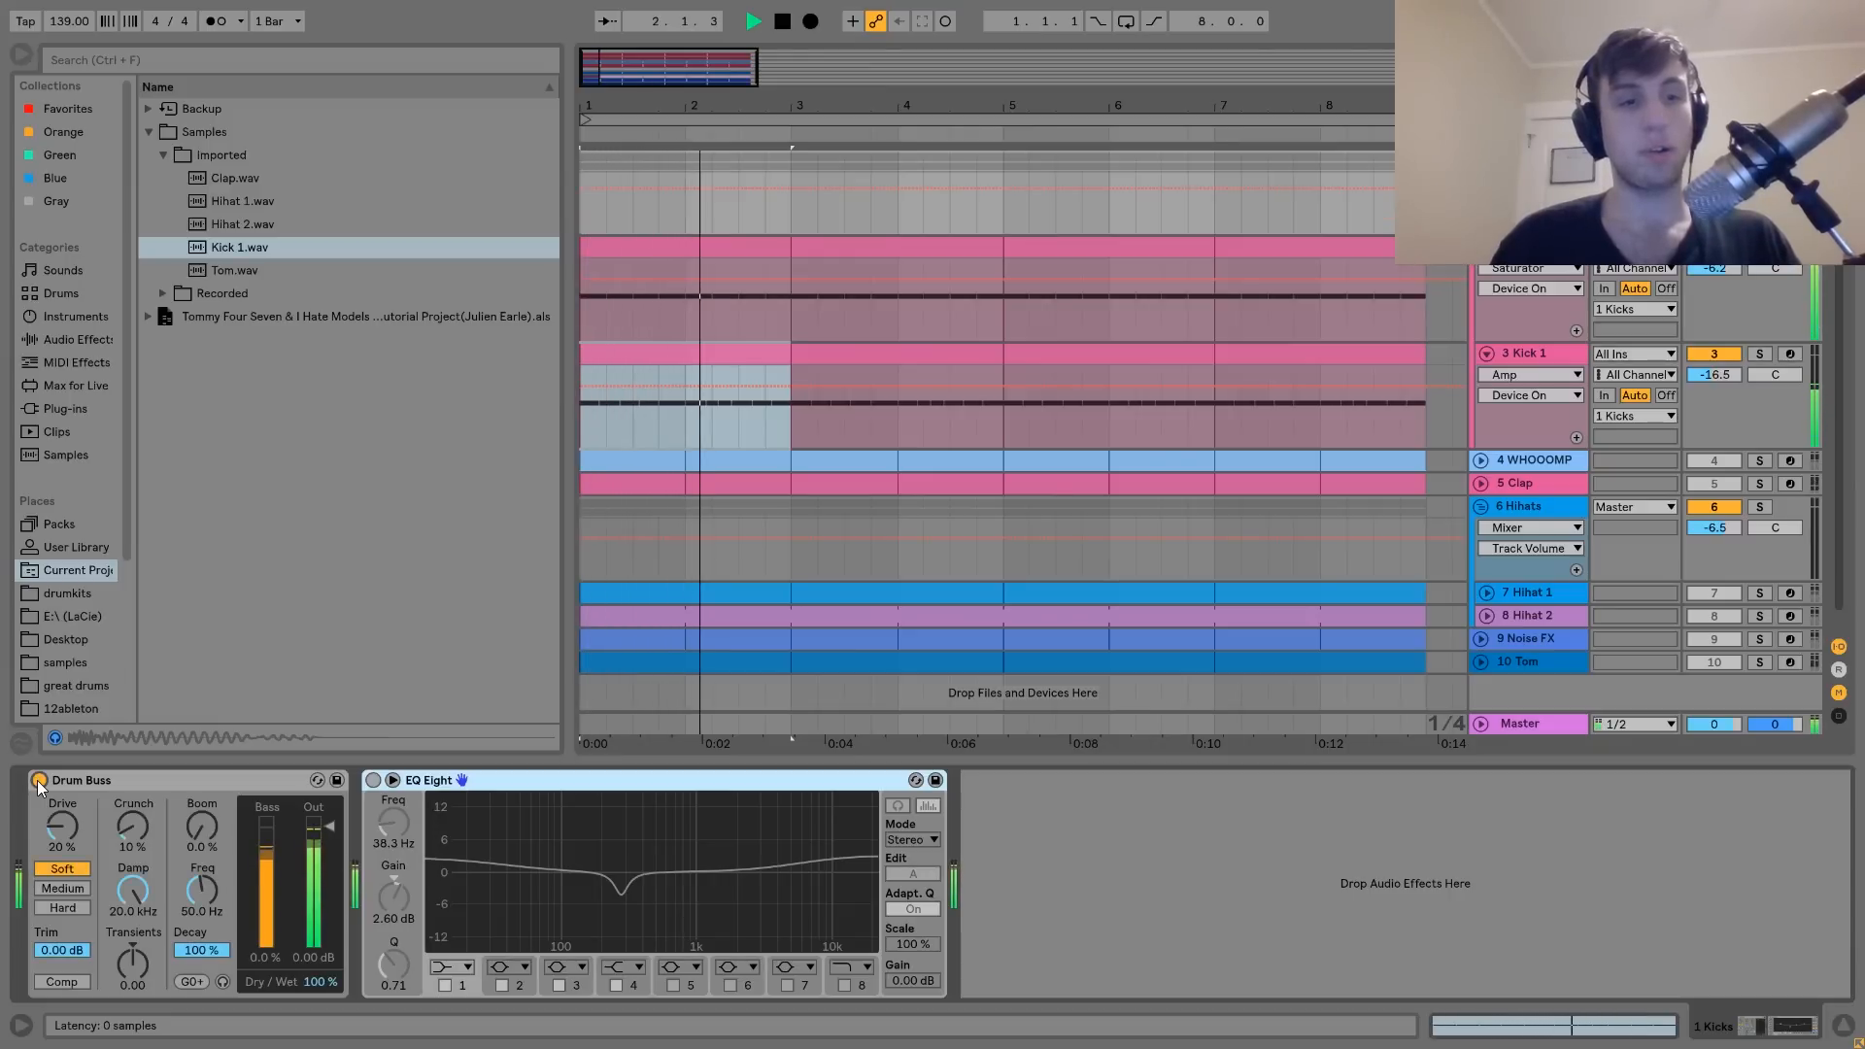
{"action": "key", "text": "ctrl+z"}
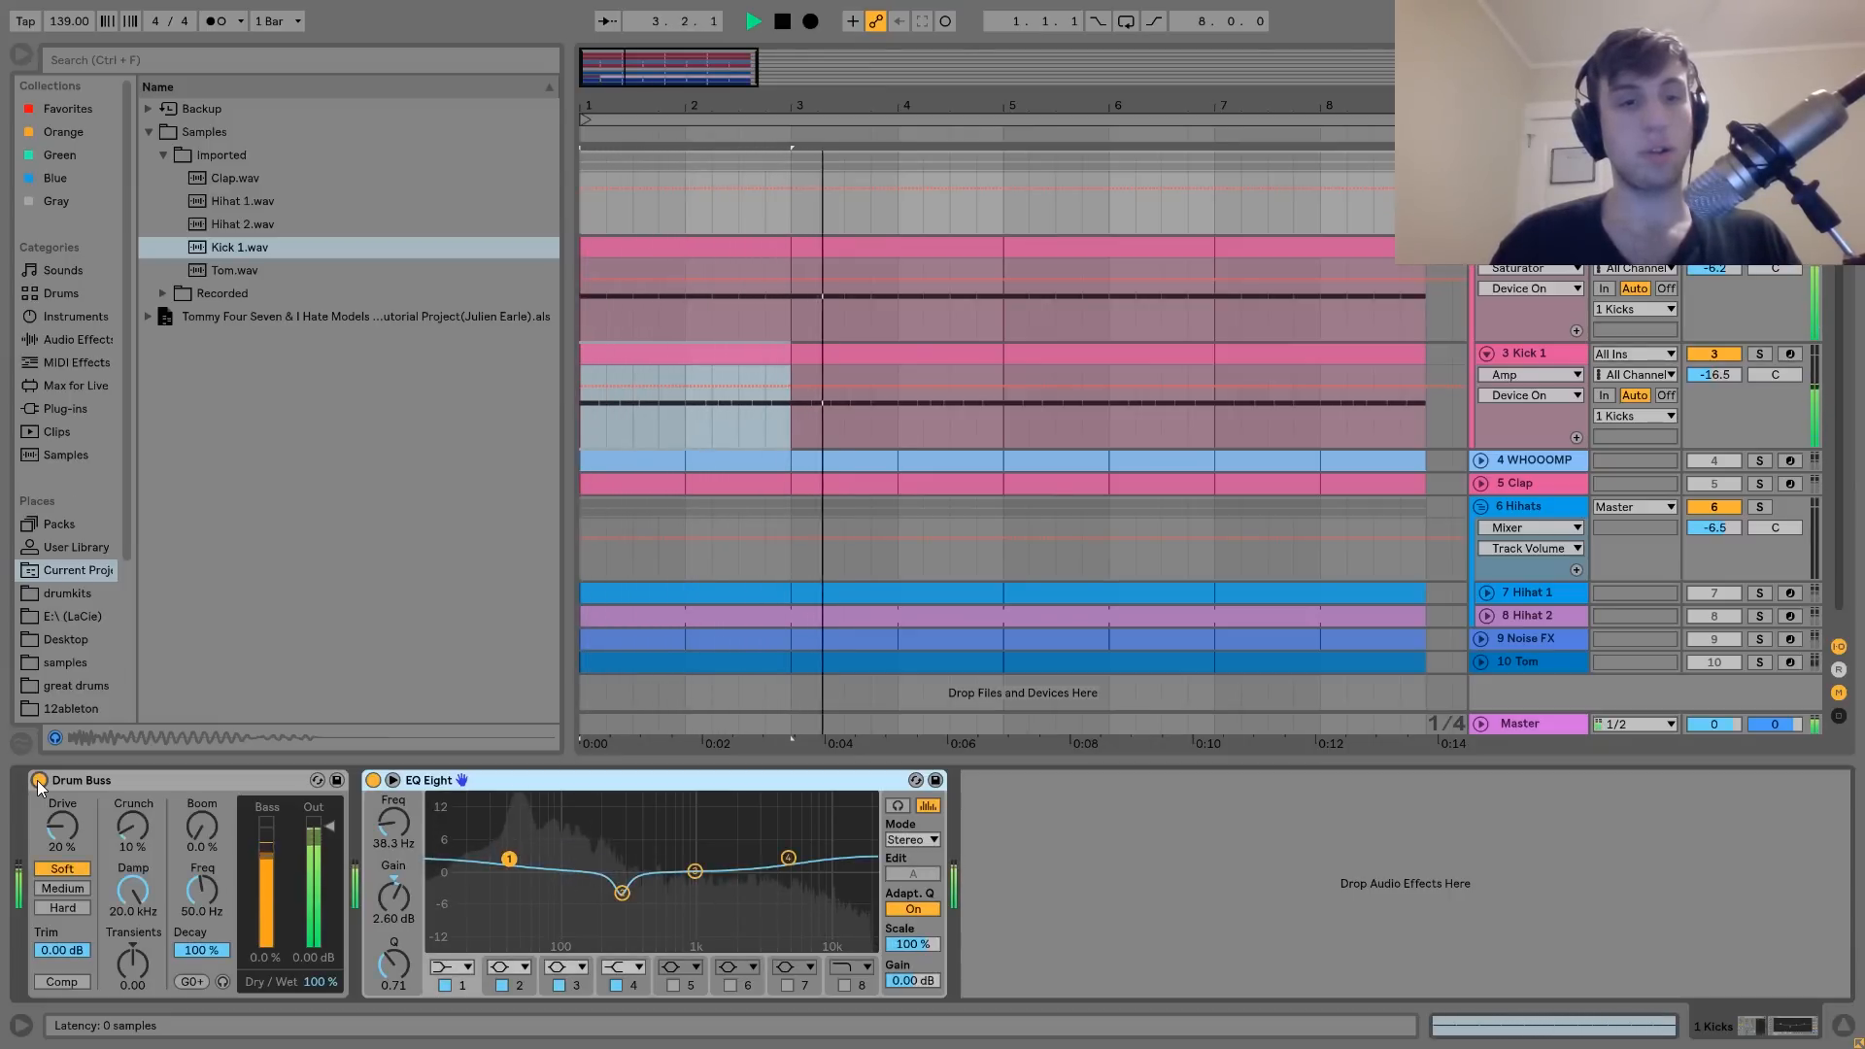
{"action": "key", "text": "space"}
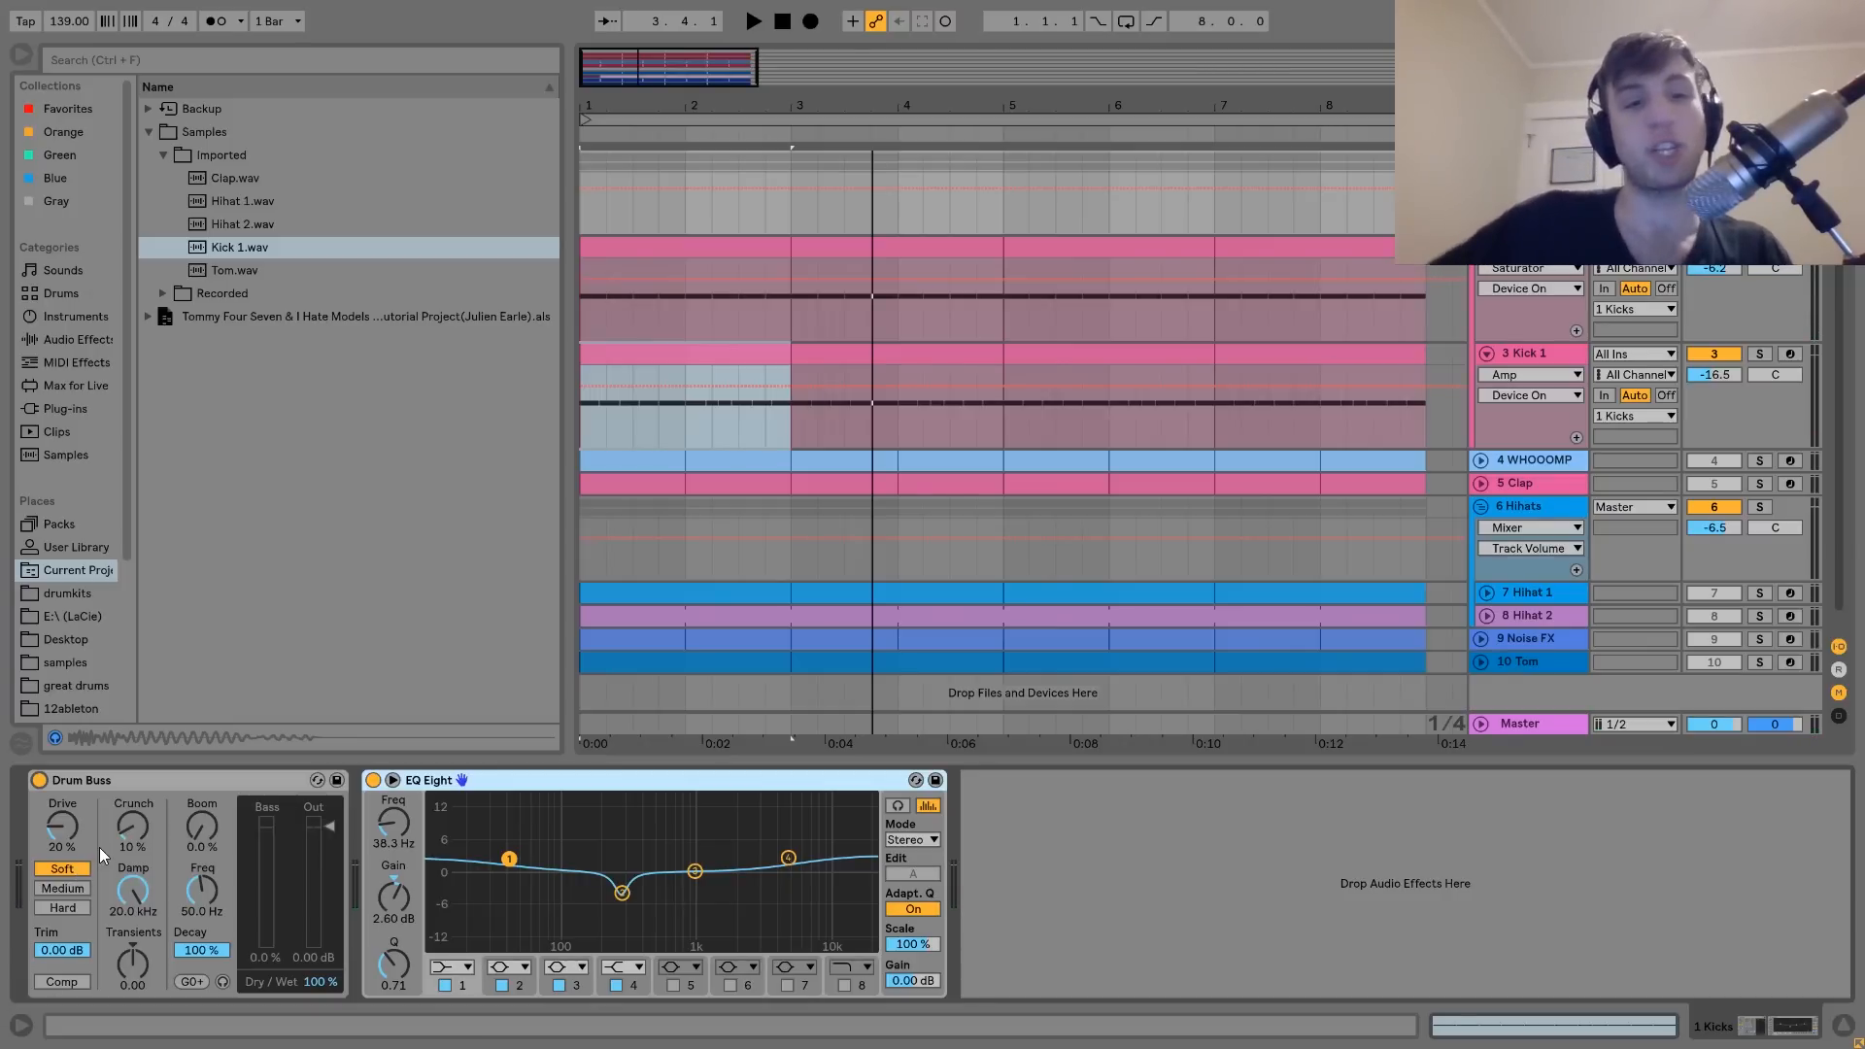
{"action": "key", "text": "space"}
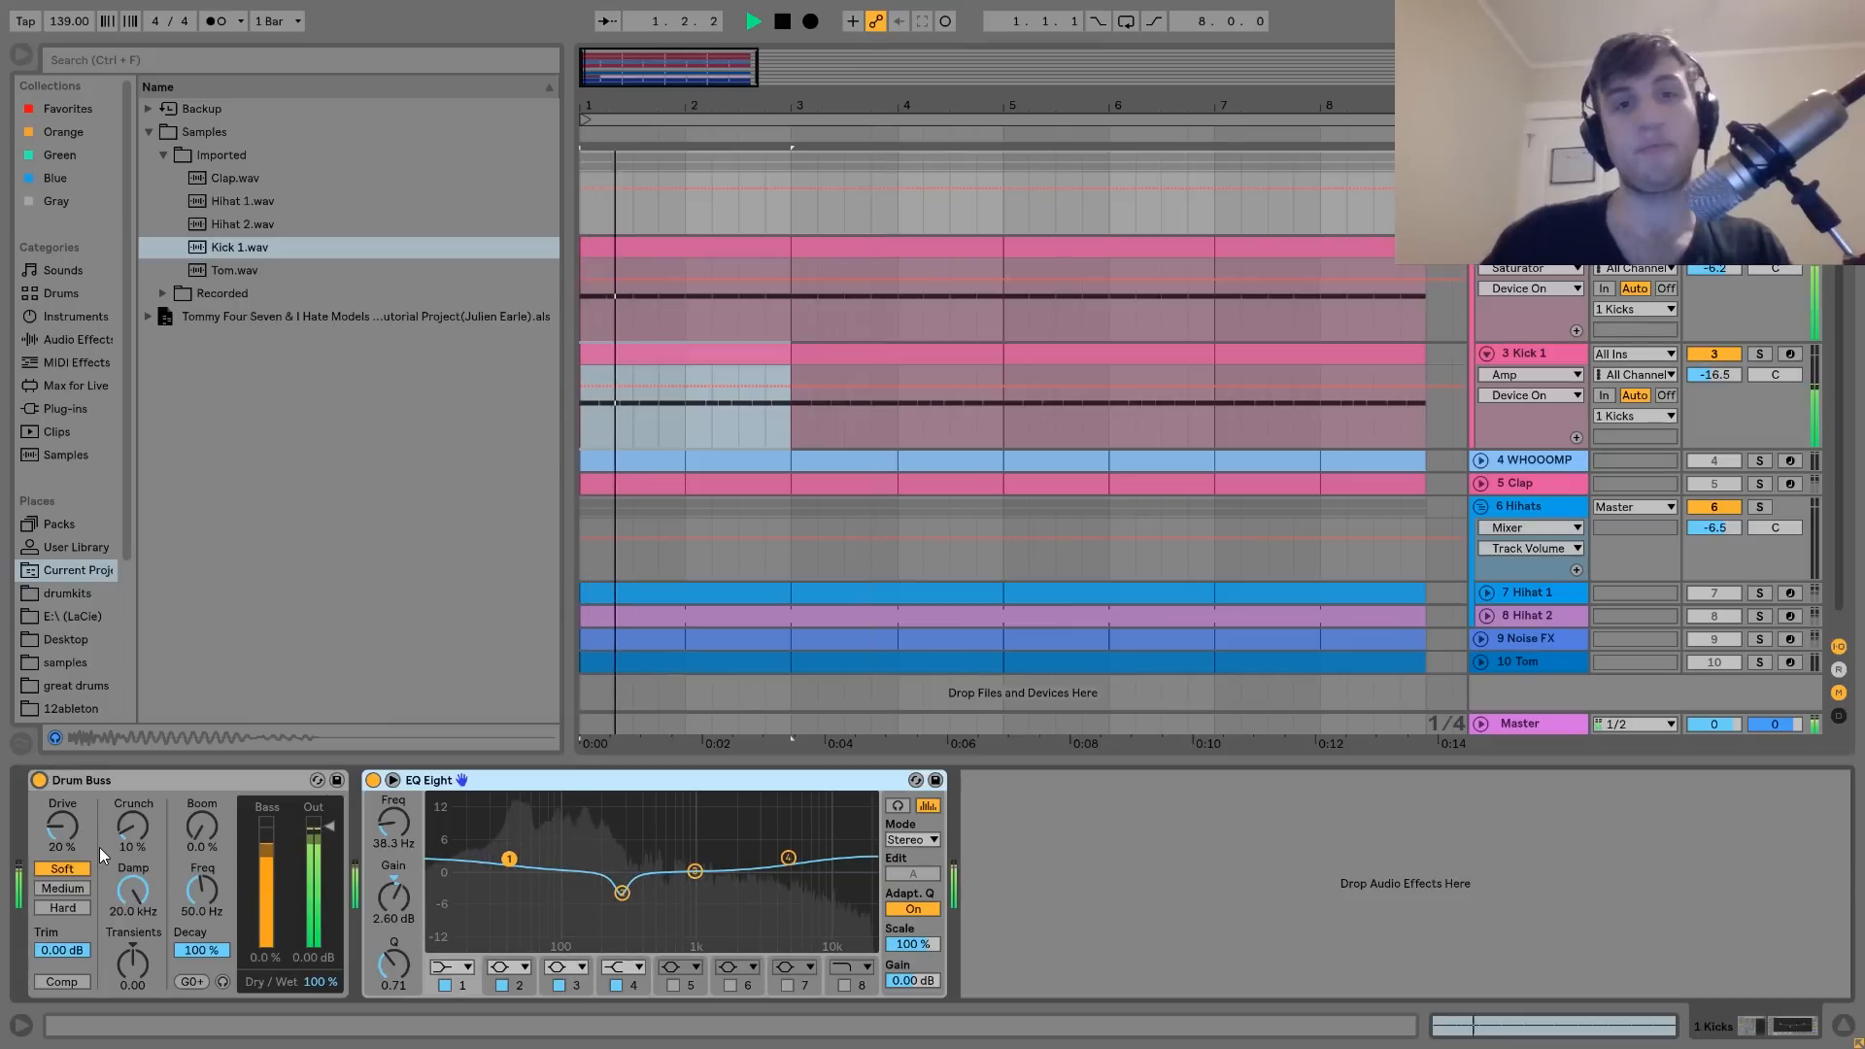
{"action": "key", "text": "space"}
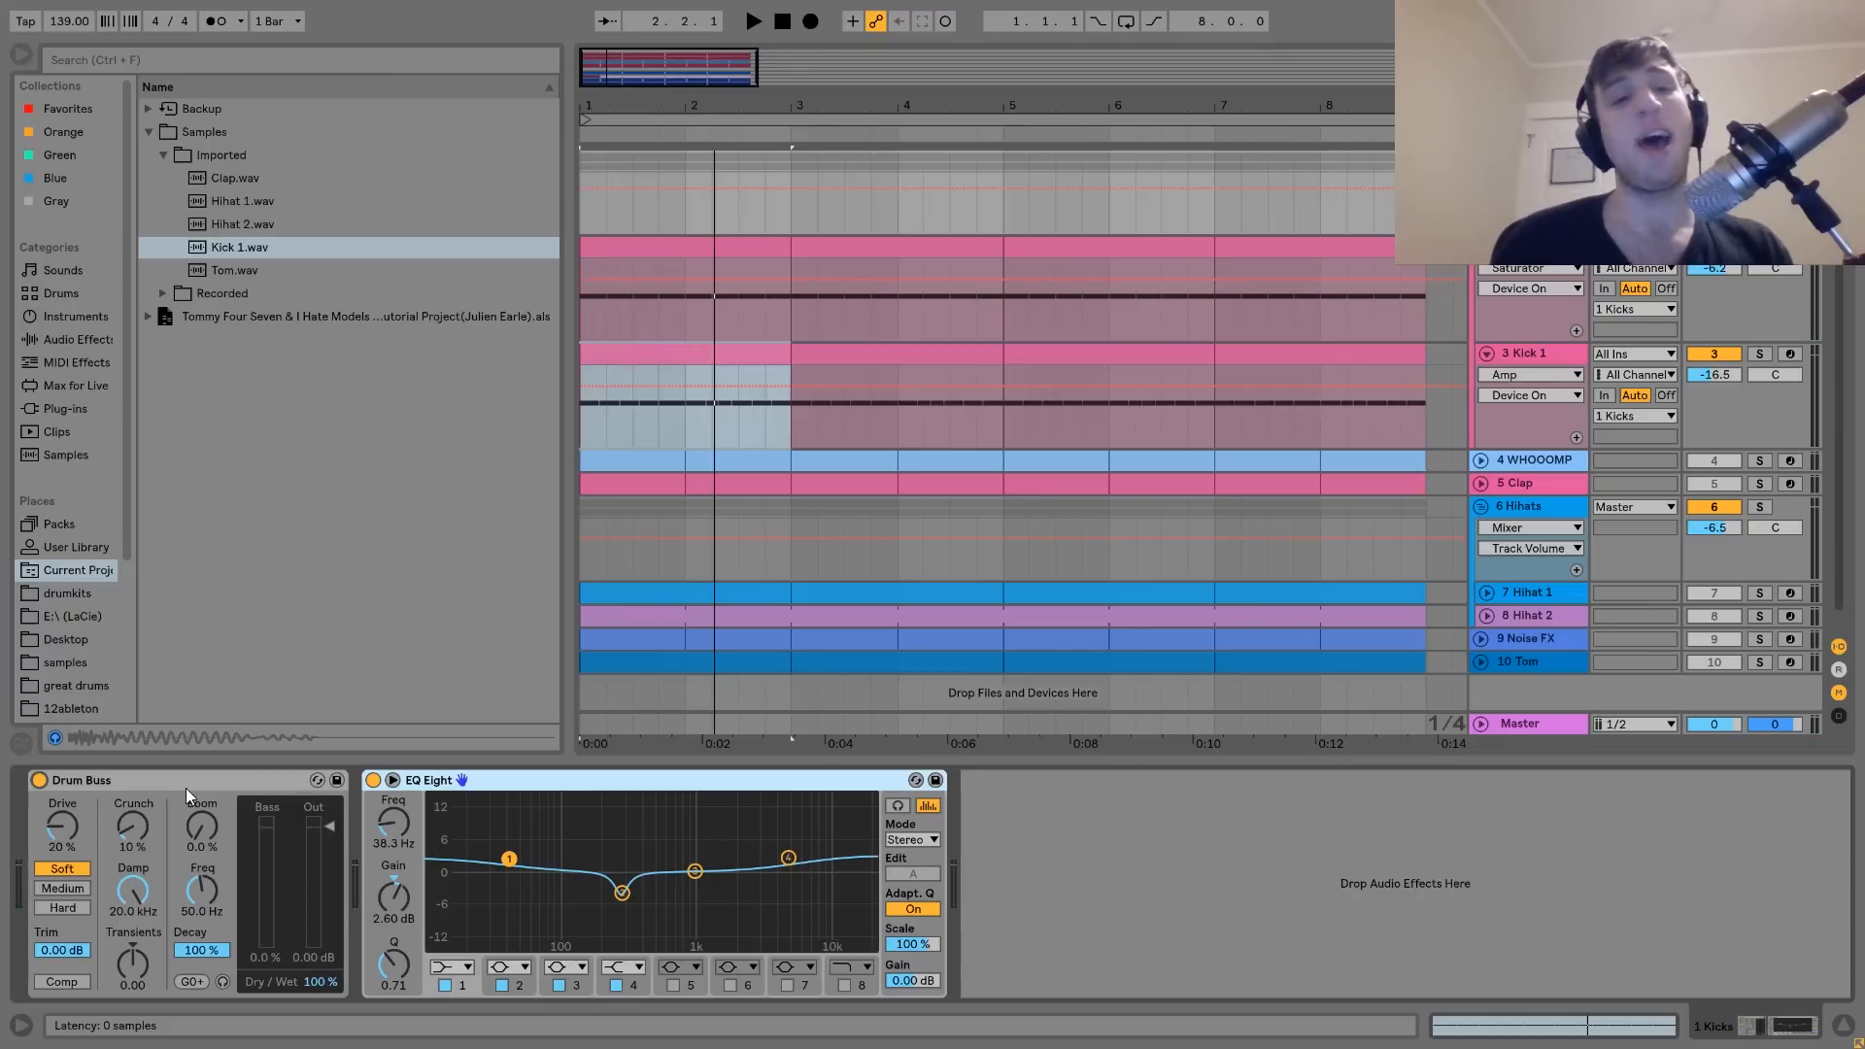
Bypass only the EQ Eight on the Kicks group and re-enable it during playback to hear its effect
{"action": "left_click", "coordinate": [373, 780]}
{"action": "key", "text": "space"}
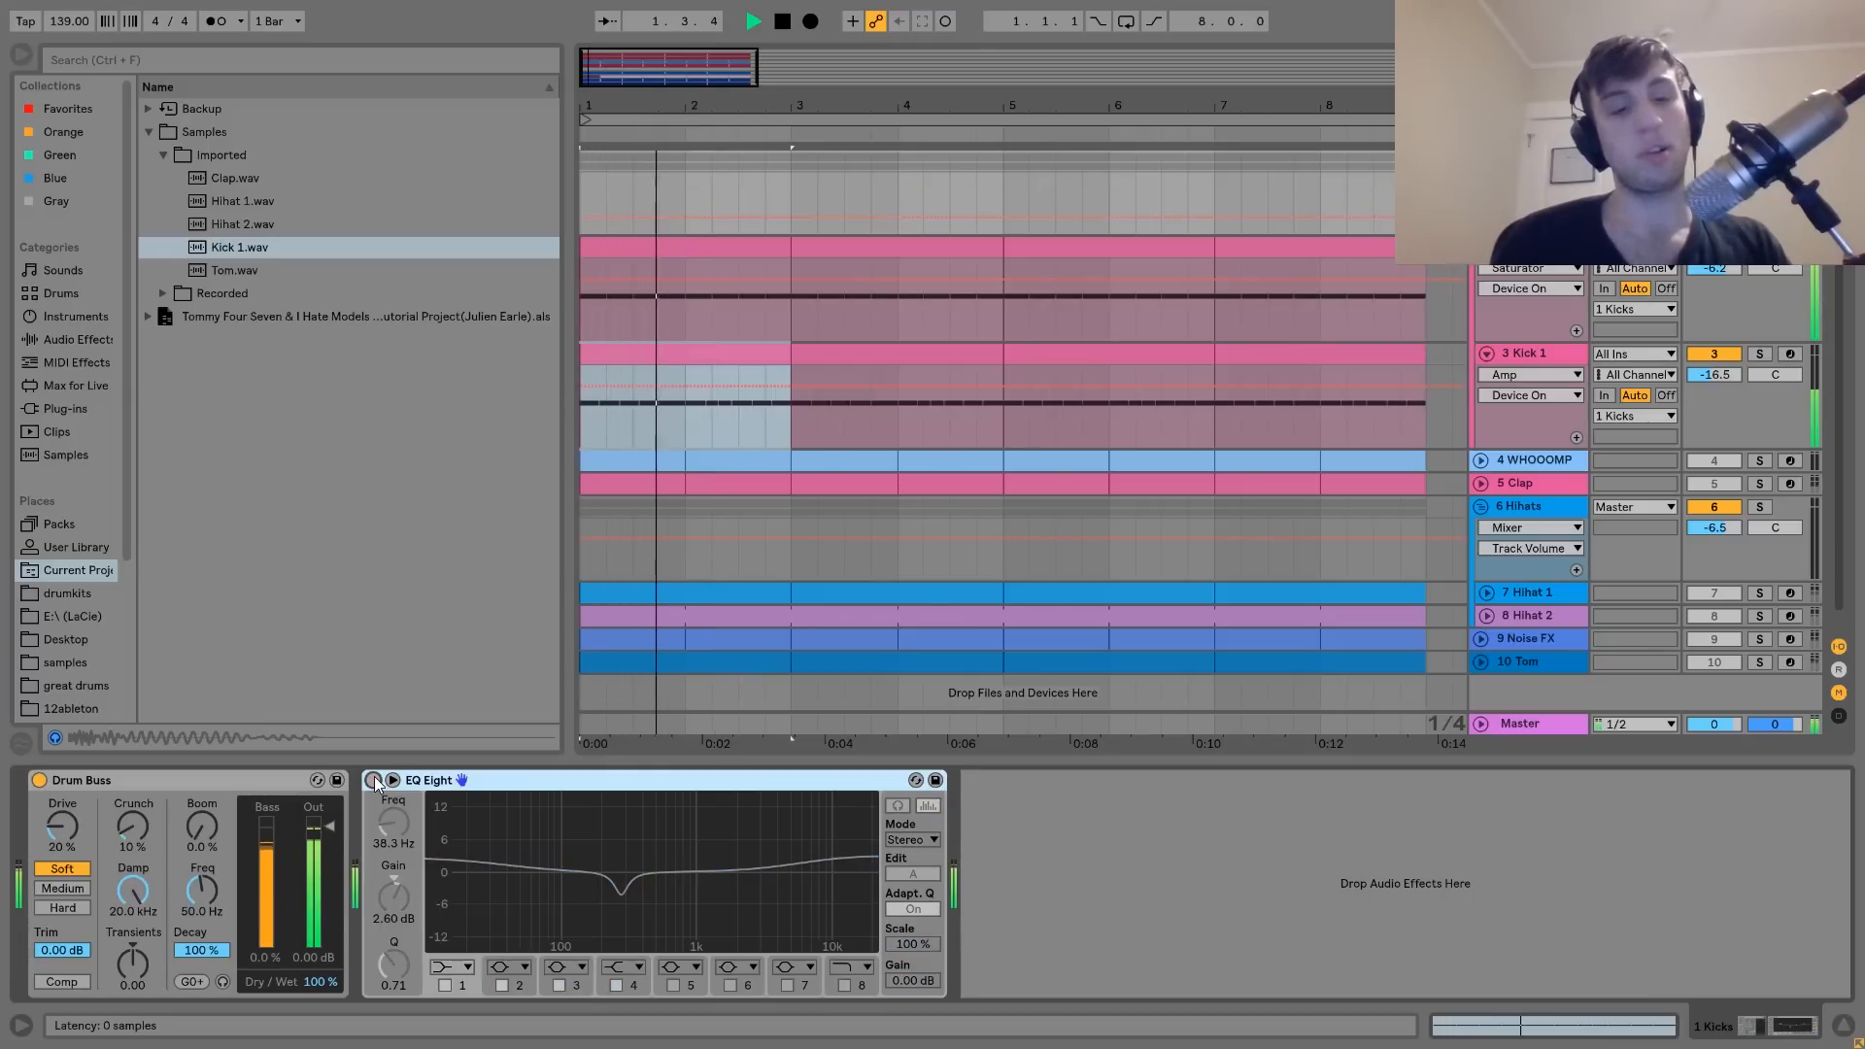
{"action": "left_click", "coordinate": [373, 780]}
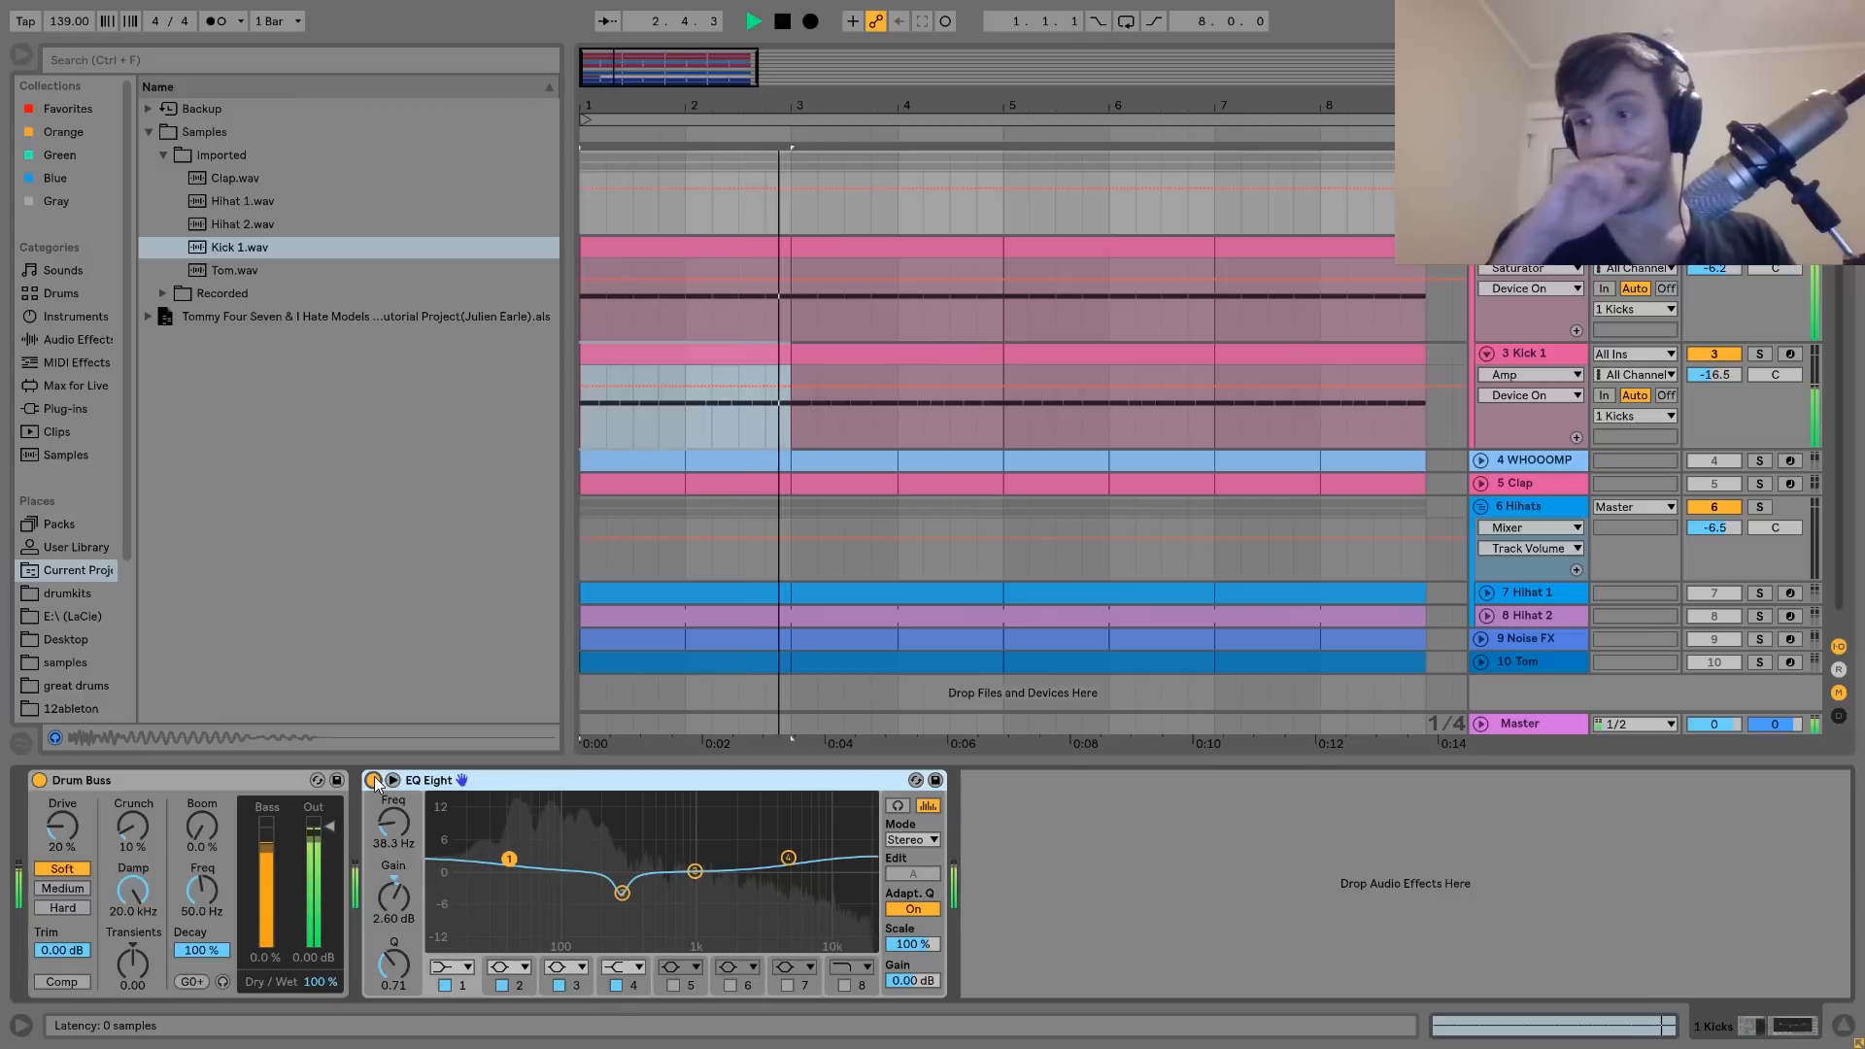
{"action": "key", "text": "space"}
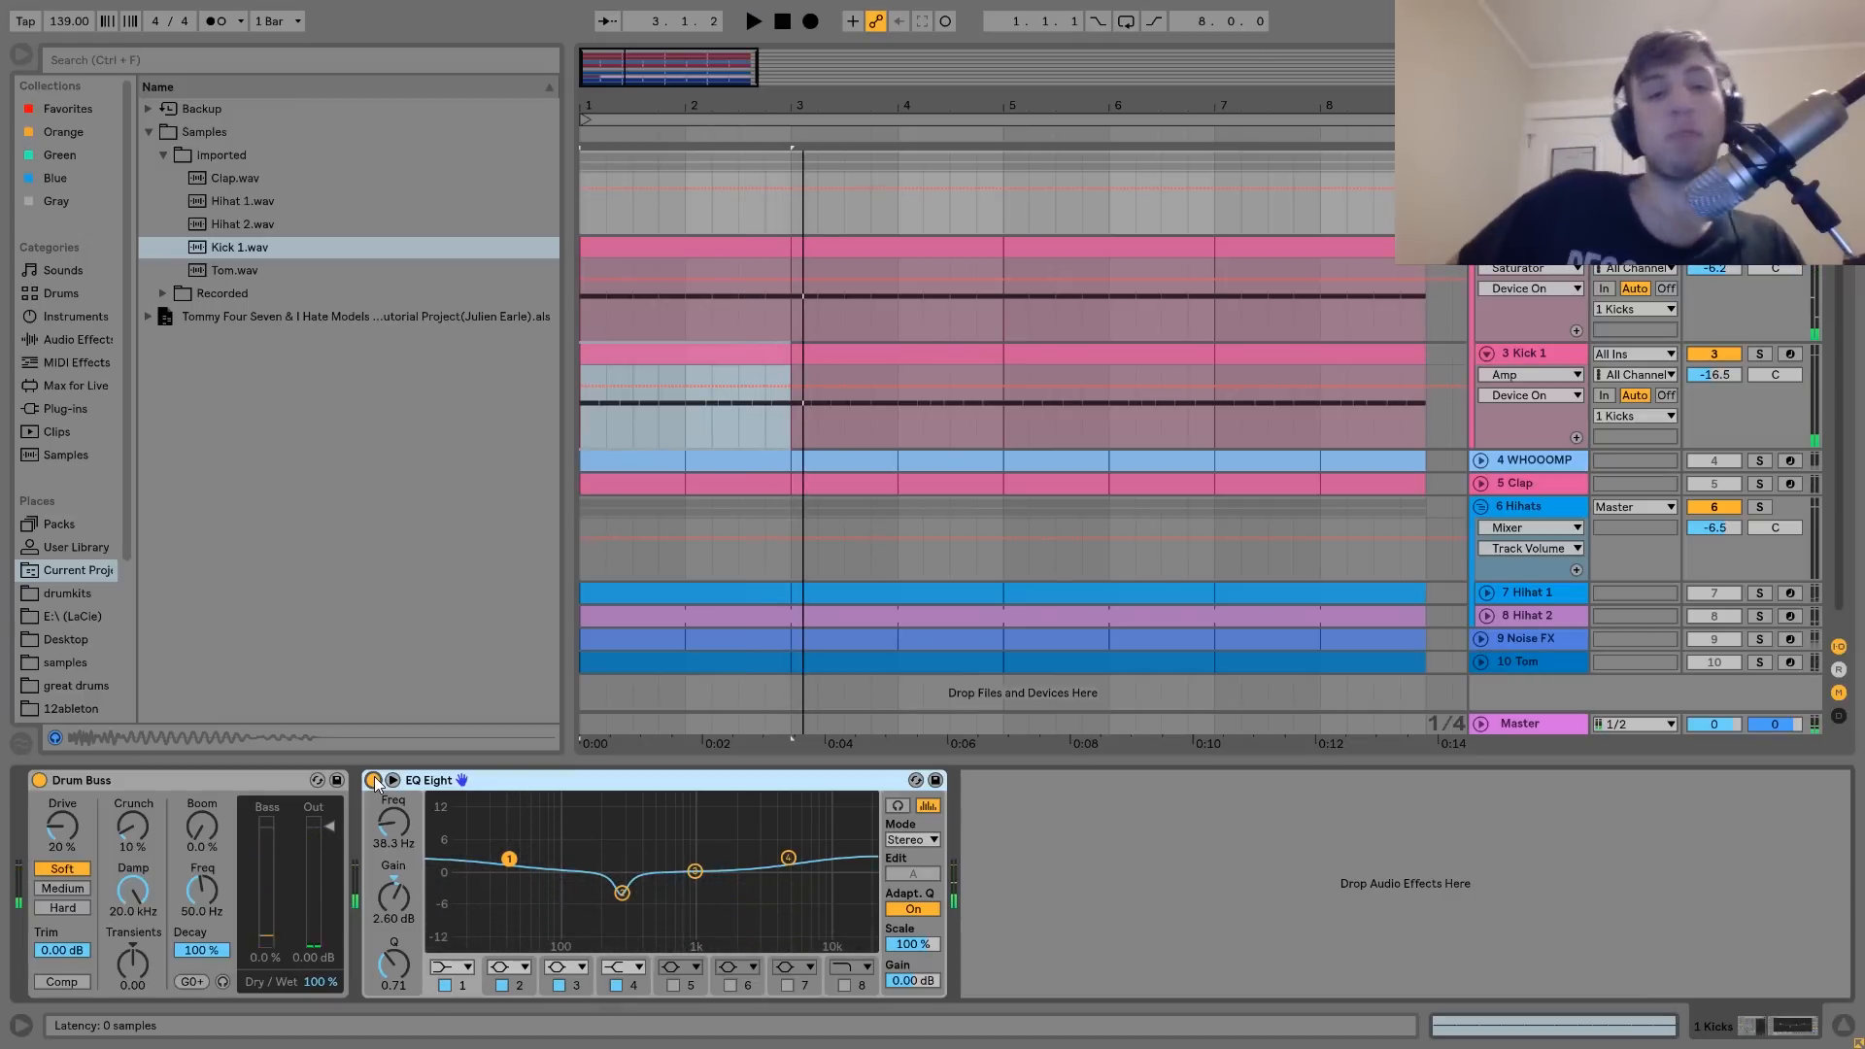
Examine bands 2 and 1 of the Kicks group's EQ Eight and play the kicks back through it
{"action": "left_click", "coordinate": [619, 900]}
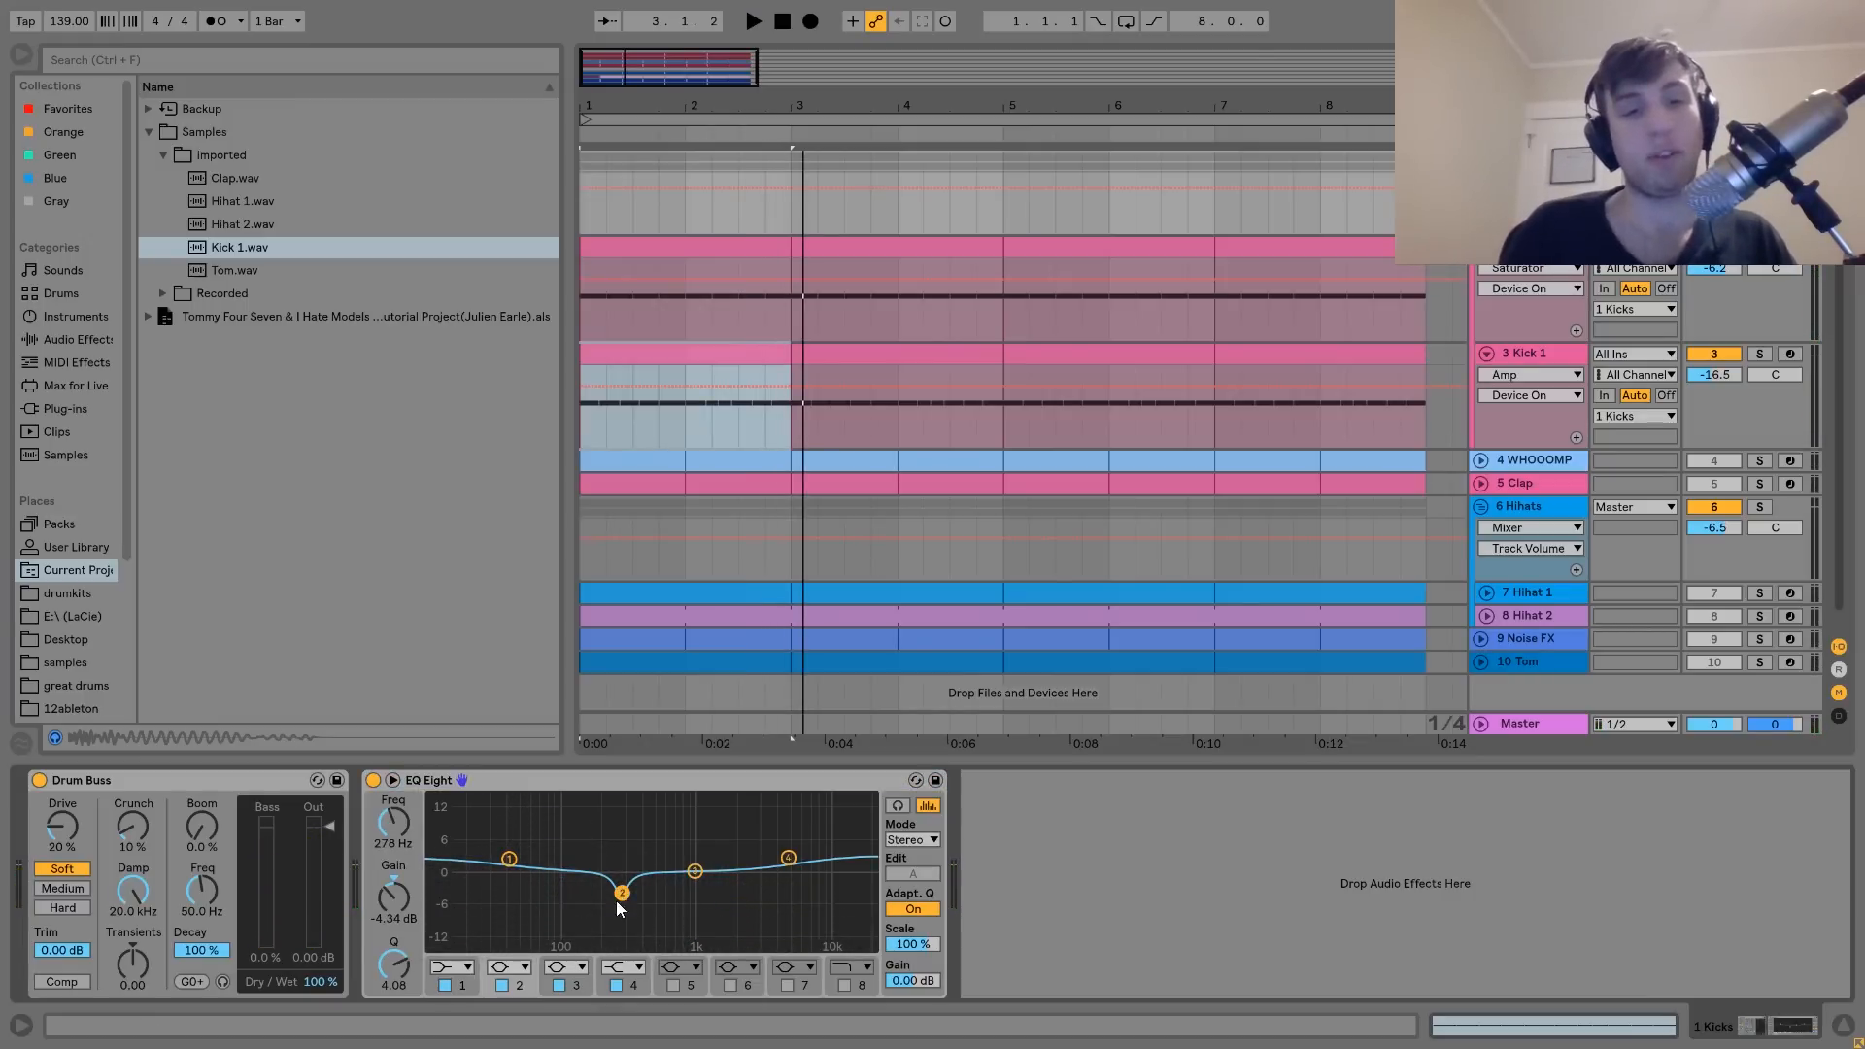
{"action": "left_click", "coordinate": [508, 861]}
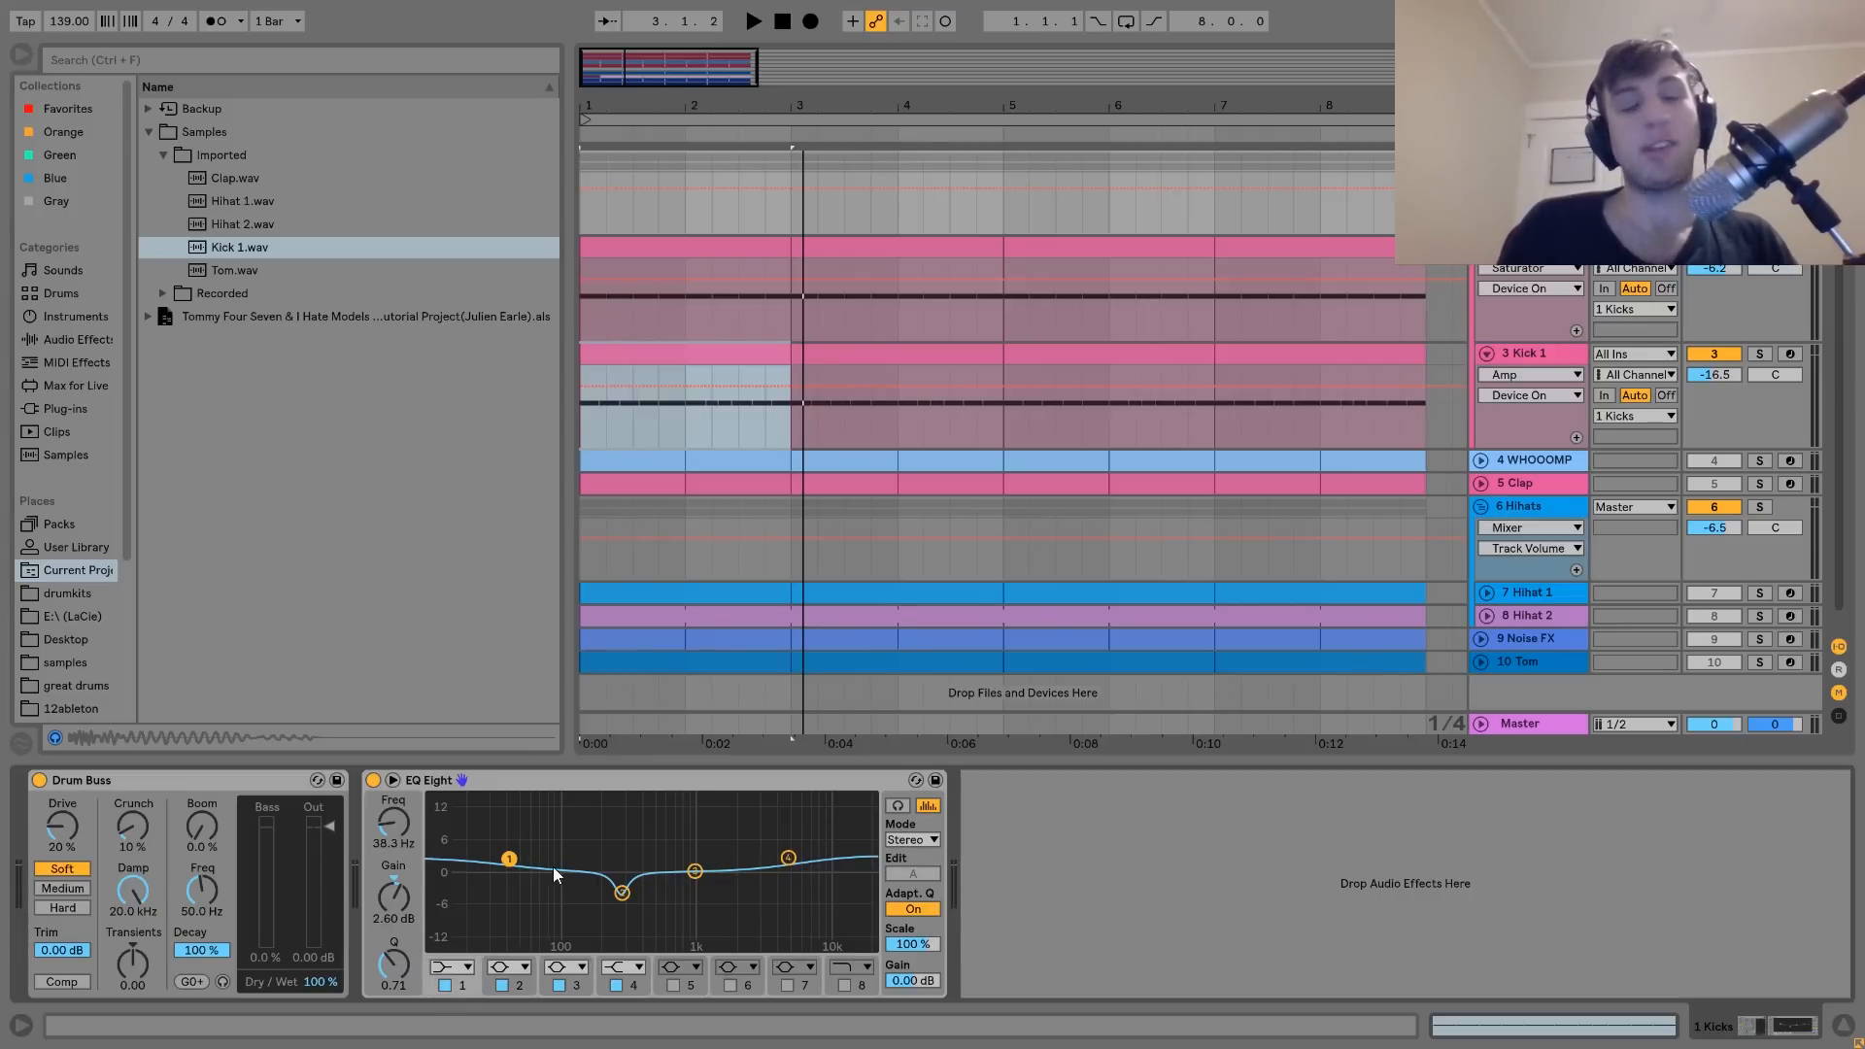
{"action": "key", "text": "space"}
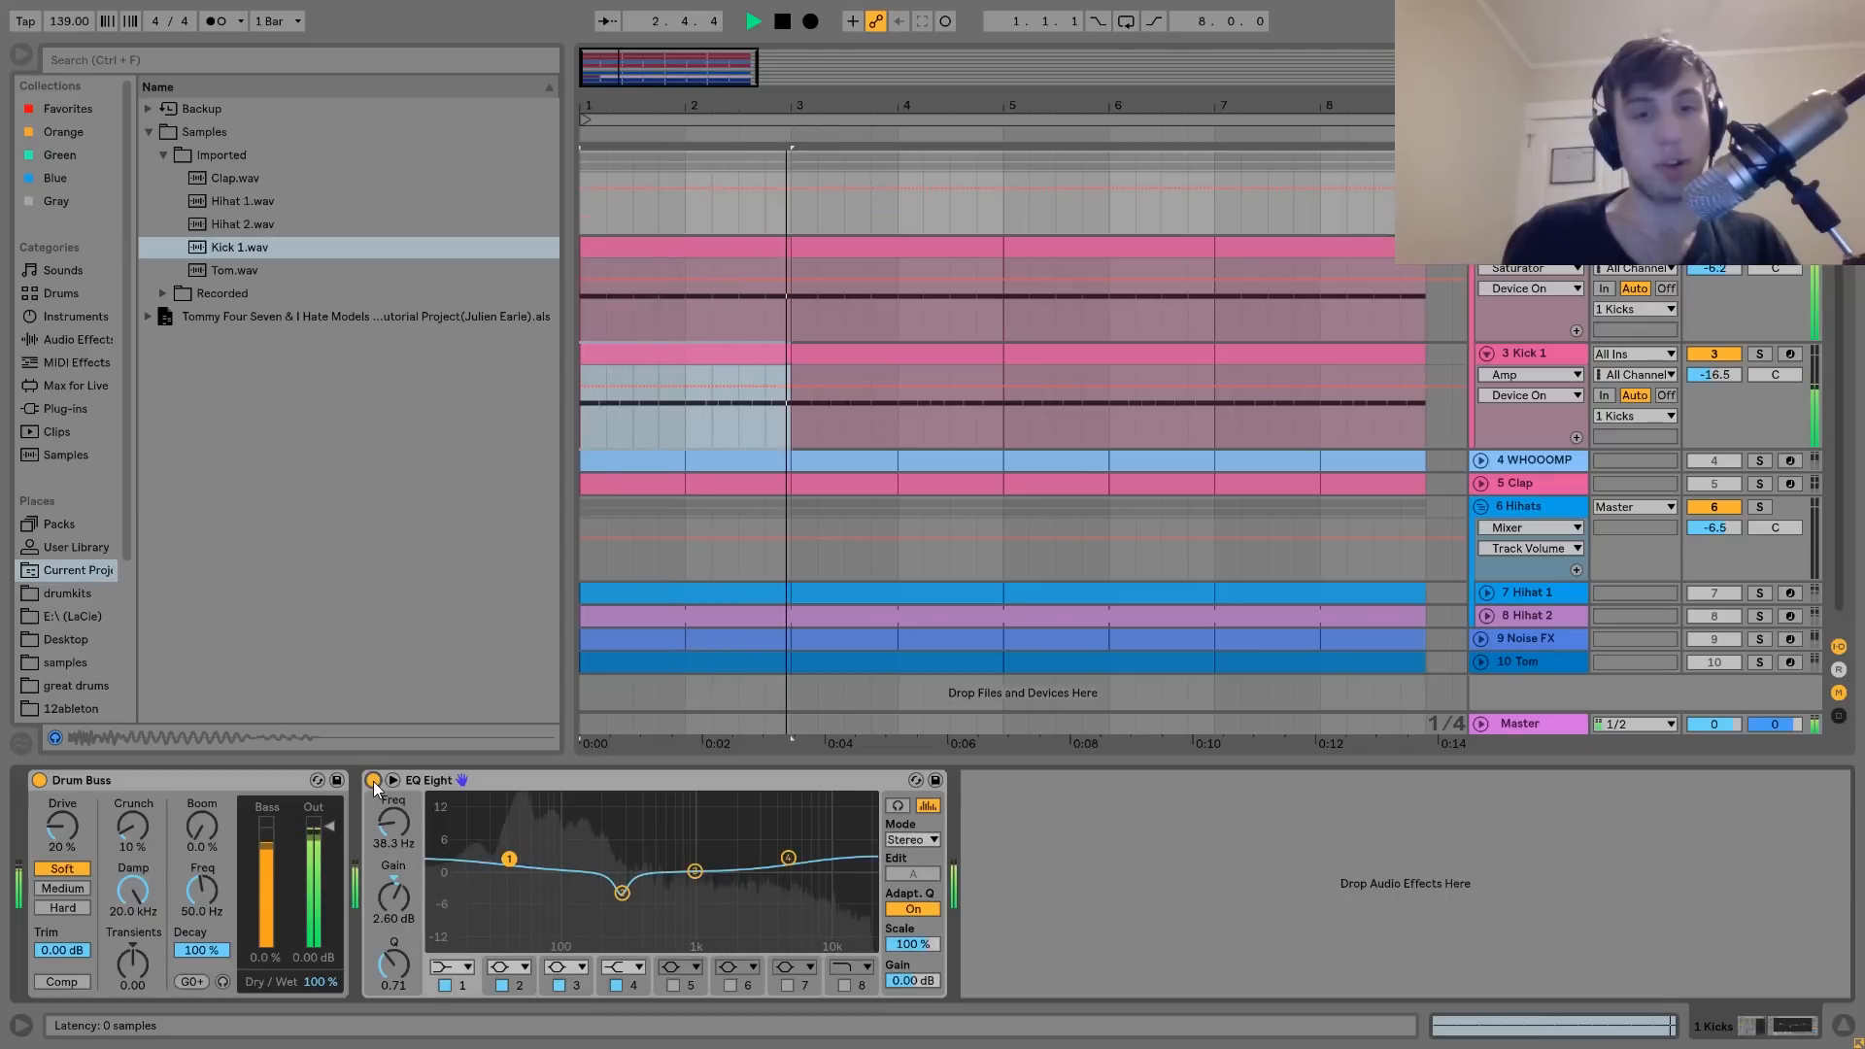
{"action": "key", "text": "space"}
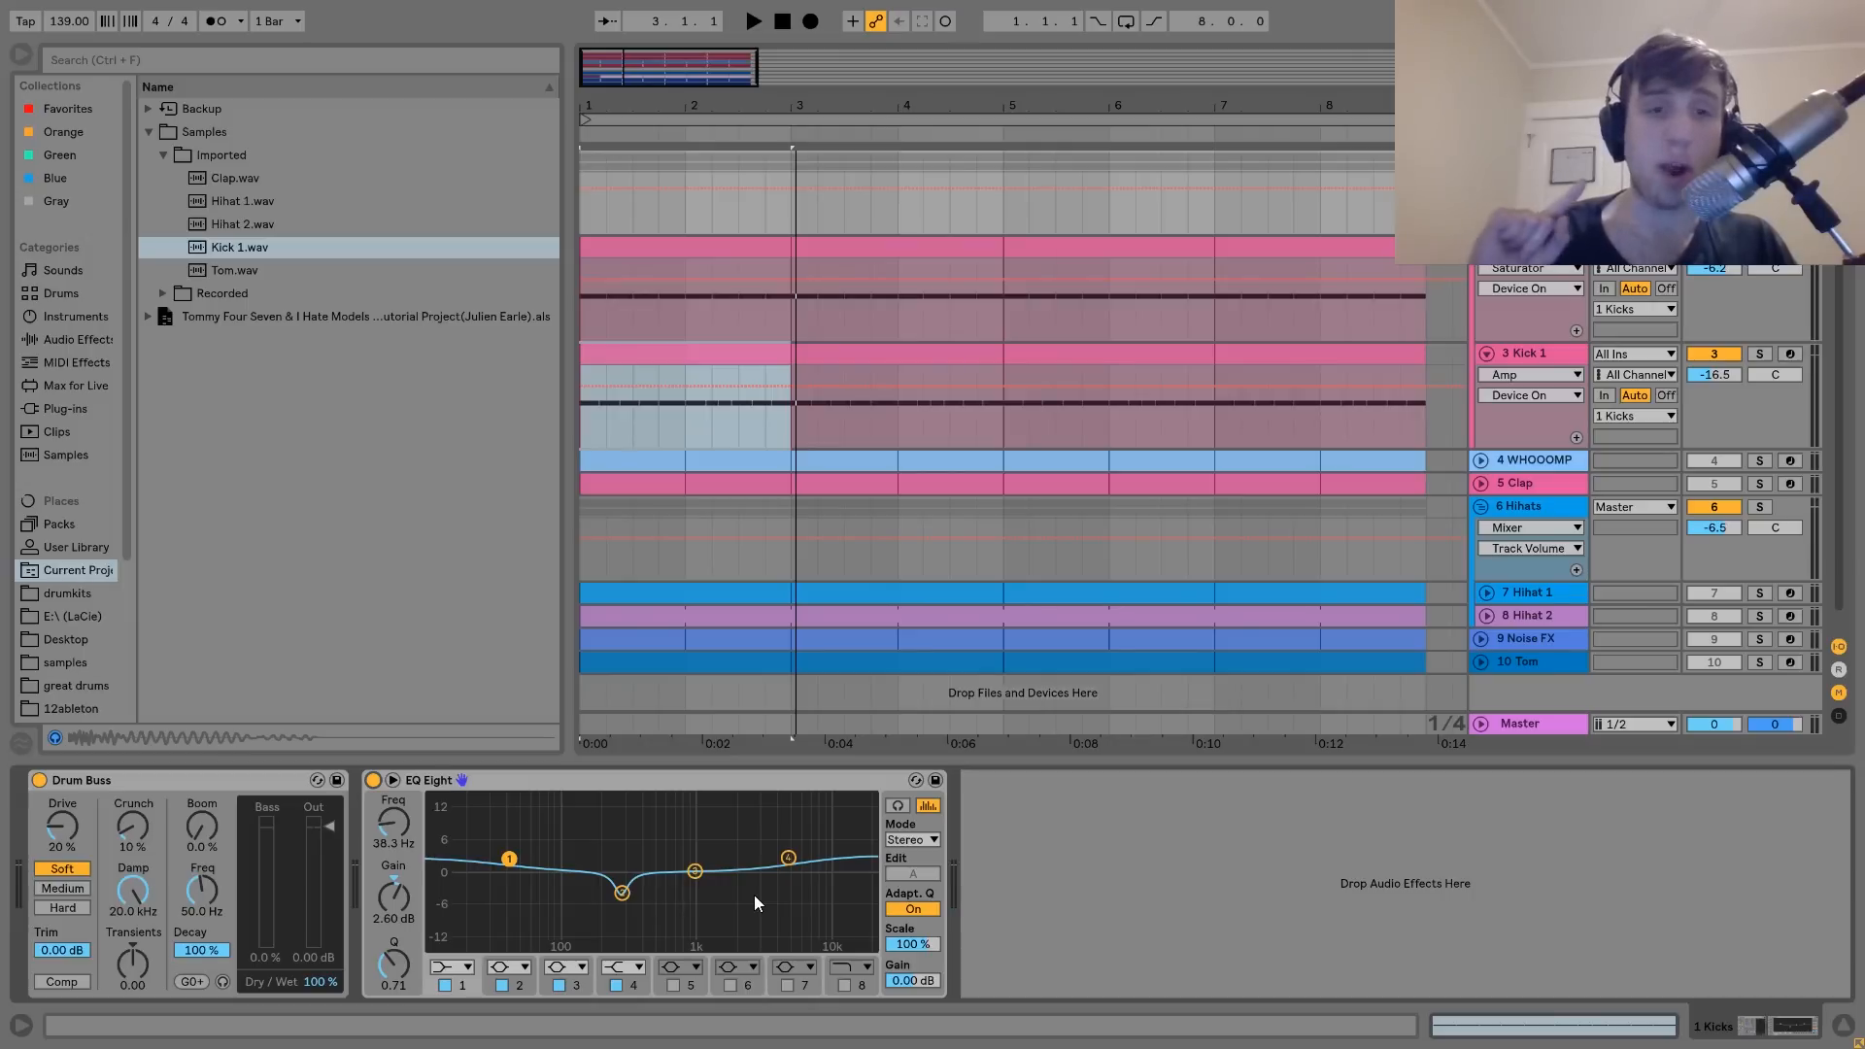
Solo the WHOOOMP track, show its devices, unfold it in the arrangement and play it back
{"action": "left_click", "coordinate": [1759, 461]}
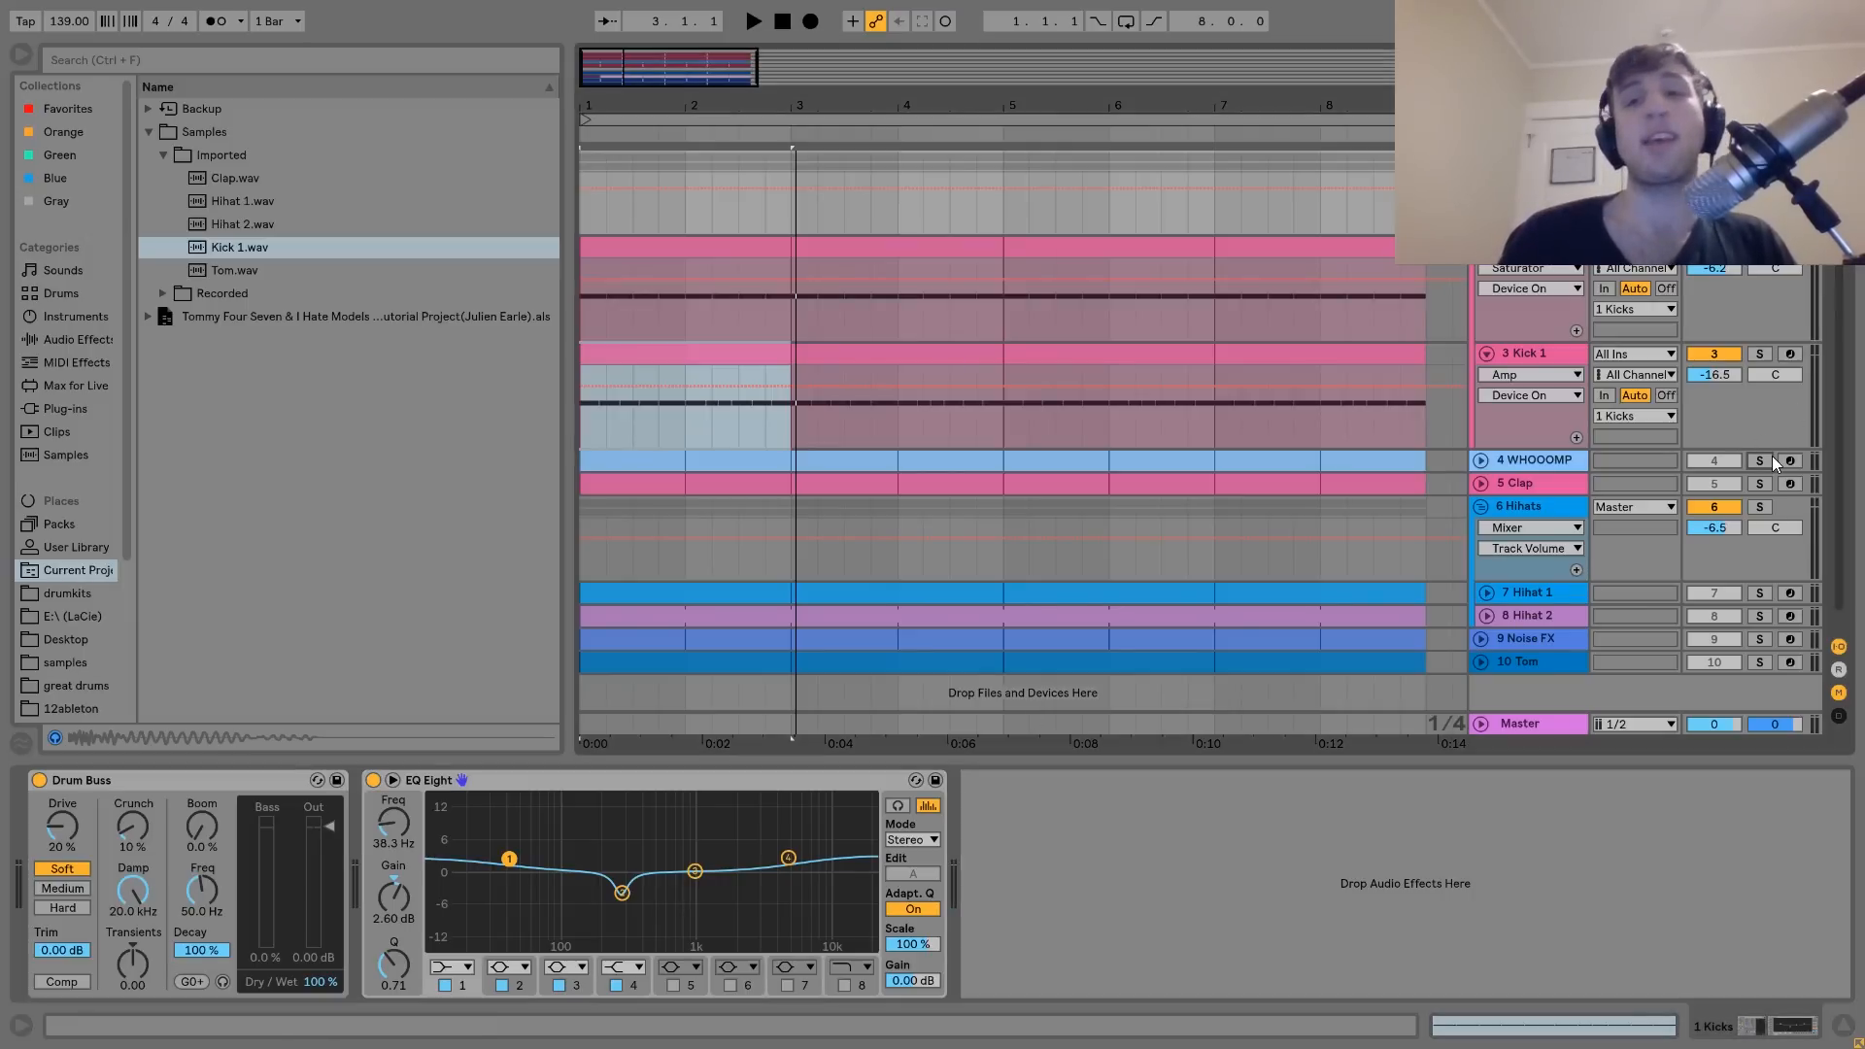
{"action": "left_click", "coordinate": [1559, 464]}
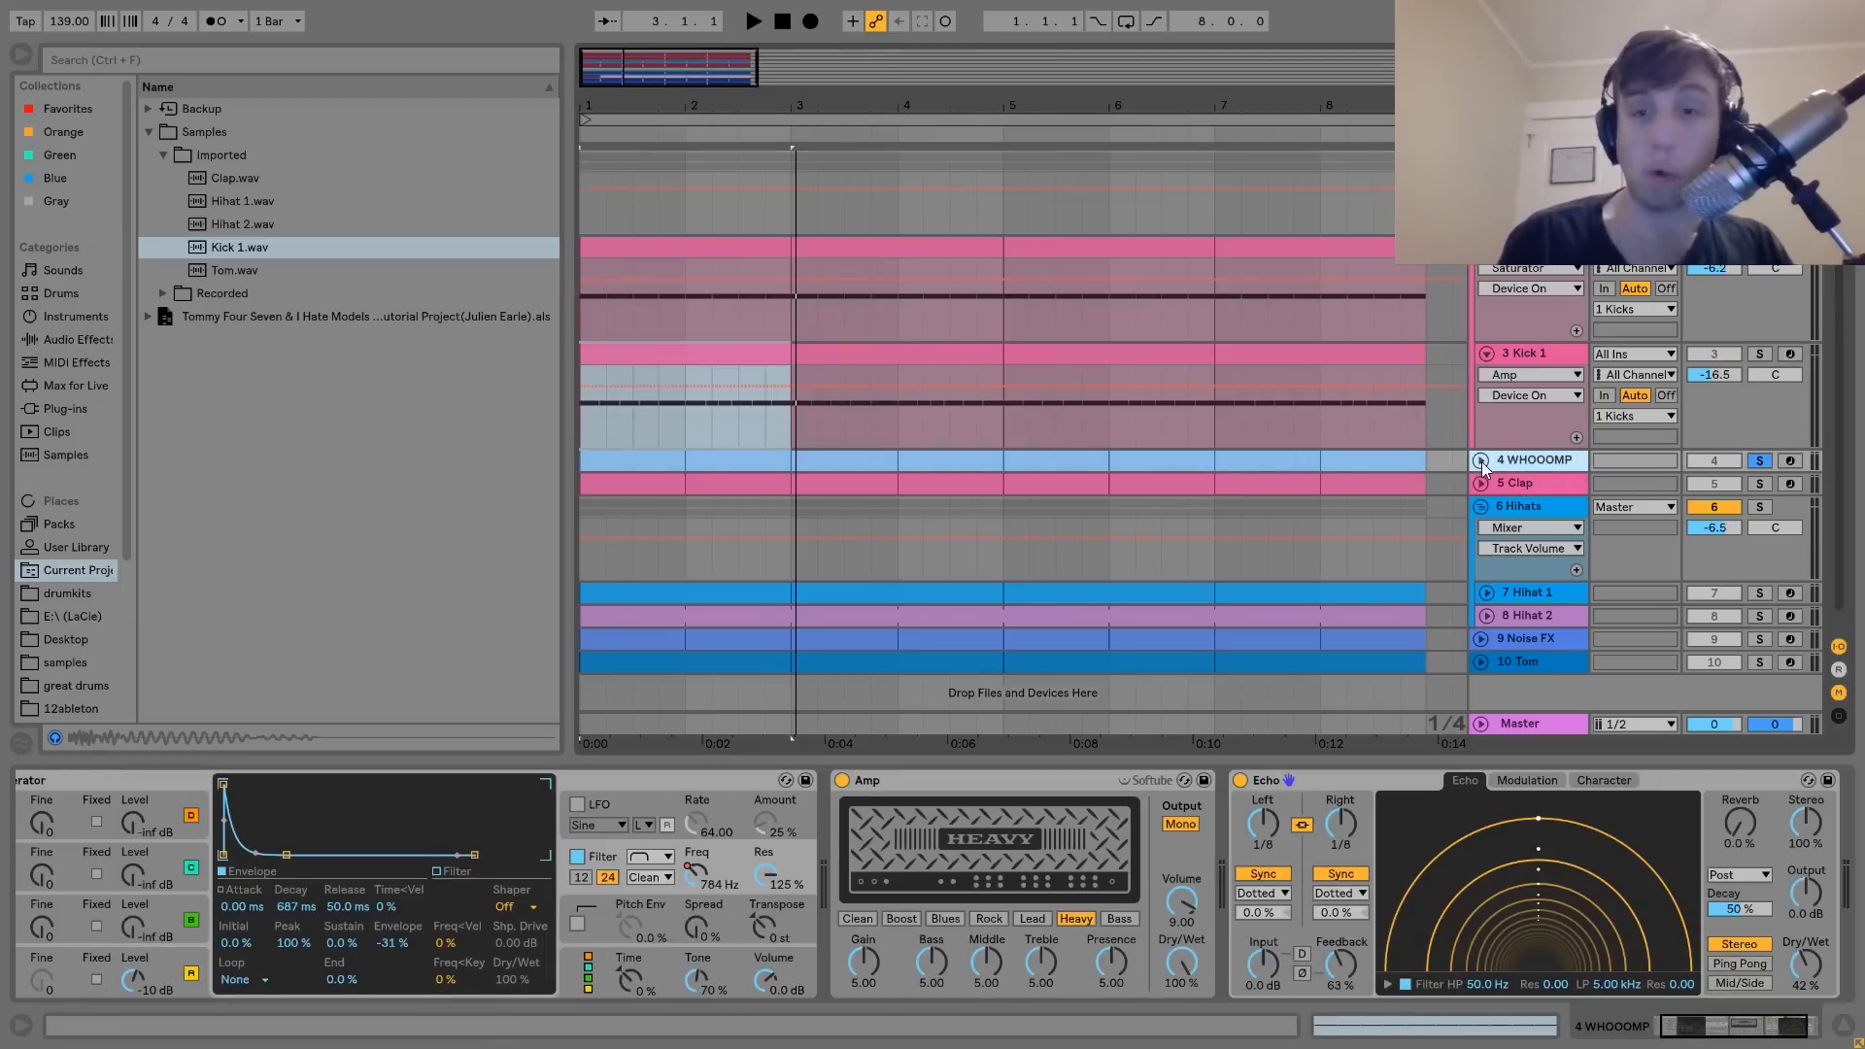
{"action": "left_click", "coordinate": [1483, 463]}
{"action": "key", "text": "space"}
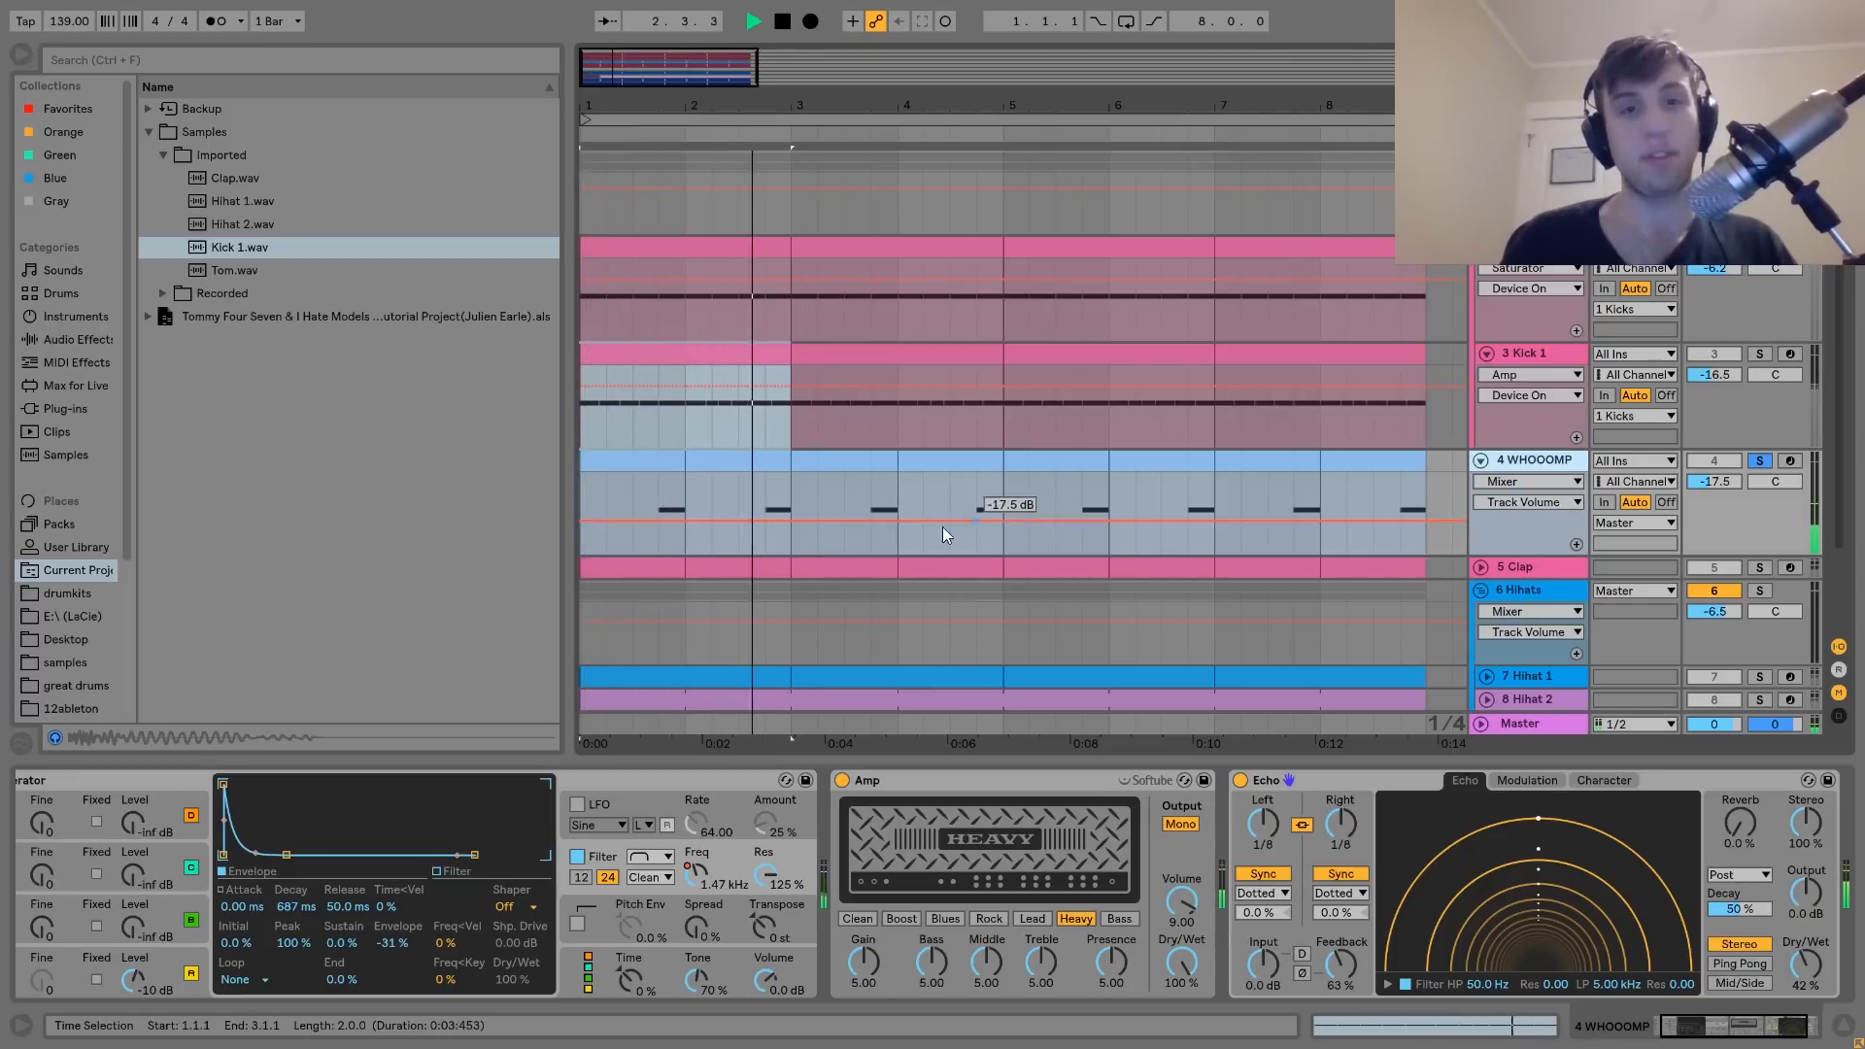
{"action": "key", "text": "space"}
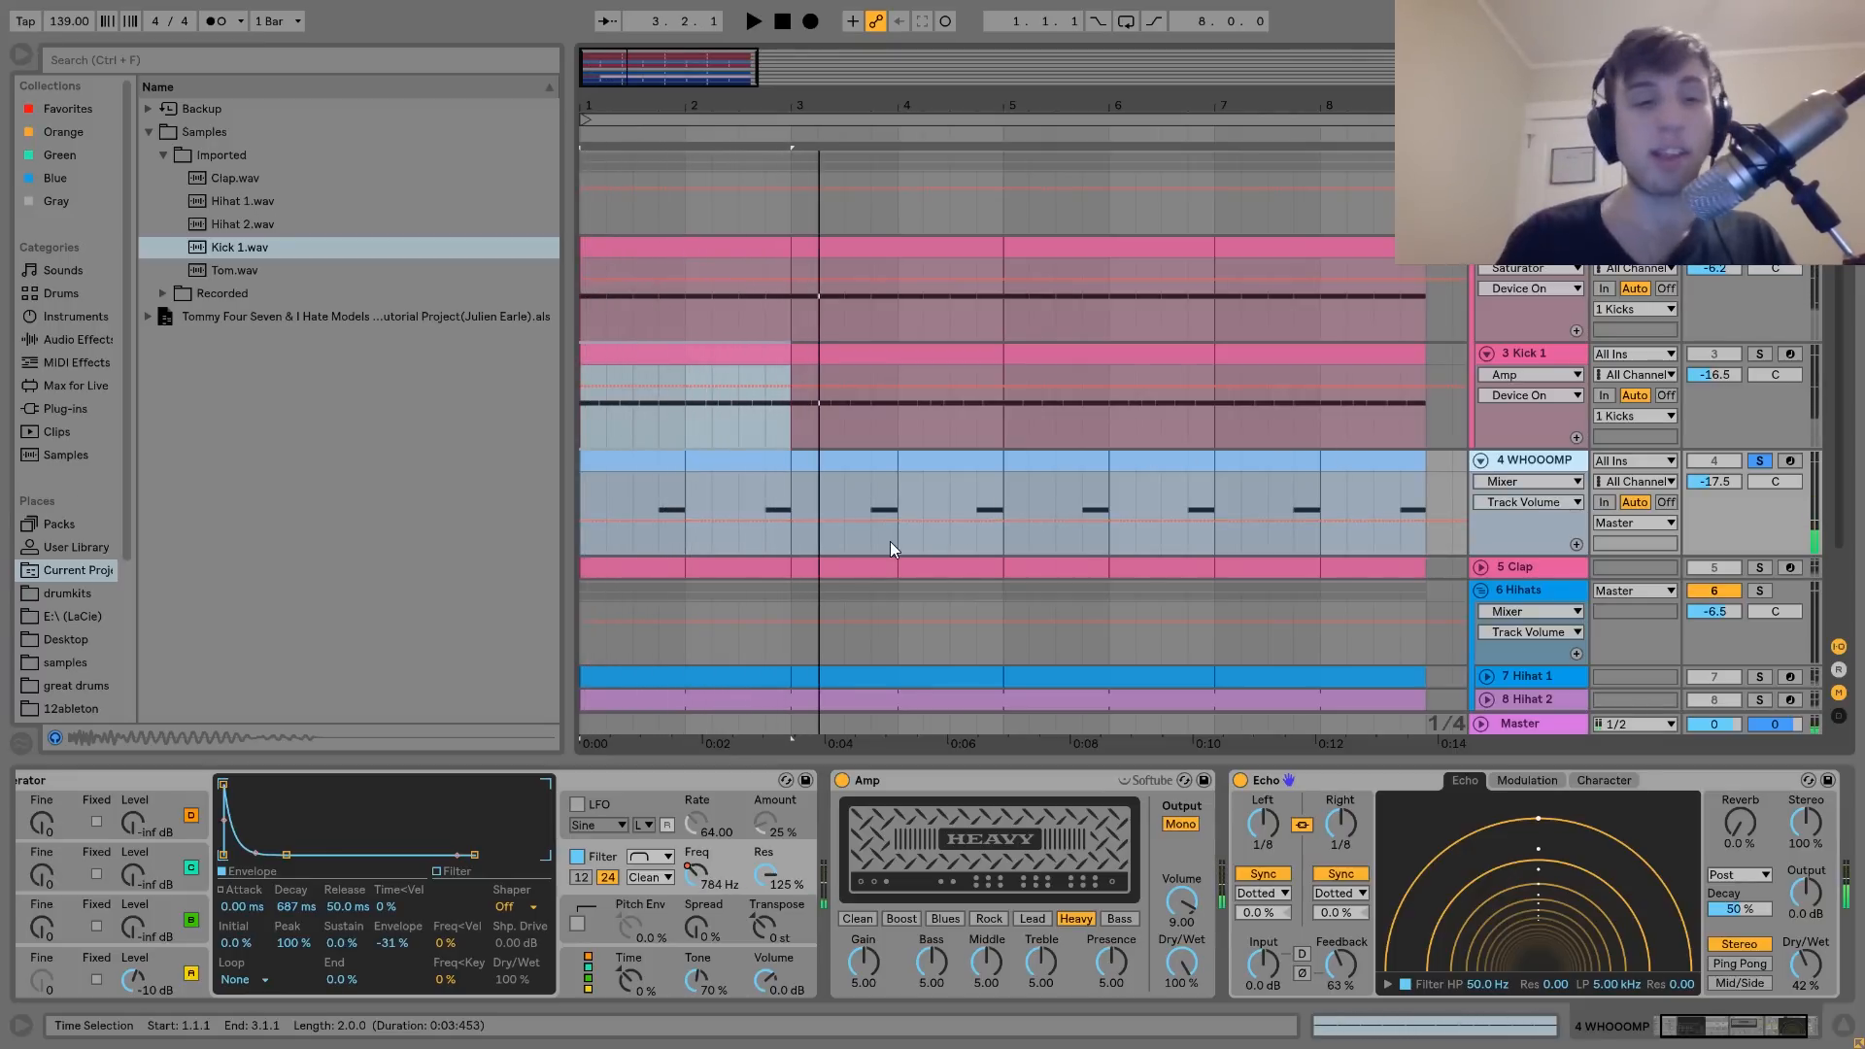
Examine oscillator A, the filter and the filter envelope amount in the WHOOOMP track's Operator, playing the track in between
{"action": "left_click", "coordinate": [159, 997]}
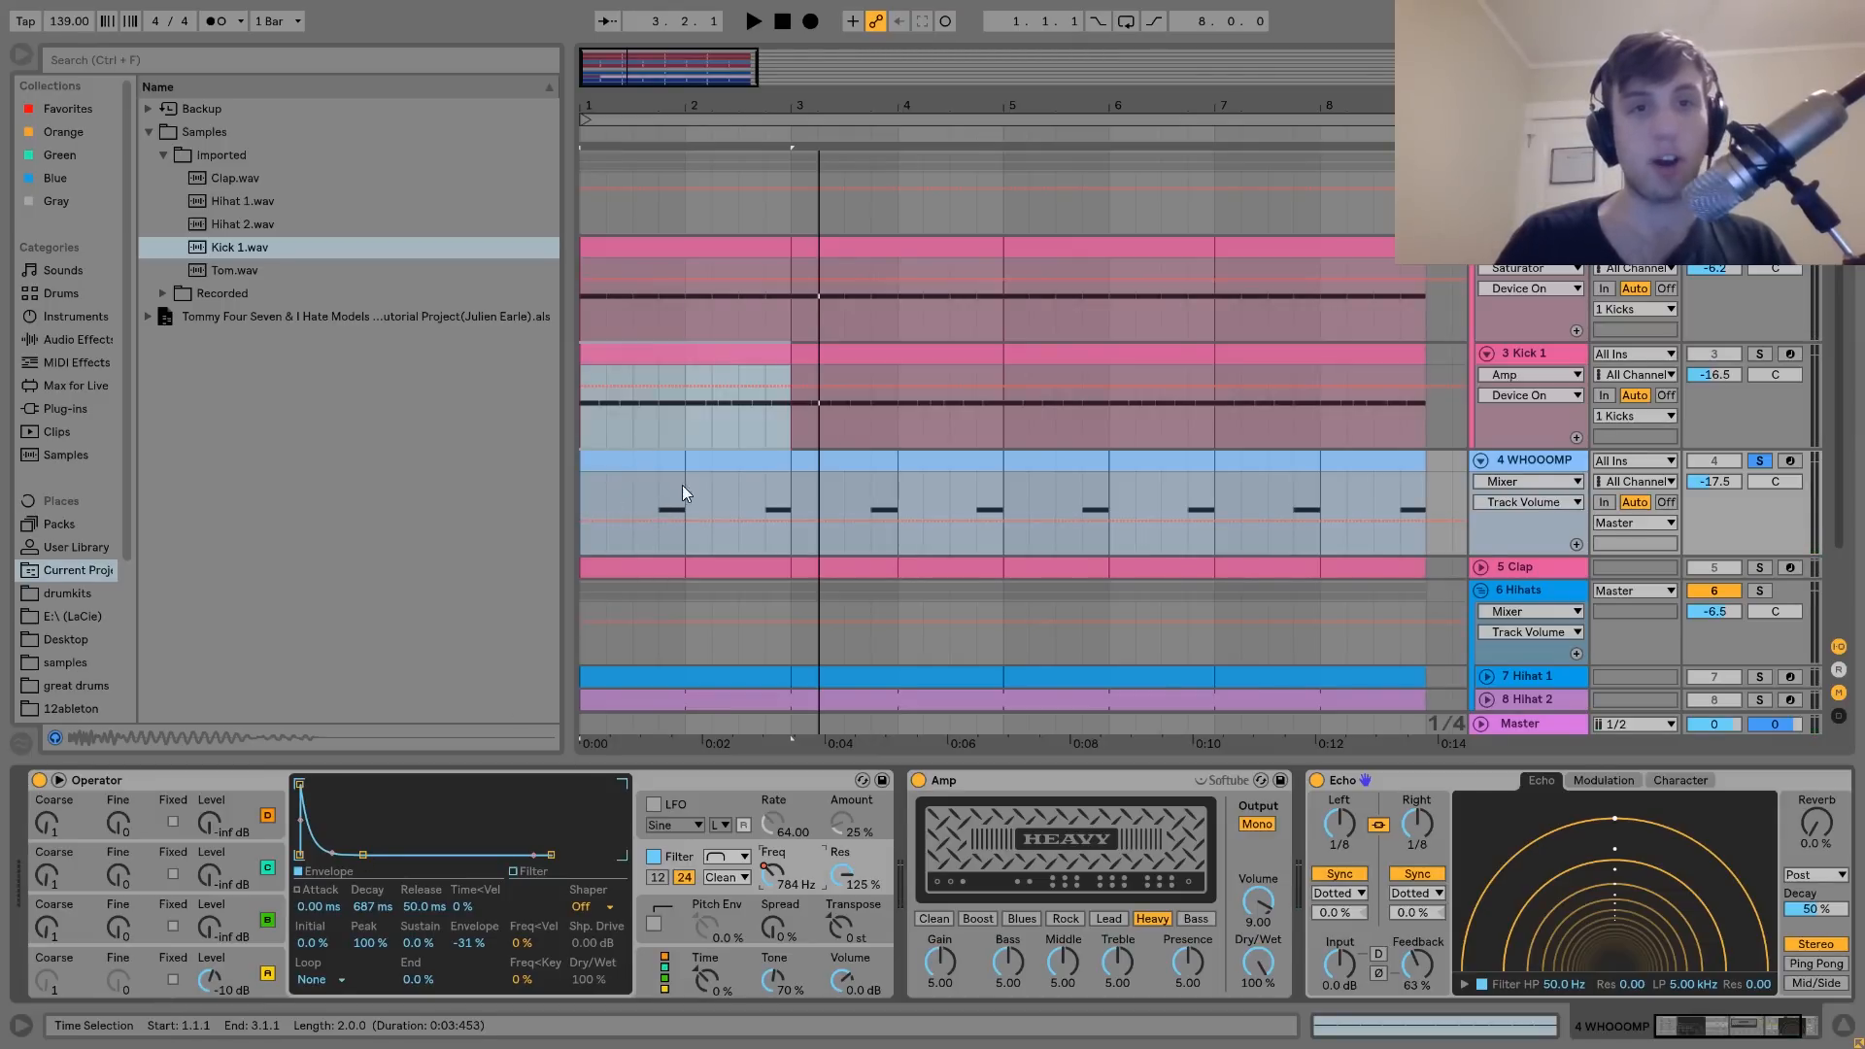
{"action": "left_click", "coordinate": [235, 962]}
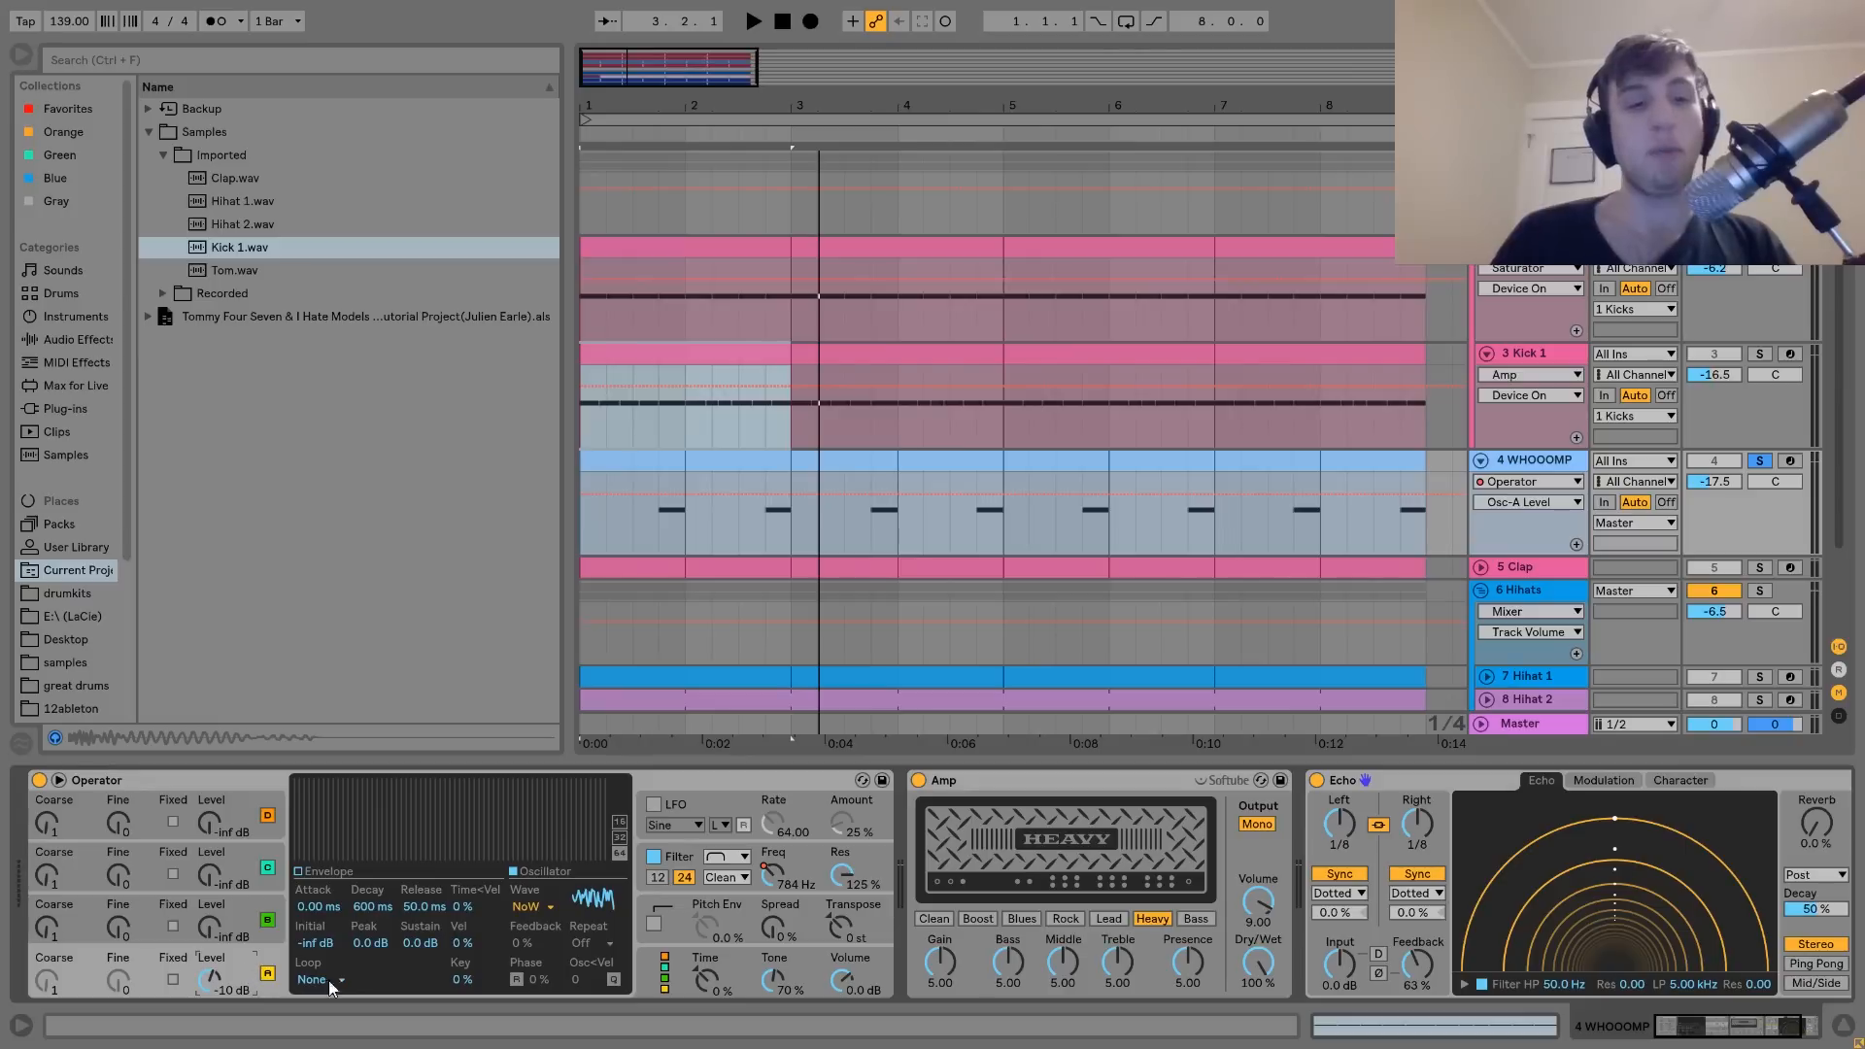
{"action": "left_click", "coordinate": [681, 859]}
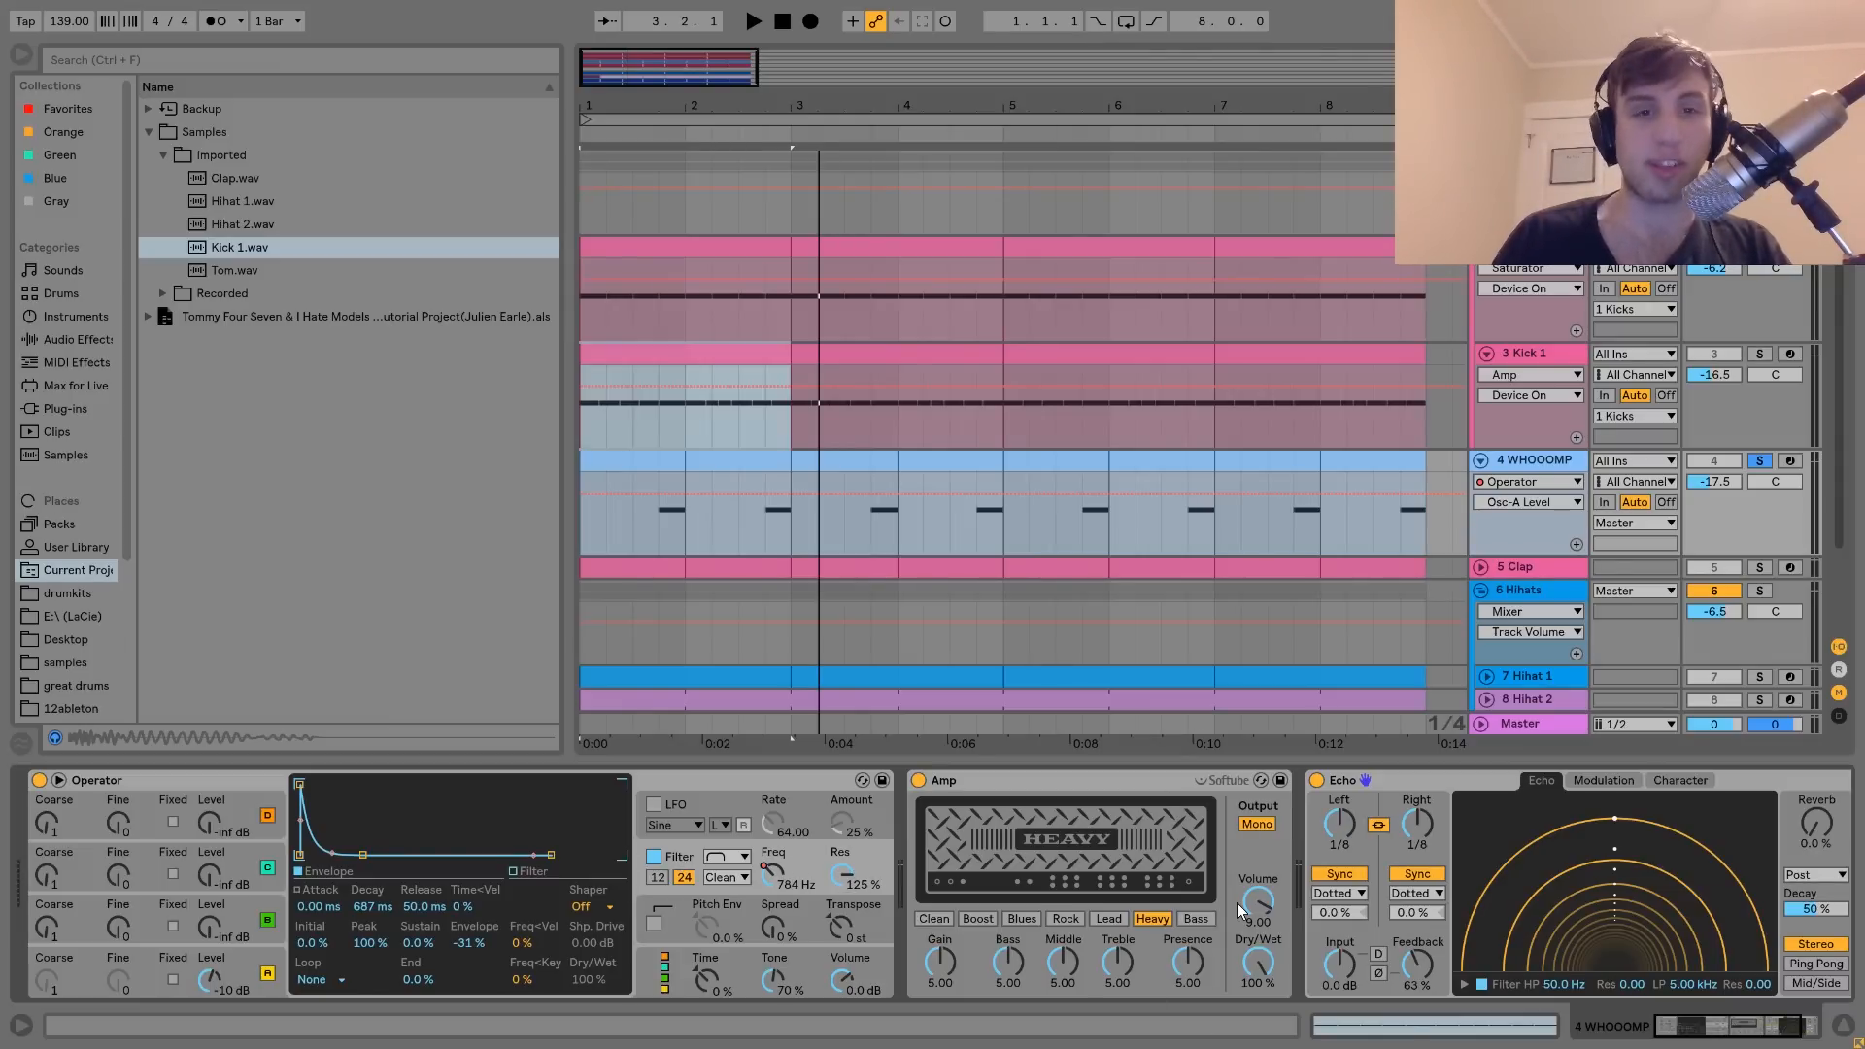
{"action": "key", "text": "space"}
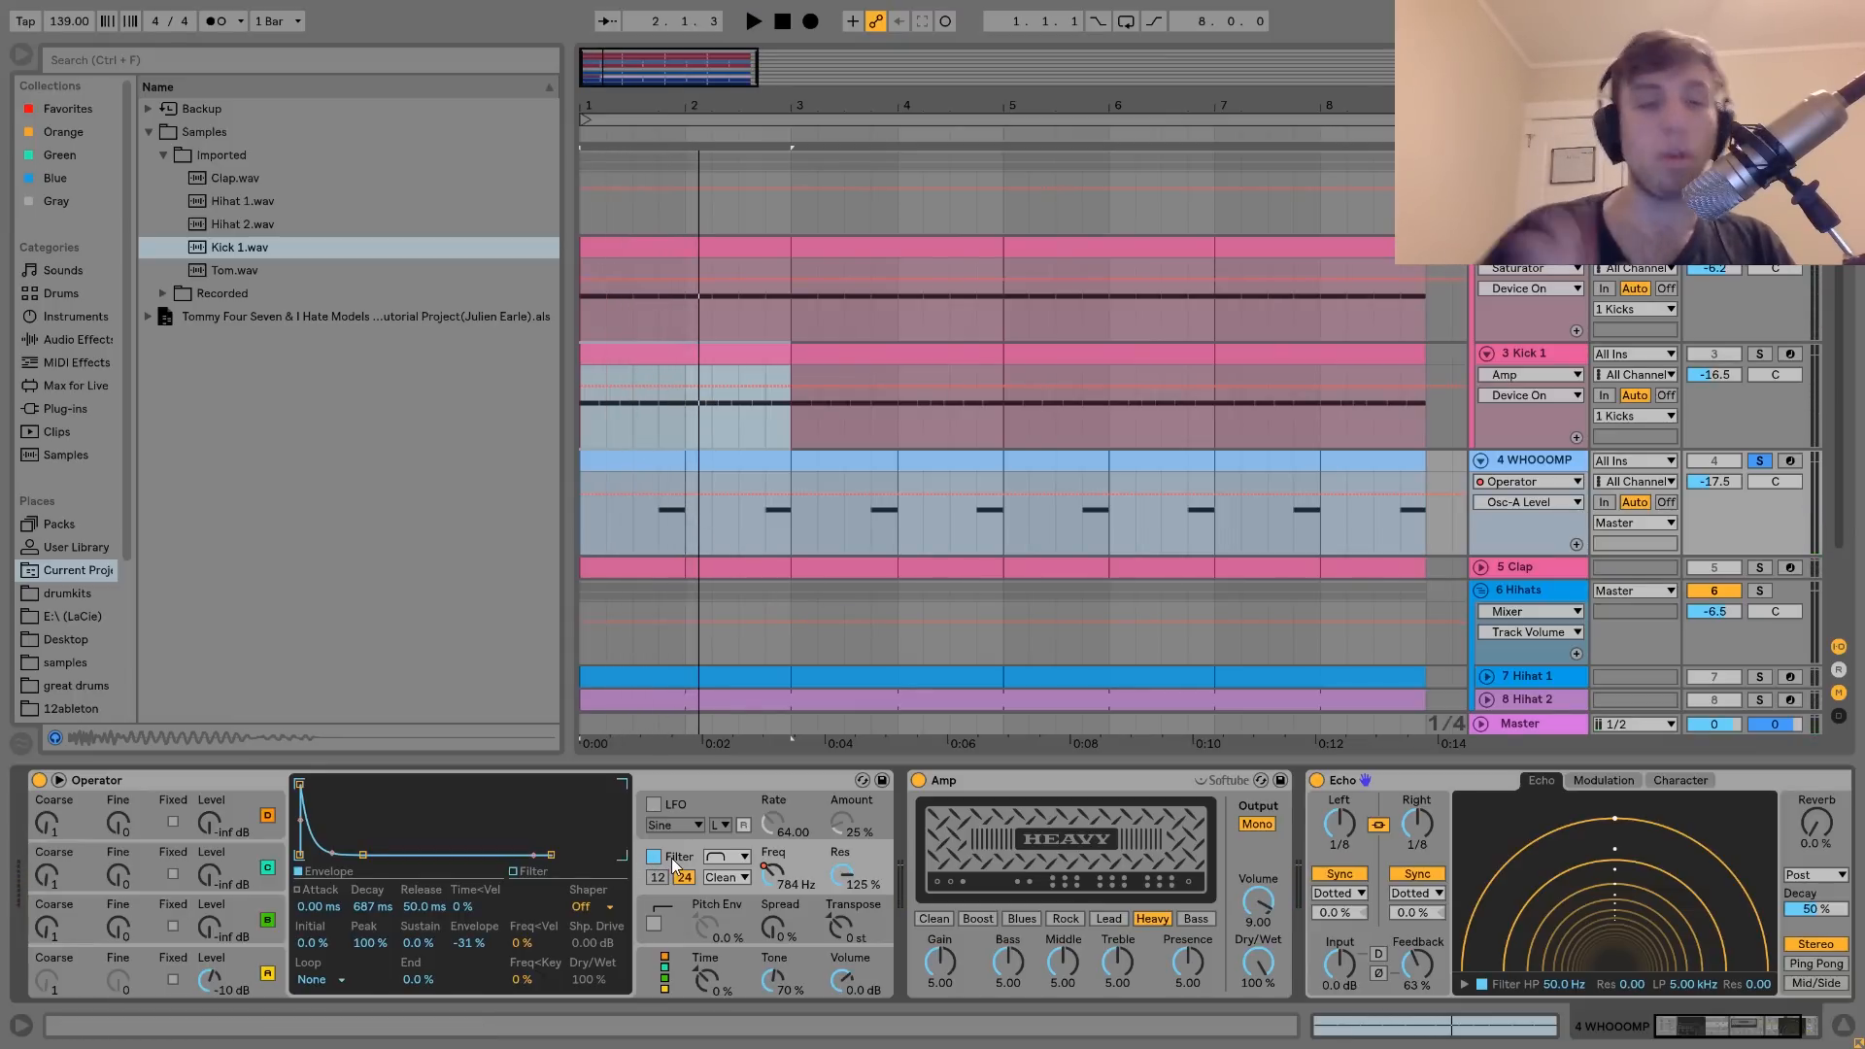
{"action": "left_click", "coordinate": [465, 942]}
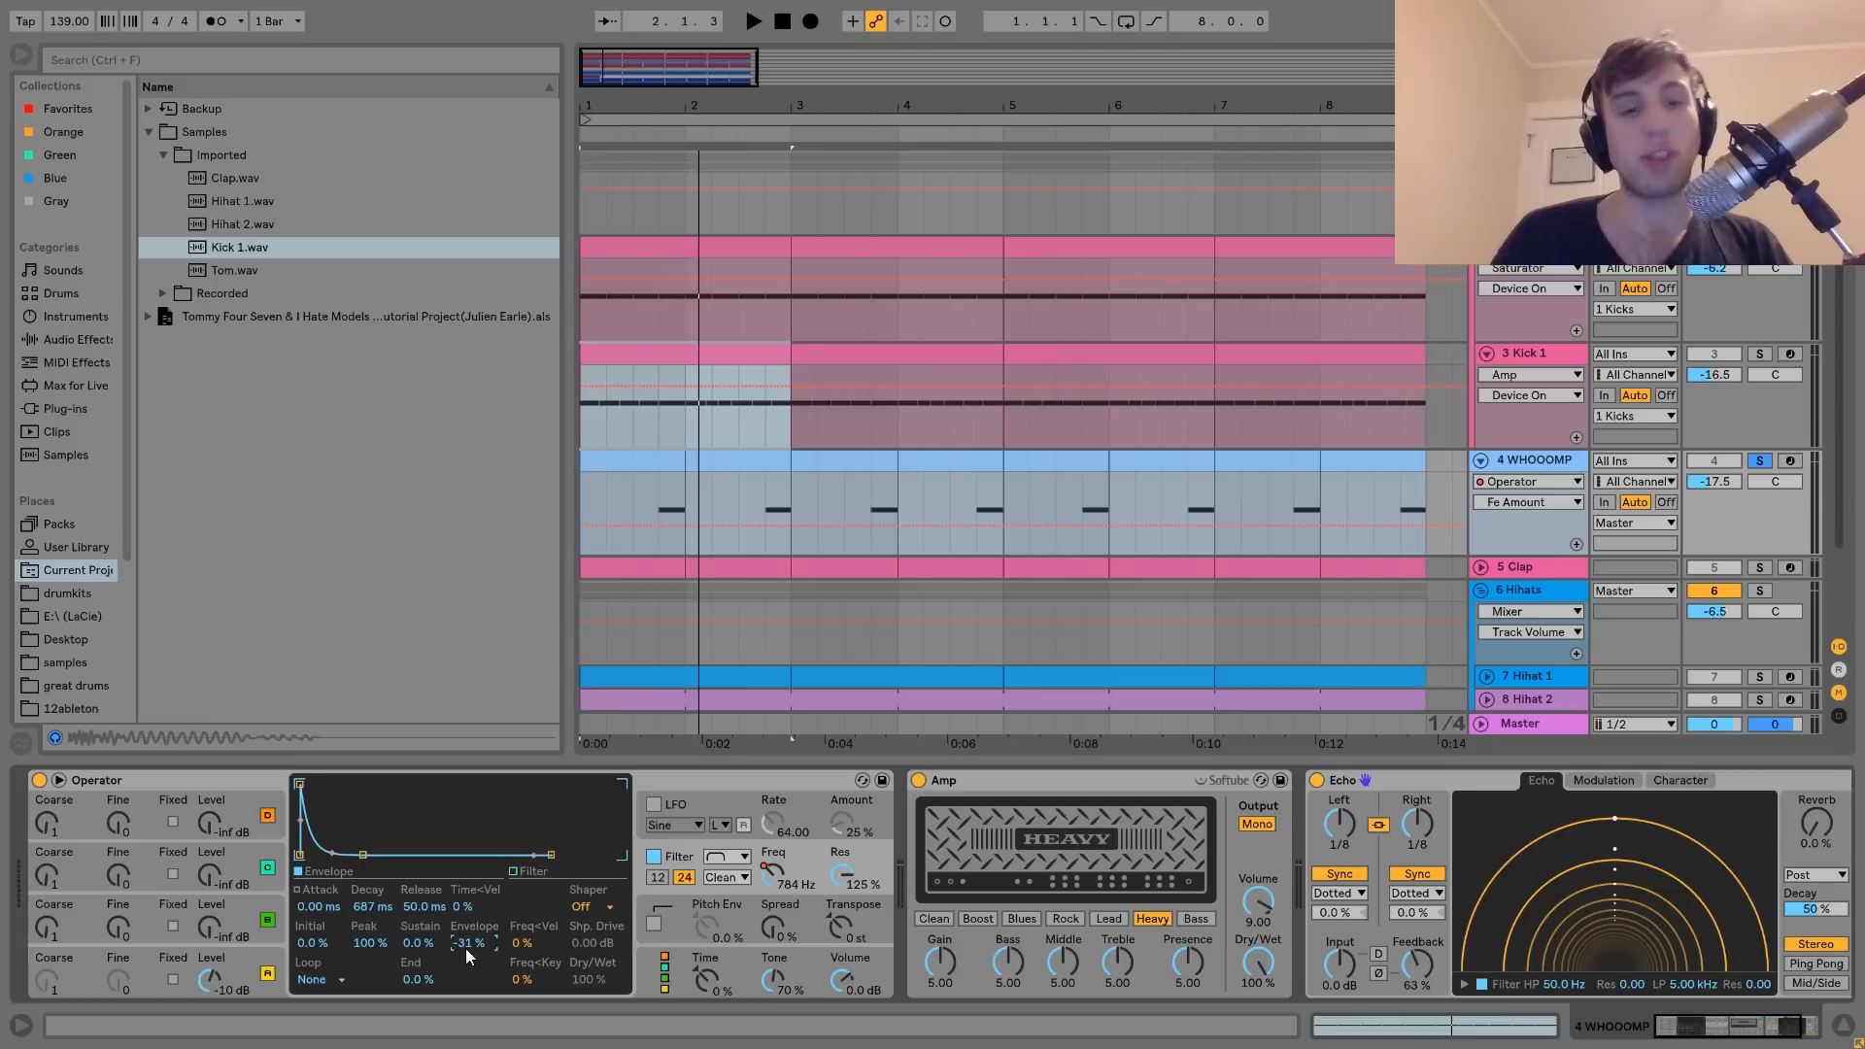
Play the WHOOOMP track with Operator's filter envelope amount at -31 % and at 0 %, and restore it to -31 %
{"action": "key", "text": "space"}
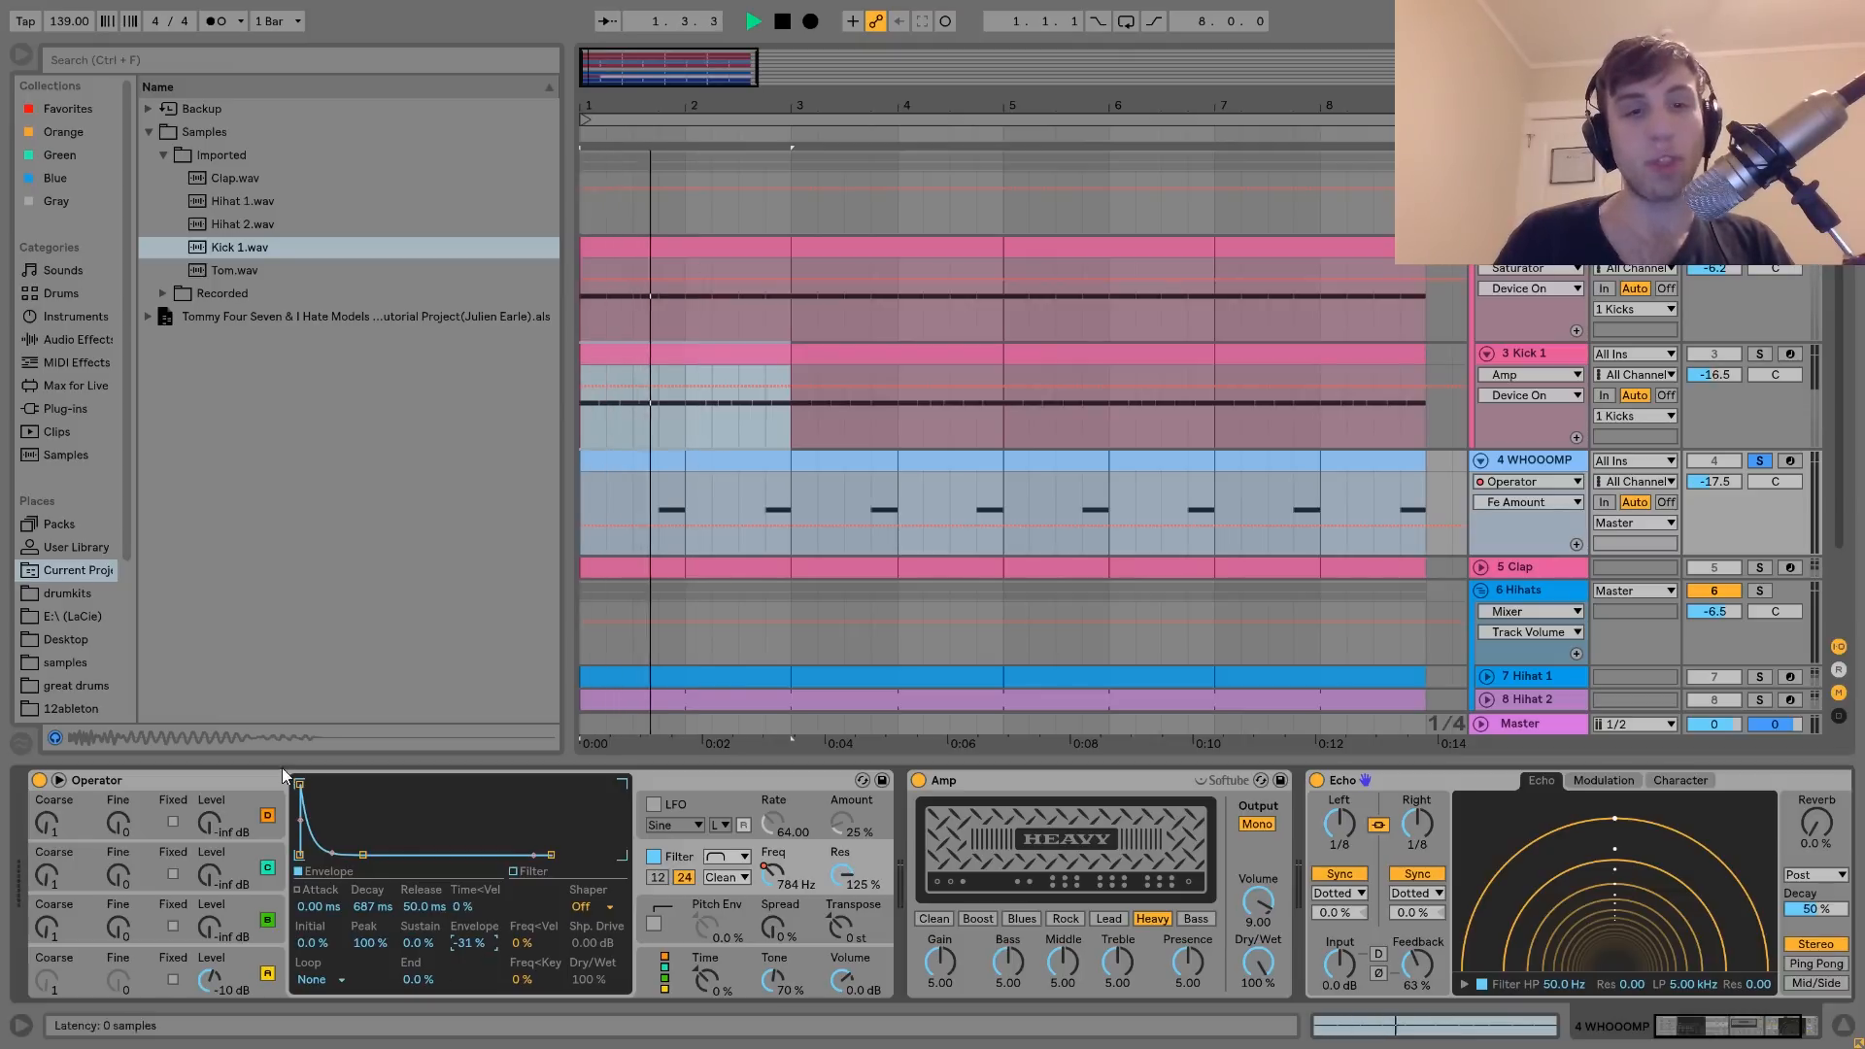
{"action": "key", "text": "space"}
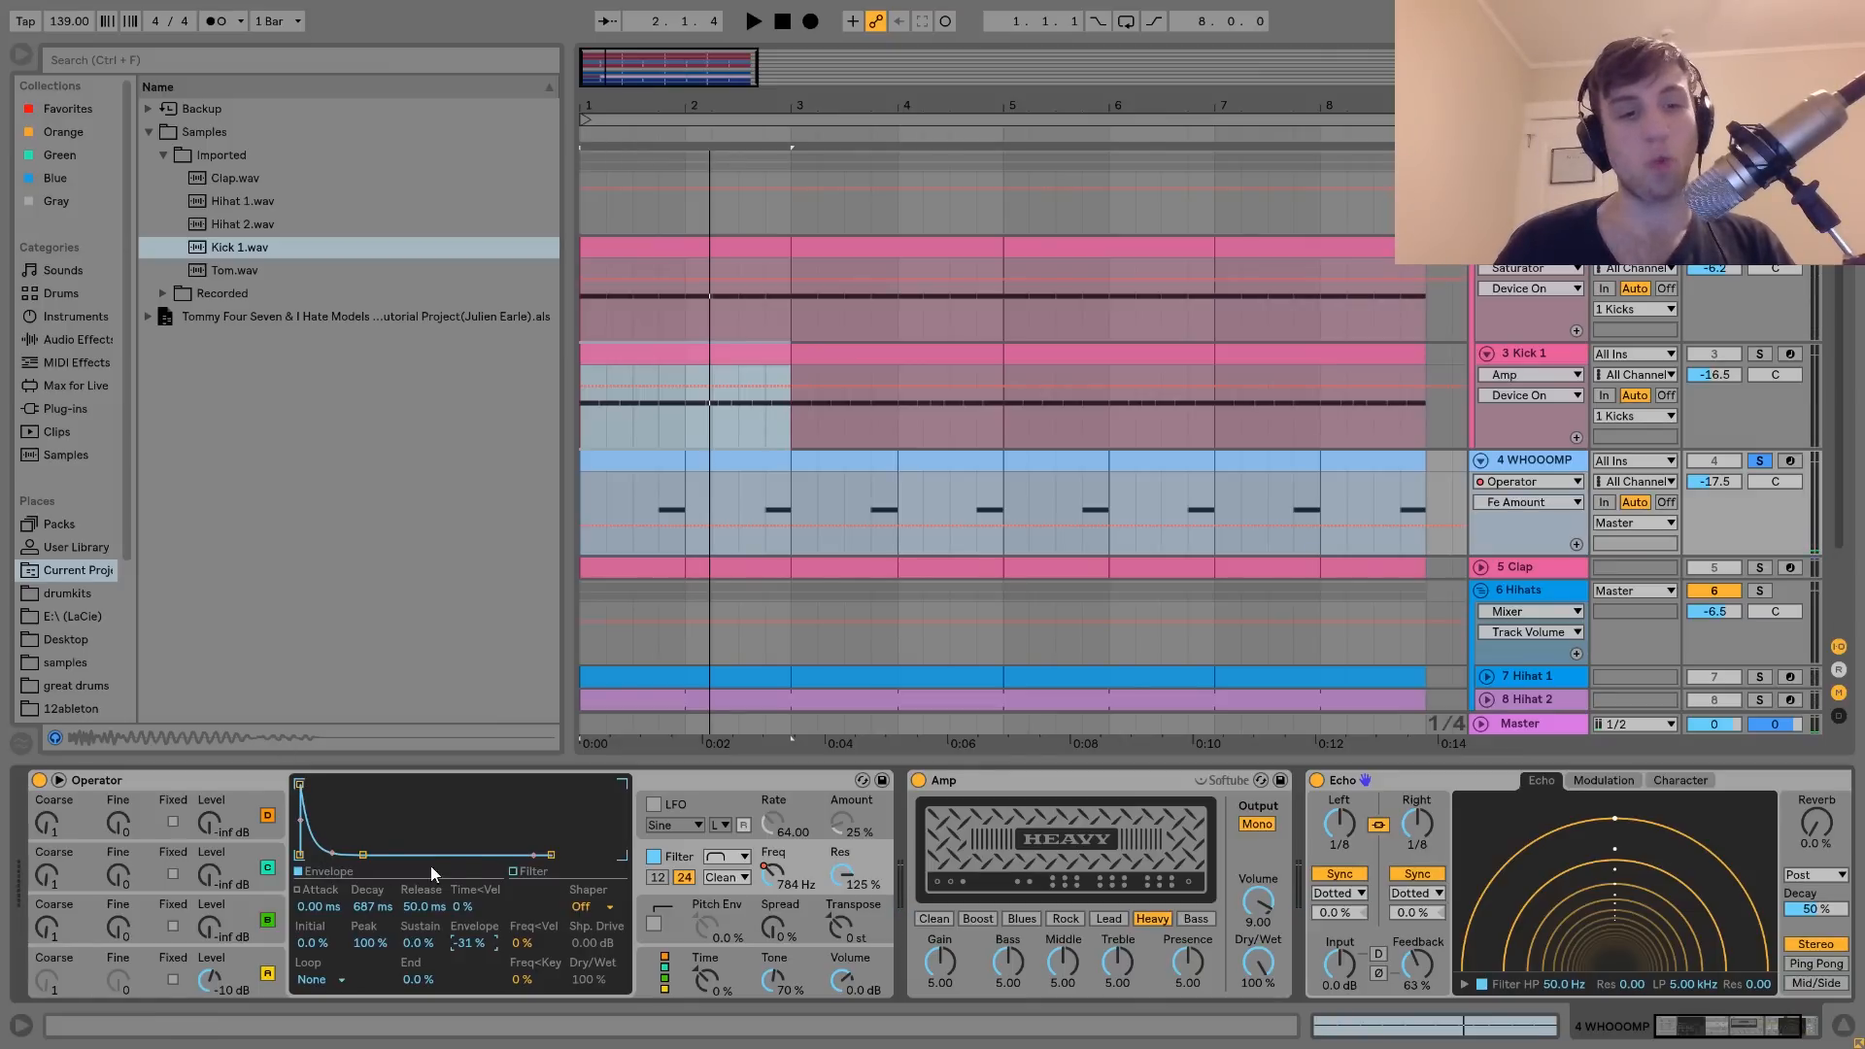
{"action": "key", "text": "space"}
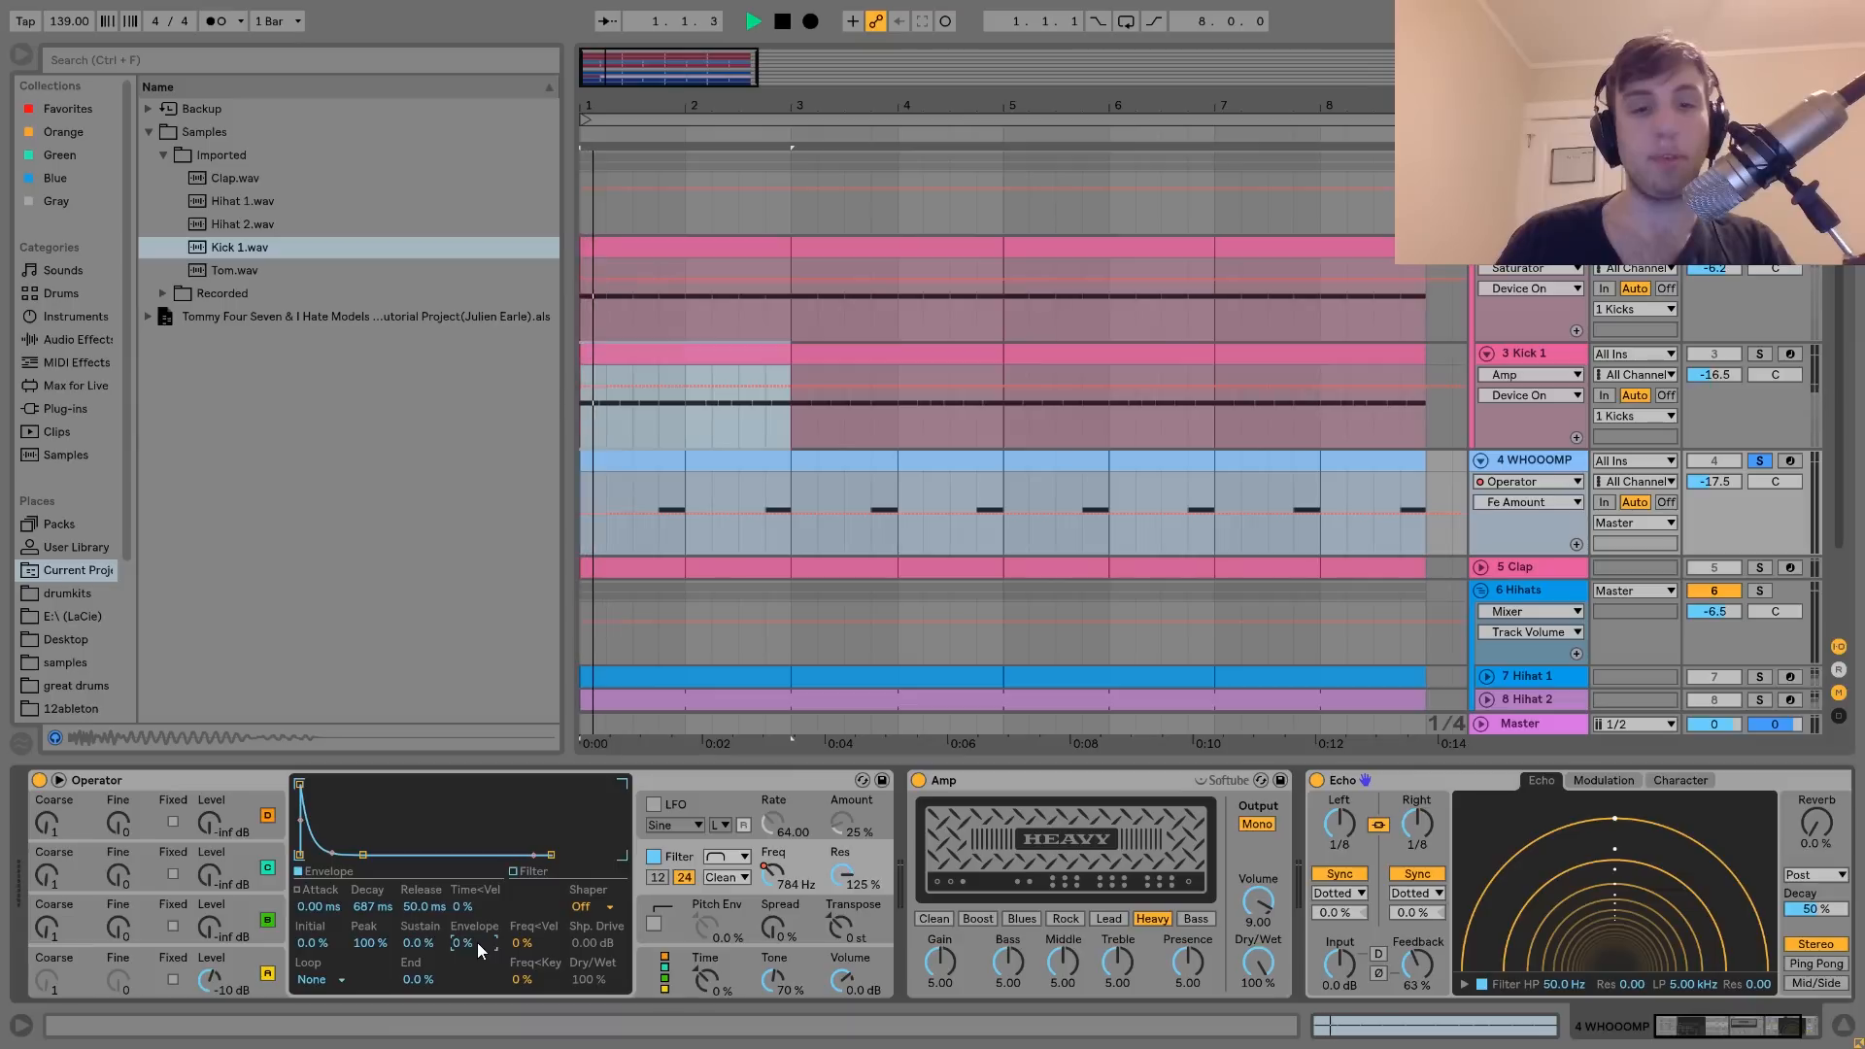
{"action": "key", "text": "space"}
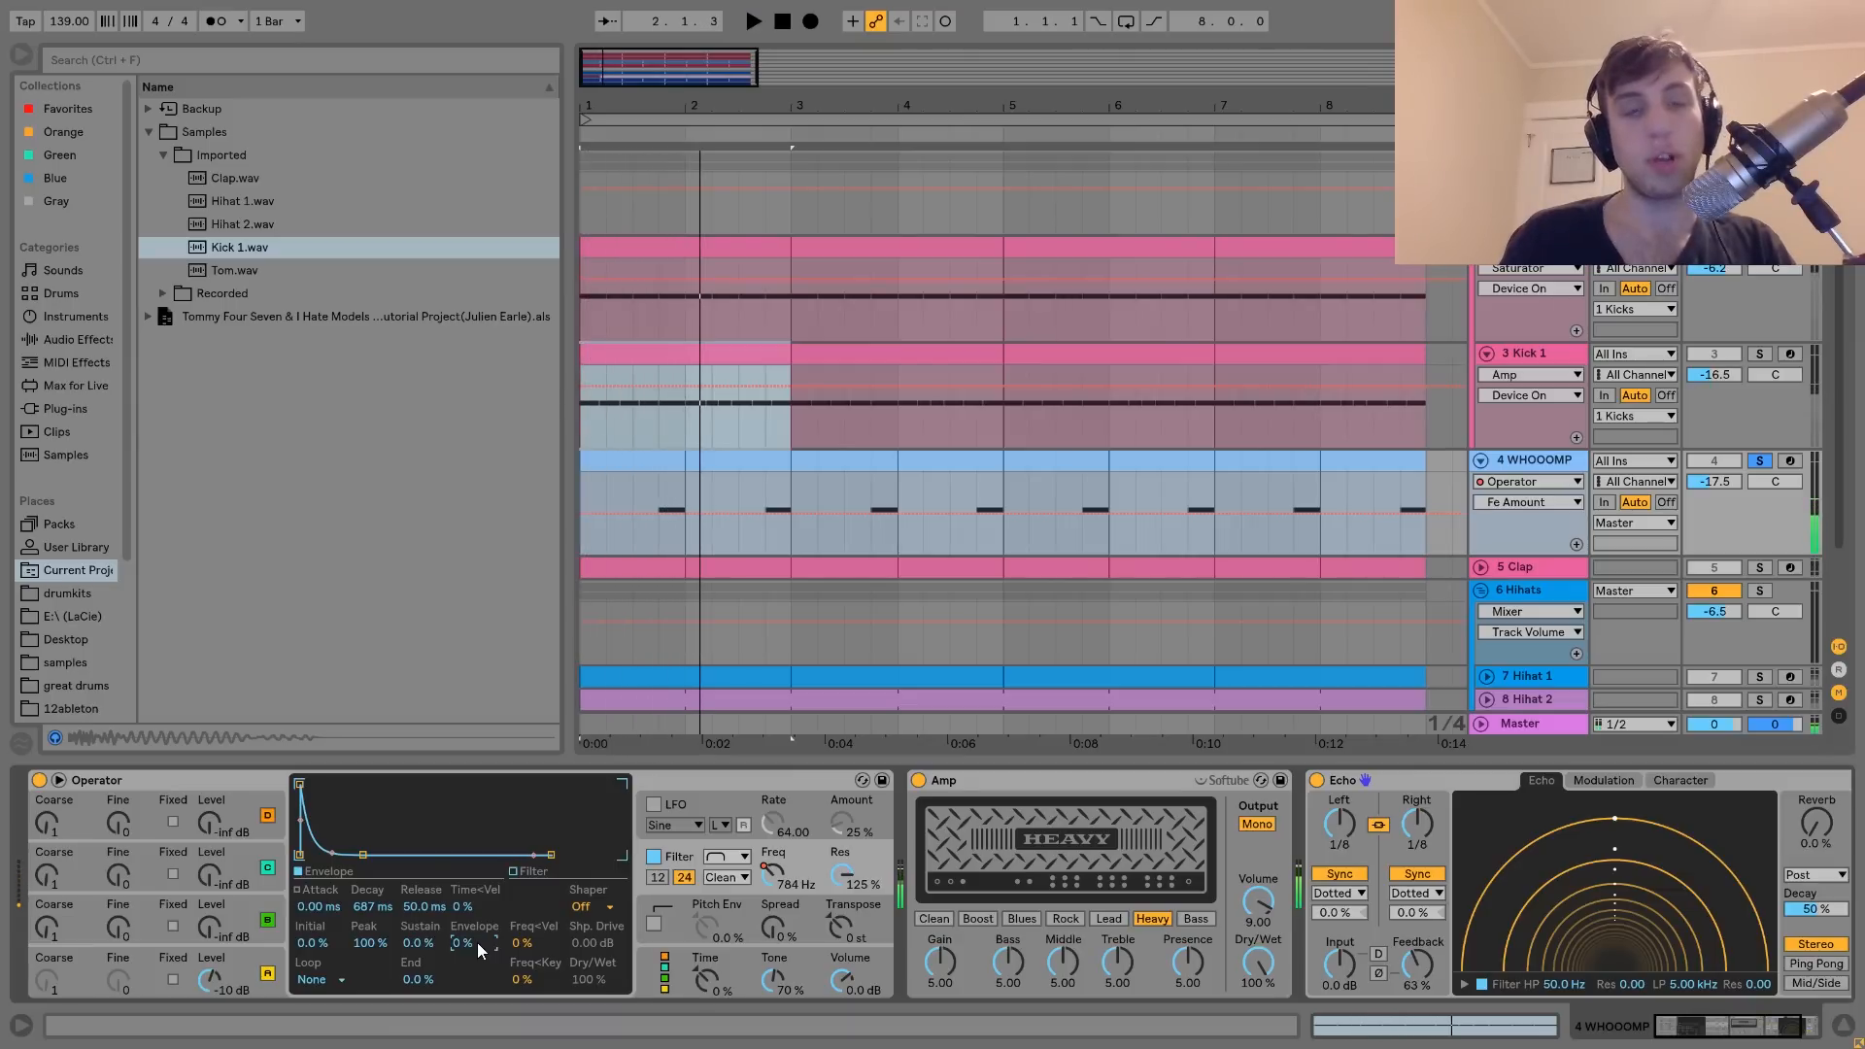
{"action": "left_click_drag", "start_coordinate": [476, 942], "coordinate": [476, 981]}
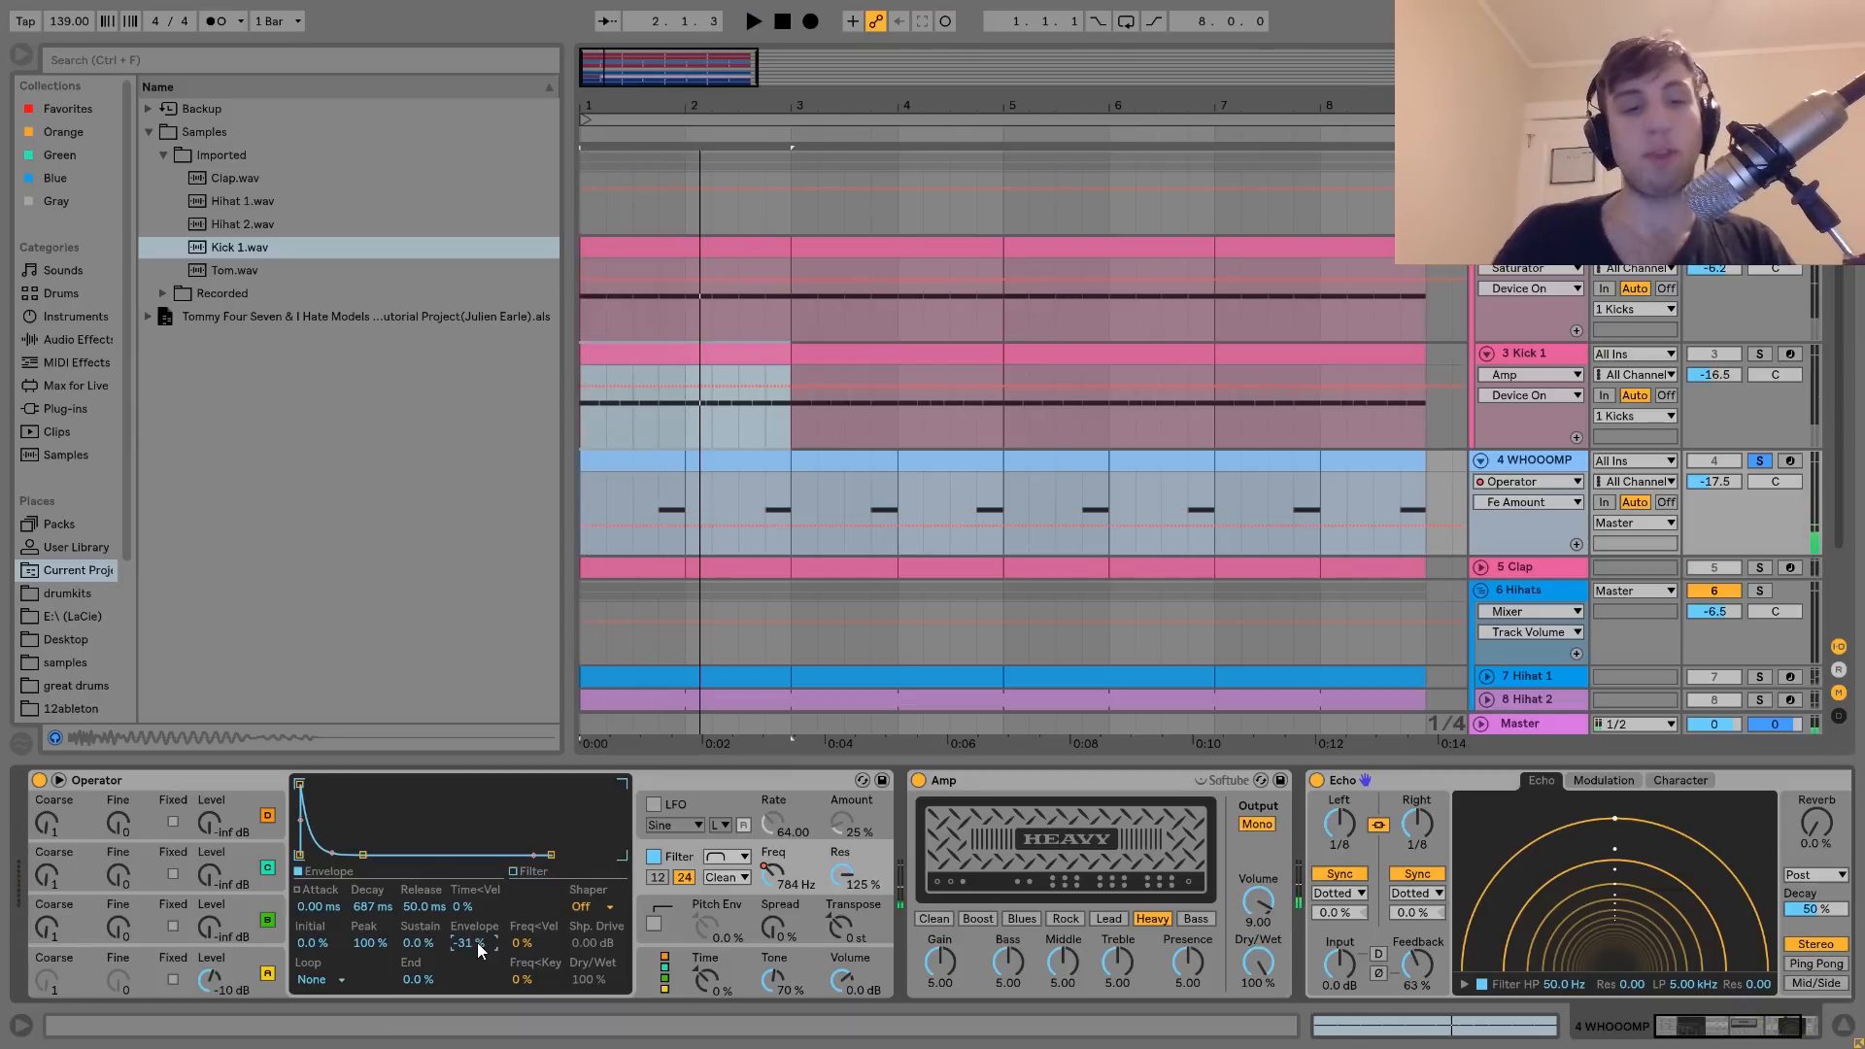
Show the Operator filter frequency automation on the WHOOOMP track and play the track twice to hear the sweep
{"action": "left_click", "coordinate": [772, 878]}
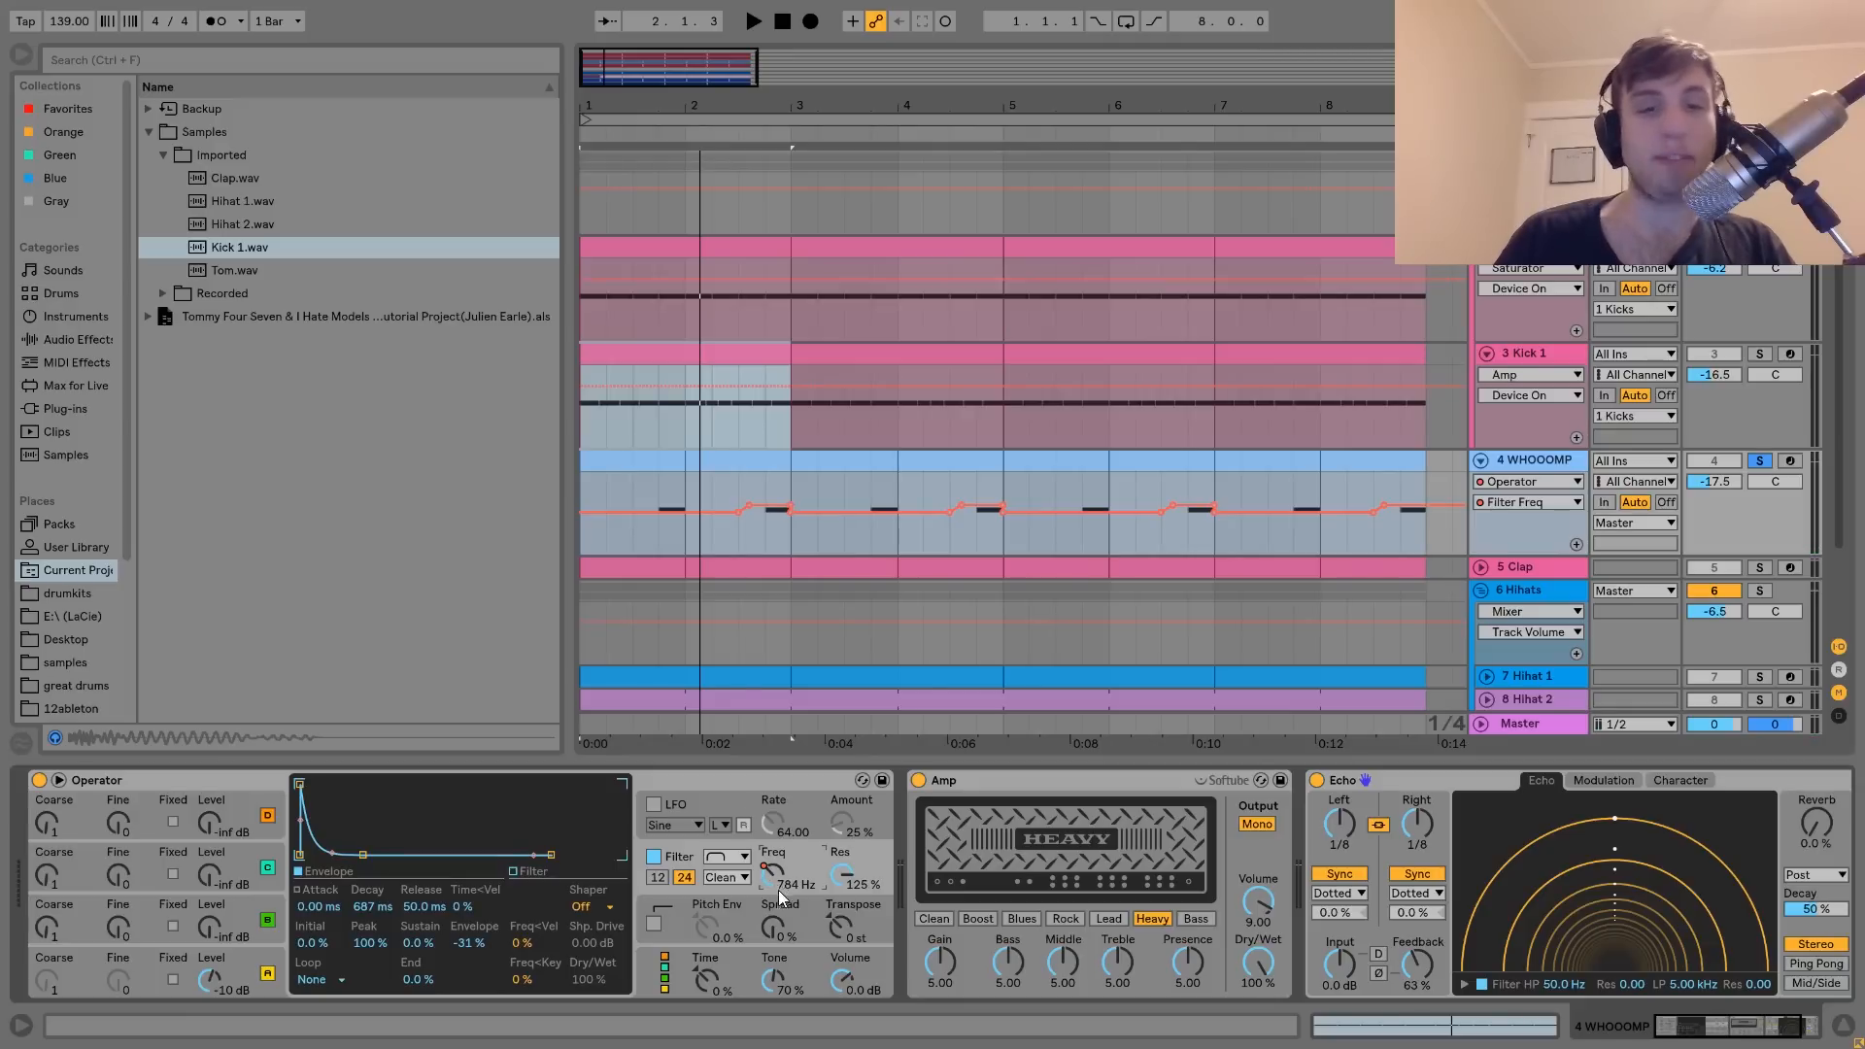
{"action": "left_click", "coordinate": [749, 504]}
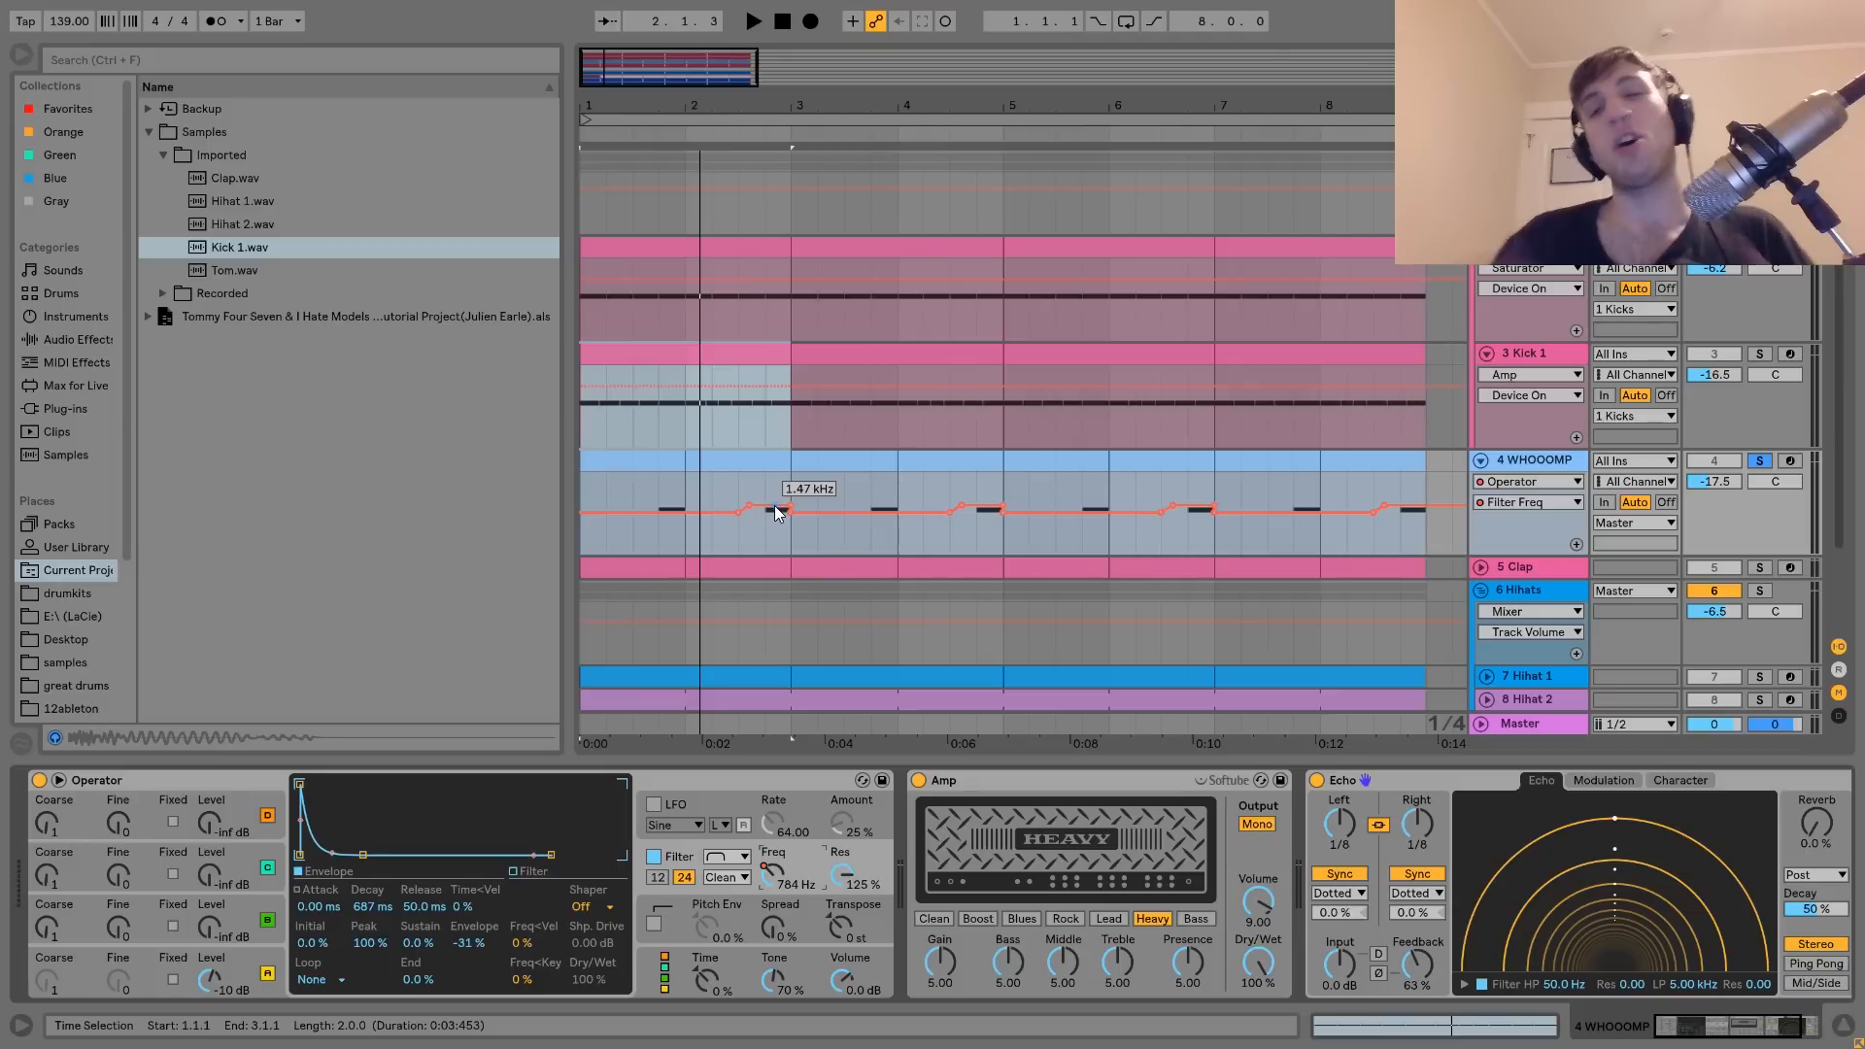
{"action": "key", "text": "space"}
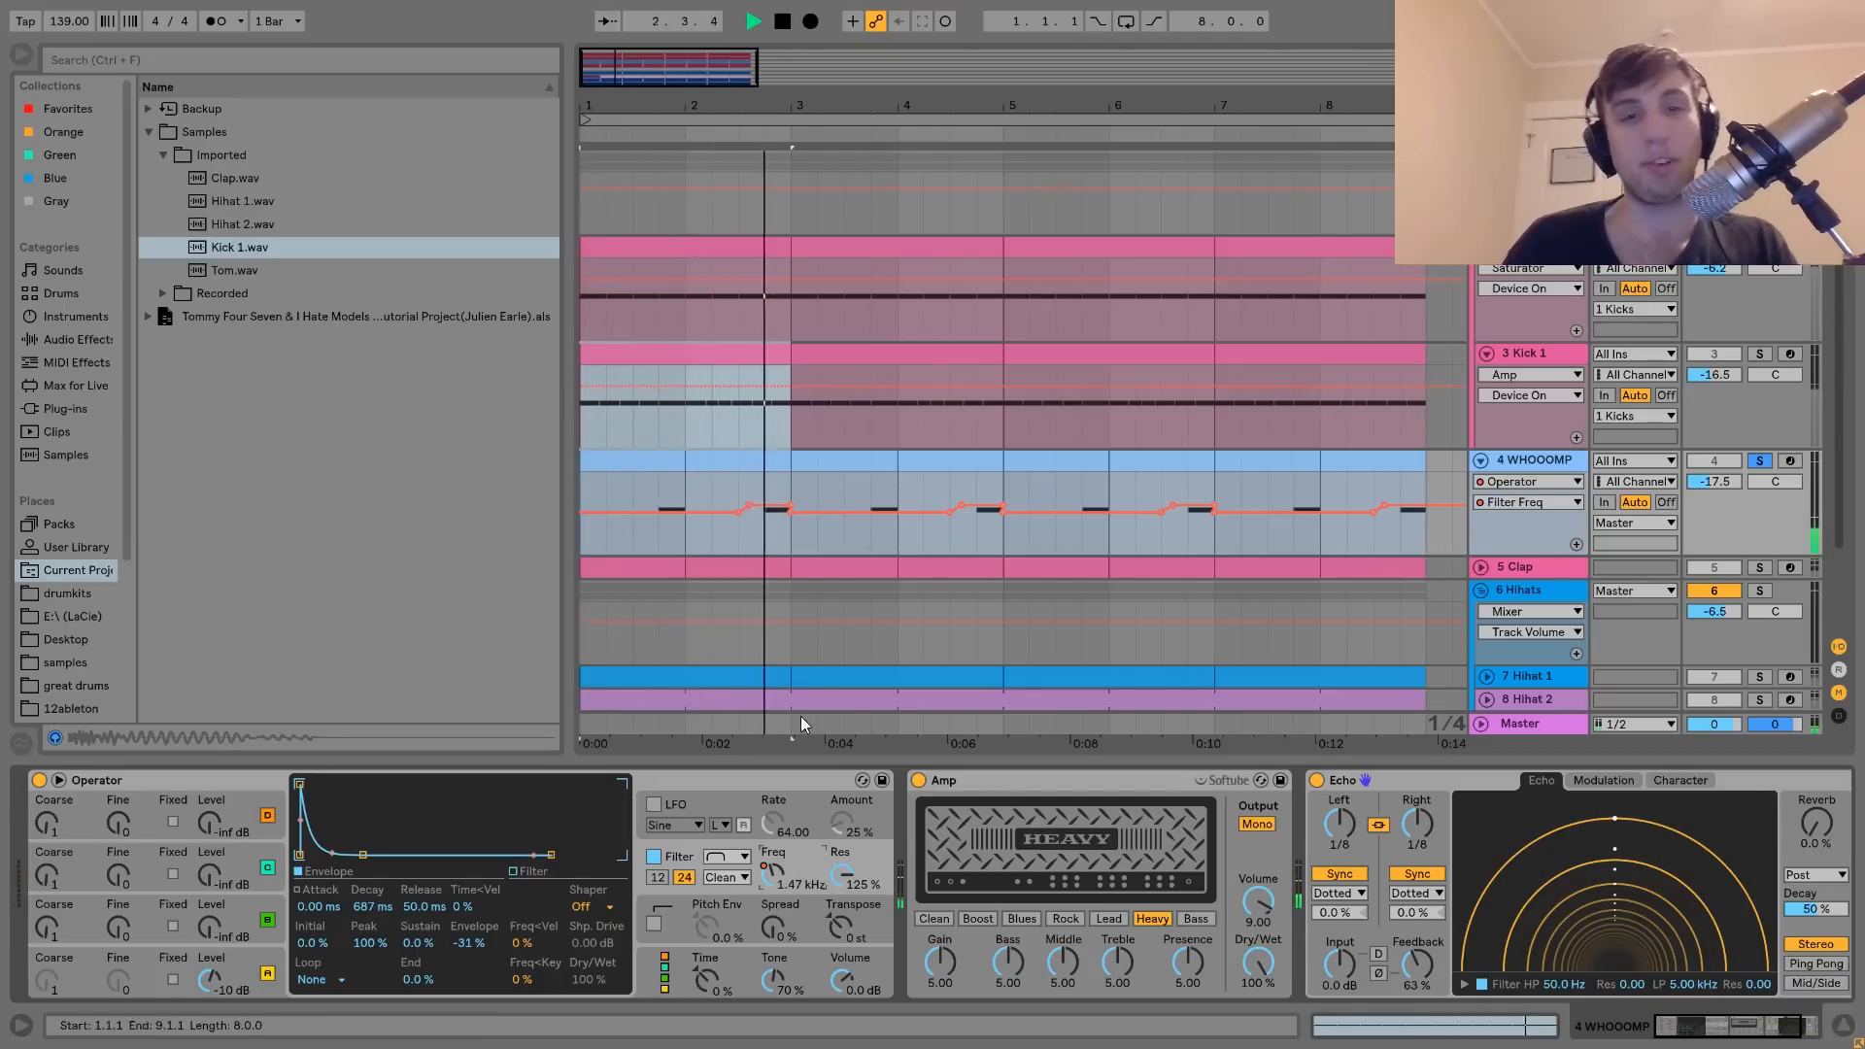
{"action": "key", "text": "space"}
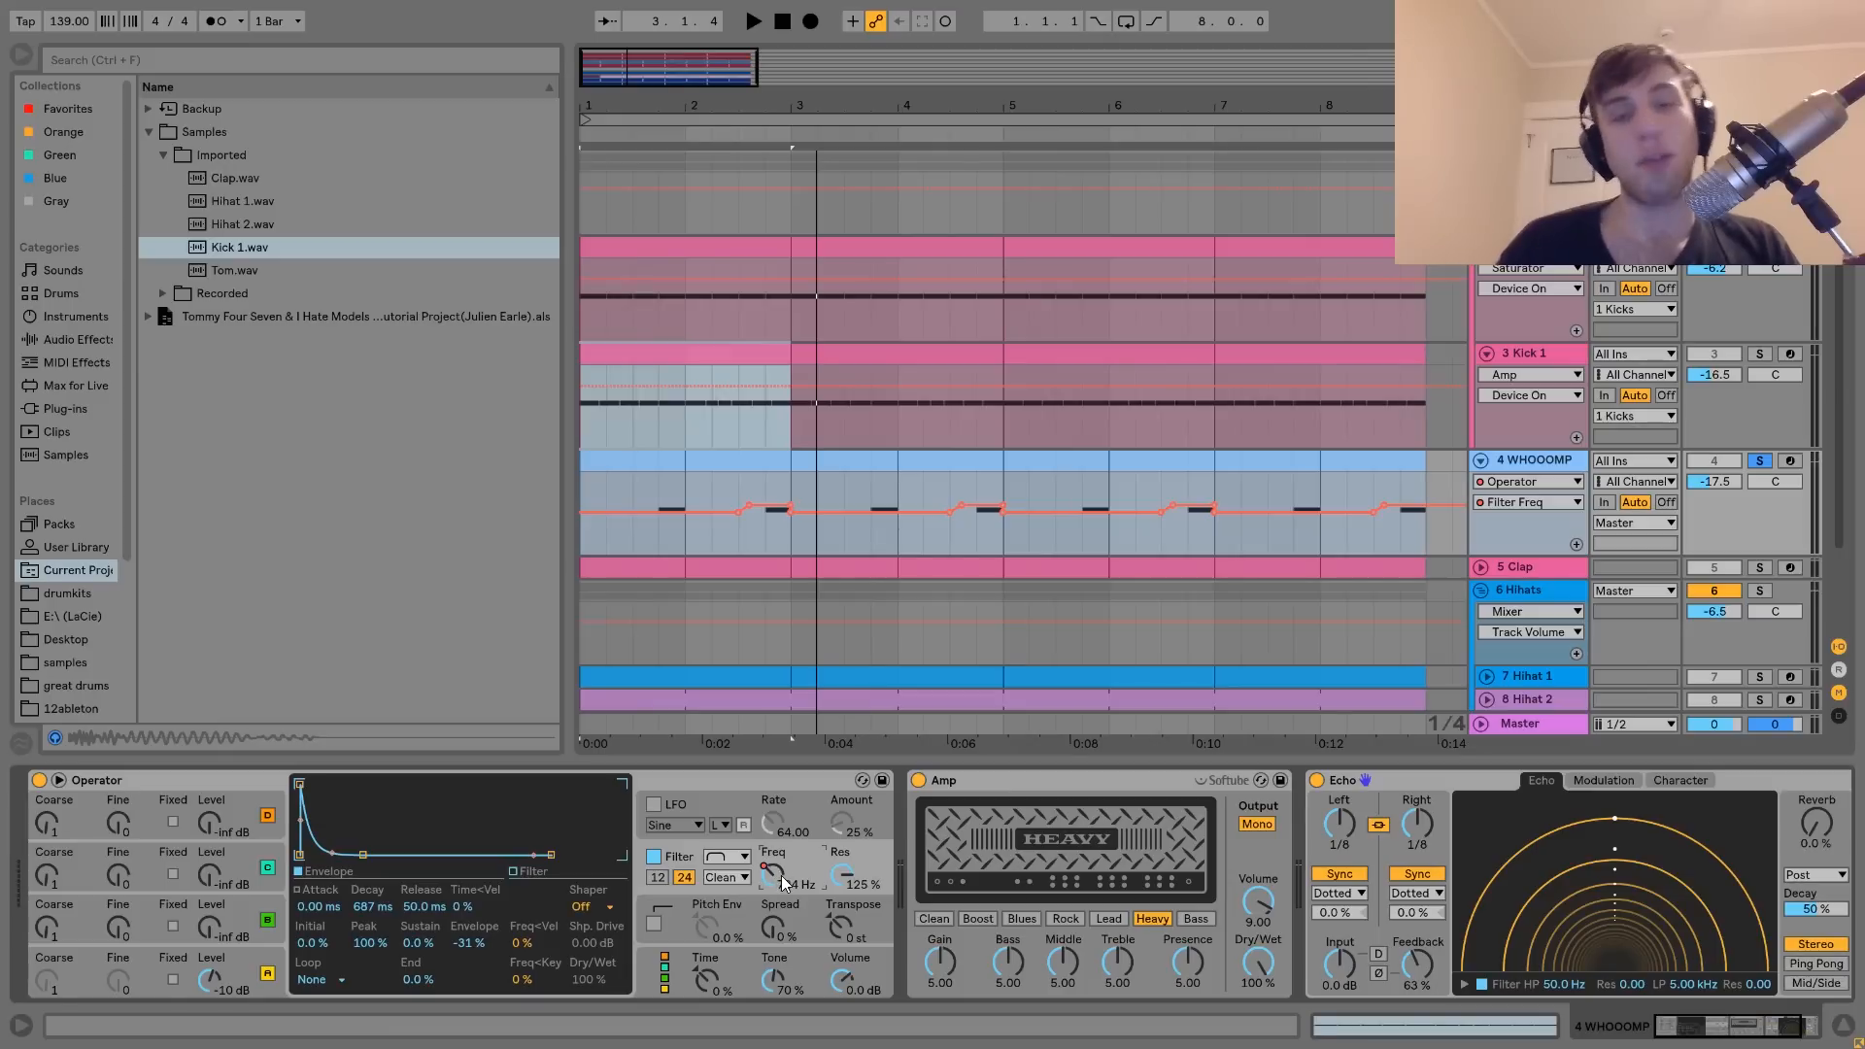
{"action": "key", "text": "space"}
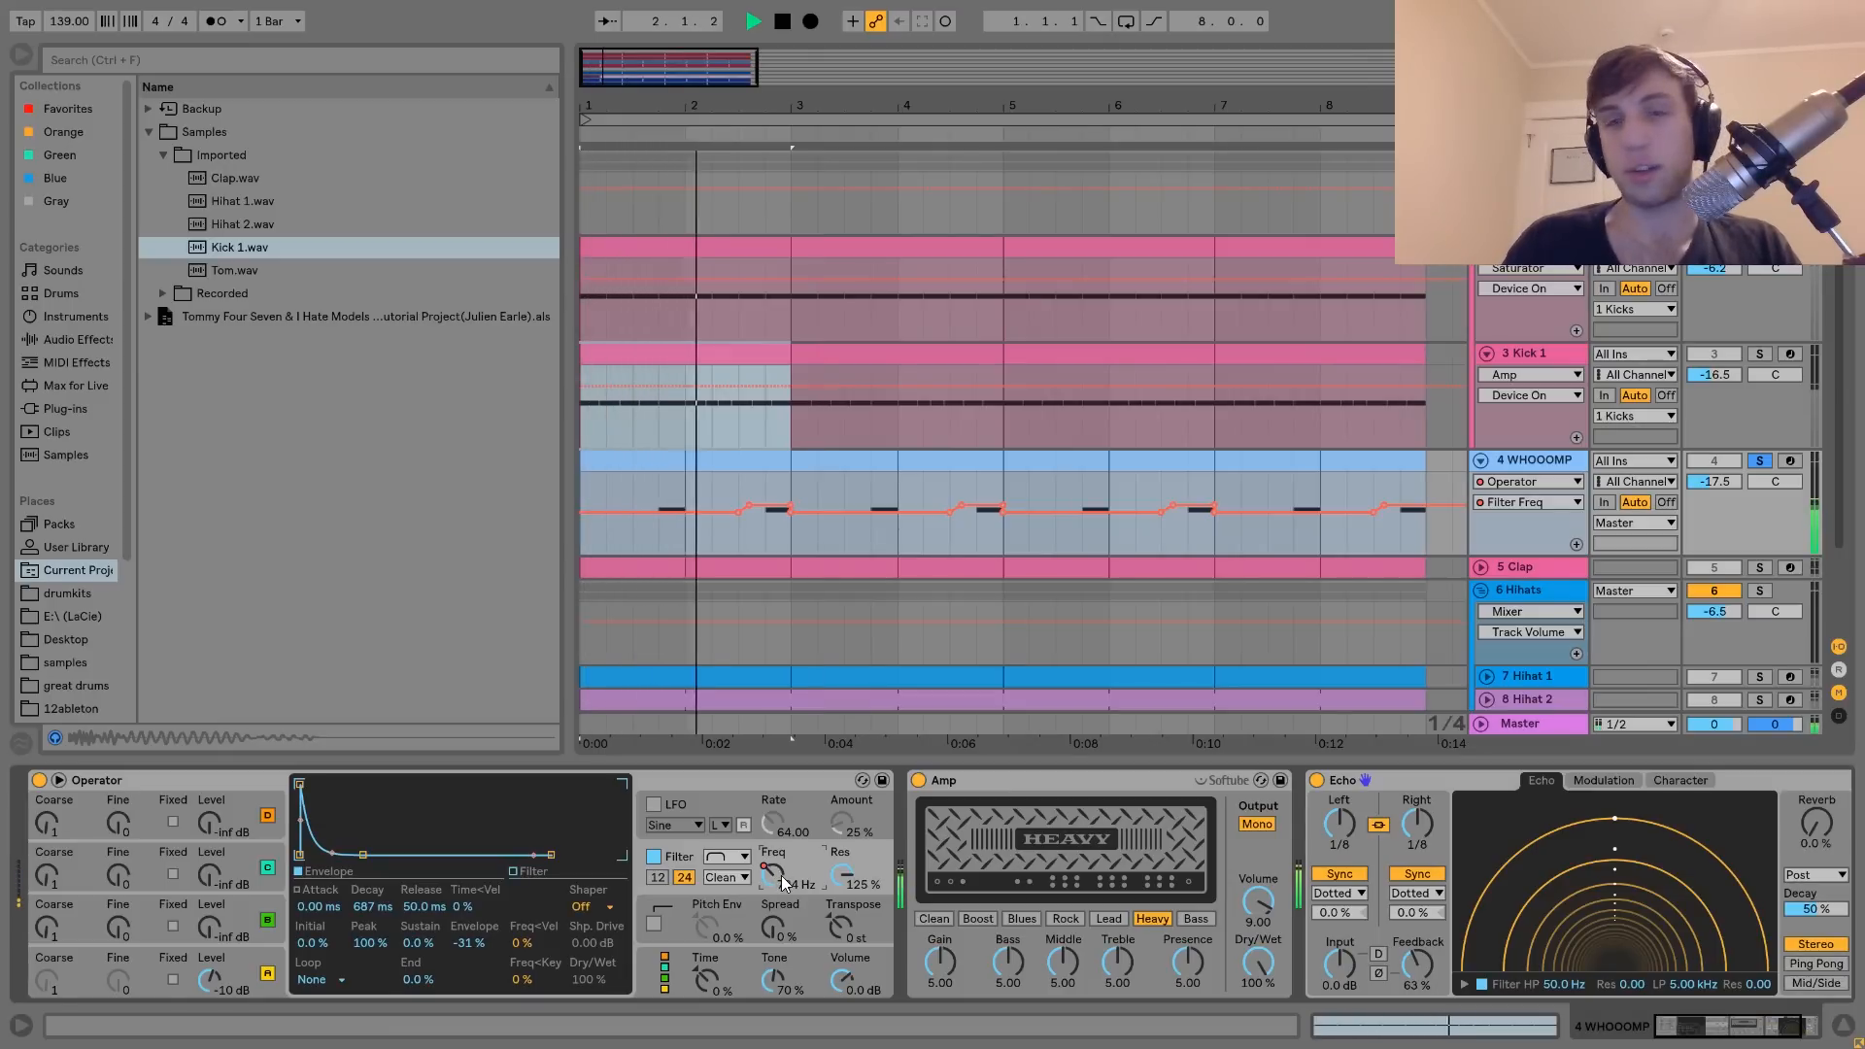
{"action": "key", "text": "space"}
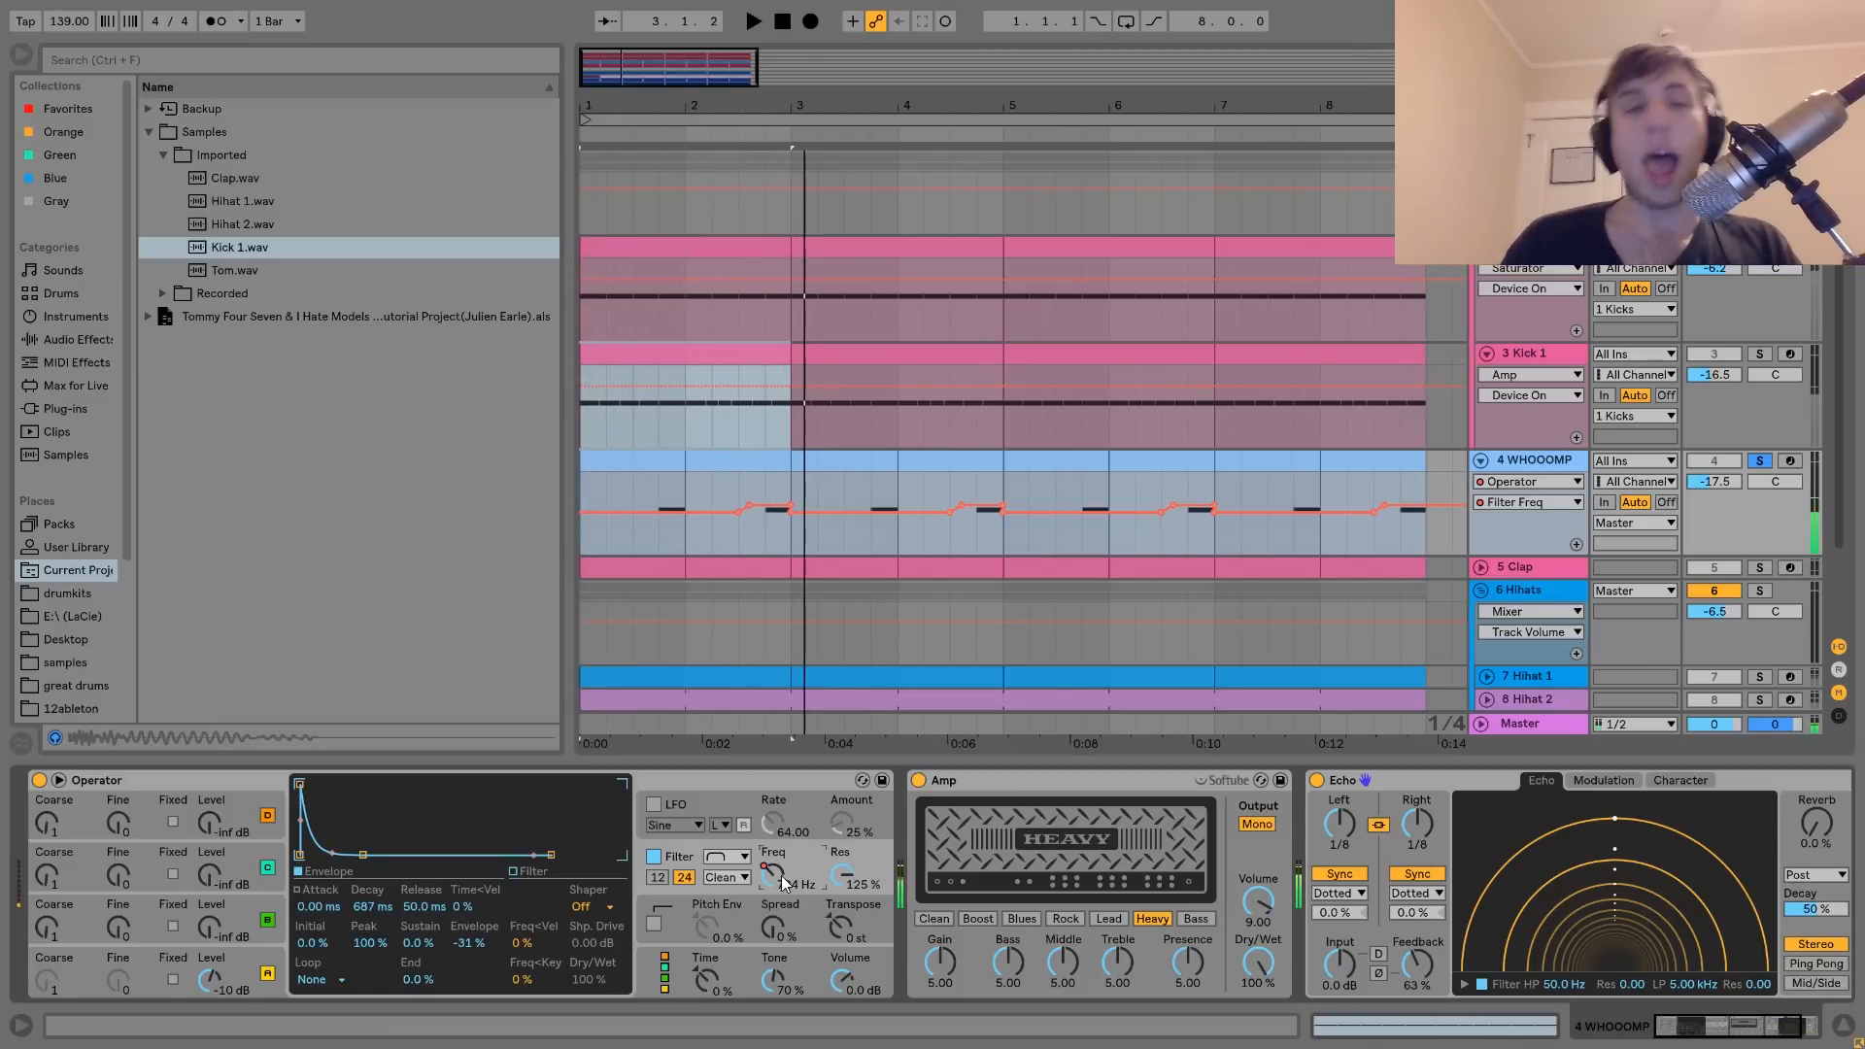
Examine the notes in the first WHOOOMP clip and return to the track's devices with the Amp selected
{"action": "double_click", "coordinate": [645, 452]}
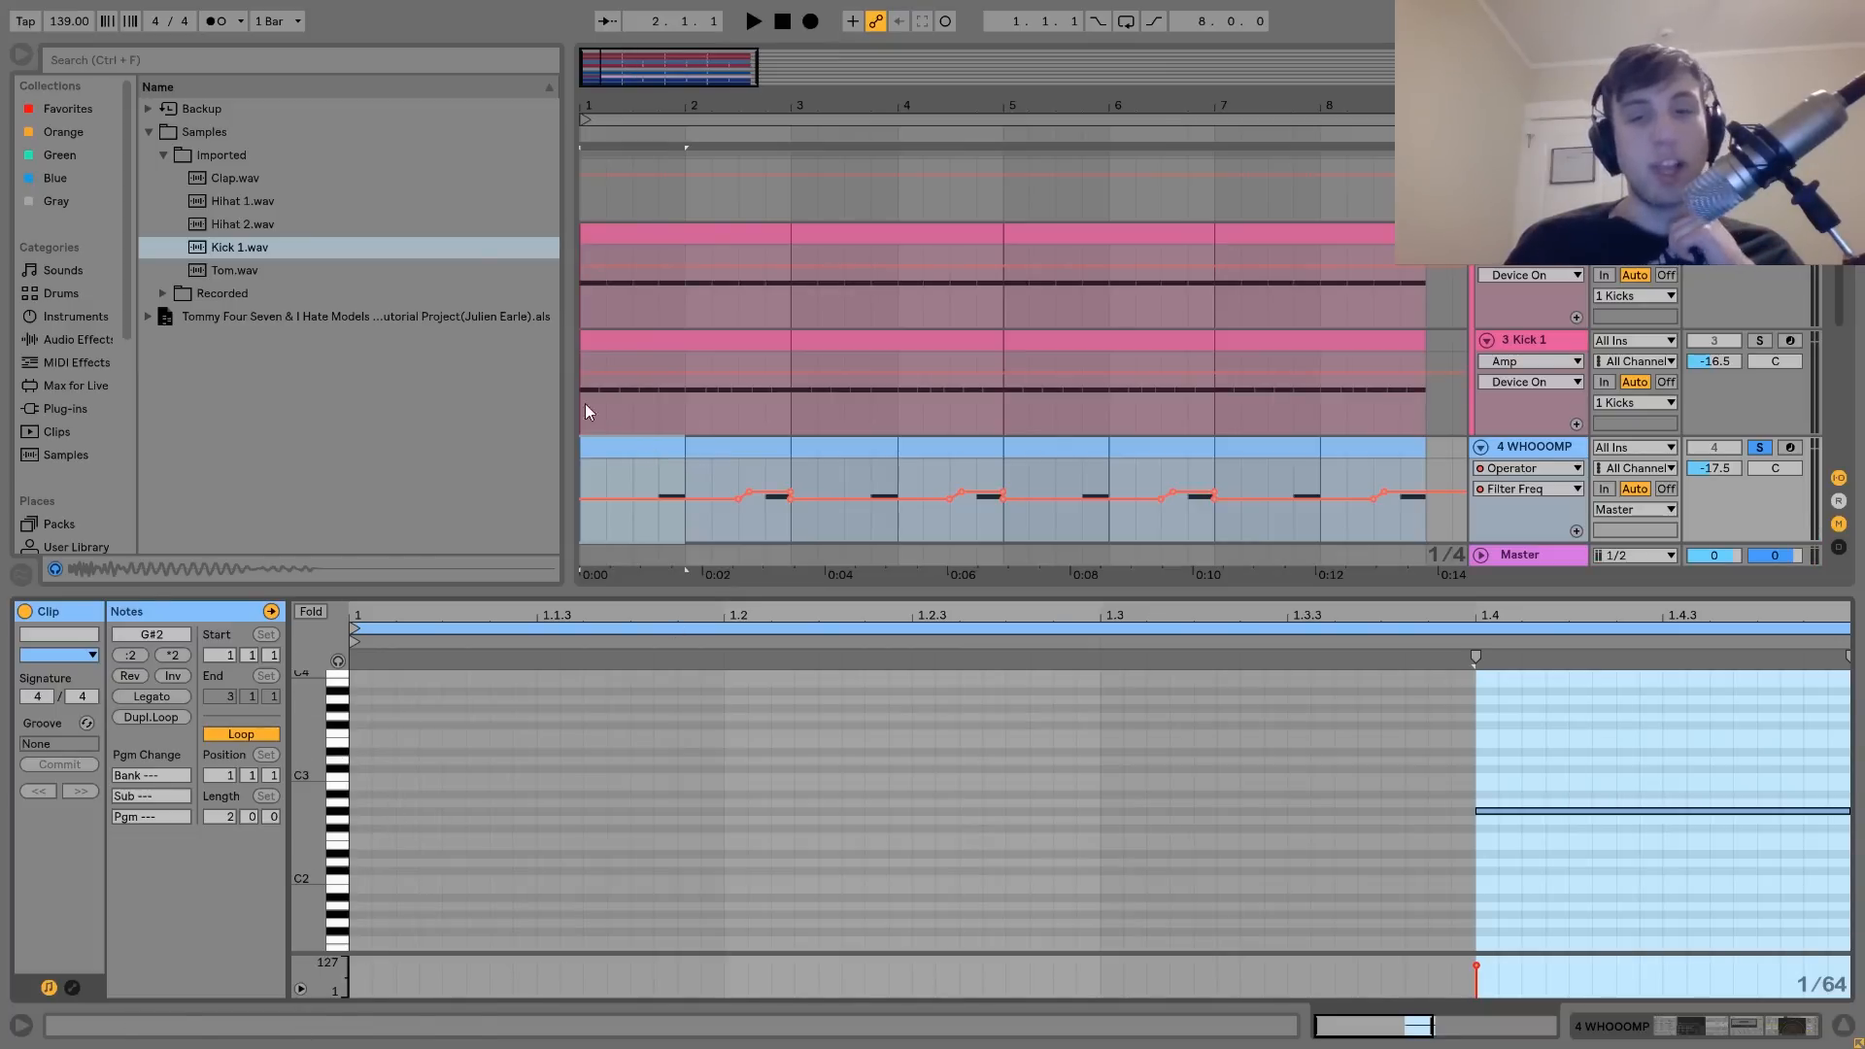
{"action": "left_click", "coordinate": [1558, 446]}
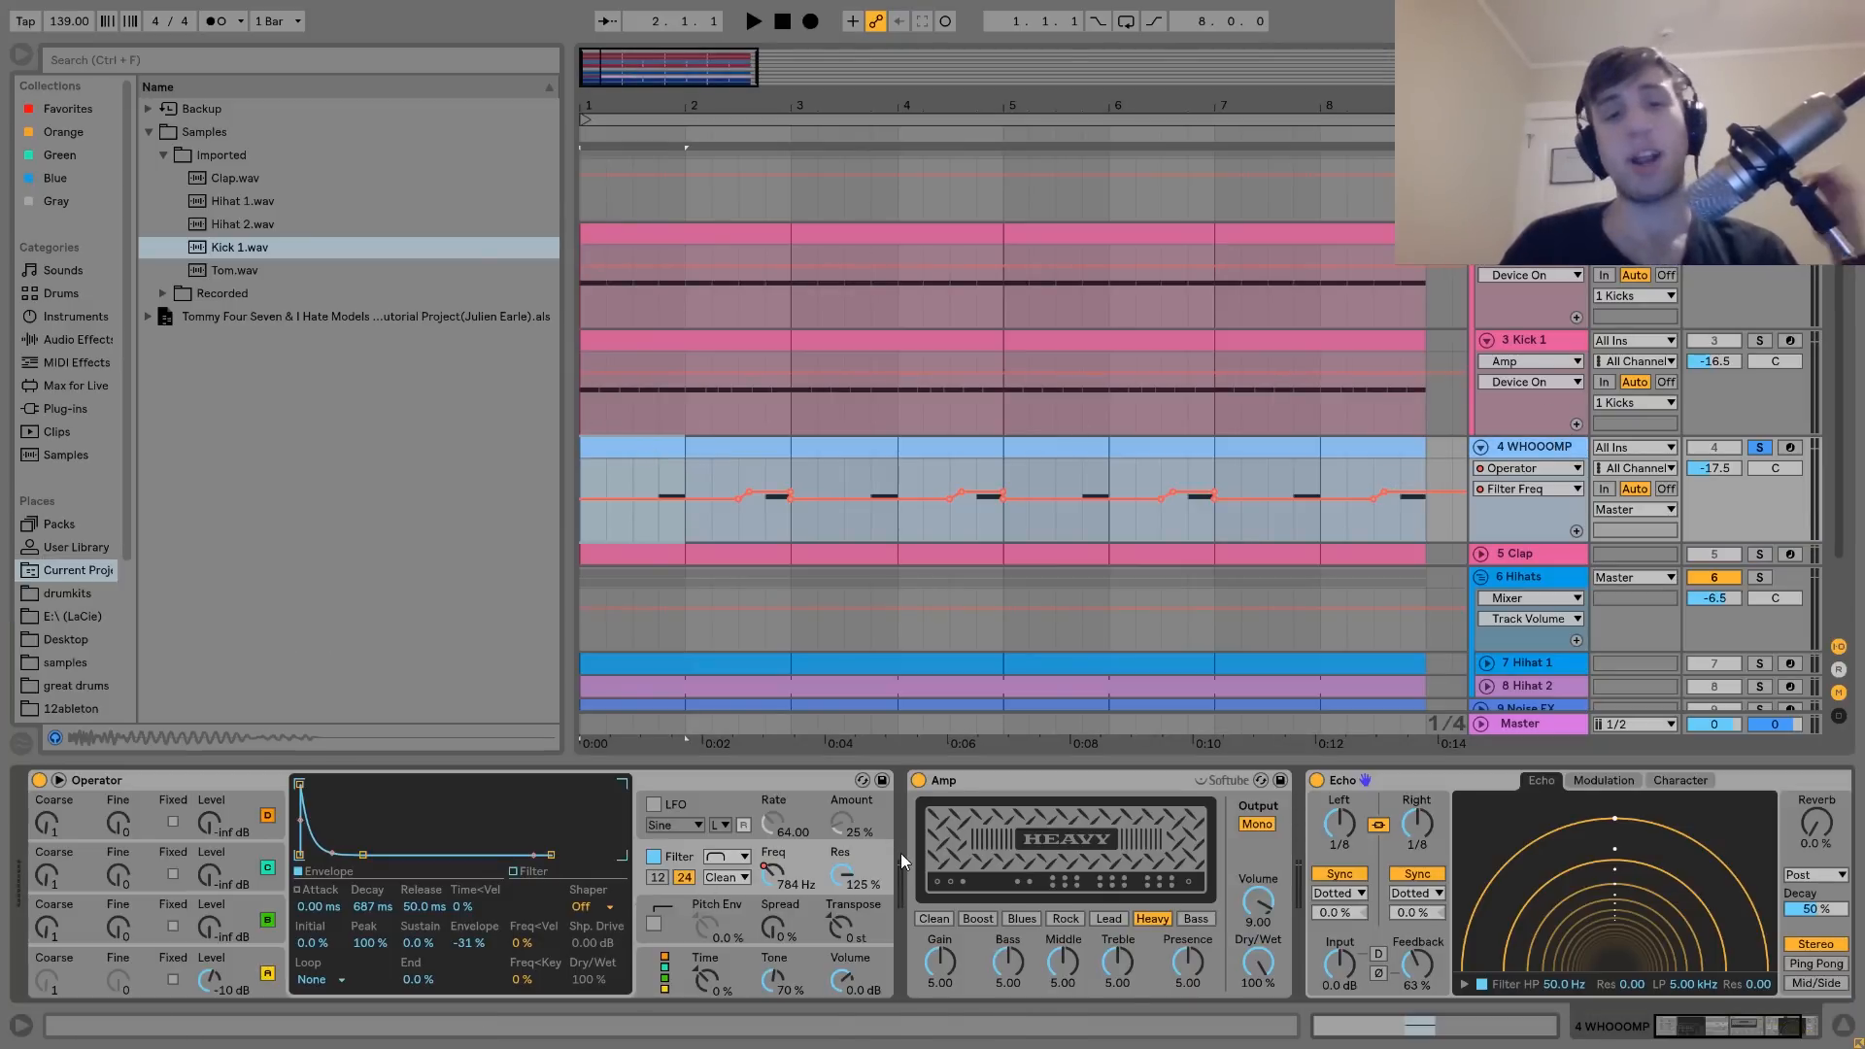
{"action": "scroll", "coordinate": [900, 853], "scroll_direction": "down", "scroll_amount": 3}
{"action": "left_click", "coordinate": [808, 781]}
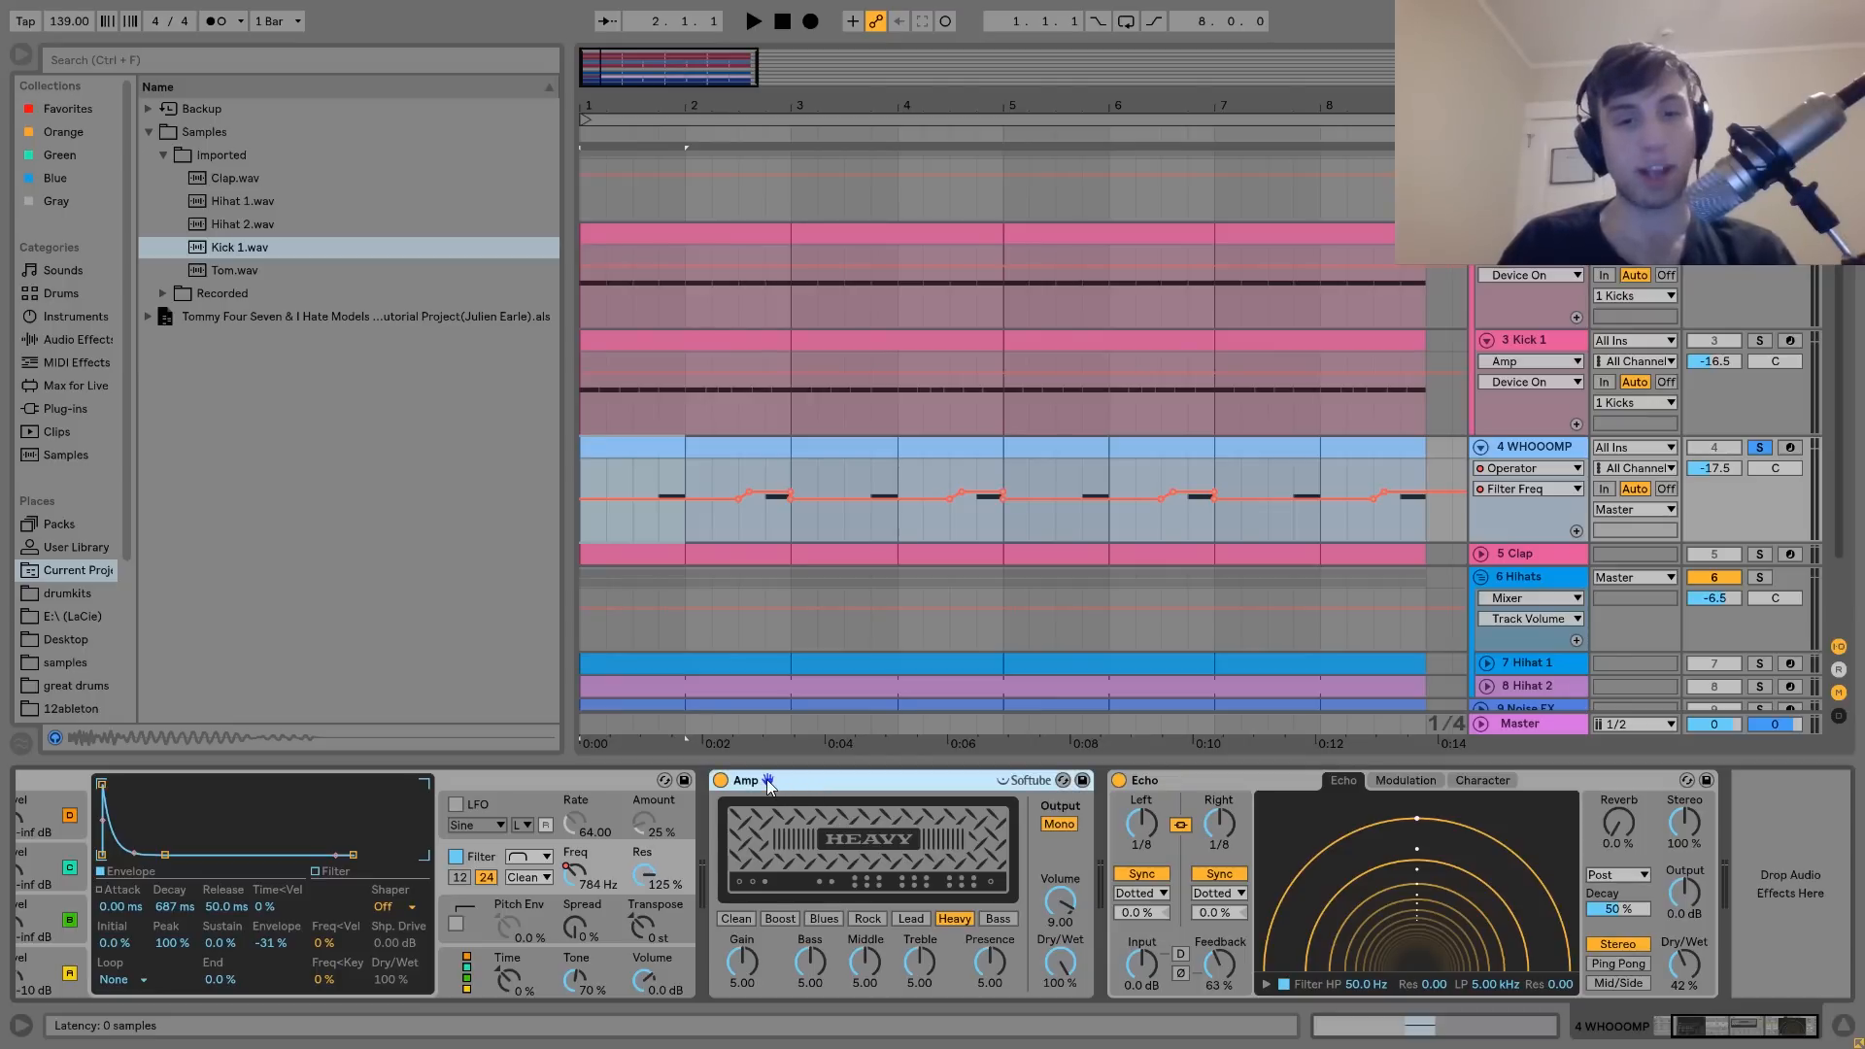
Play the WHOOOMP track with the Amp bypassed and re-enable the Amp during playback to compare the sound
{"action": "key", "text": "space"}
{"action": "key", "text": "space"}
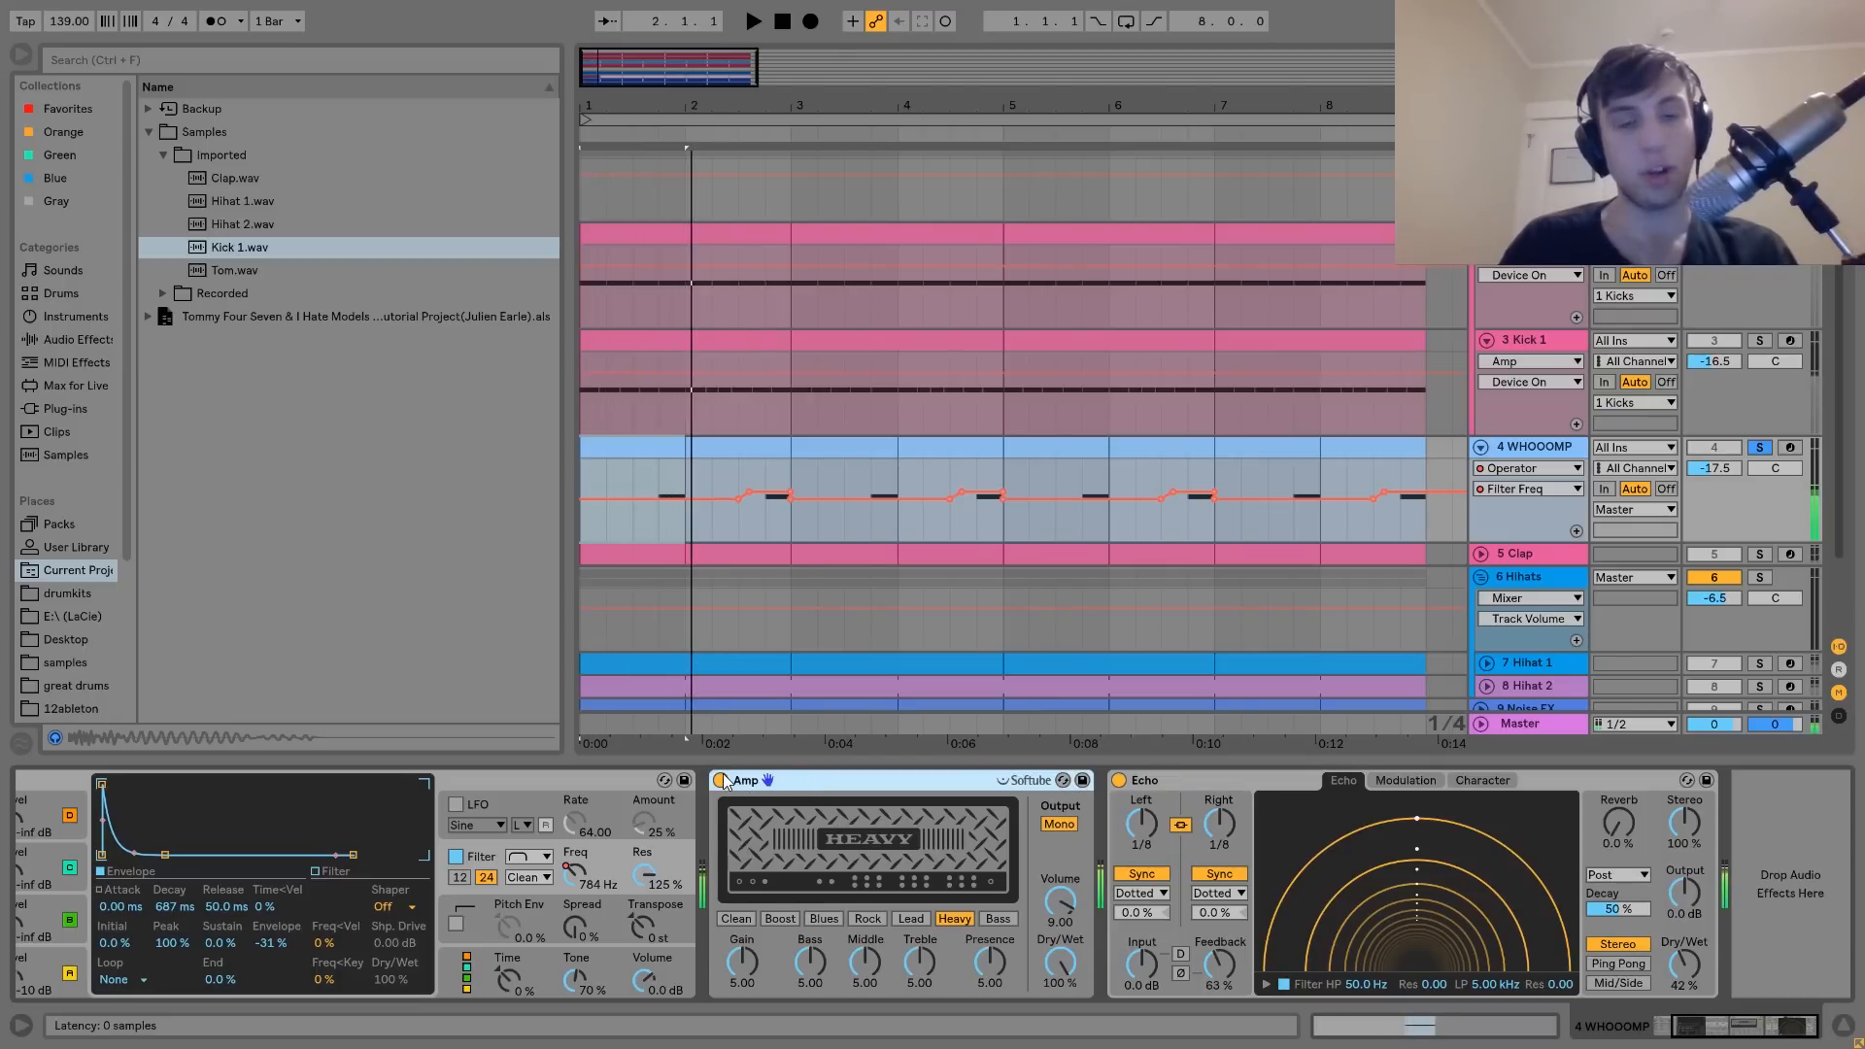
{"action": "left_click", "coordinate": [720, 780]}
{"action": "key", "text": "space"}
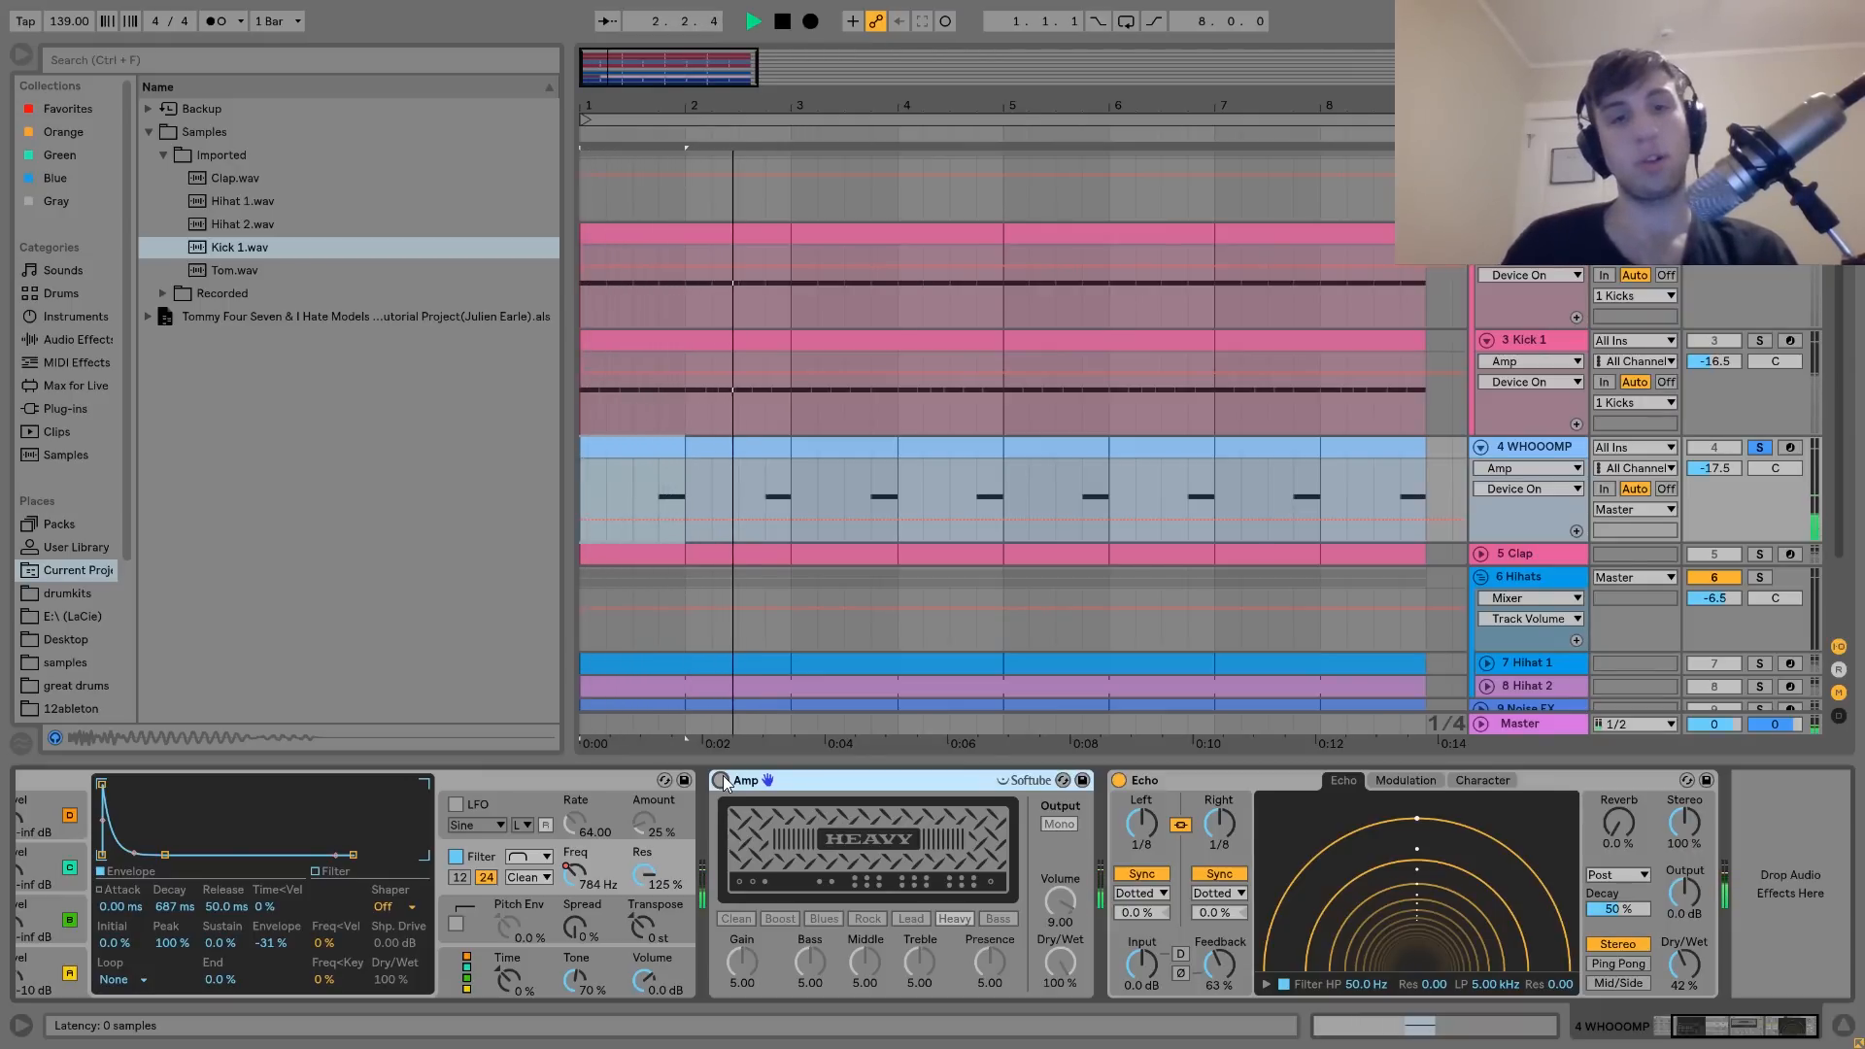
{"action": "left_click", "coordinate": [720, 780]}
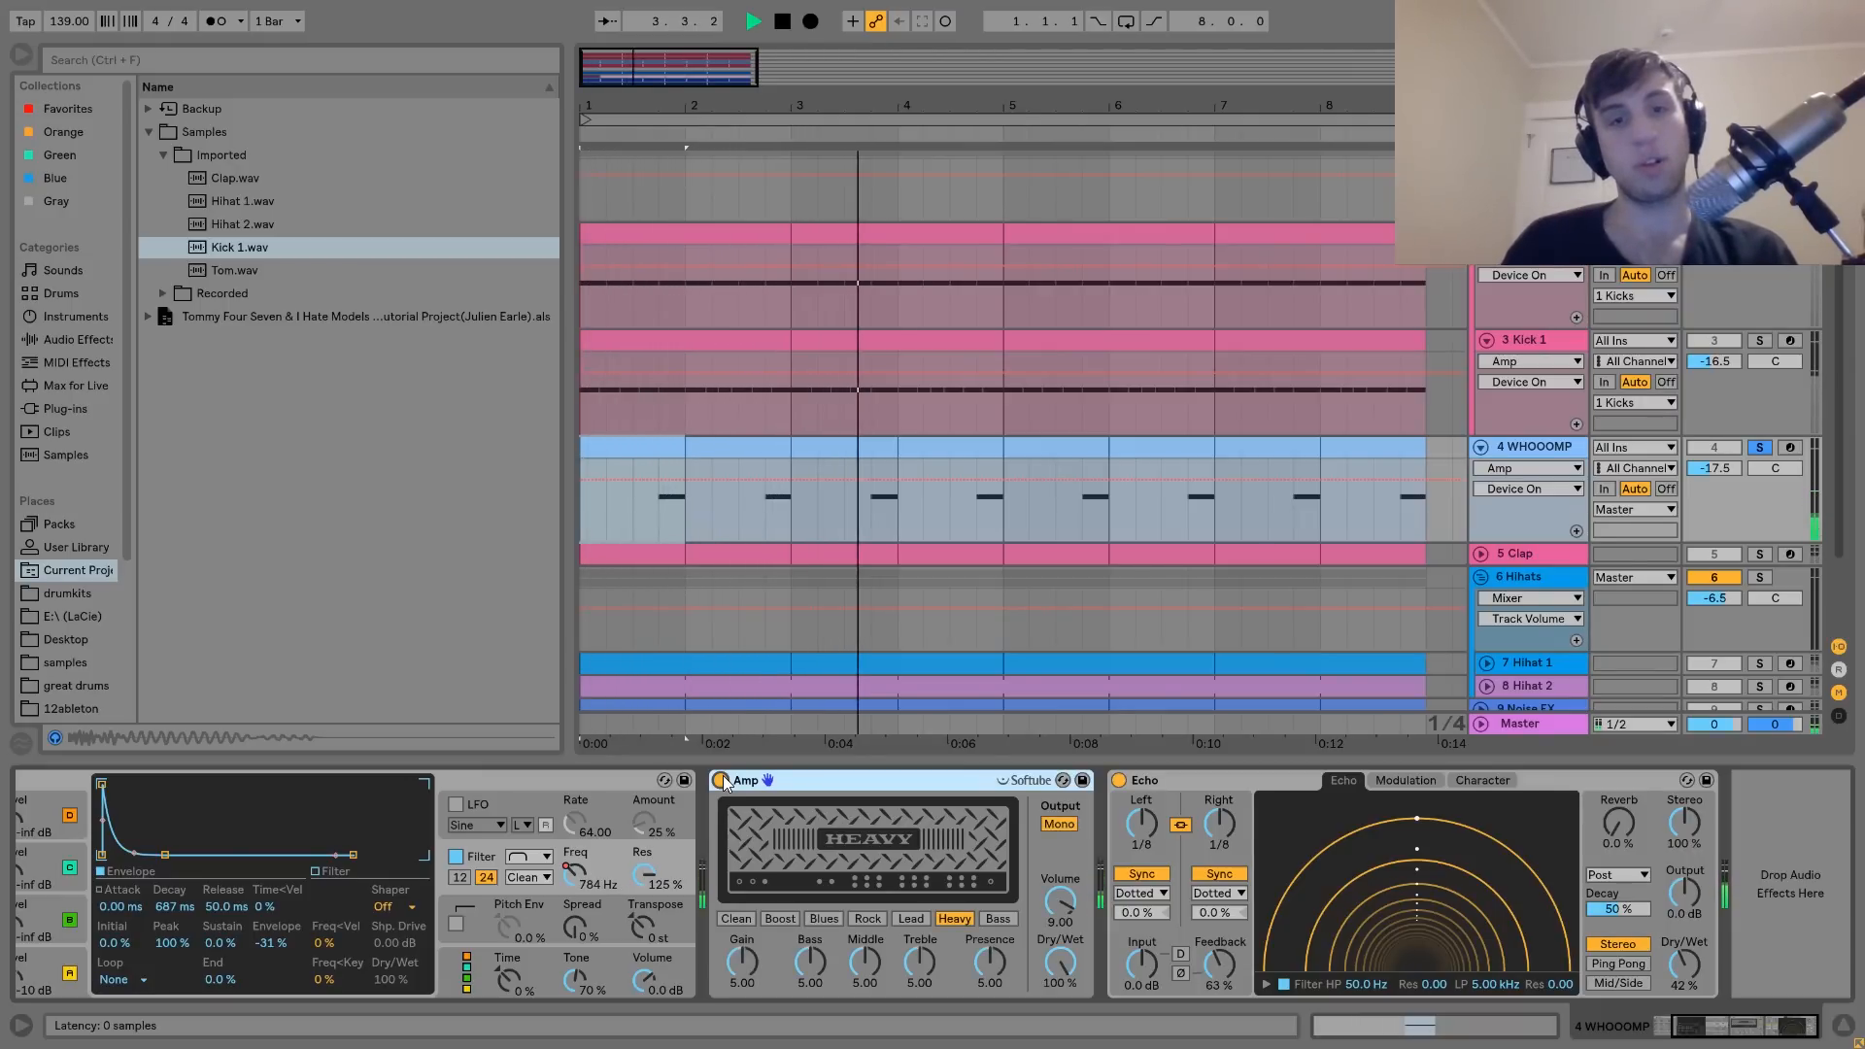
{"action": "key", "text": "space"}
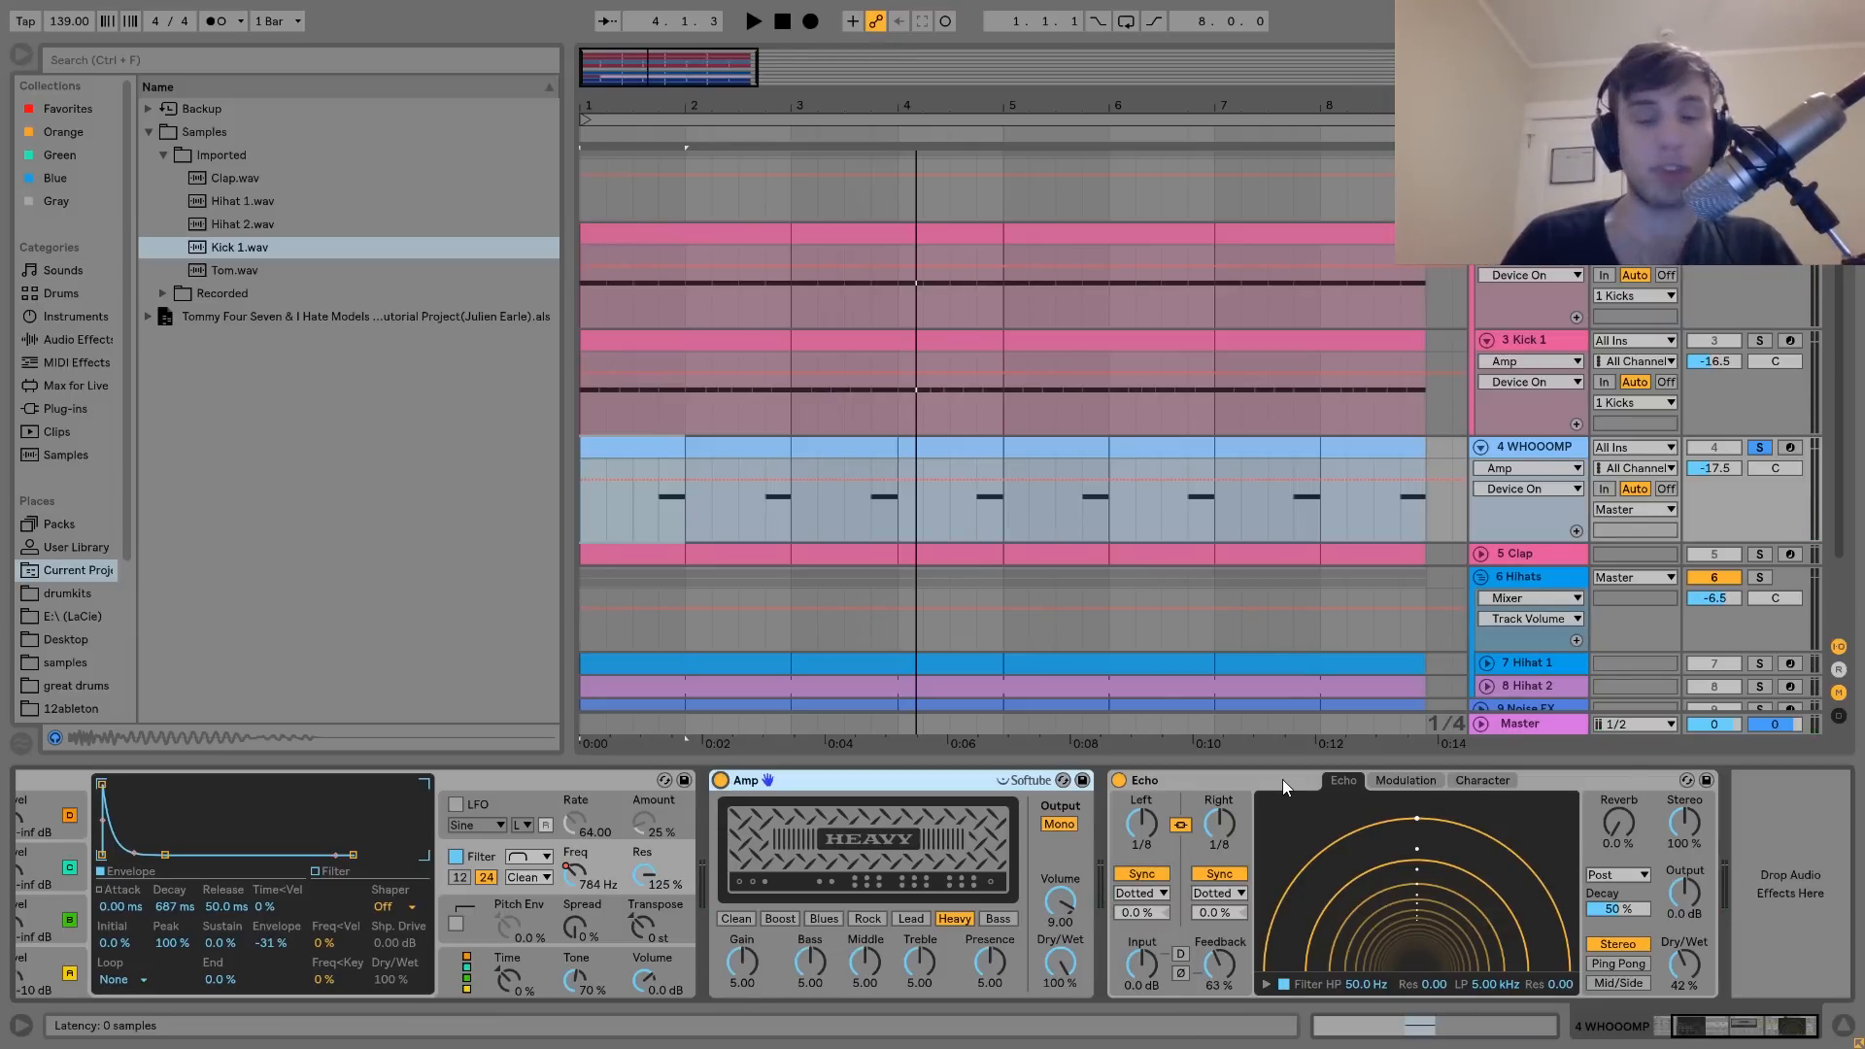
Play the WHOOOMP track and unsolo it during playback to hear it within the full loop
{"action": "key", "text": "space"}
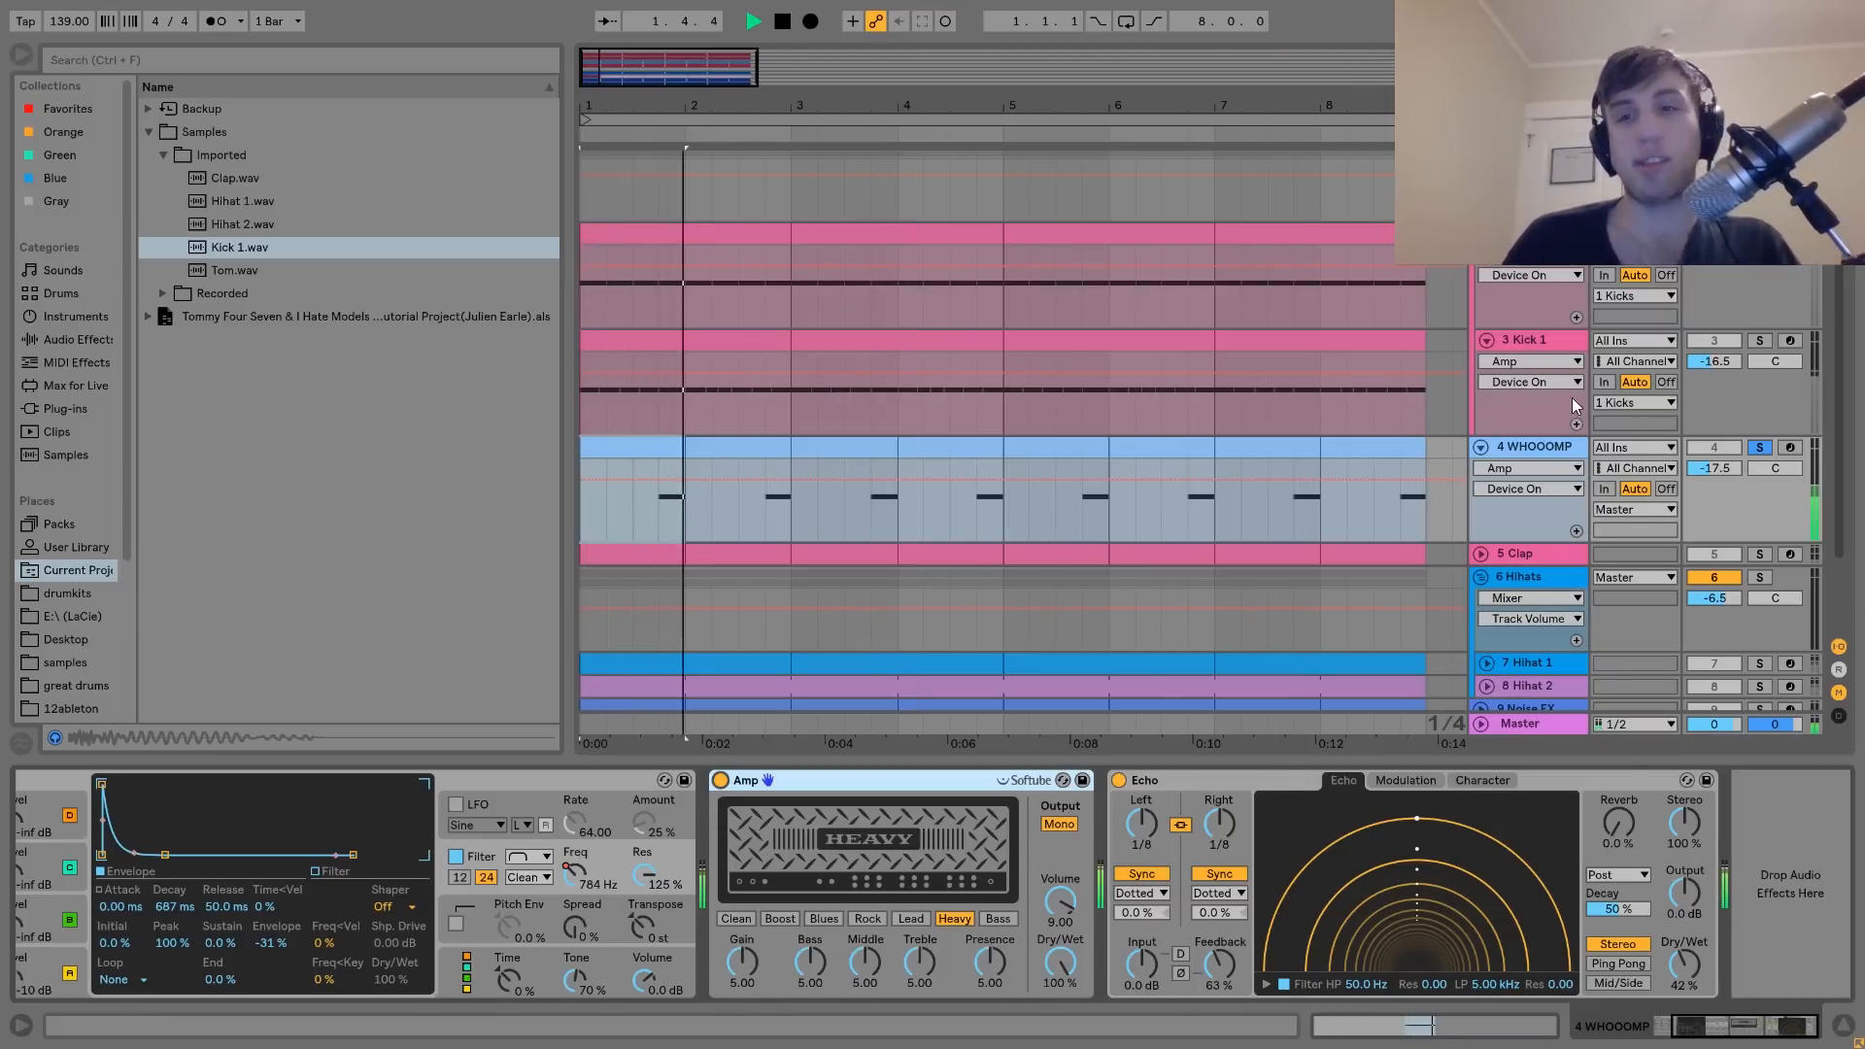
{"action": "left_click", "coordinate": [1761, 447]}
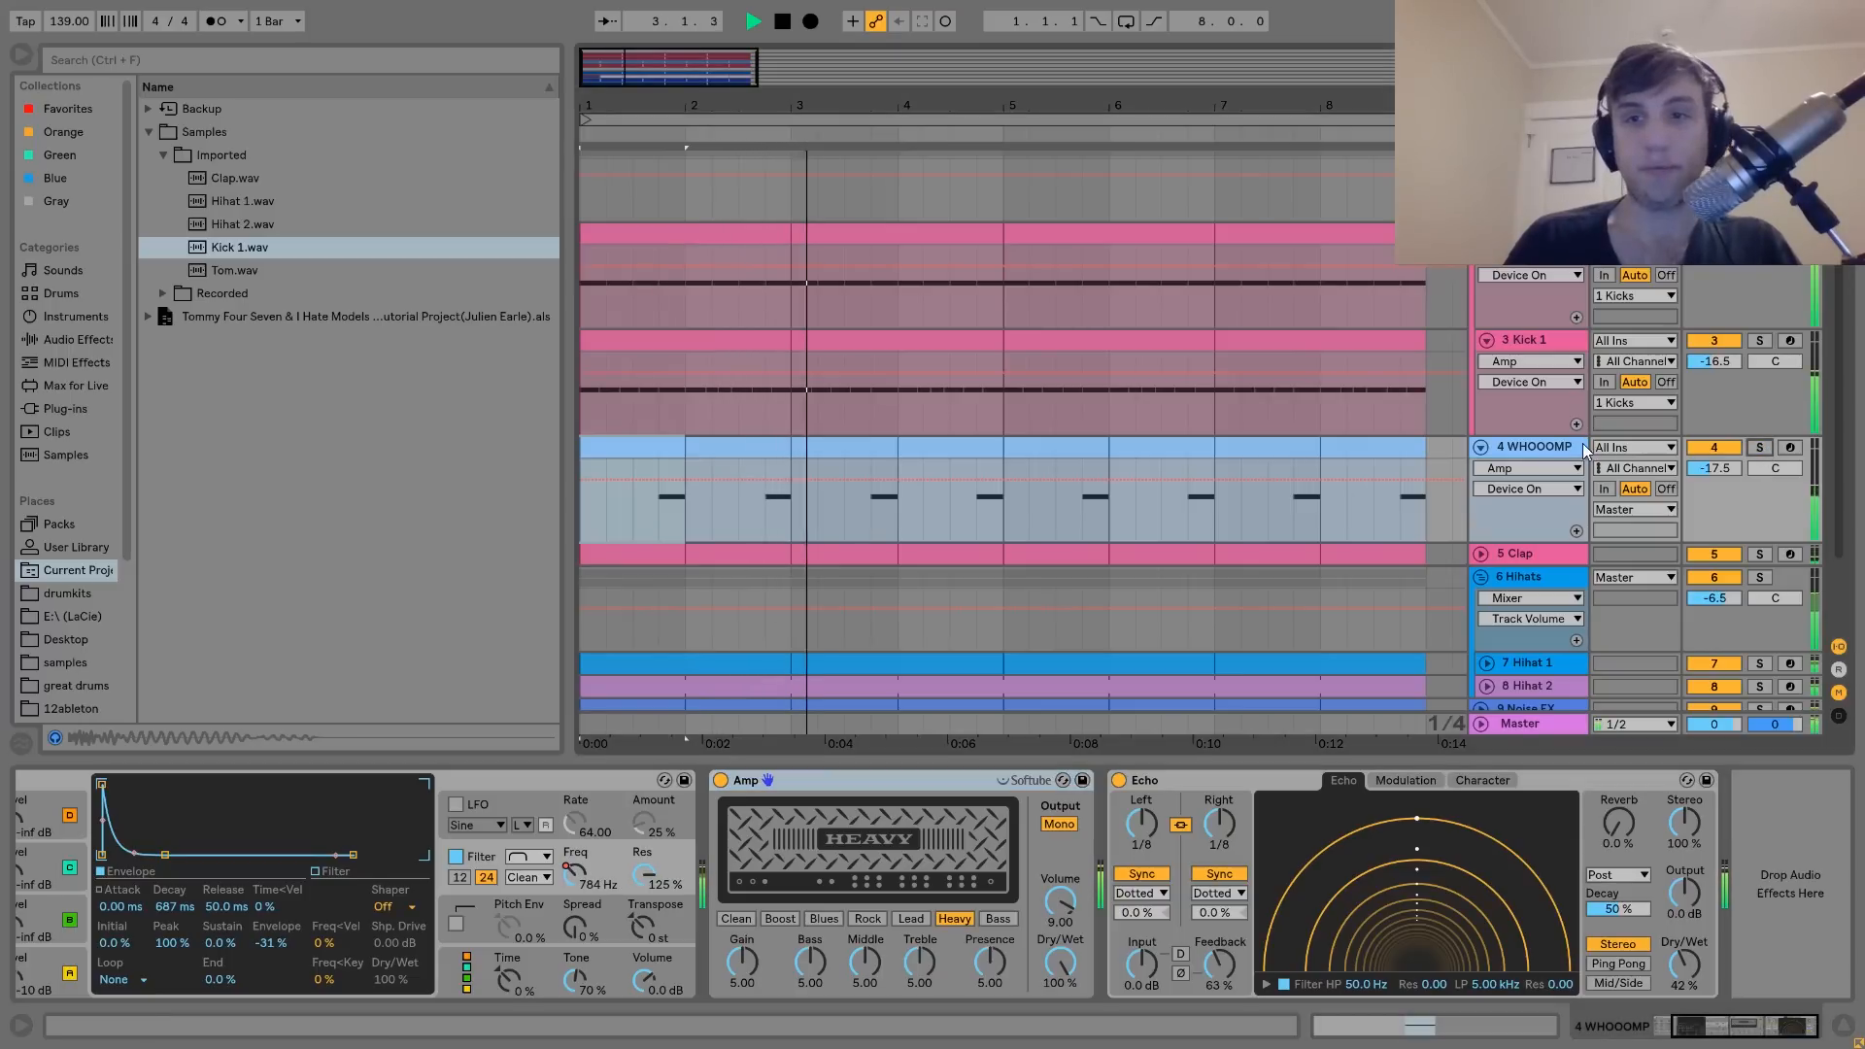
{"action": "key", "text": "space"}
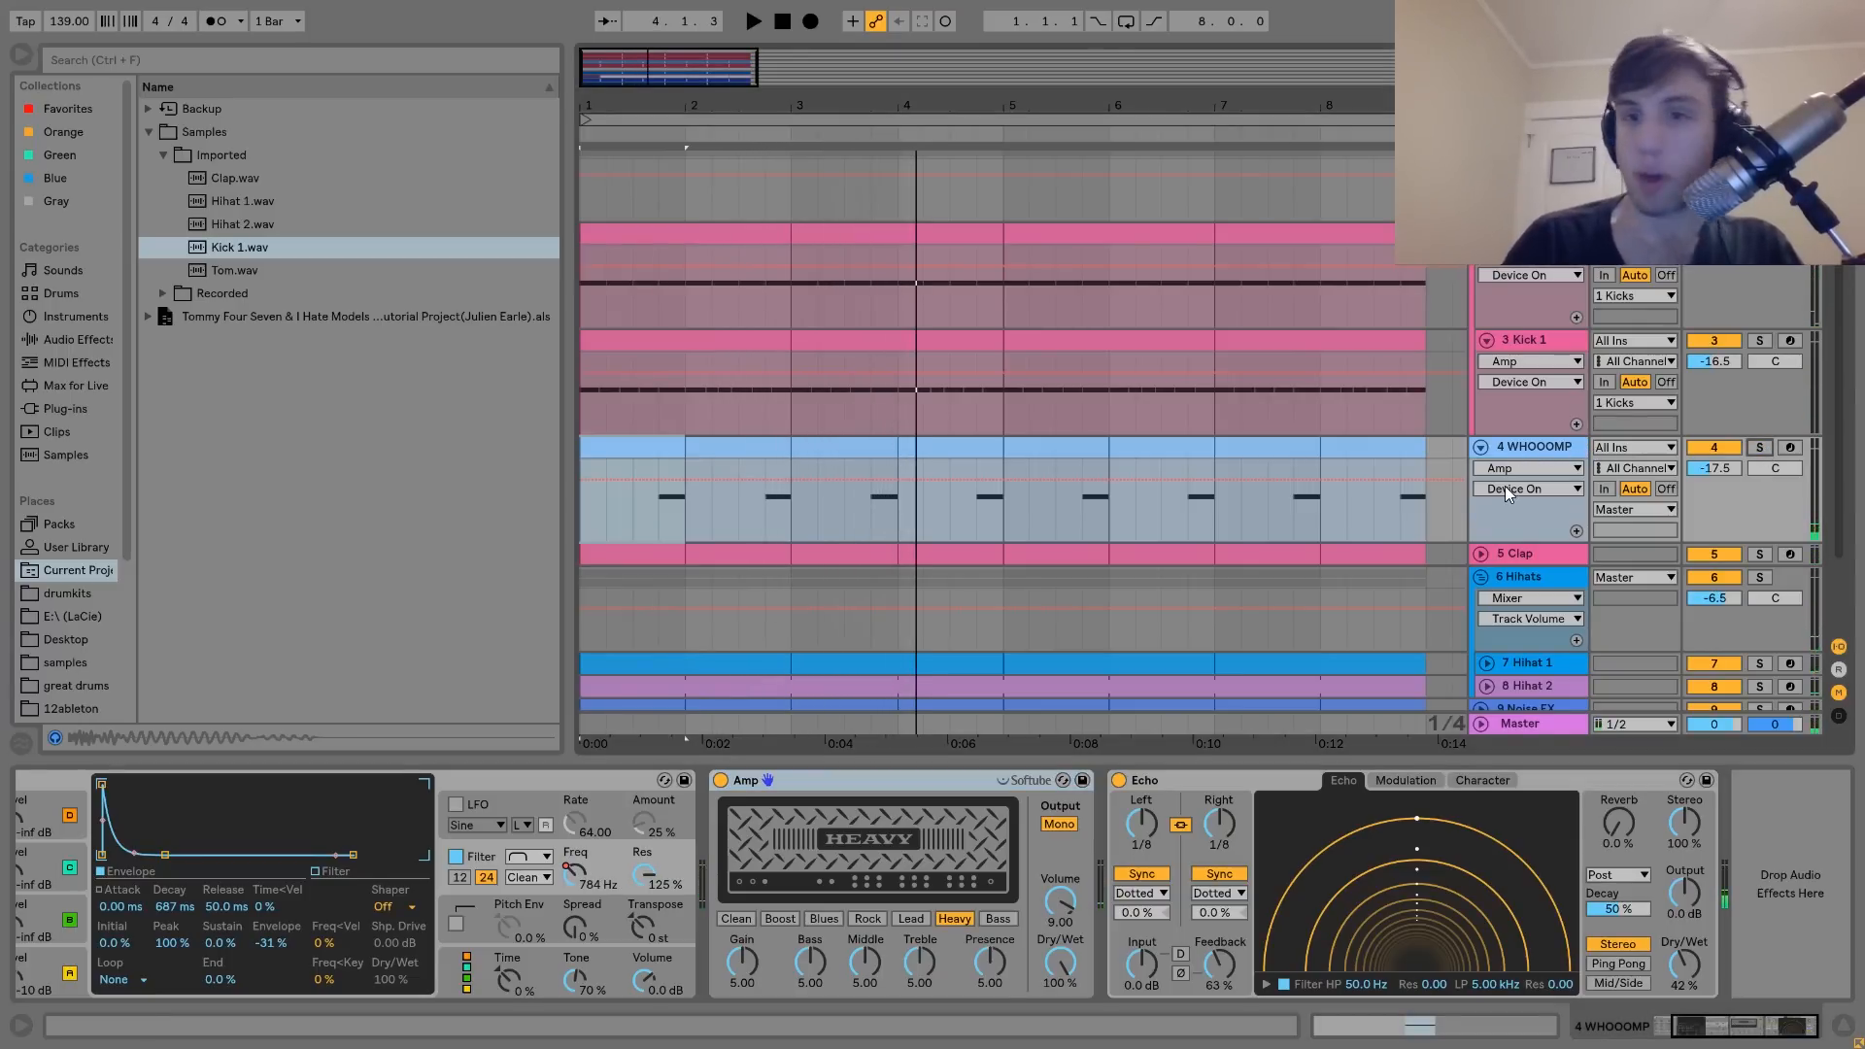
Solo the Clap track, unfold it in the arrangement, show its devices and play it back
{"action": "left_click", "coordinate": [1761, 555]}
{"action": "scroll", "coordinate": [1761, 555], "scroll_direction": "down", "scroll_amount": 2}
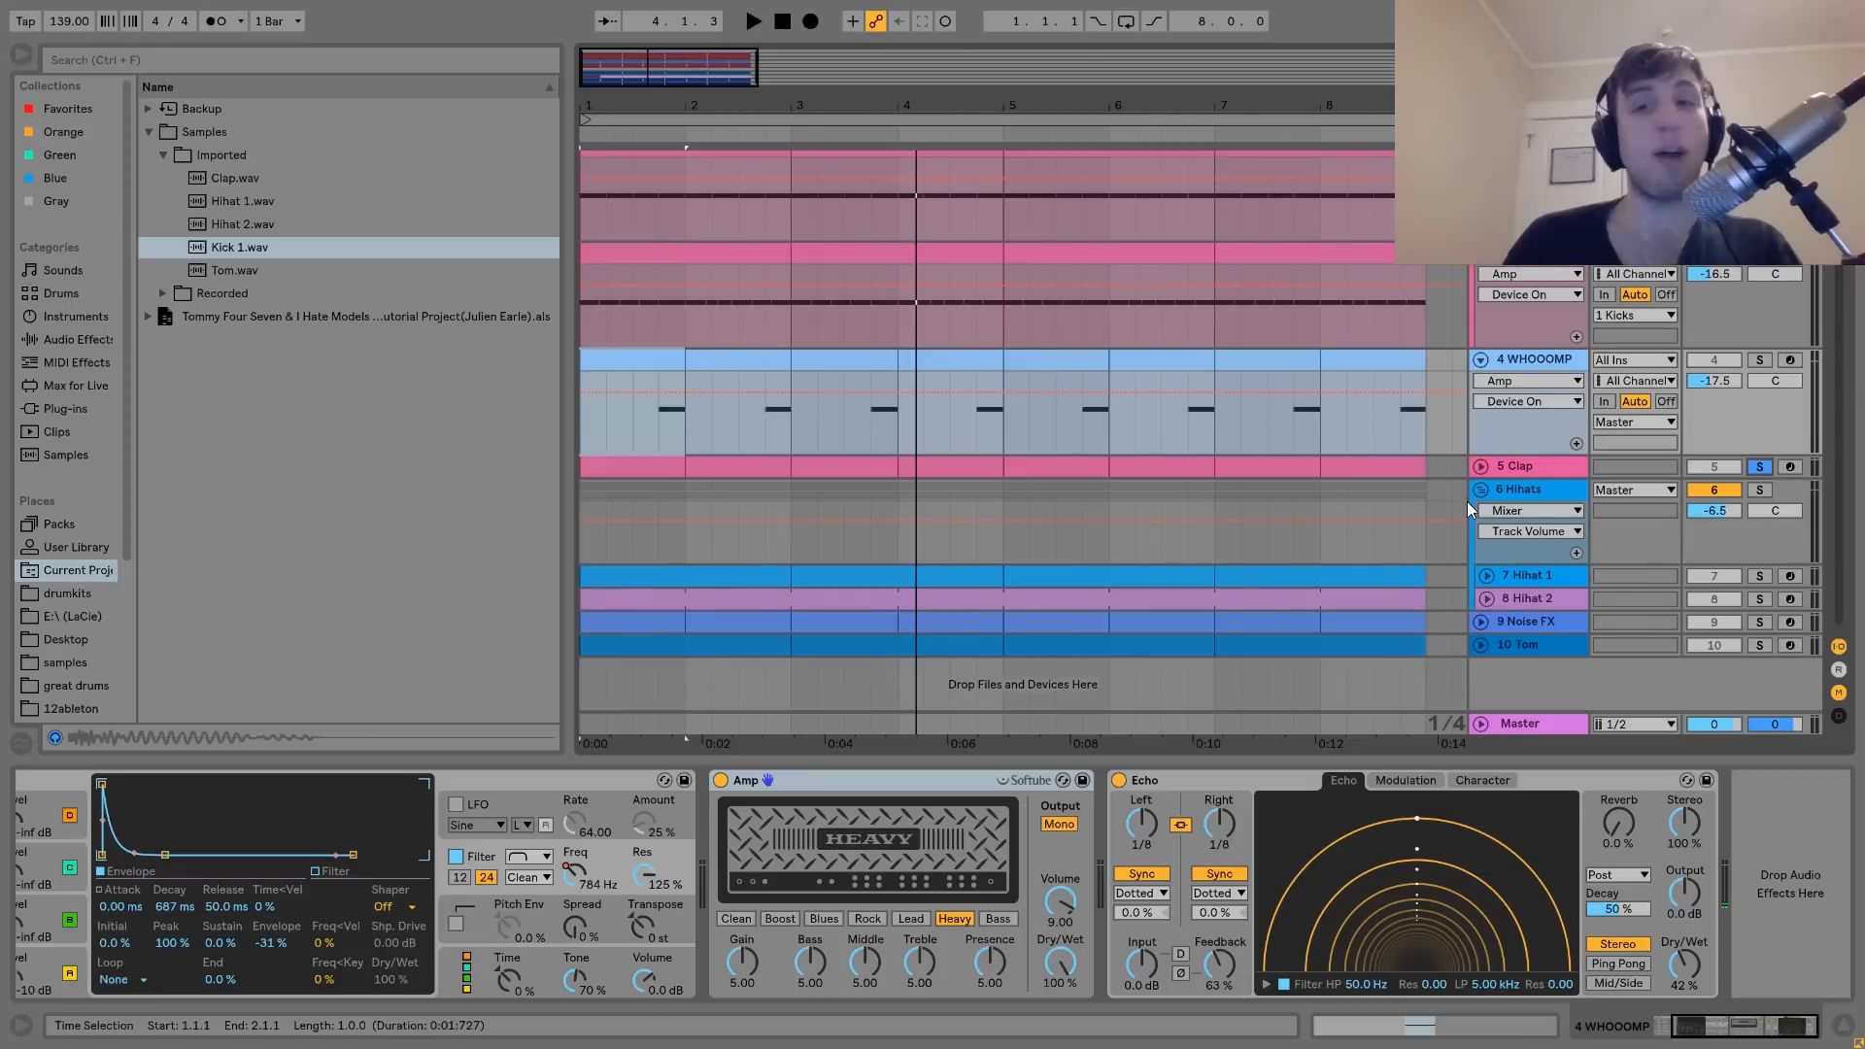
{"action": "left_click", "coordinate": [1481, 467]}
{"action": "left_click", "coordinate": [1525, 470]}
{"action": "key", "text": "space"}
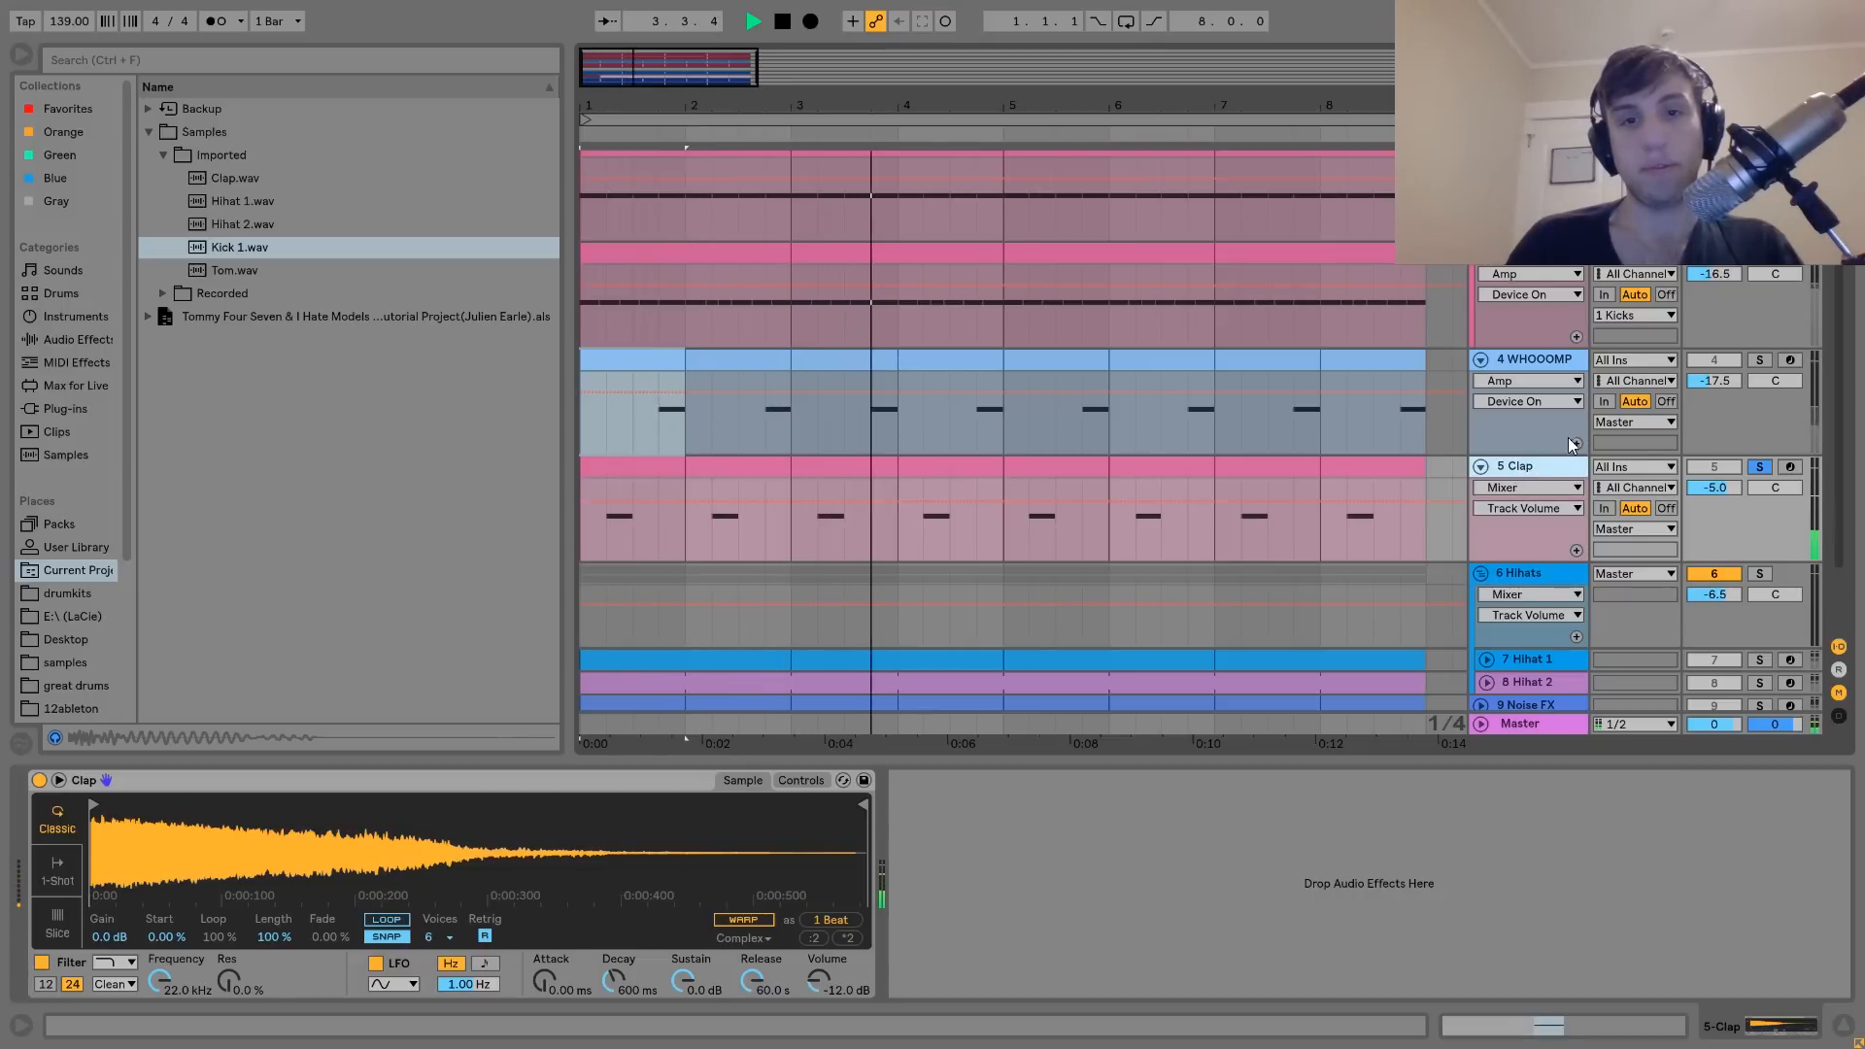
{"action": "key", "text": "space"}
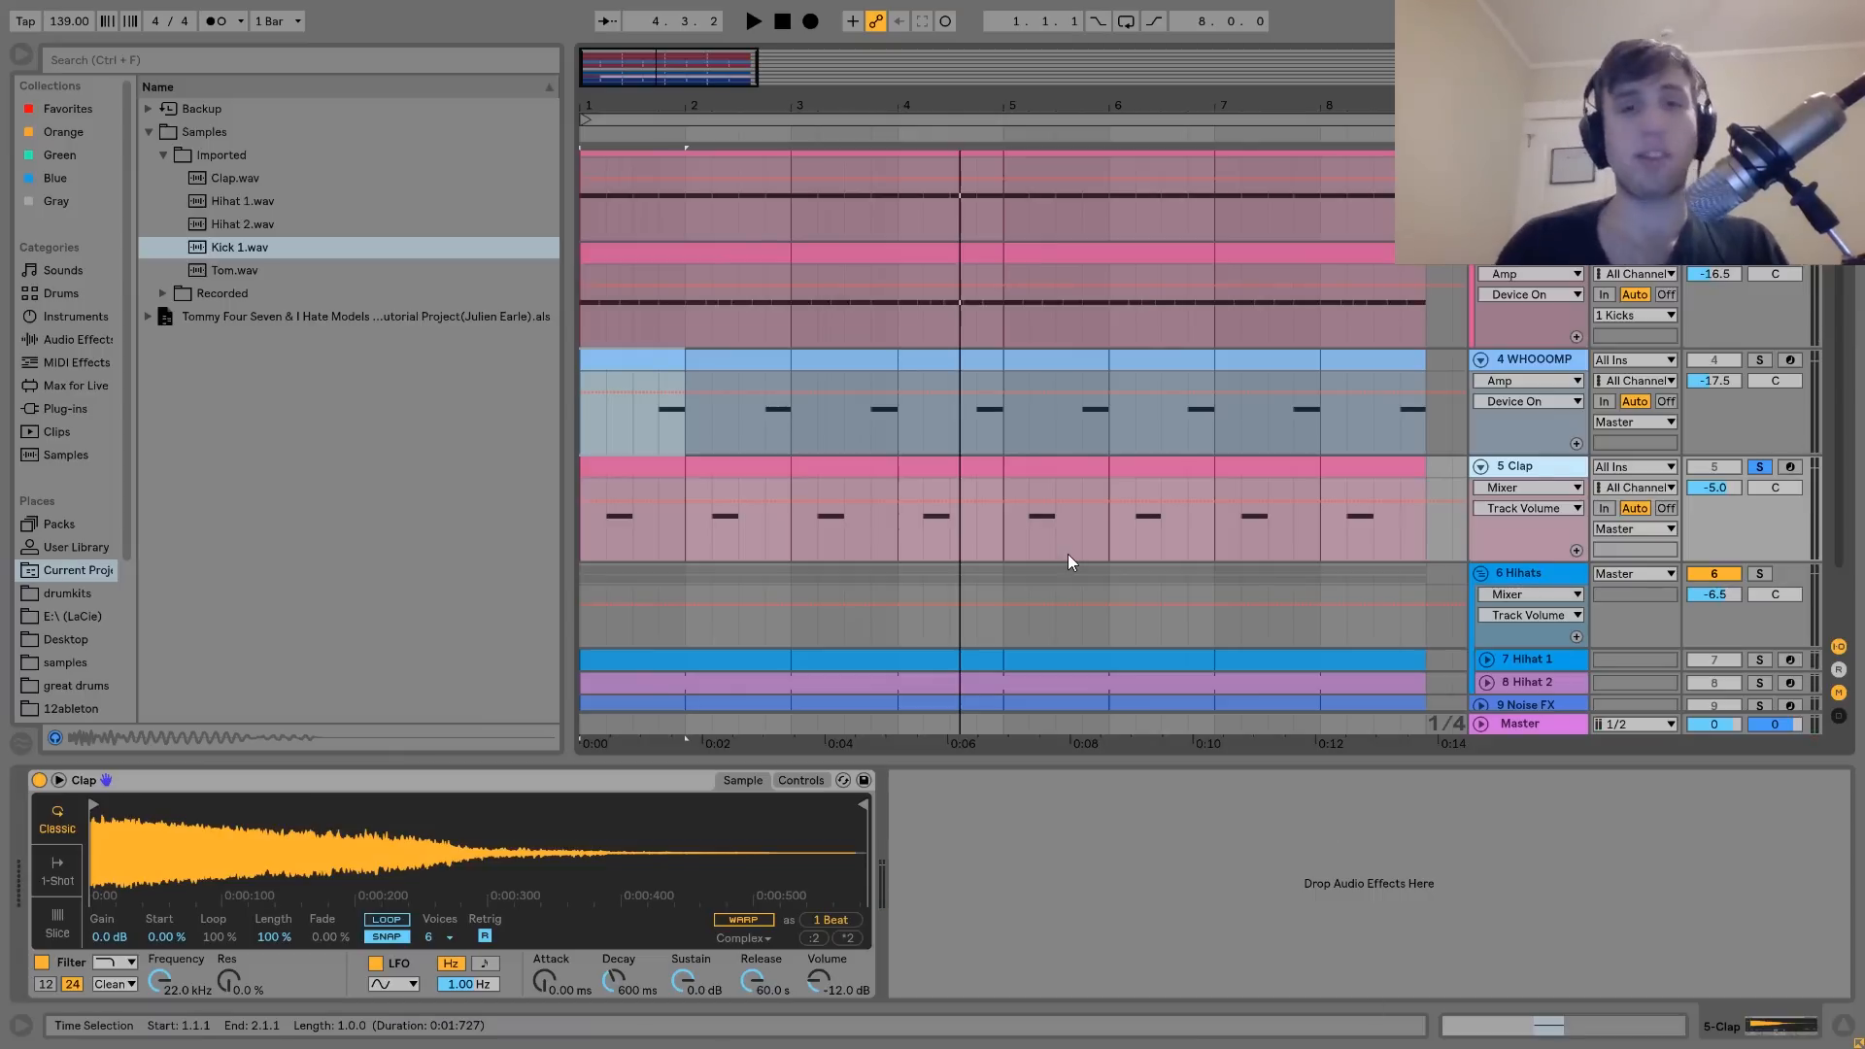
Unsolo the Clap track and play the full loop several times to hear the clap with the other drums
{"action": "left_click", "coordinate": [1756, 467]}
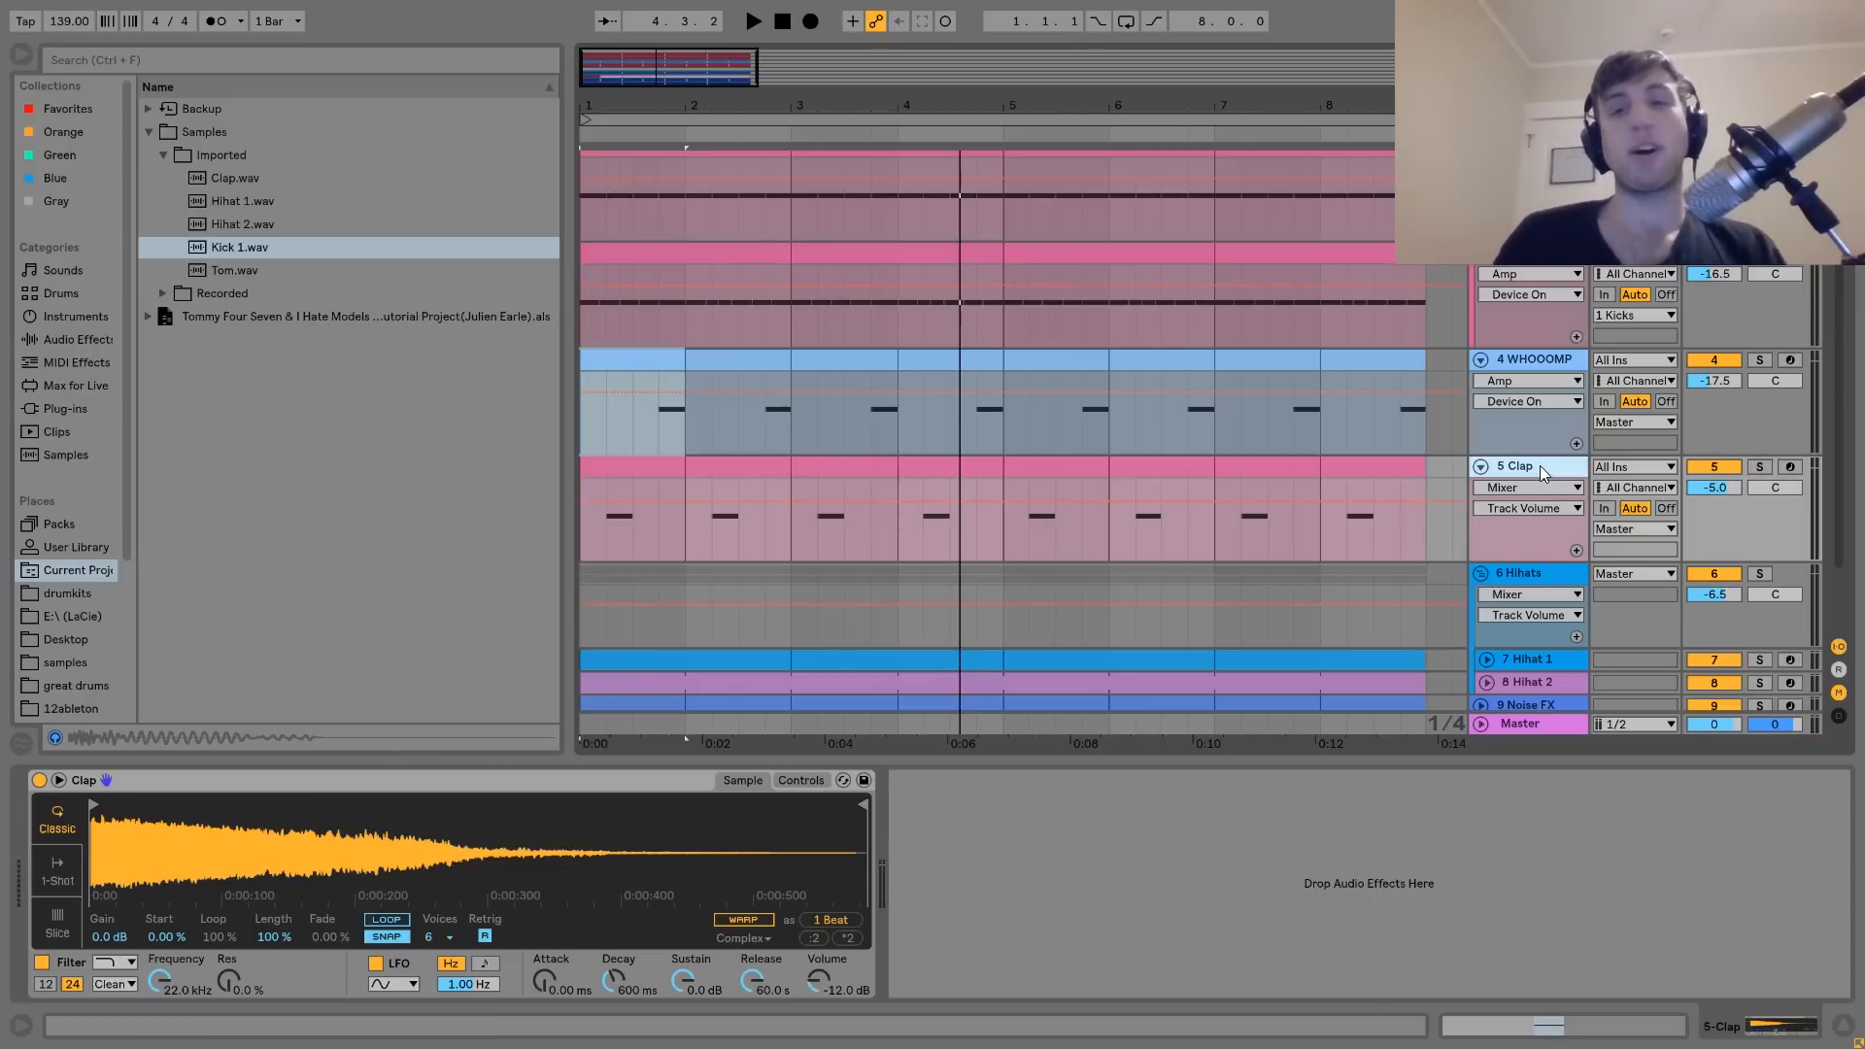
{"action": "left_click", "coordinate": [1483, 358]}
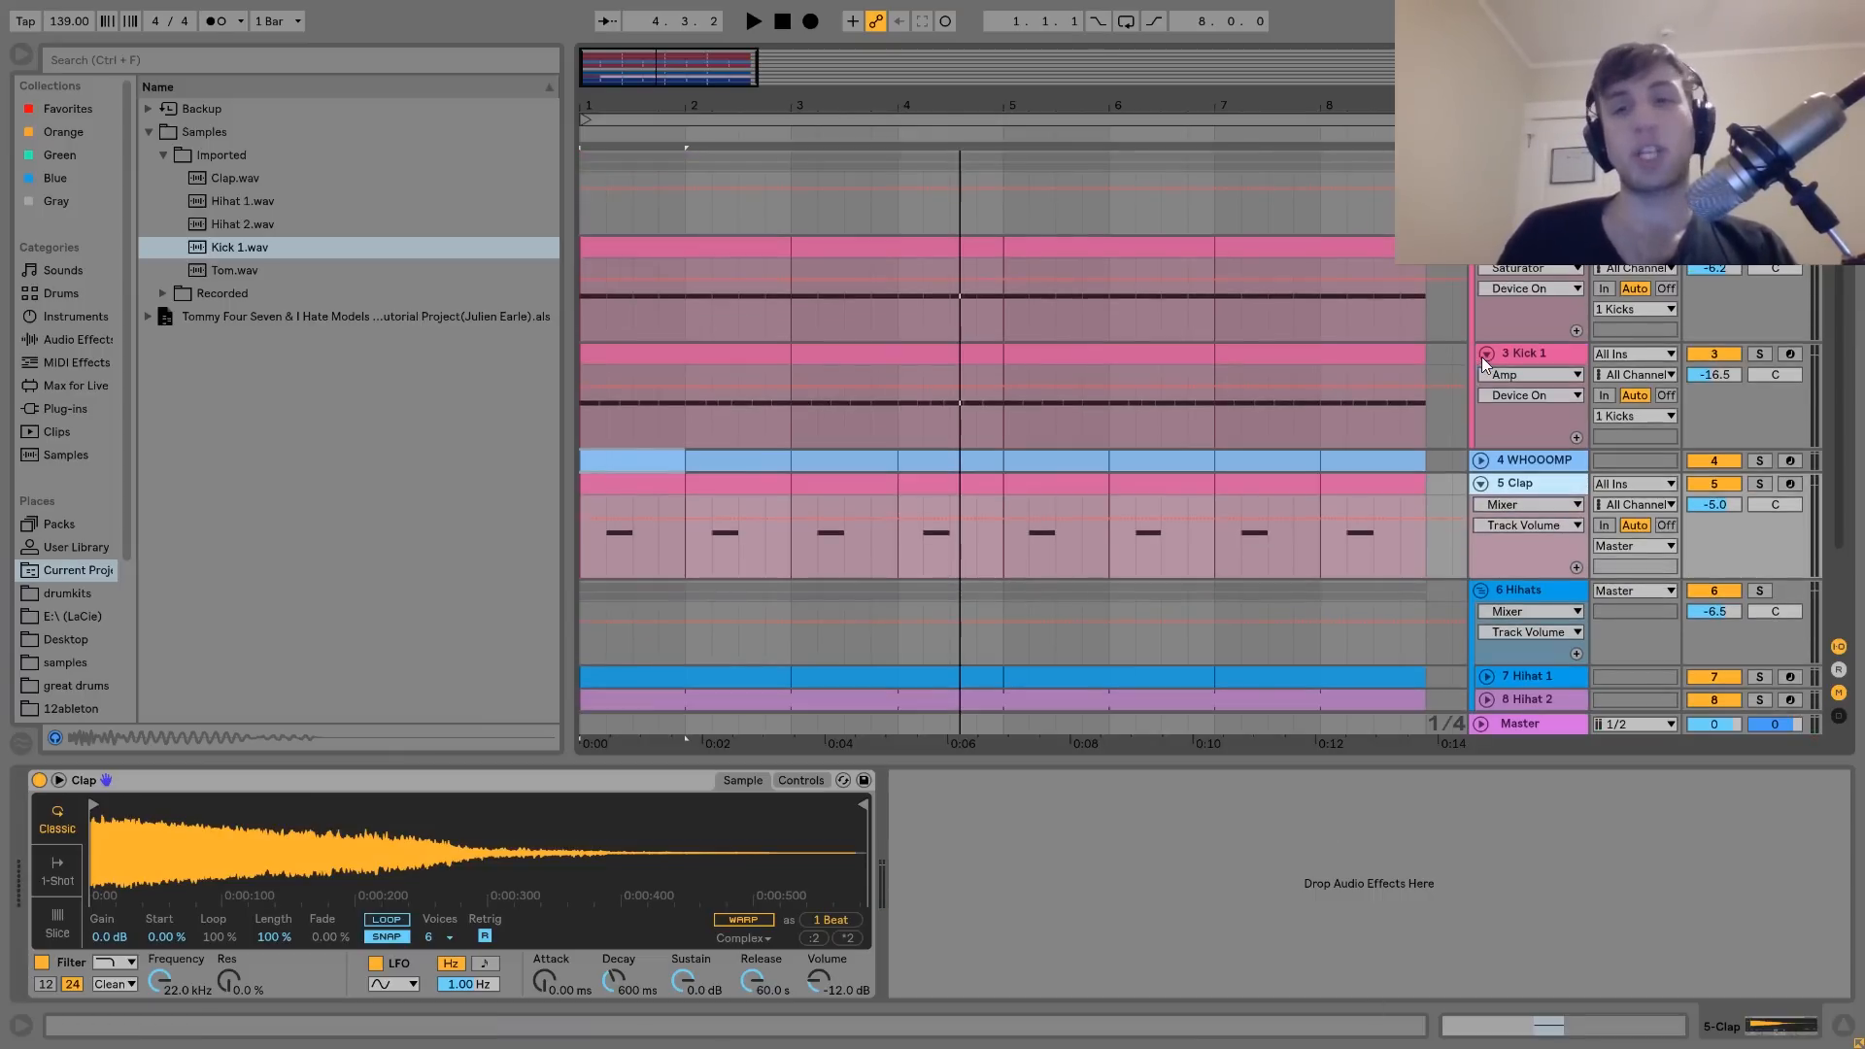
{"action": "left_click", "coordinate": [1479, 459]}
{"action": "scroll", "coordinate": [1478, 458], "scroll_direction": "down", "scroll_amount": 3}
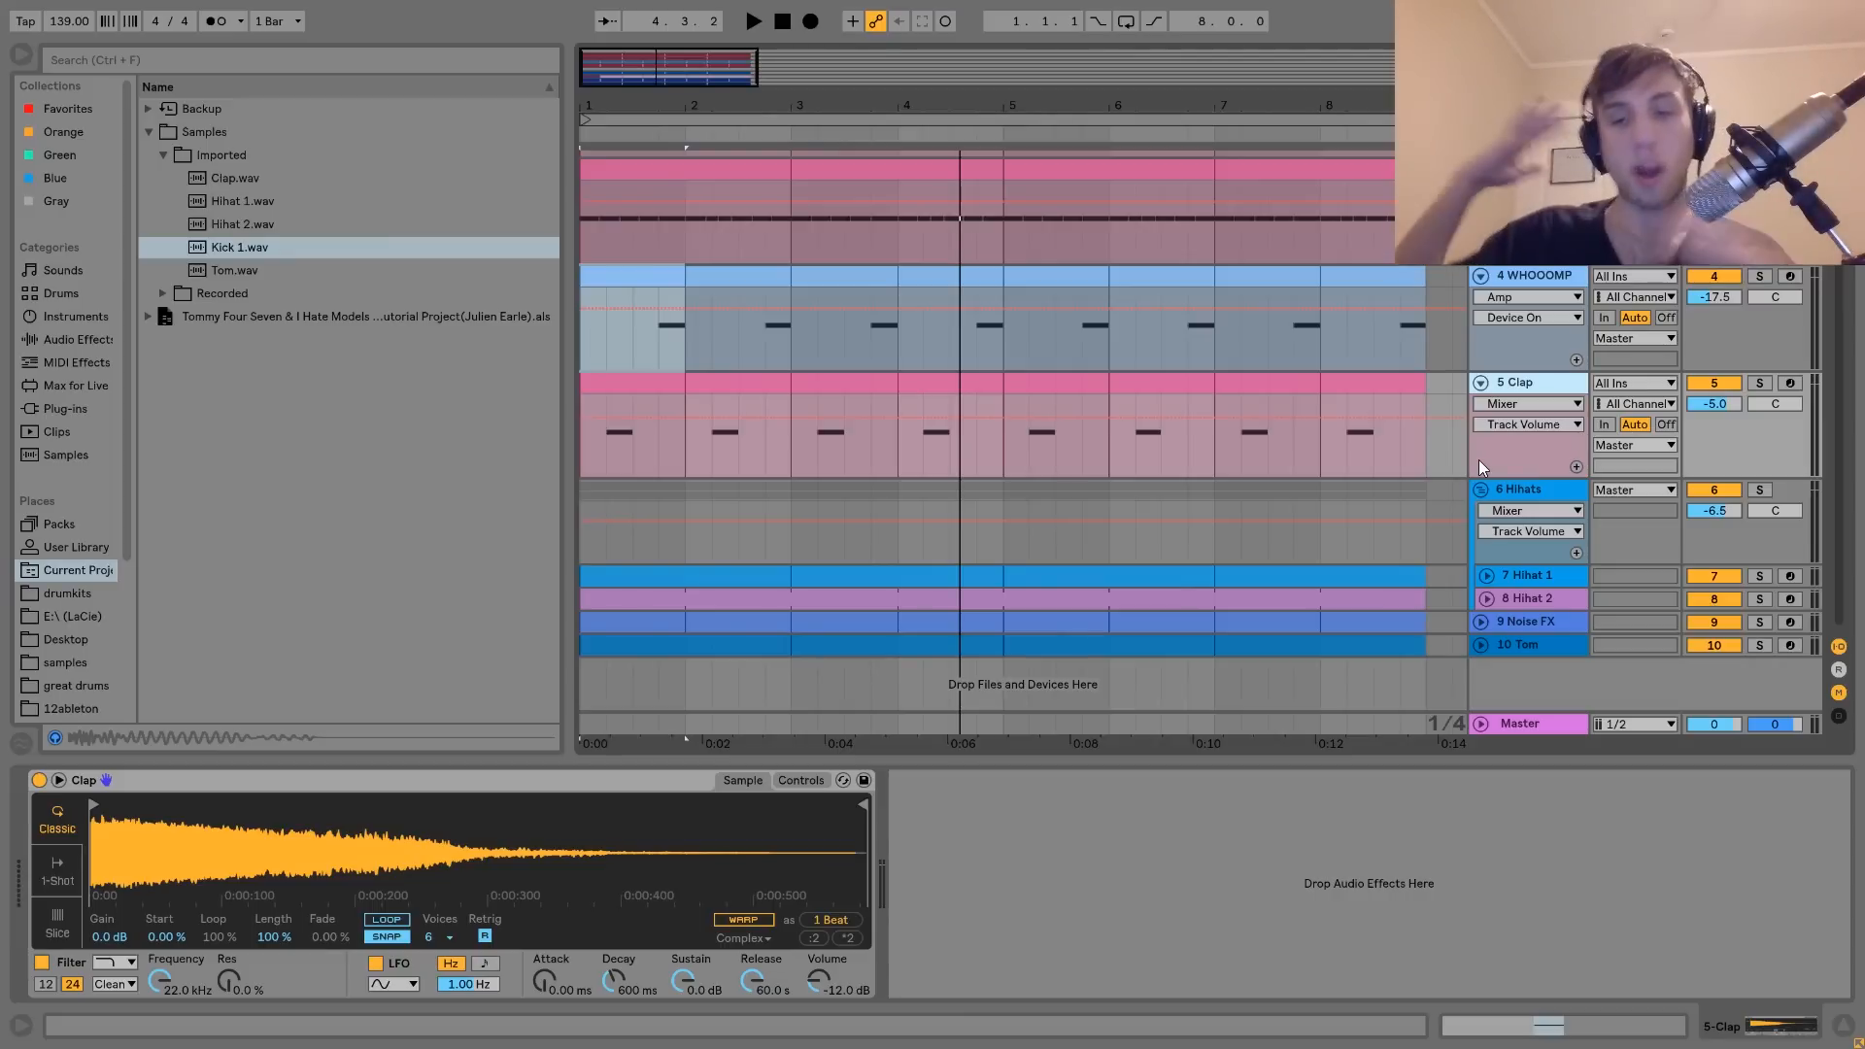
{"action": "key", "text": "space"}
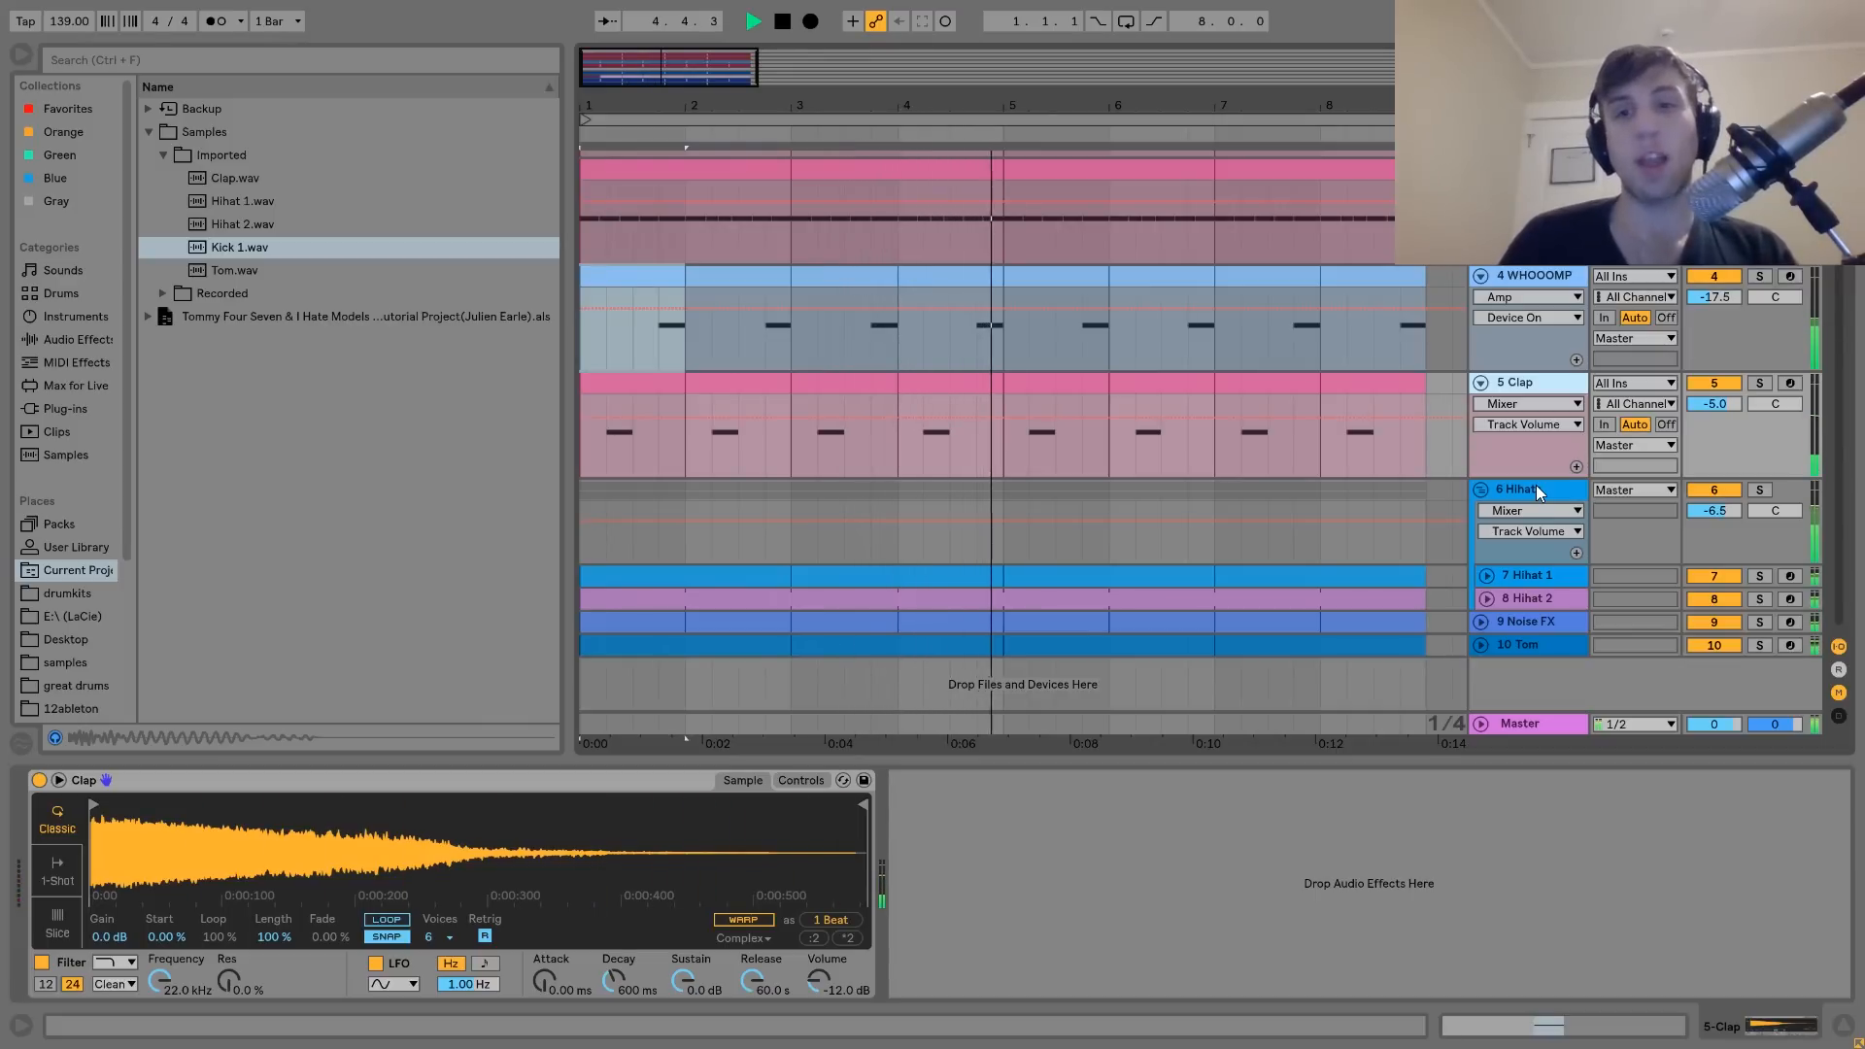
{"action": "key", "text": "space"}
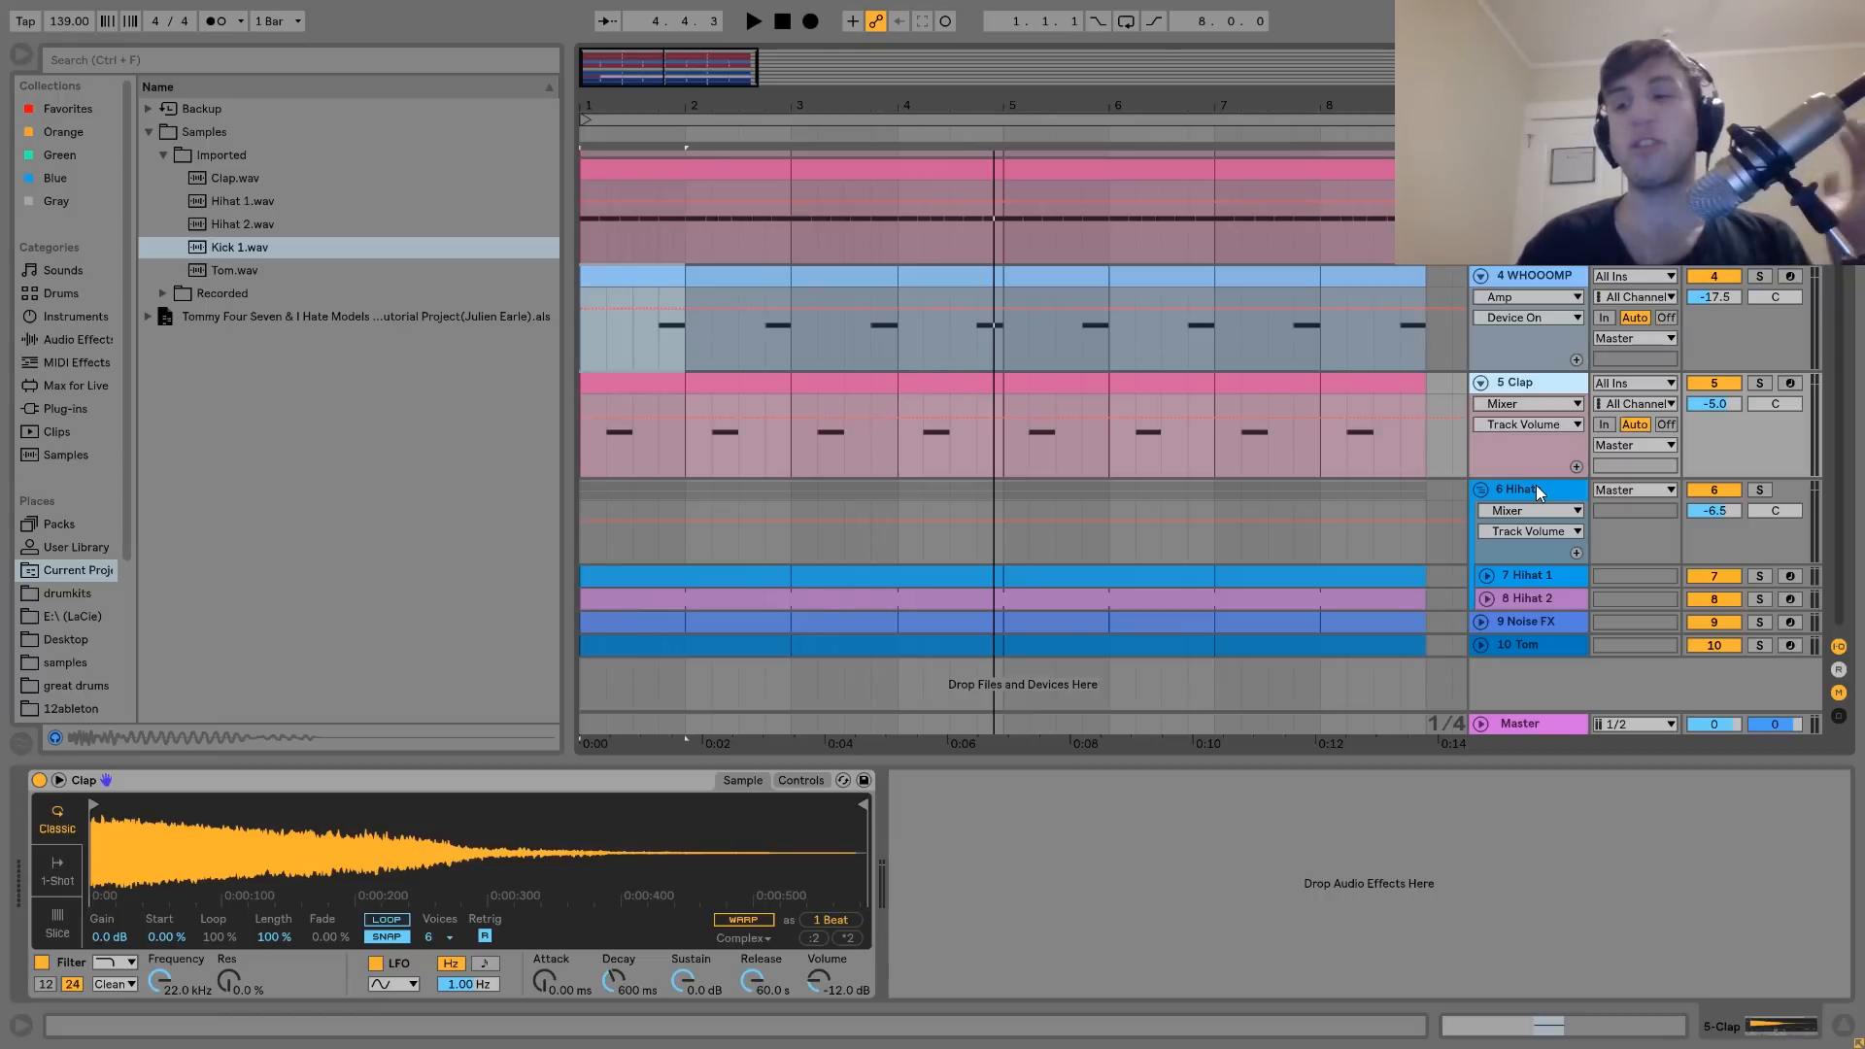
{"action": "key", "text": "space"}
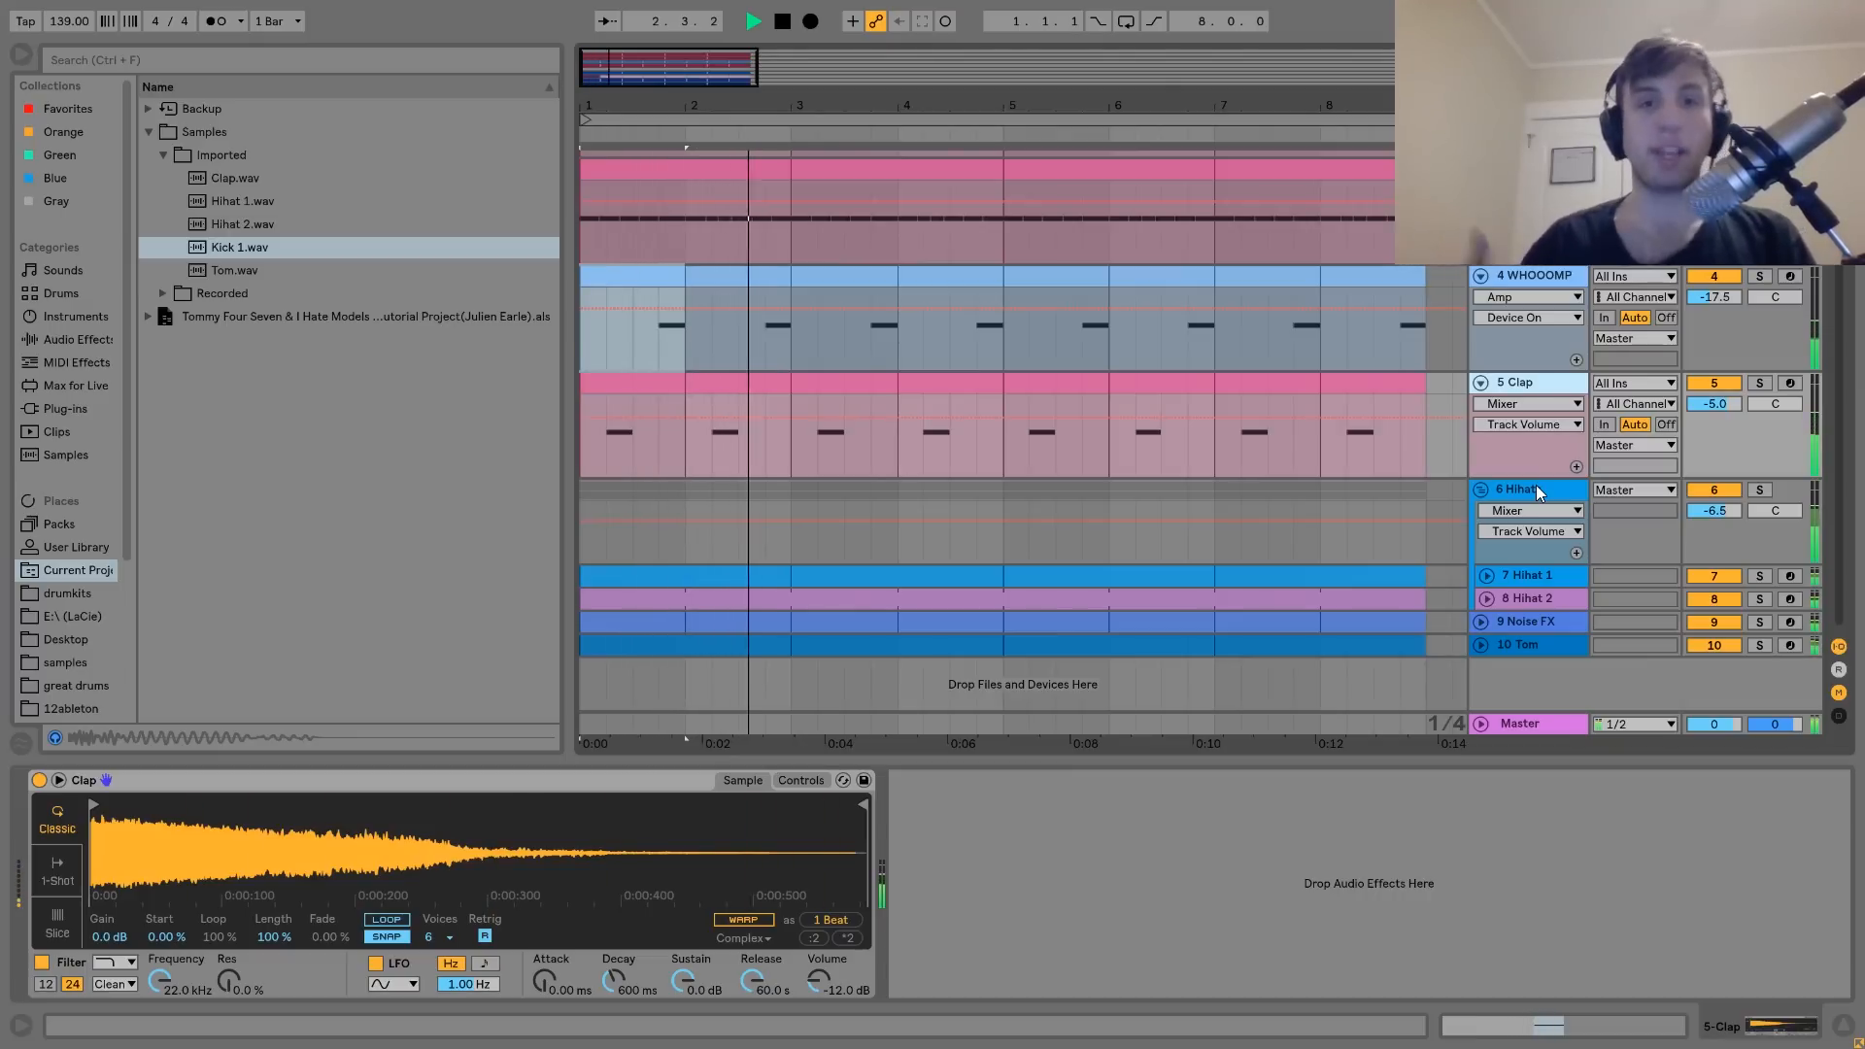
{"action": "key", "text": "space"}
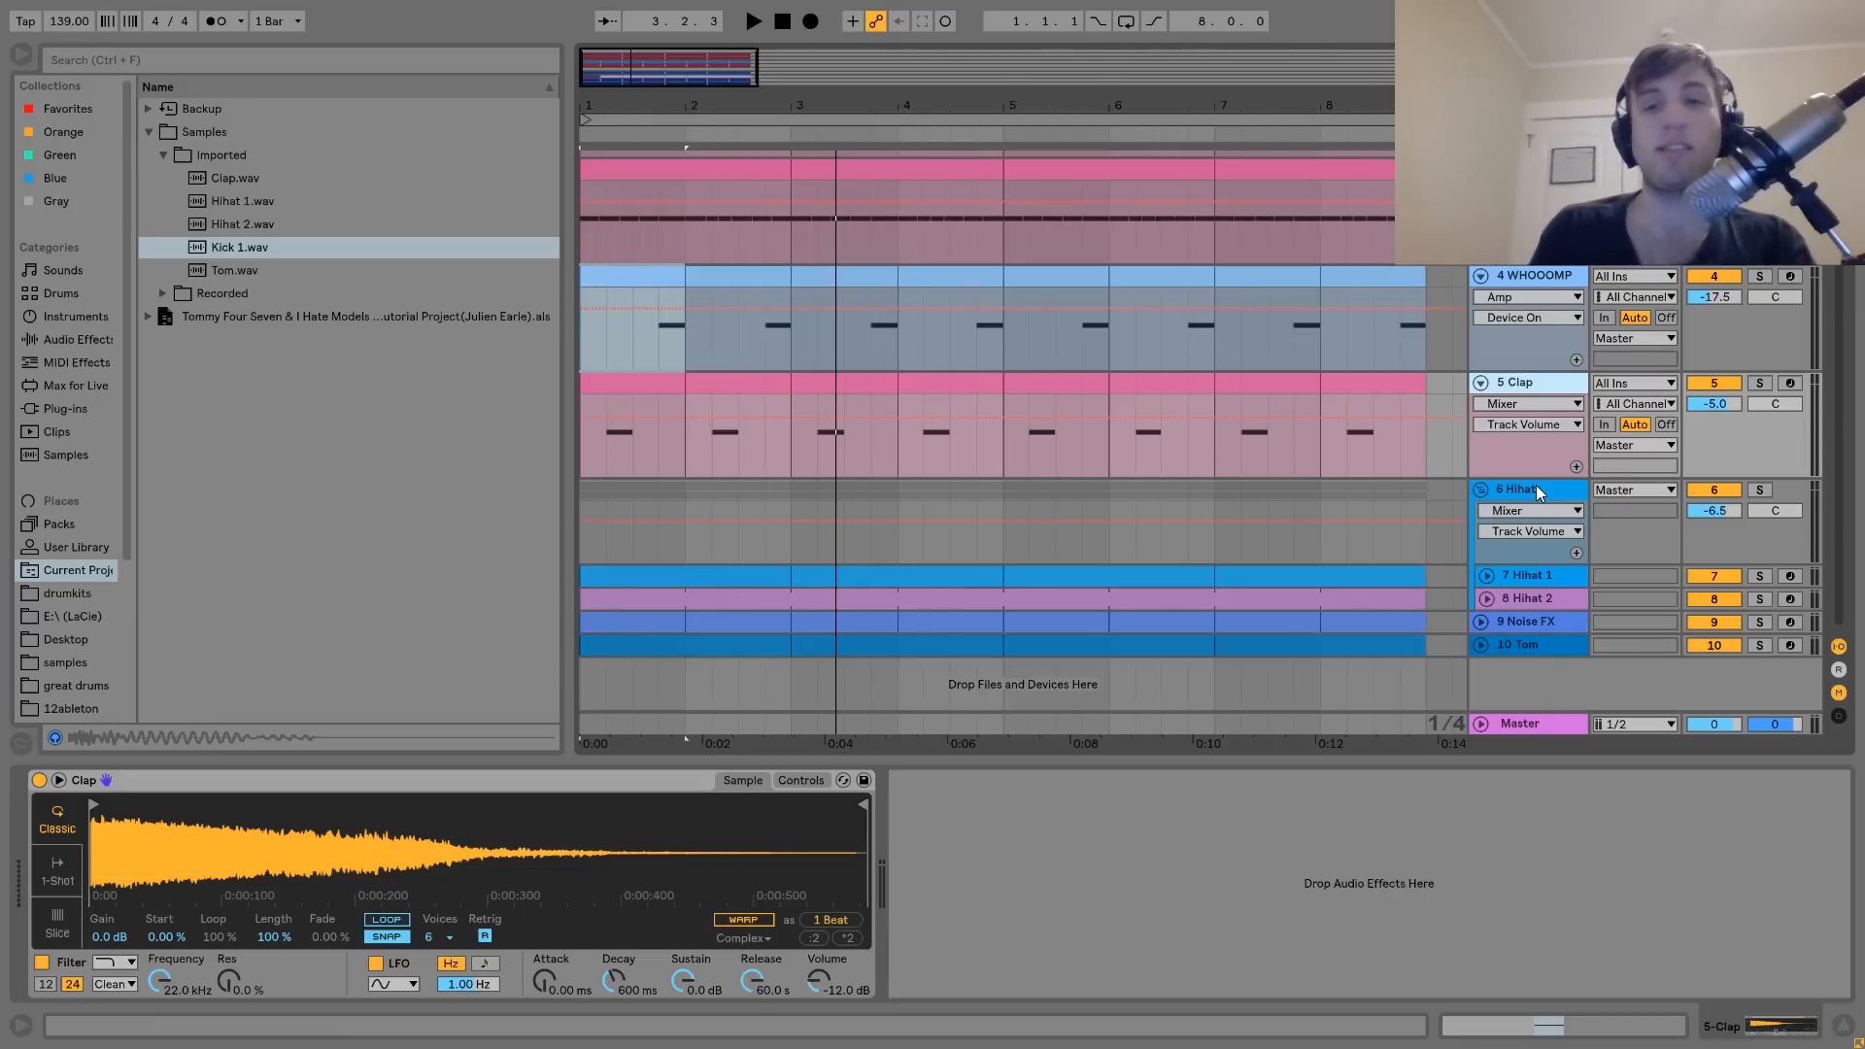
{"action": "key", "text": "space"}
{"action": "key", "text": "space"}
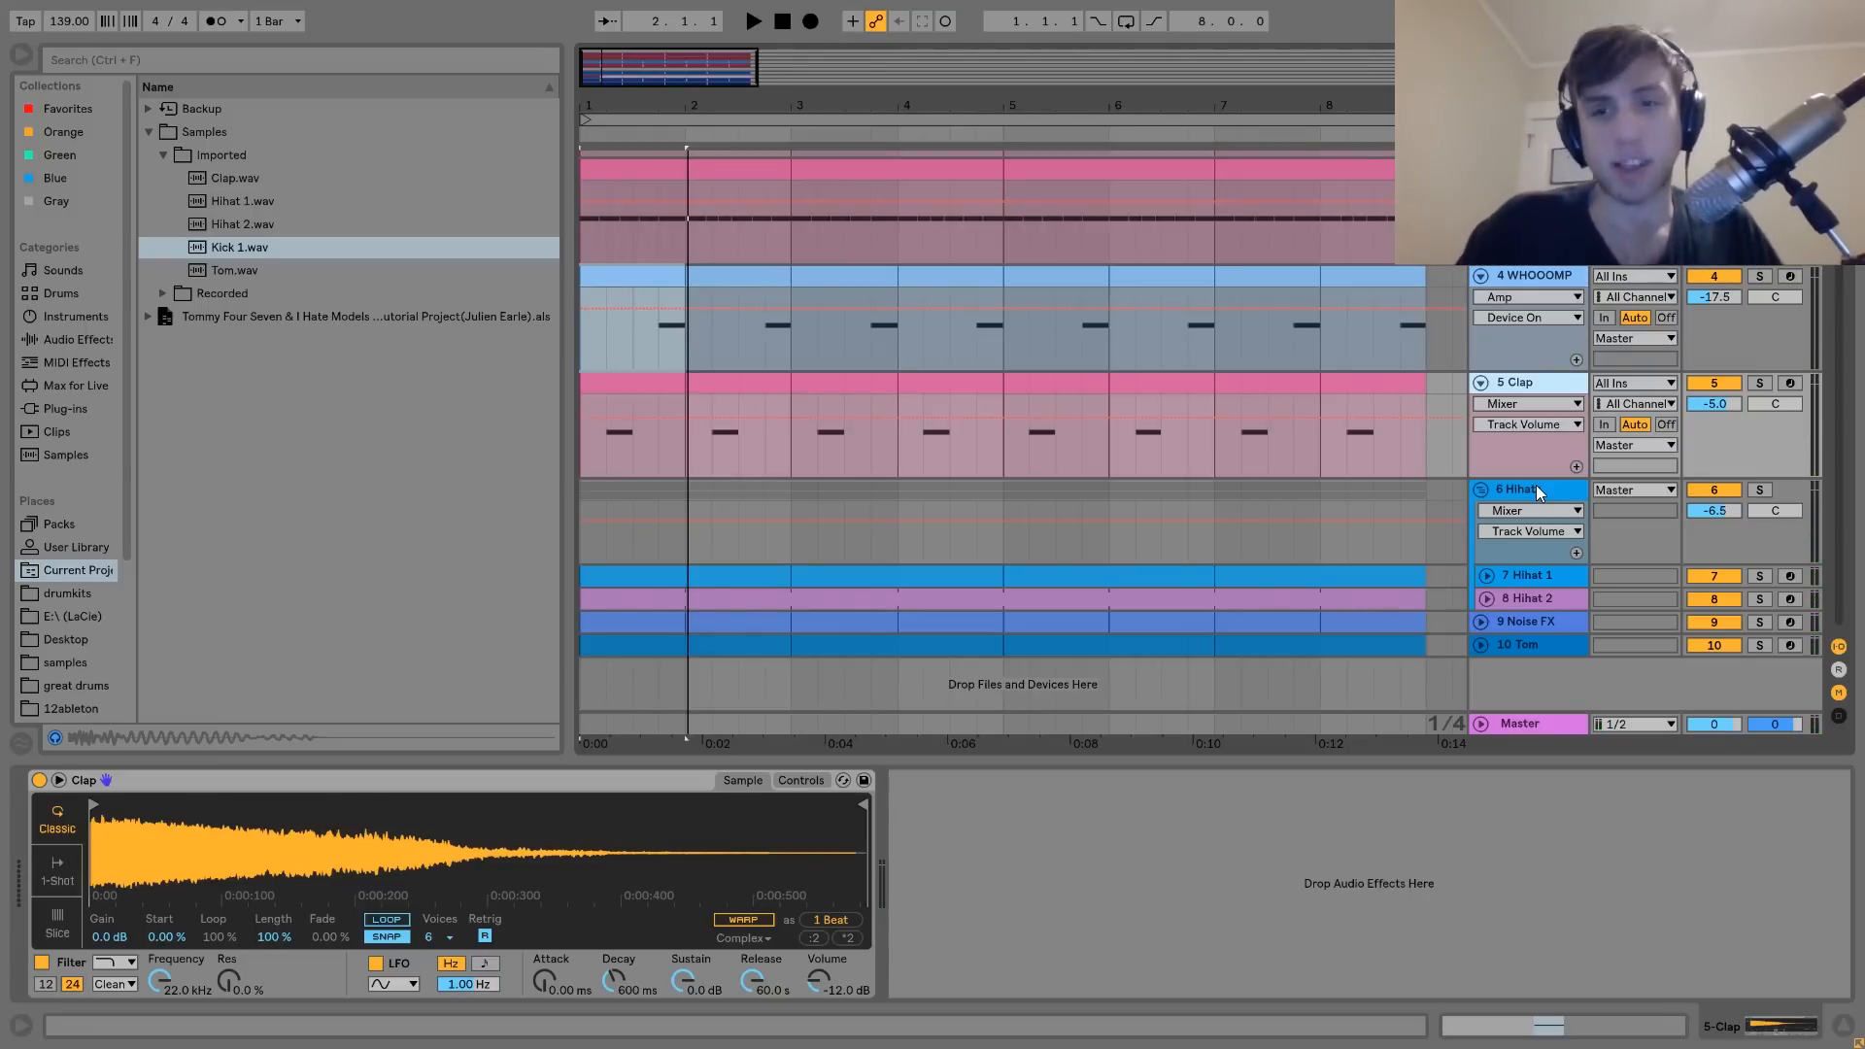
Show the Hihat 1 track's devices, unfold it in the arrangement, and solo and play the Hihats group
{"action": "left_click", "coordinate": [1518, 575]}
{"action": "left_click", "coordinate": [1487, 576]}
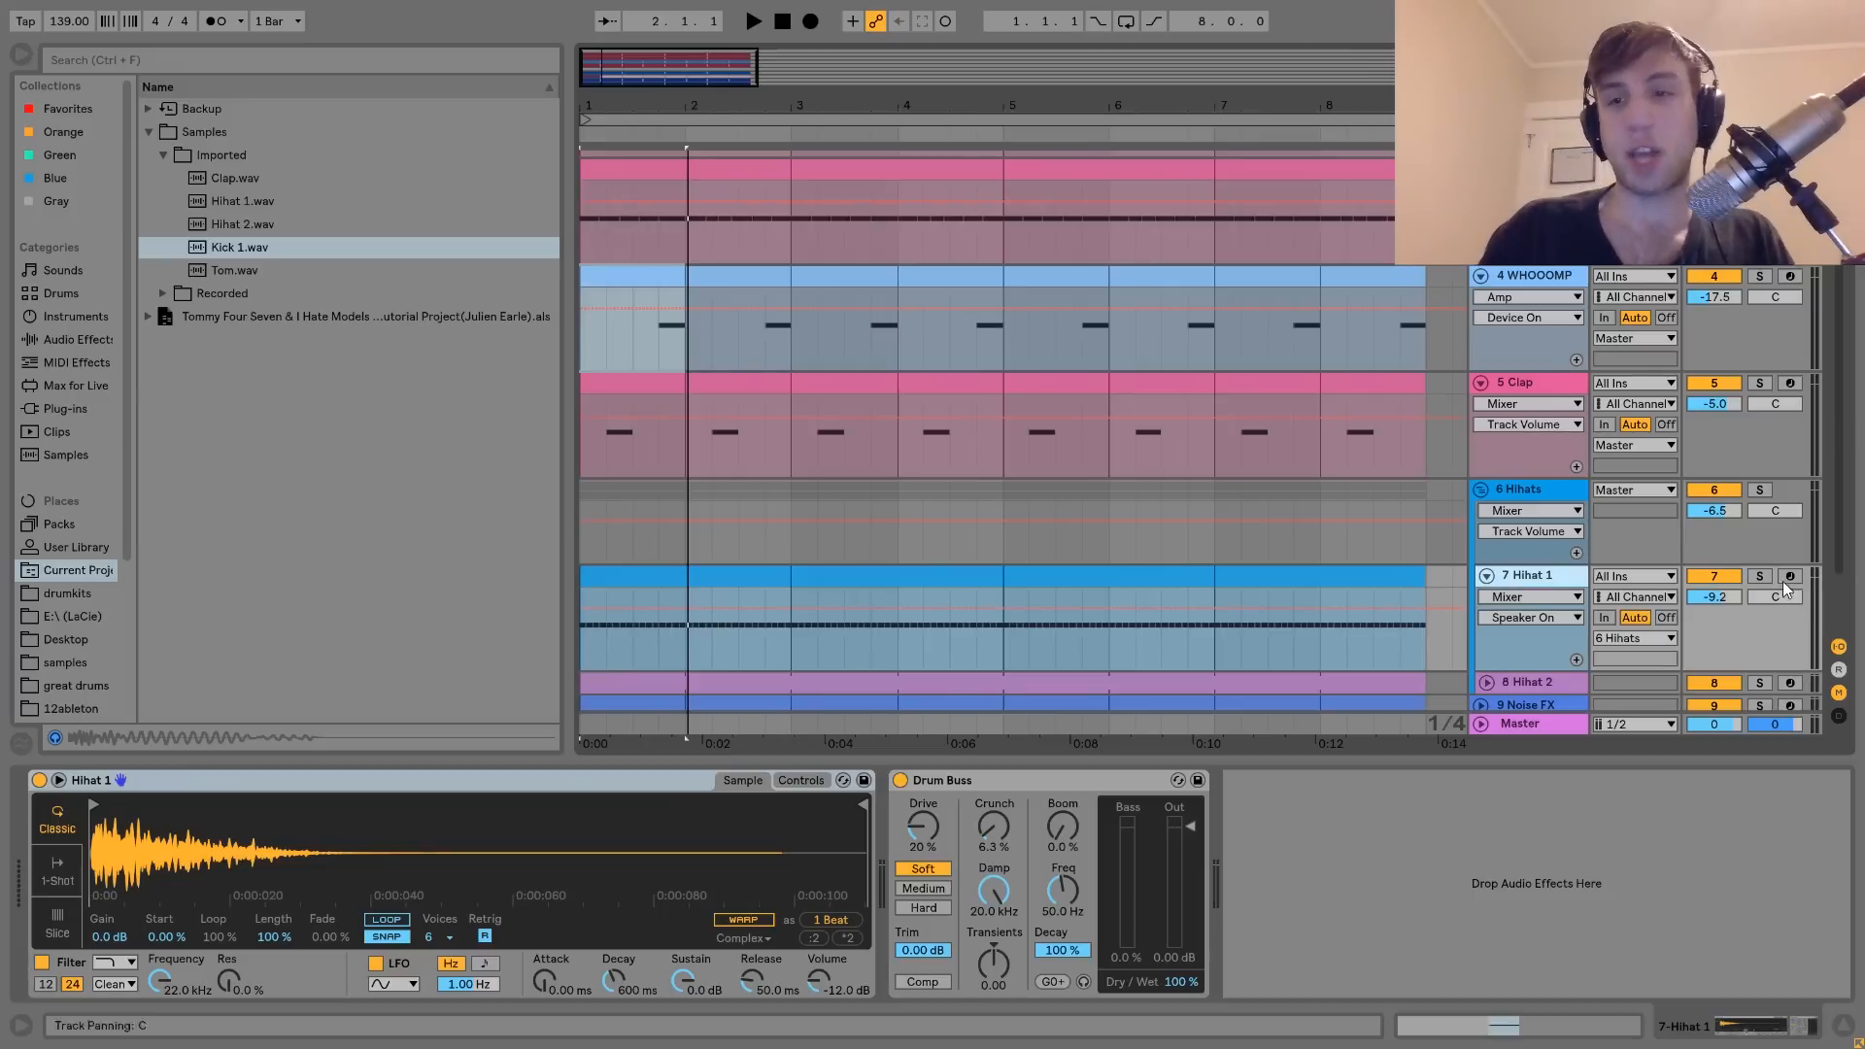
{"action": "left_click", "coordinate": [1760, 489]}
{"action": "key", "text": "space"}
{"action": "scroll", "coordinate": [1757, 490], "scroll_direction": "down", "scroll_amount": 1}
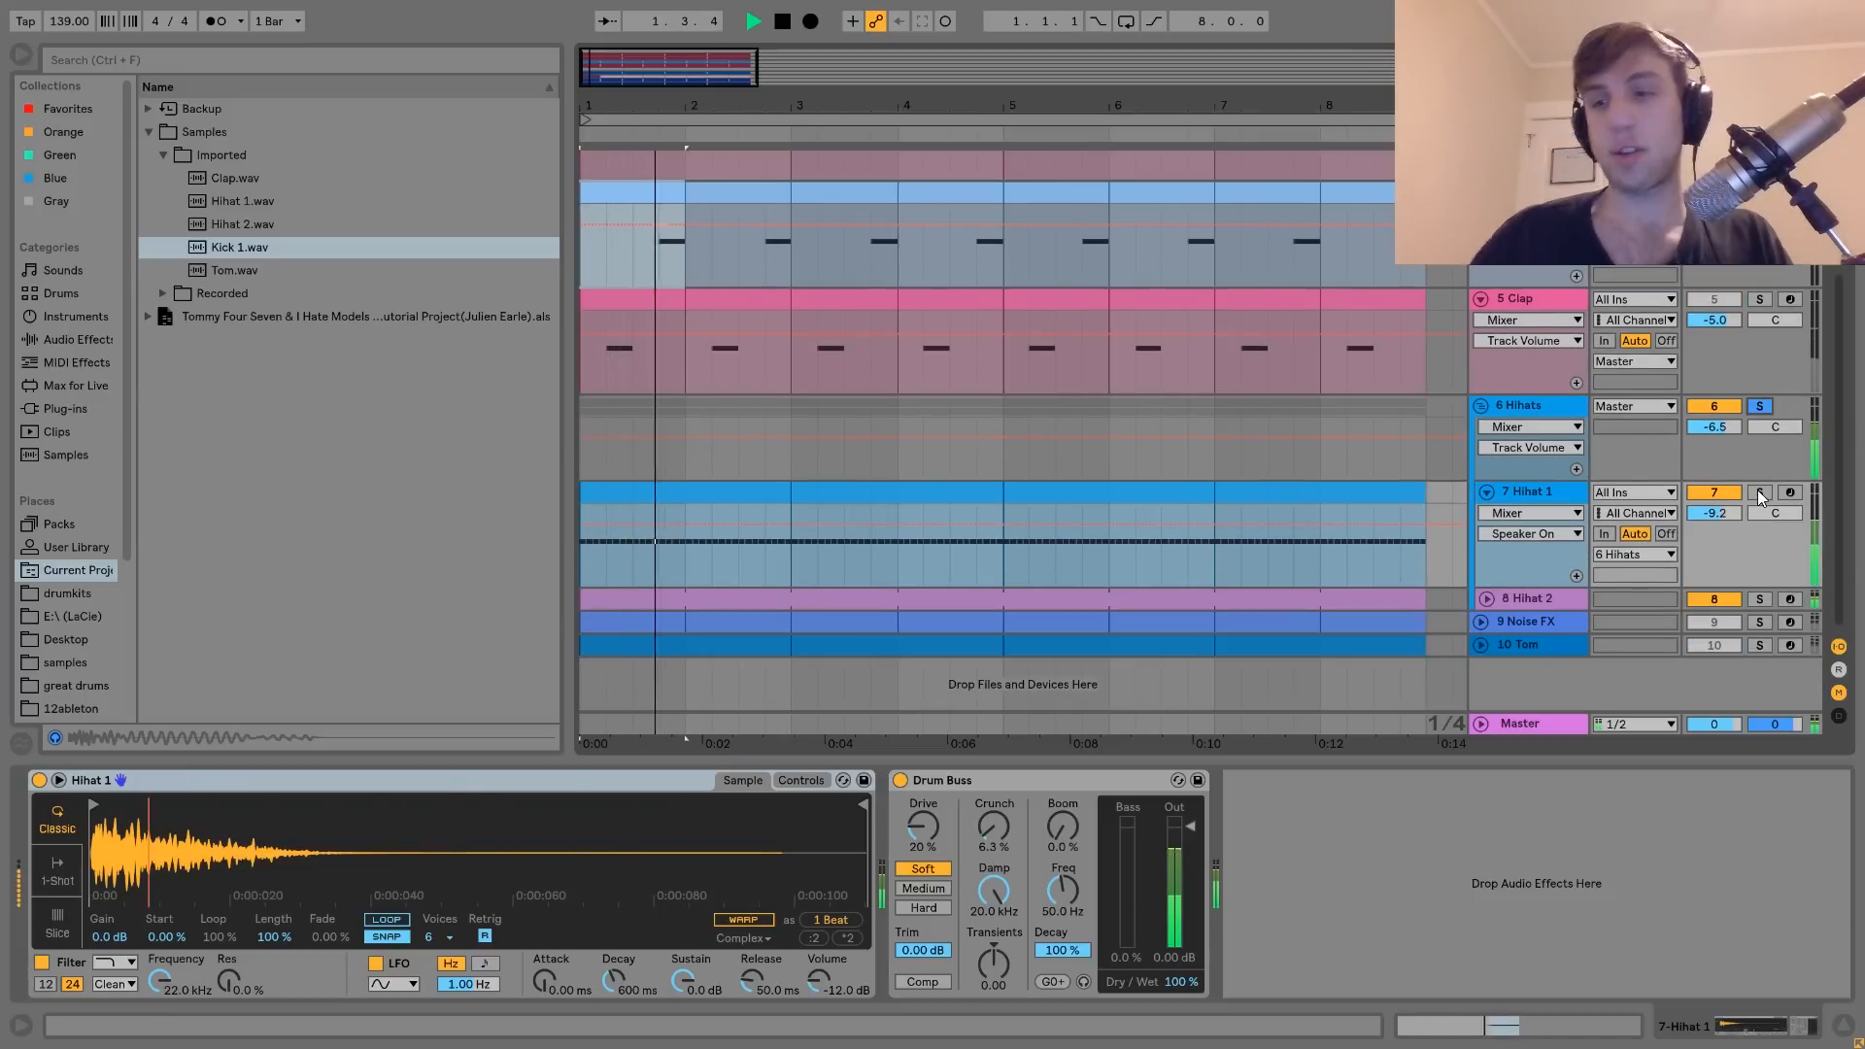
{"action": "key", "text": "space"}
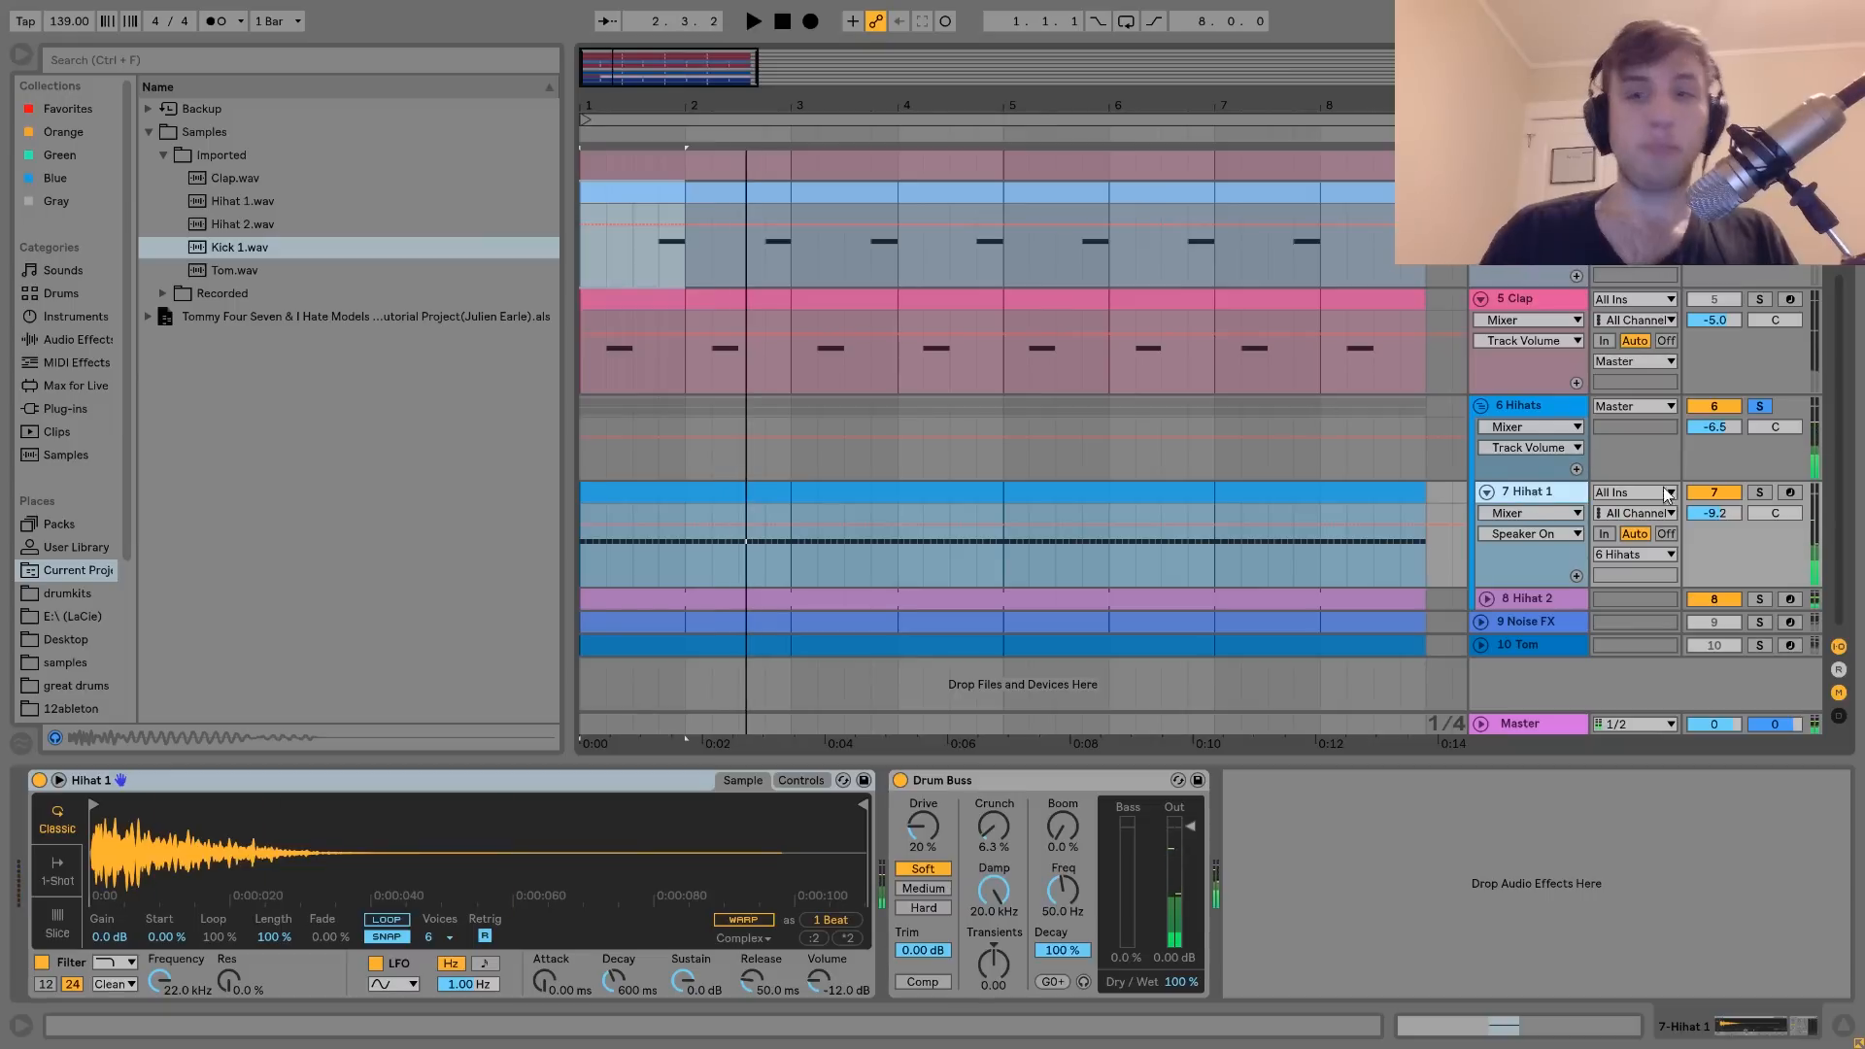
Solo and play the Hihat 1 track, and unfold the Hihat 2 track in the arrangement
{"action": "left_click", "coordinate": [1759, 493]}
{"action": "key", "text": "space"}
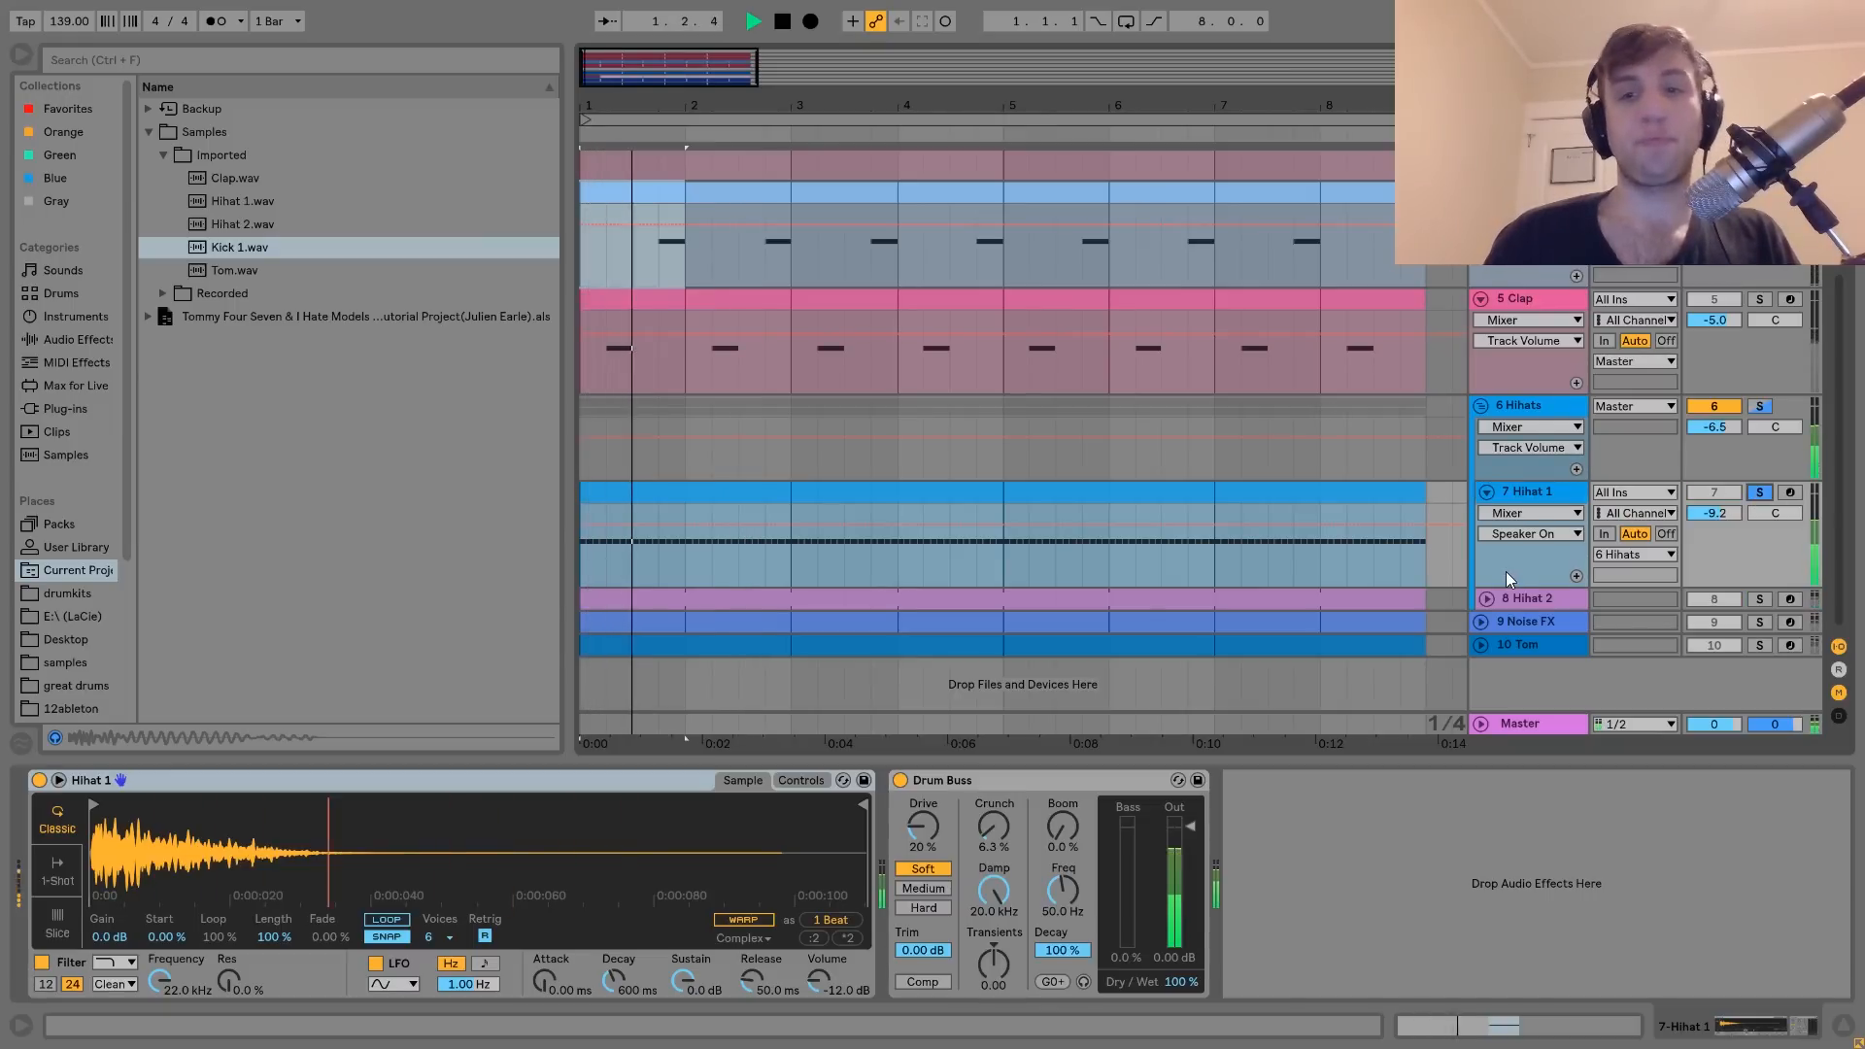
{"action": "left_click", "coordinate": [1486, 598]}
{"action": "scroll", "coordinate": [1483, 596], "scroll_direction": "down", "scroll_amount": 1}
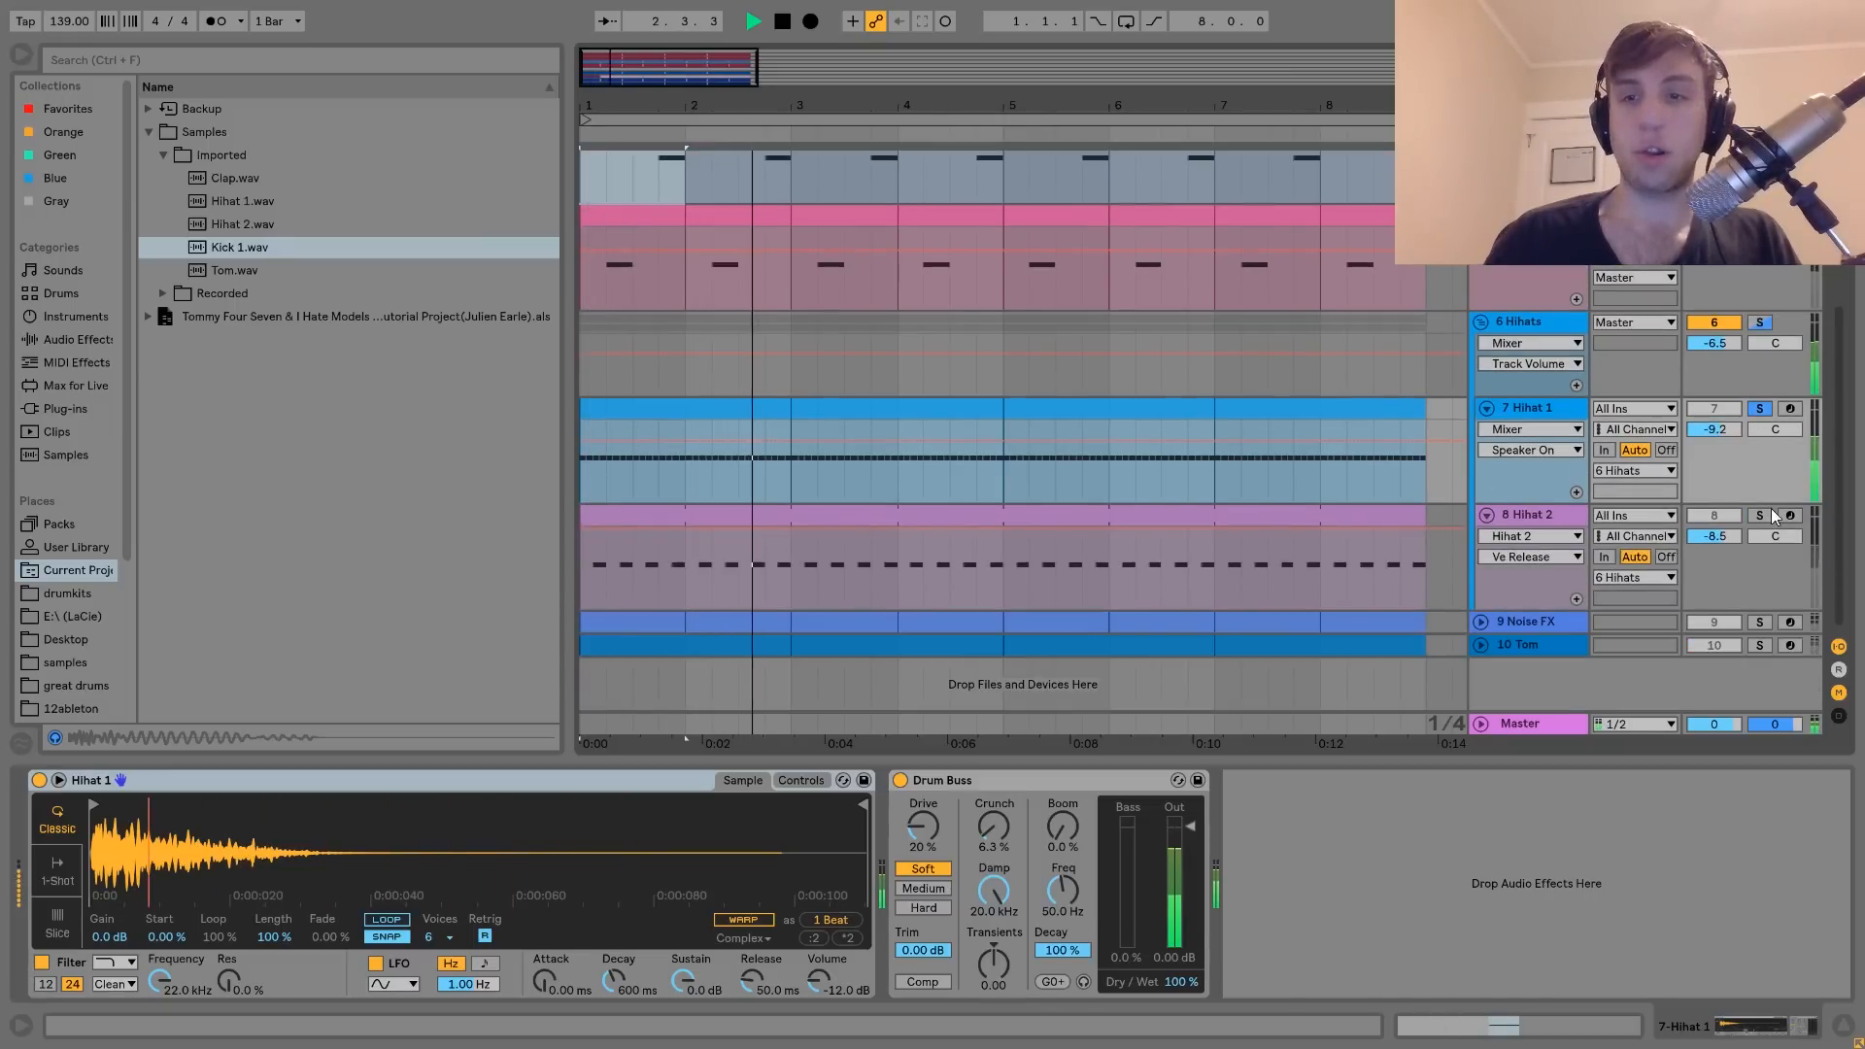
Solo the Hihat 2 track, show its devices and play it back several times
{"action": "left_click", "coordinate": [1759, 515]}
{"action": "key", "text": "space"}
{"action": "key", "text": "space"}
{"action": "left_click", "coordinate": [1524, 513]}
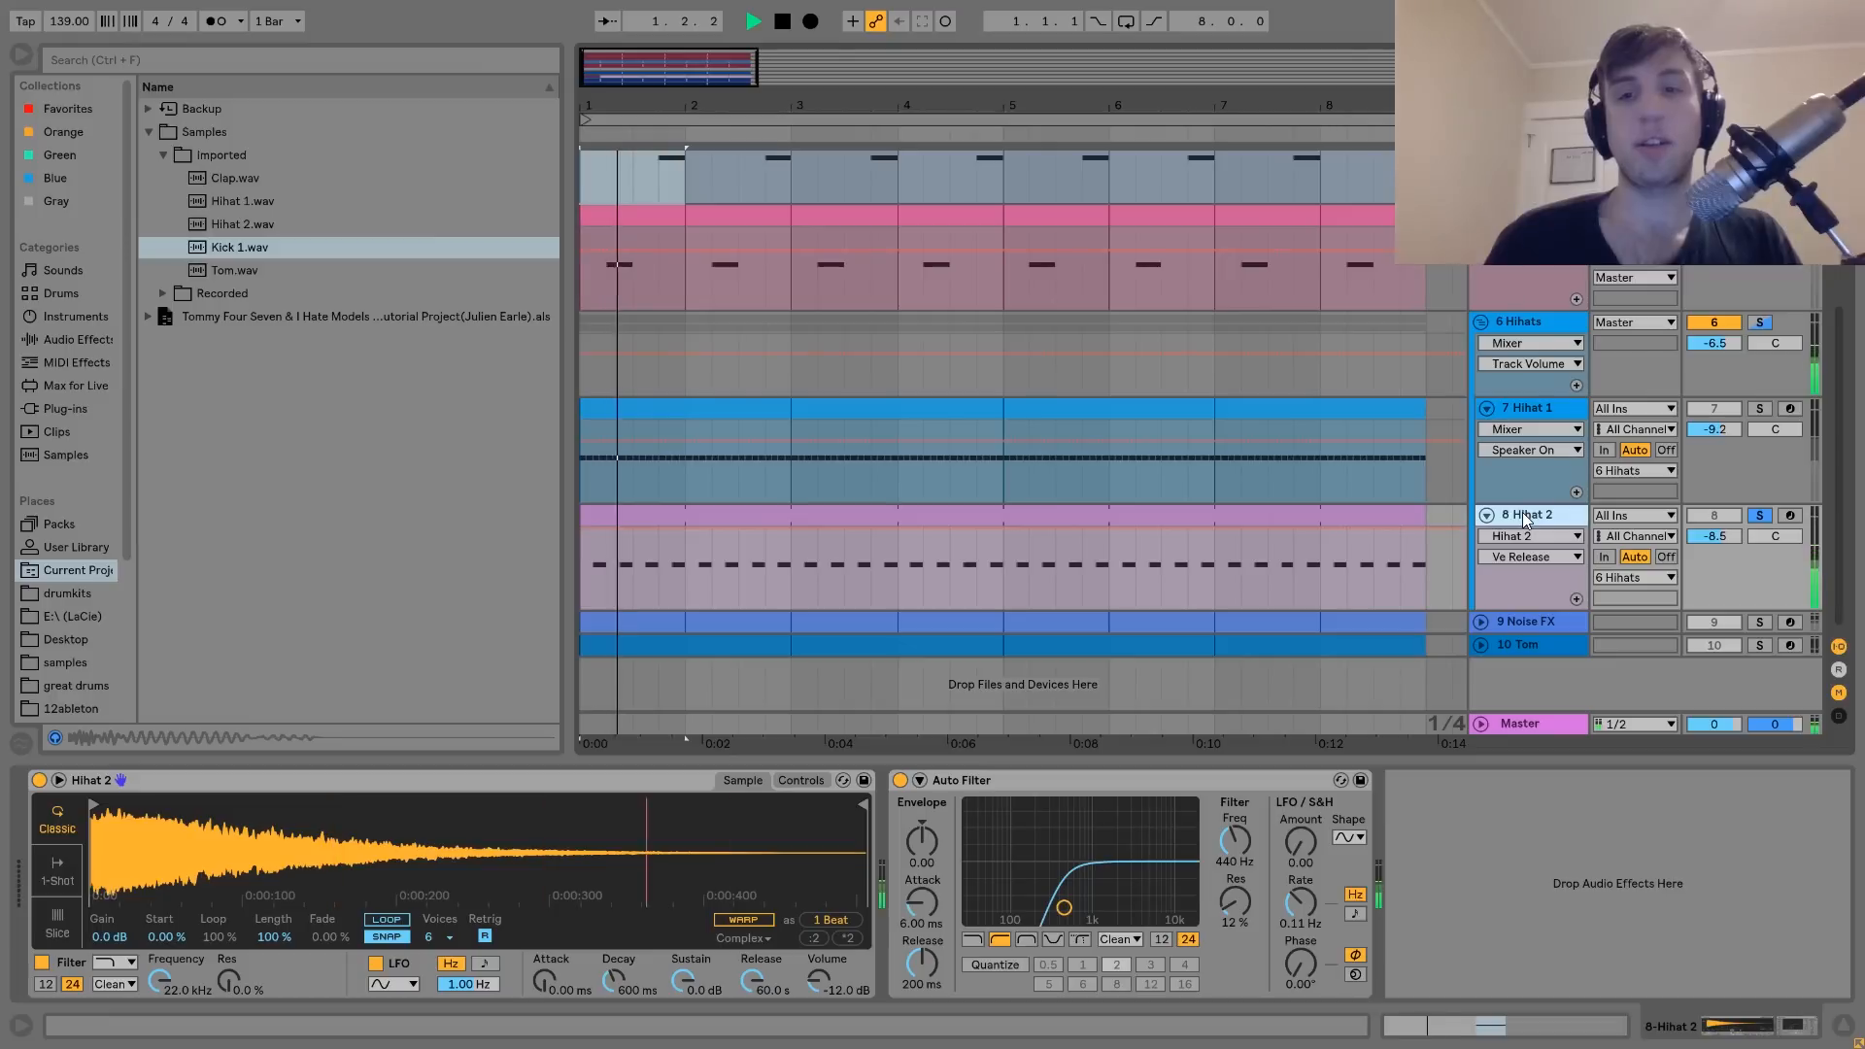
{"action": "key", "text": "space"}
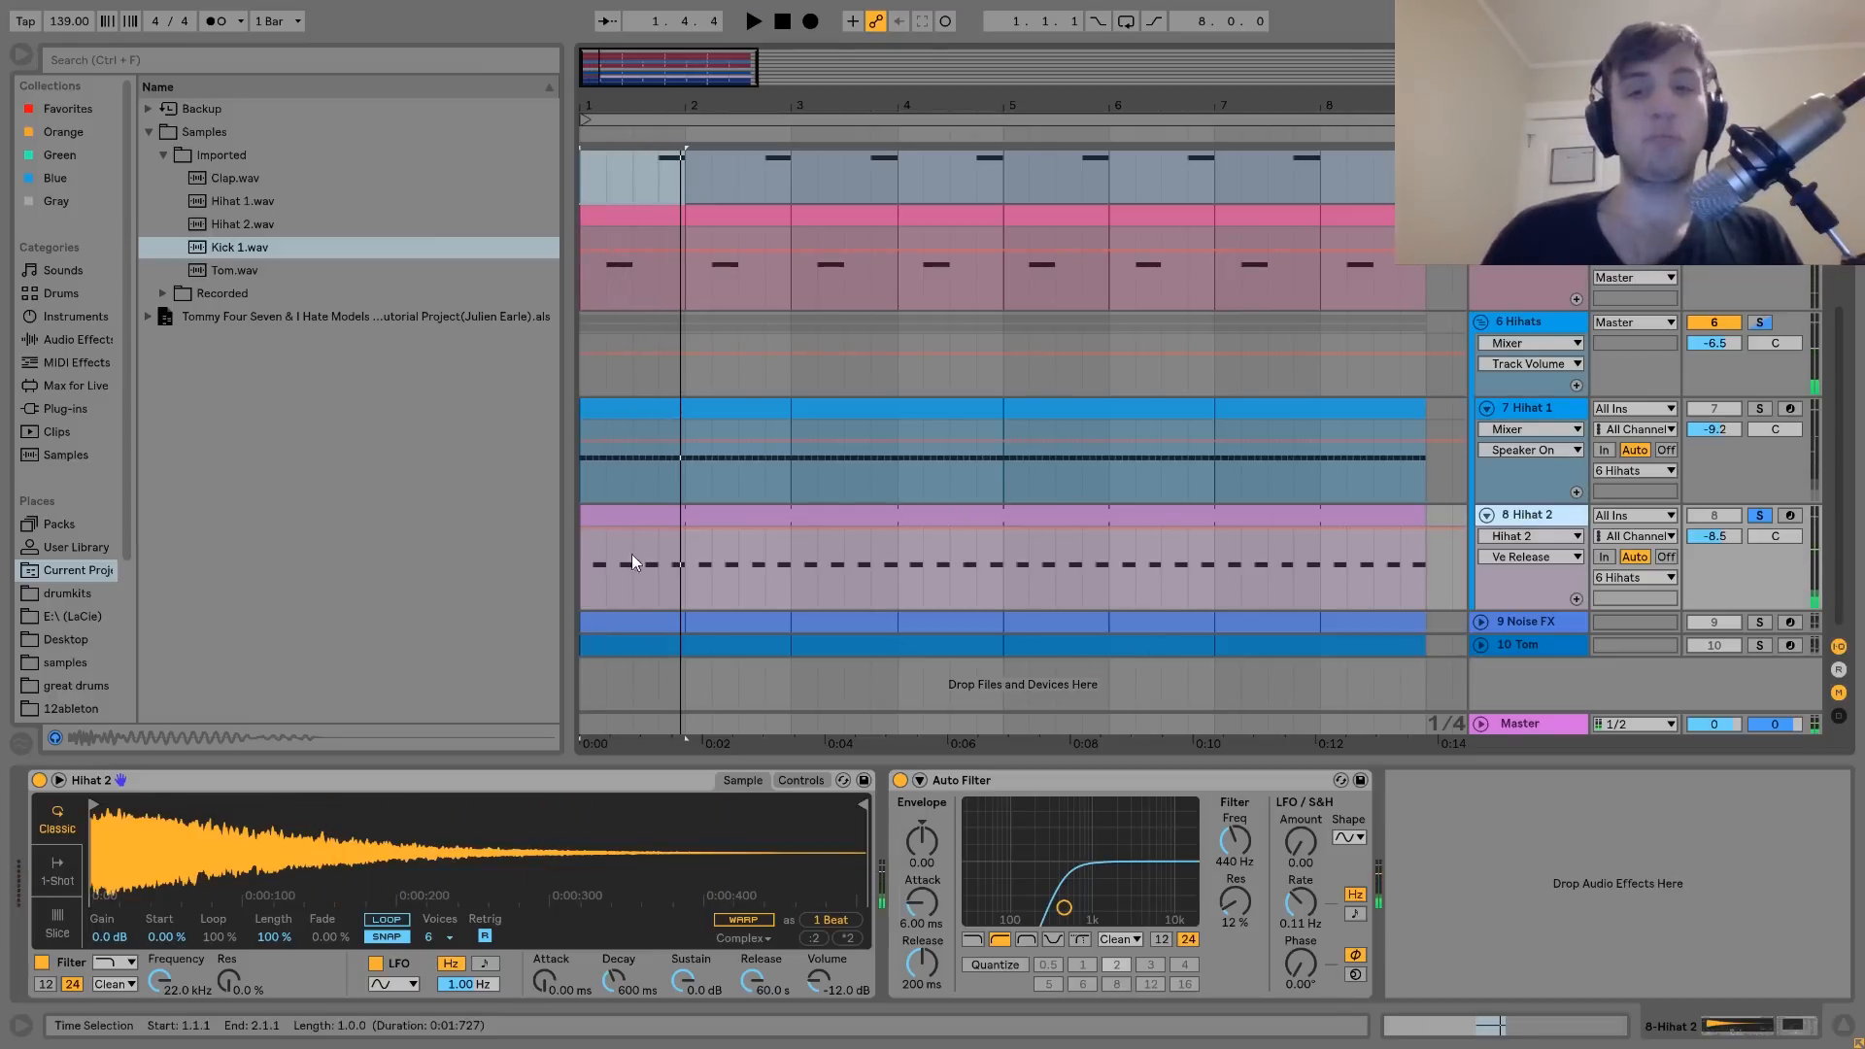
{"action": "key", "text": "space"}
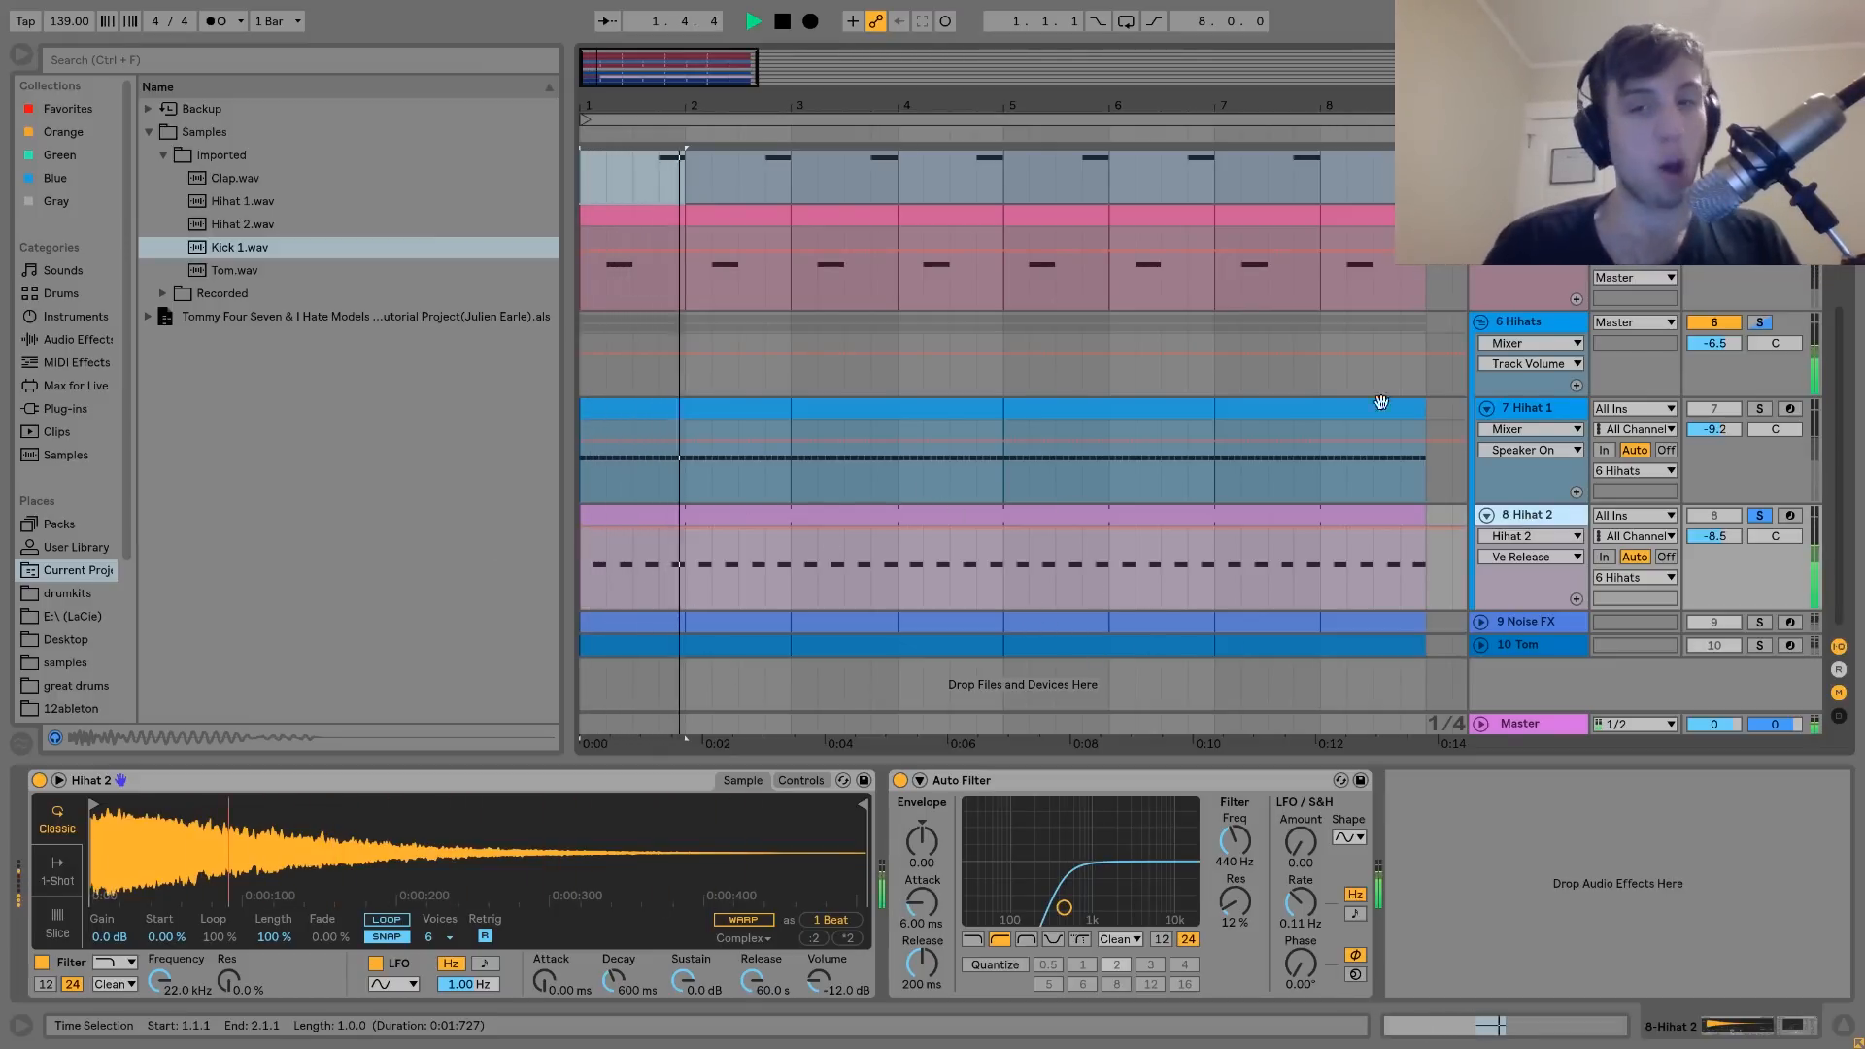
{"action": "key", "text": "space"}
Show the Hihats group's devices, solo the group and play both hihats together
{"action": "left_click", "coordinate": [1541, 320]}
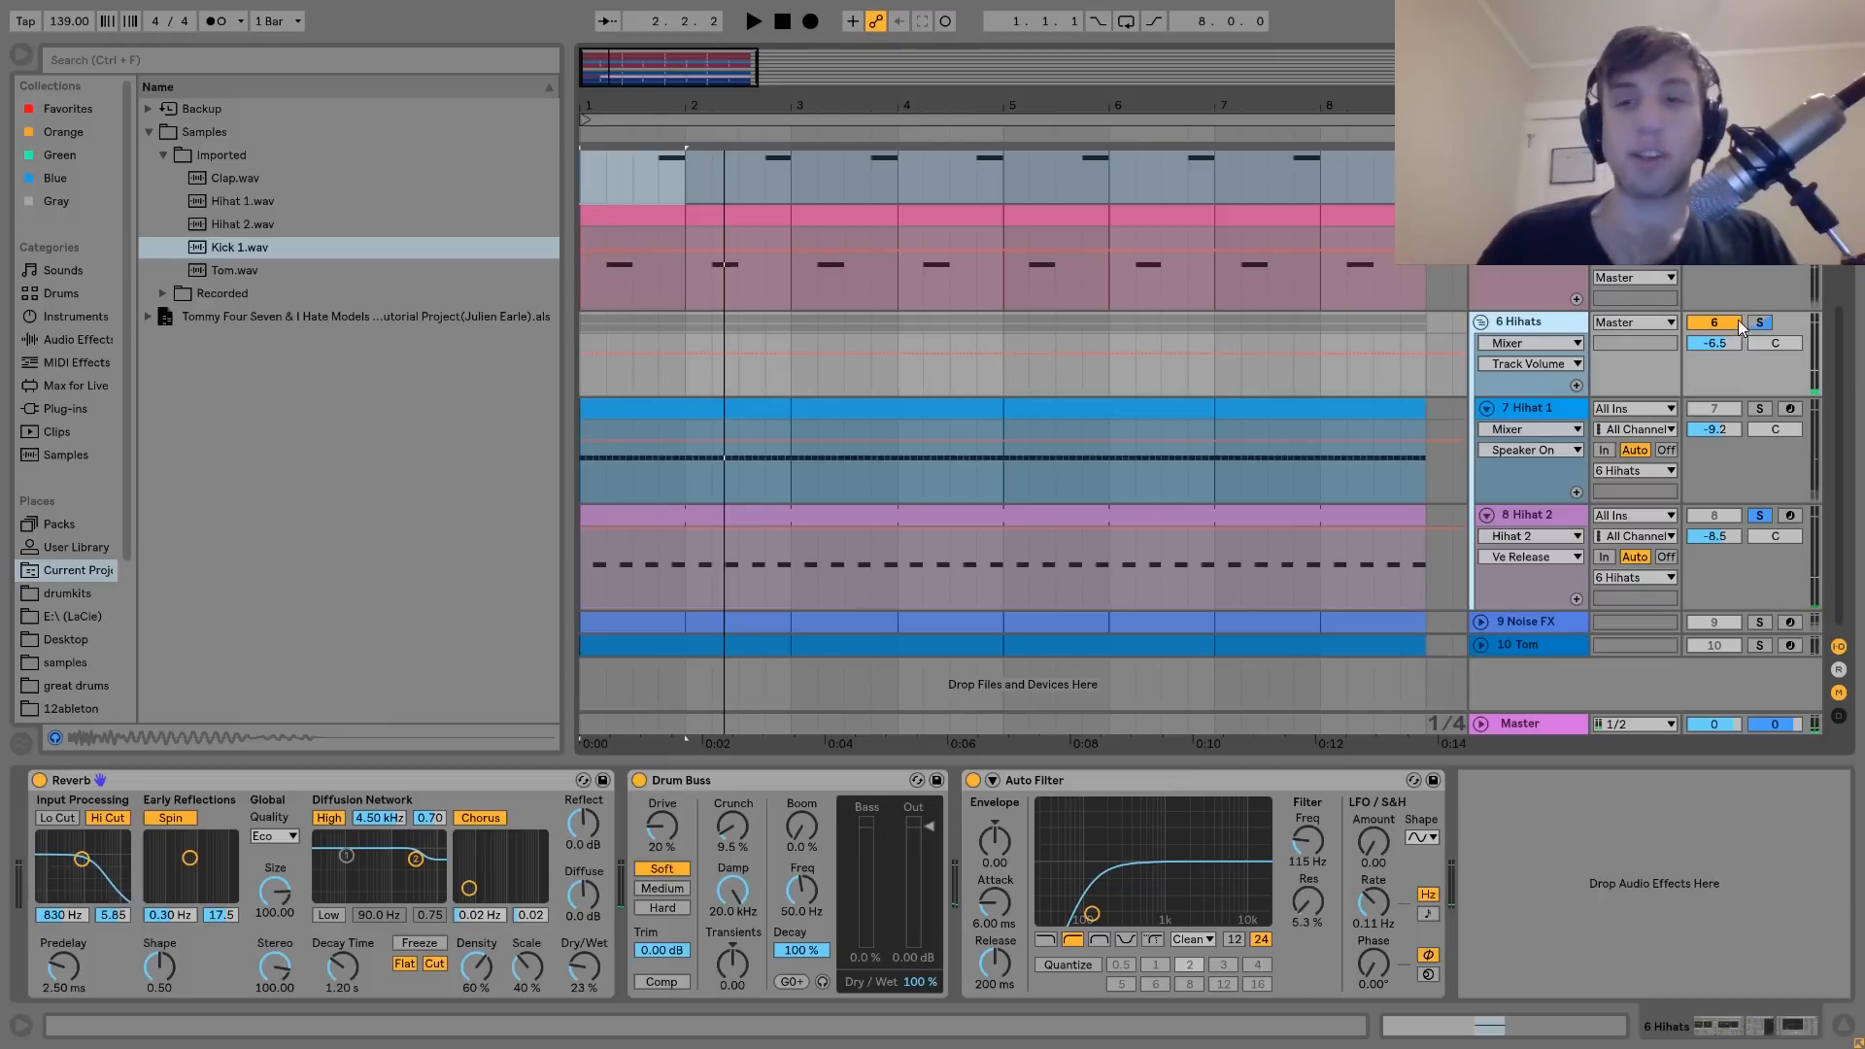
{"action": "left_click", "coordinate": [1761, 323]}
{"action": "key", "text": "space"}
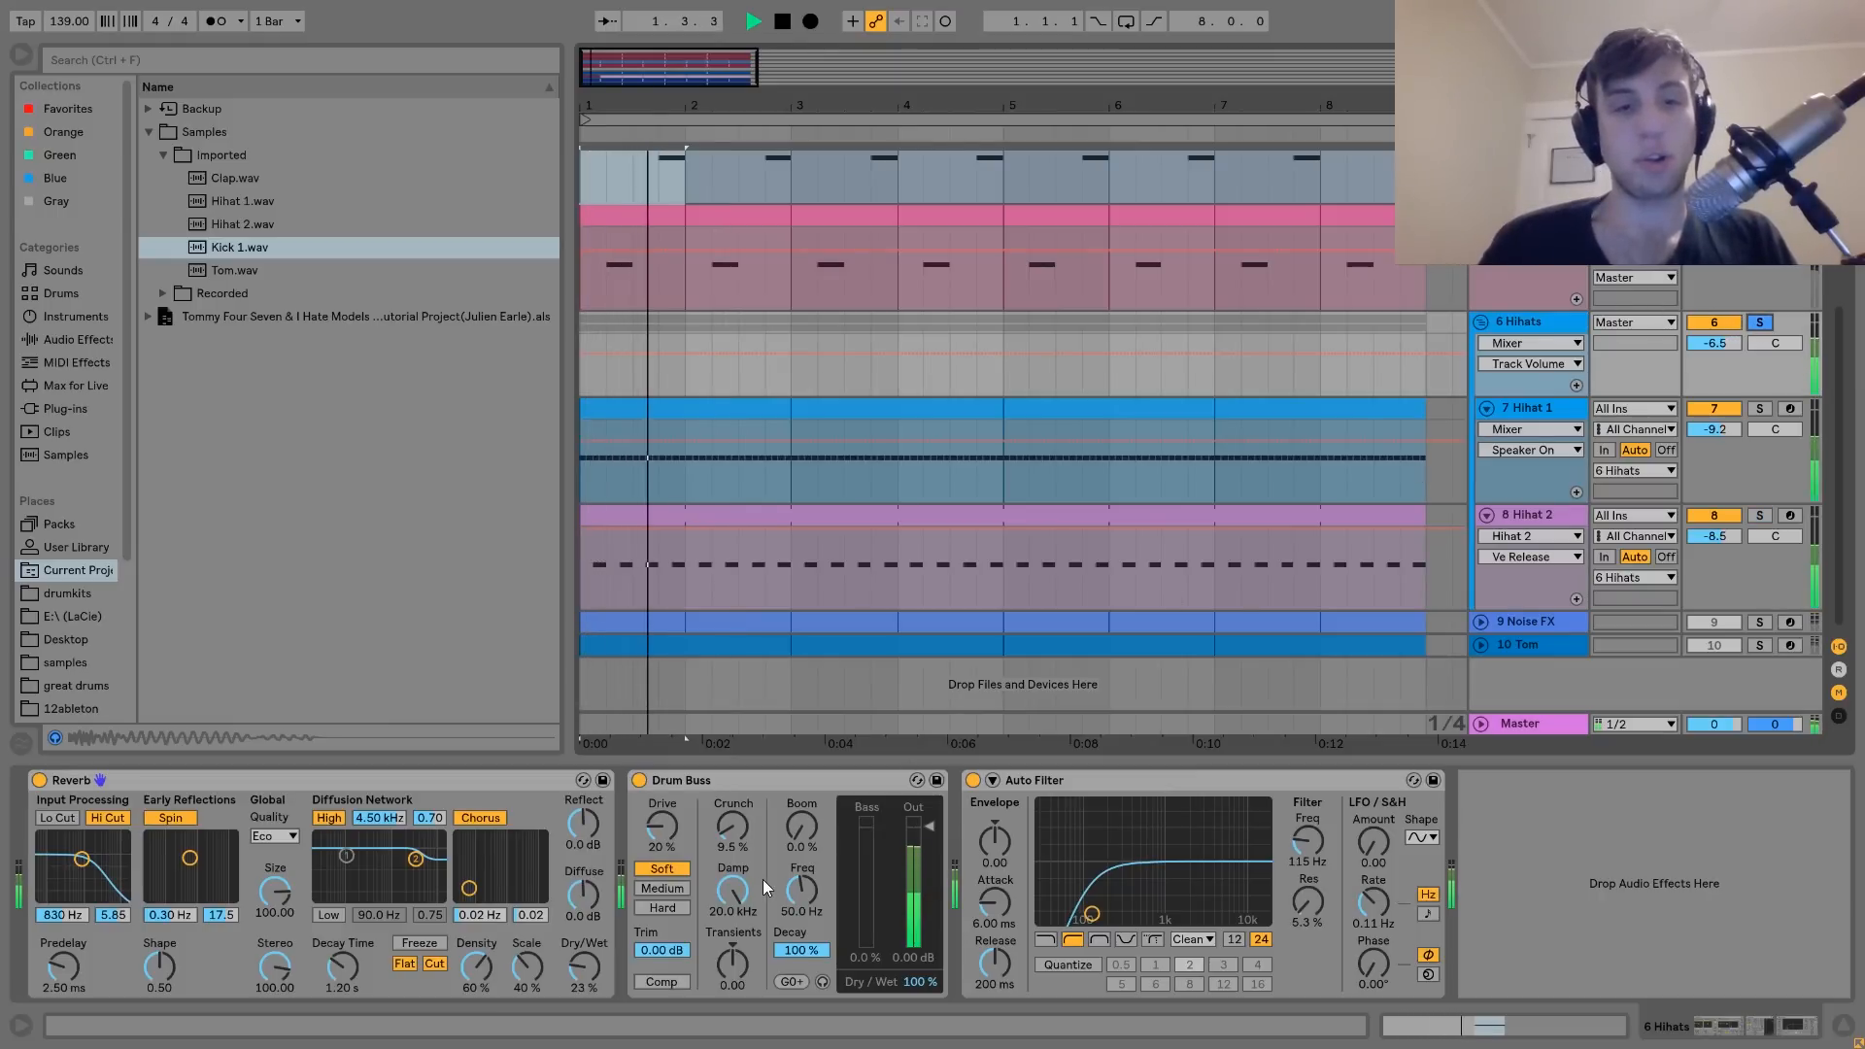
{"action": "key", "text": "space"}
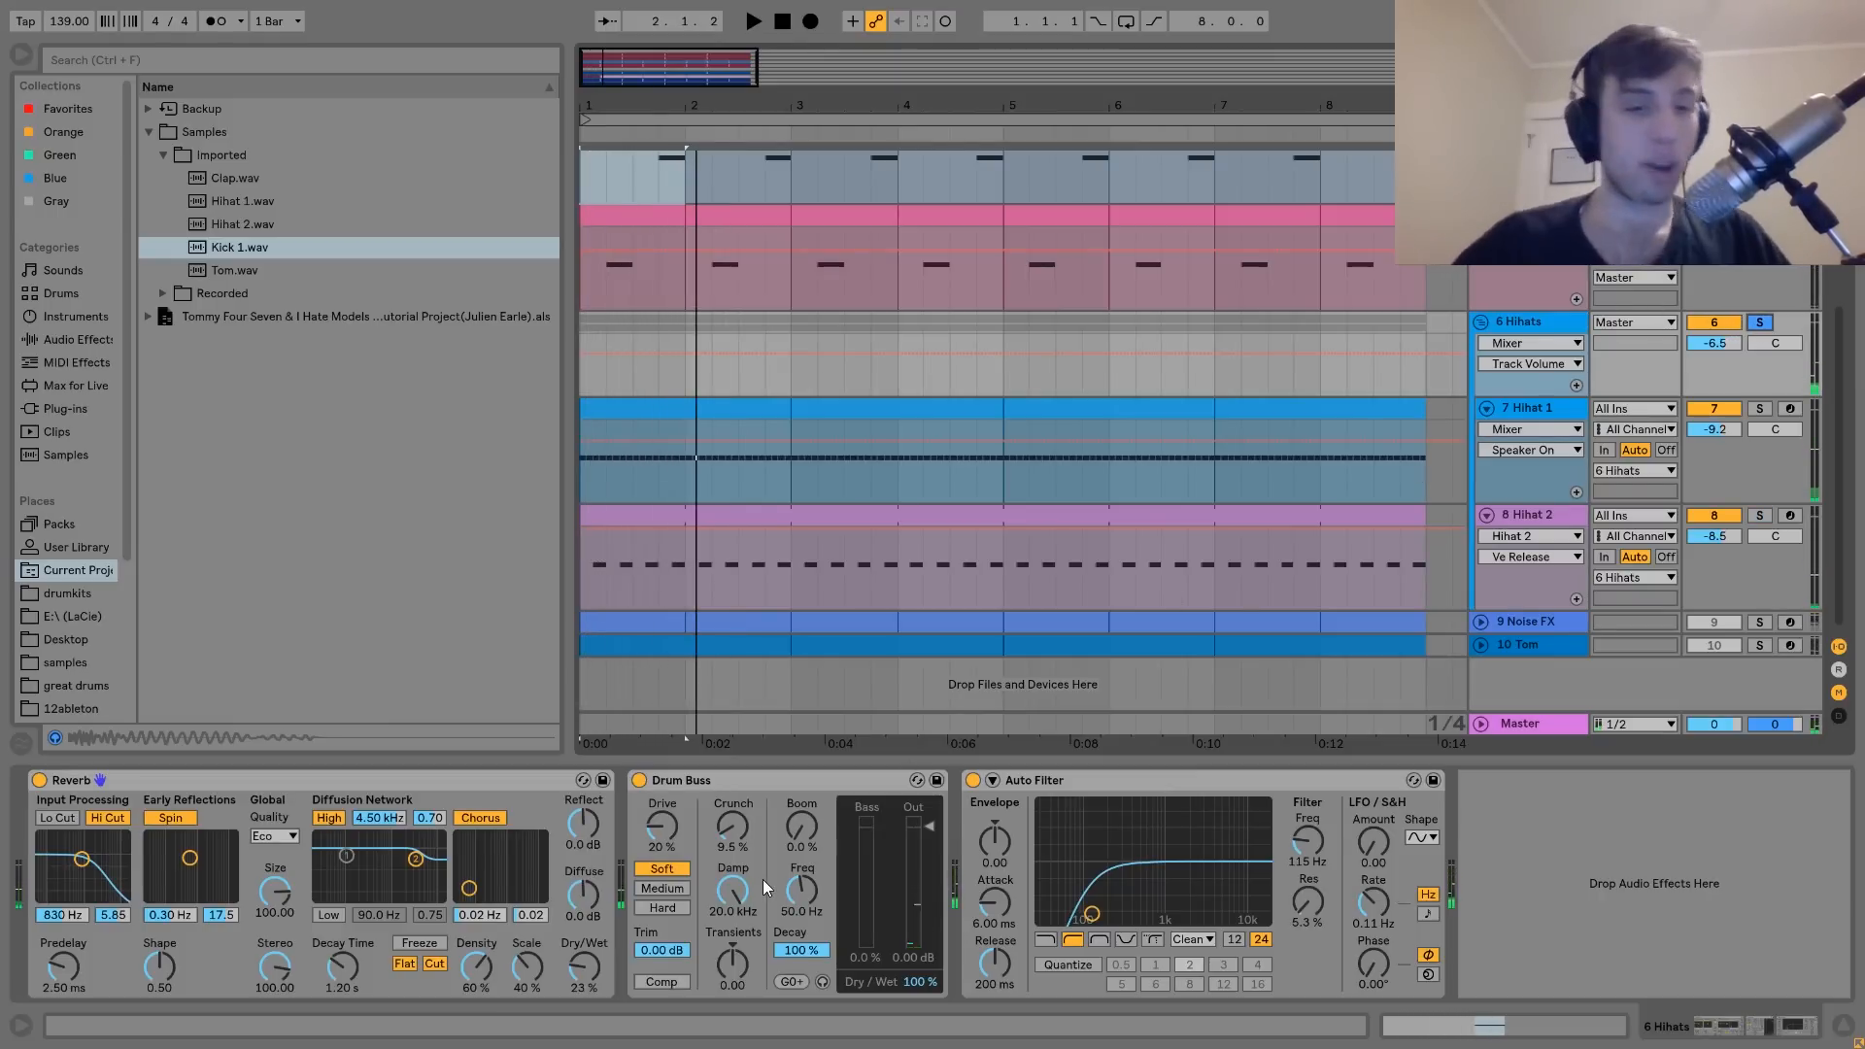
{"action": "scroll", "coordinate": [1284, 393], "scroll_direction": "up", "scroll_amount": 5}
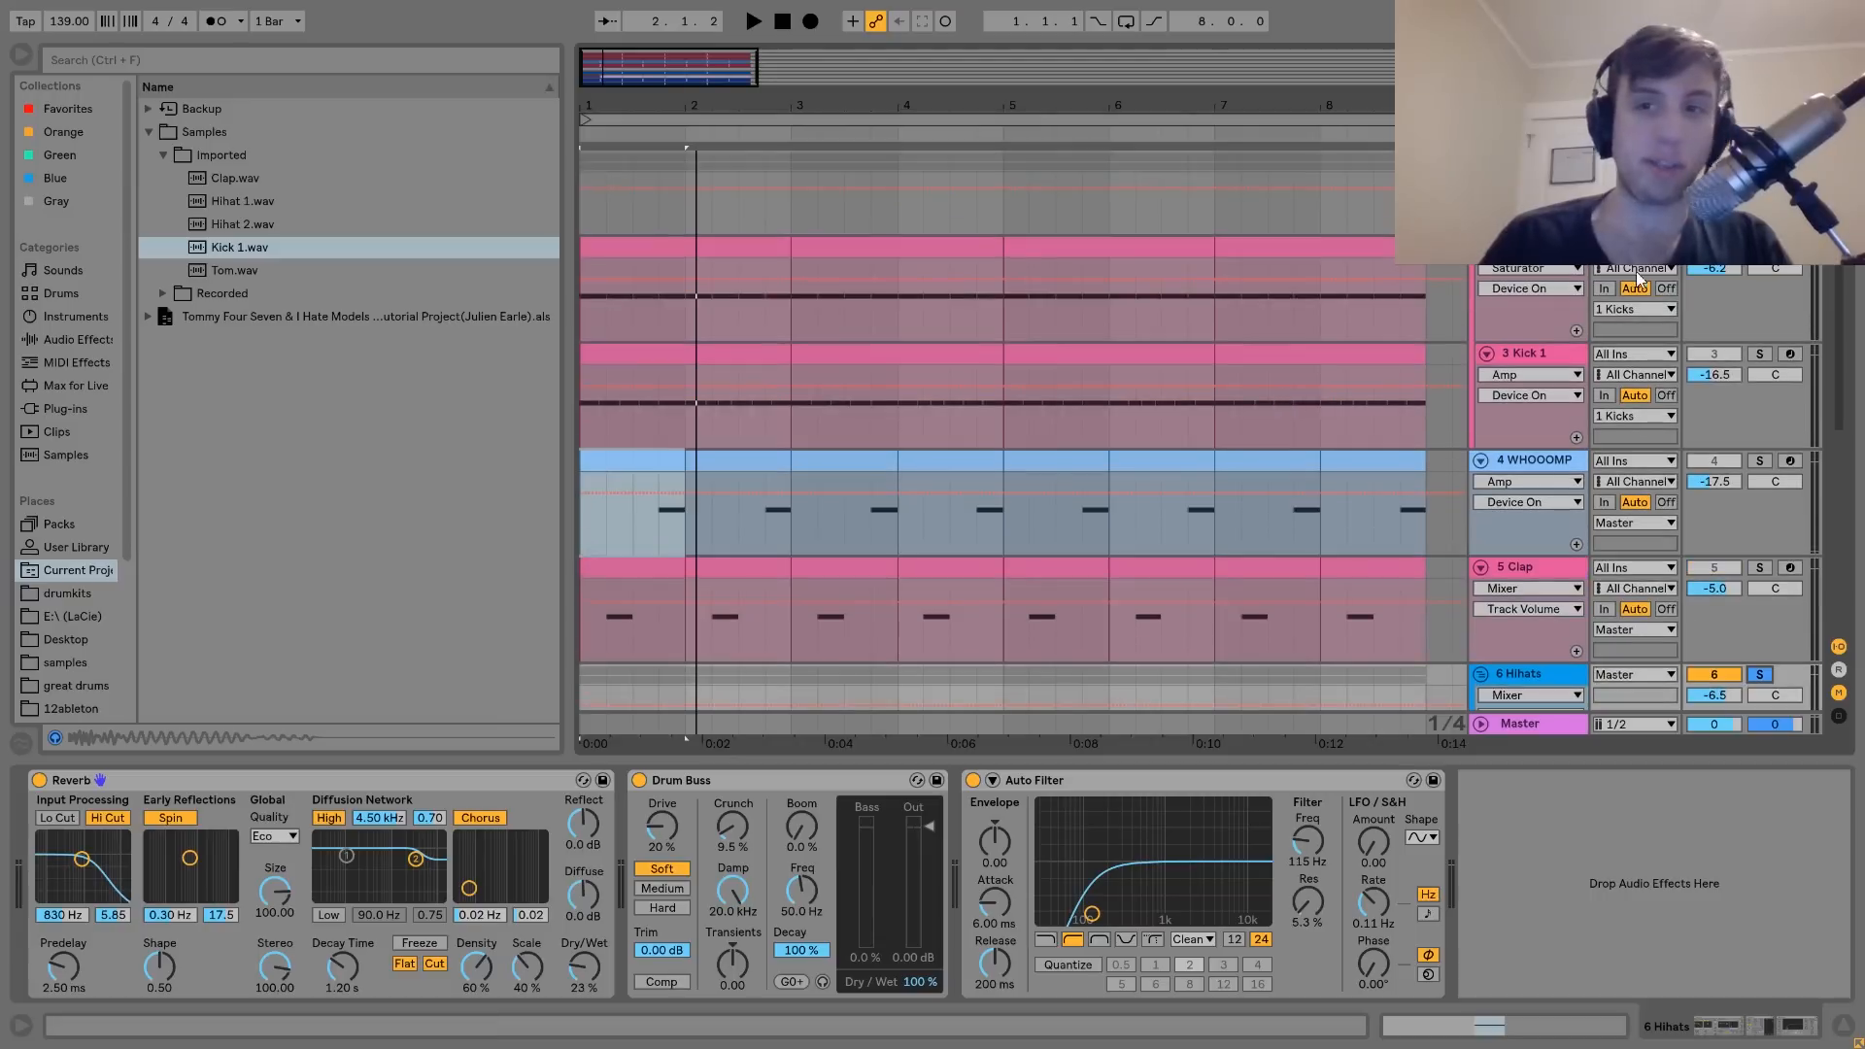
{"action": "scroll", "coordinate": [1389, 486], "scroll_direction": "down", "scroll_amount": 5}
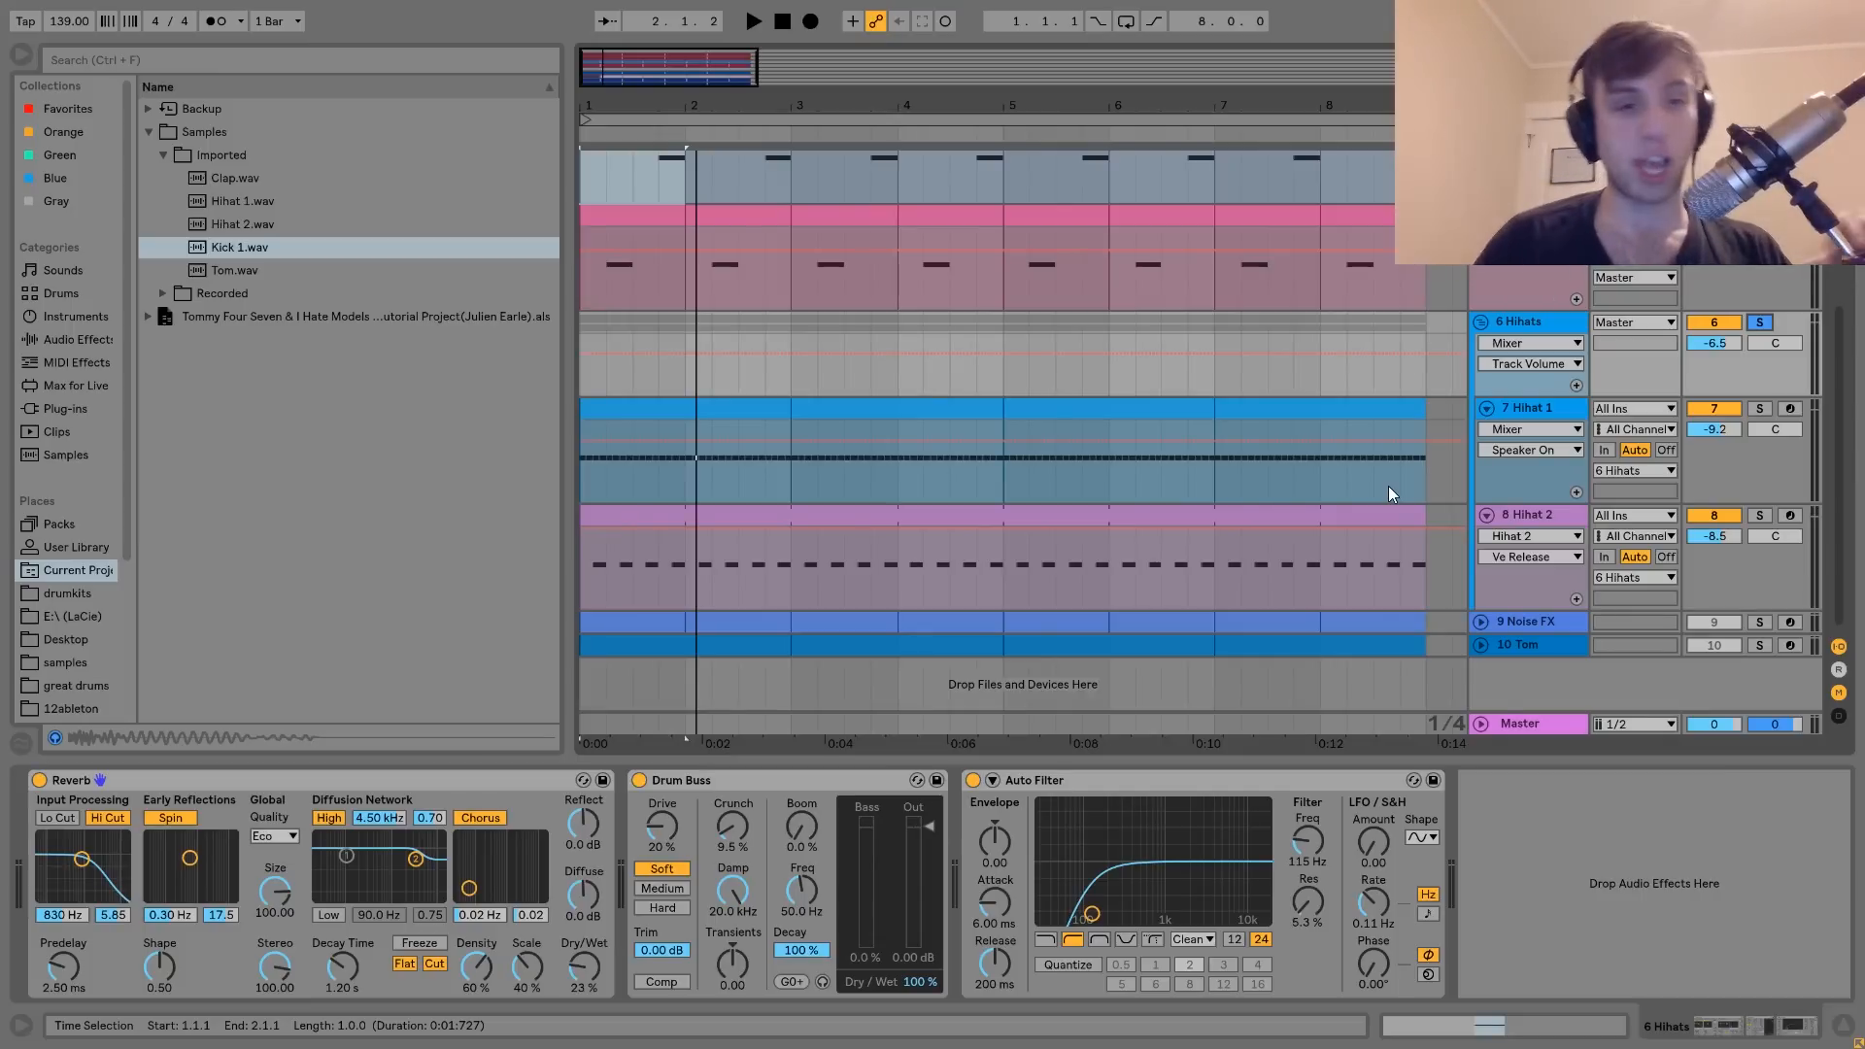
Bypass the Hihats group's Auto Filter, Drum Buss and Reverb, and play the group with the effects off and back on
{"action": "left_click", "coordinate": [971, 782]}
{"action": "left_click", "coordinate": [639, 781]}
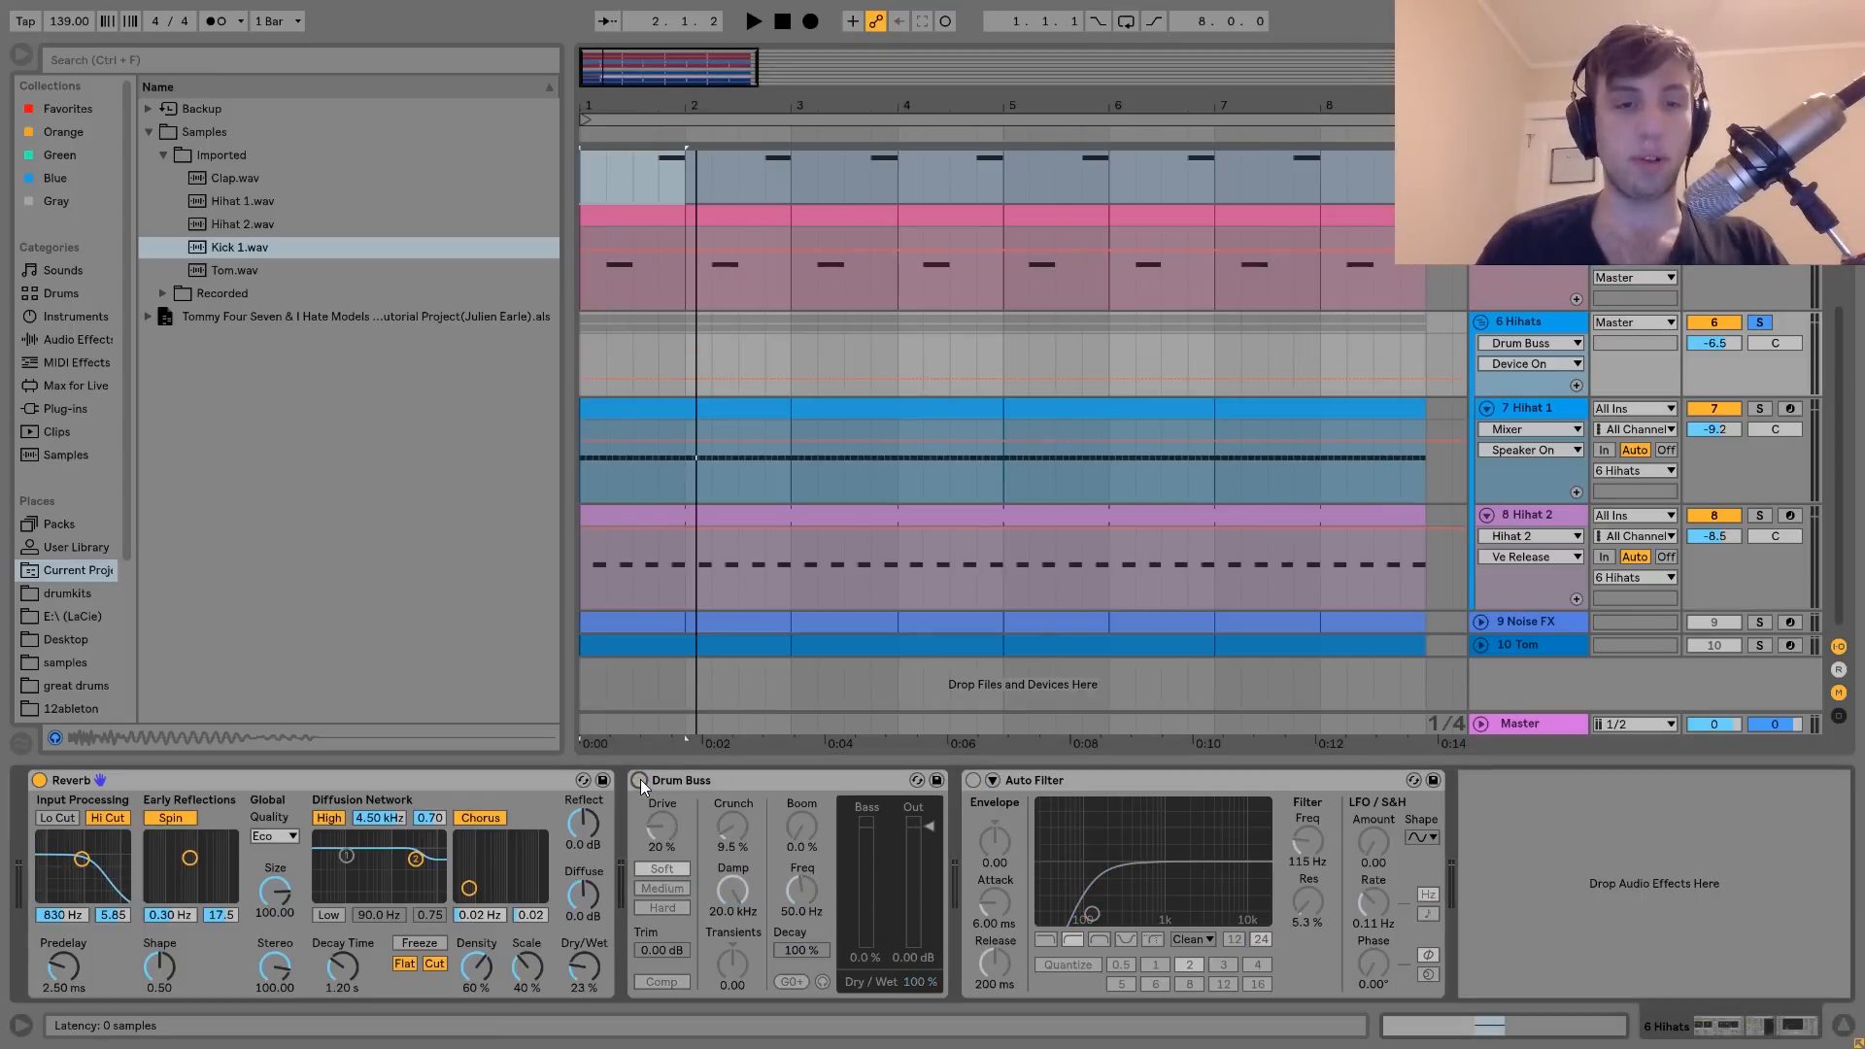
{"action": "left_click", "coordinate": [39, 780]}
{"action": "key", "text": "space"}
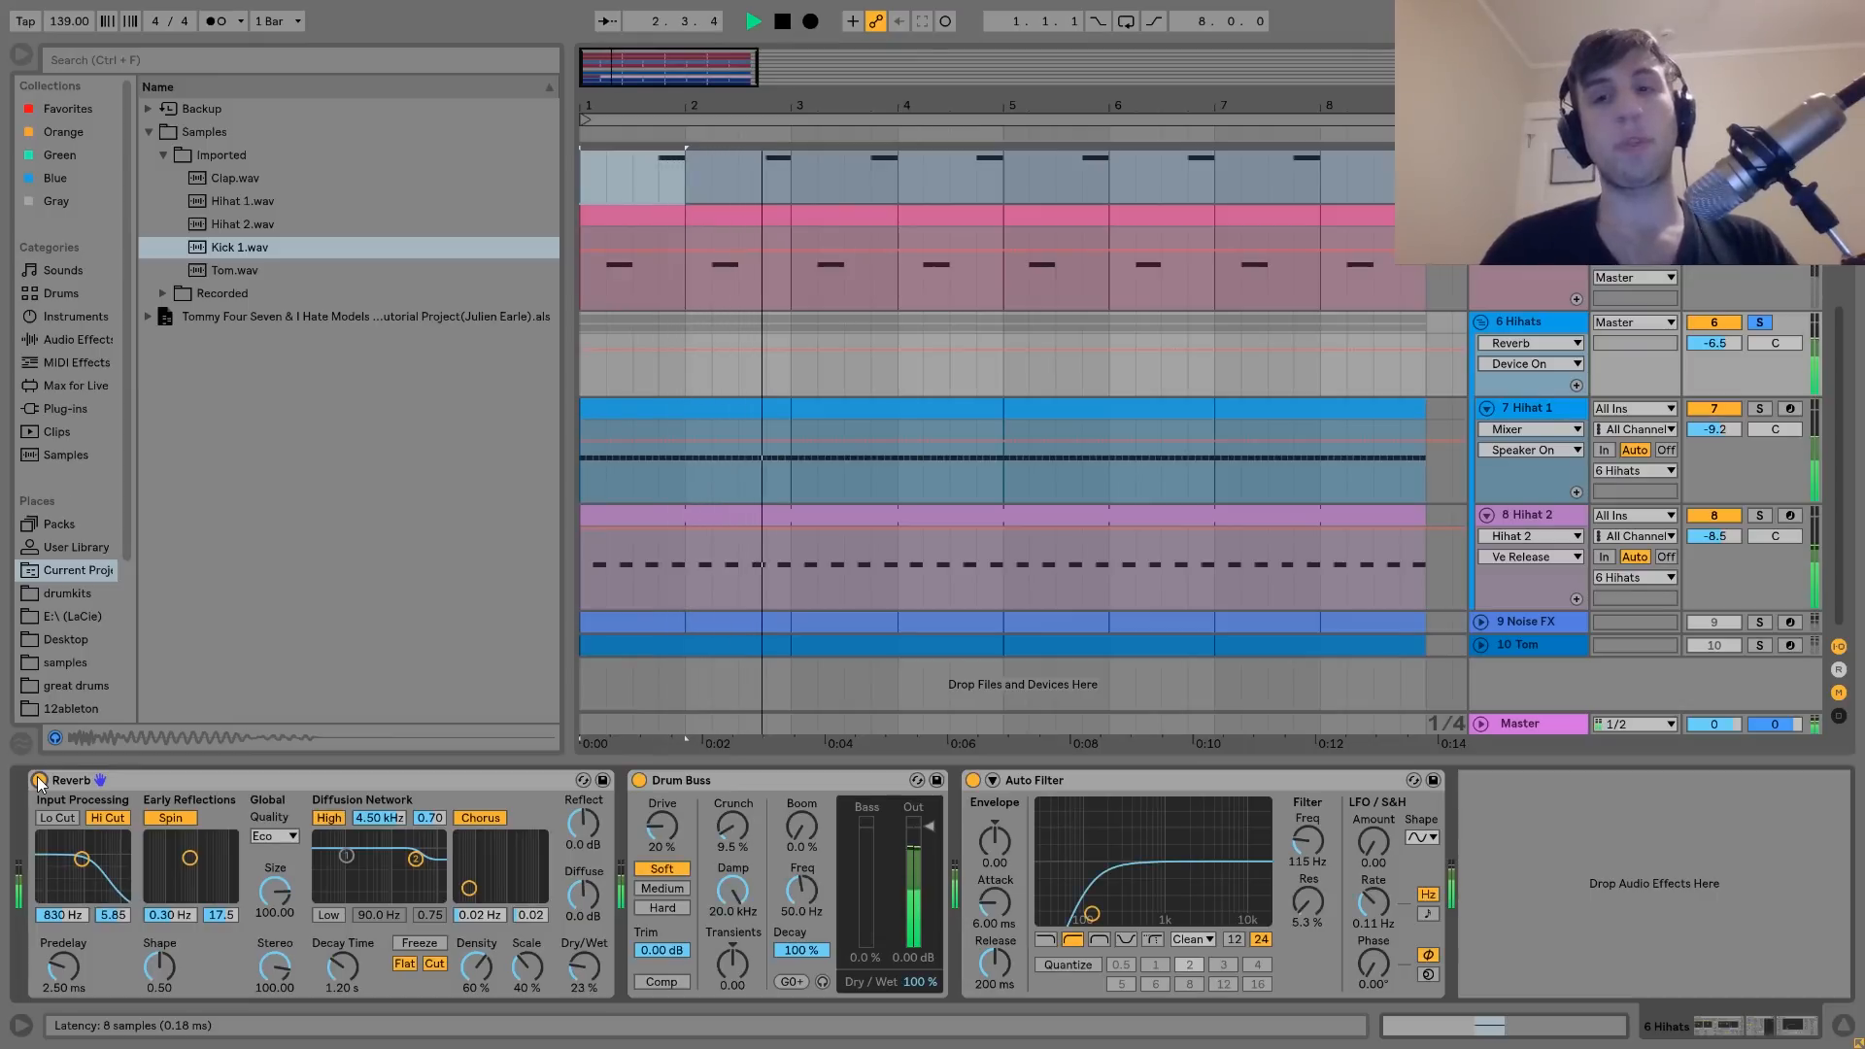
{"action": "key", "text": "space"}
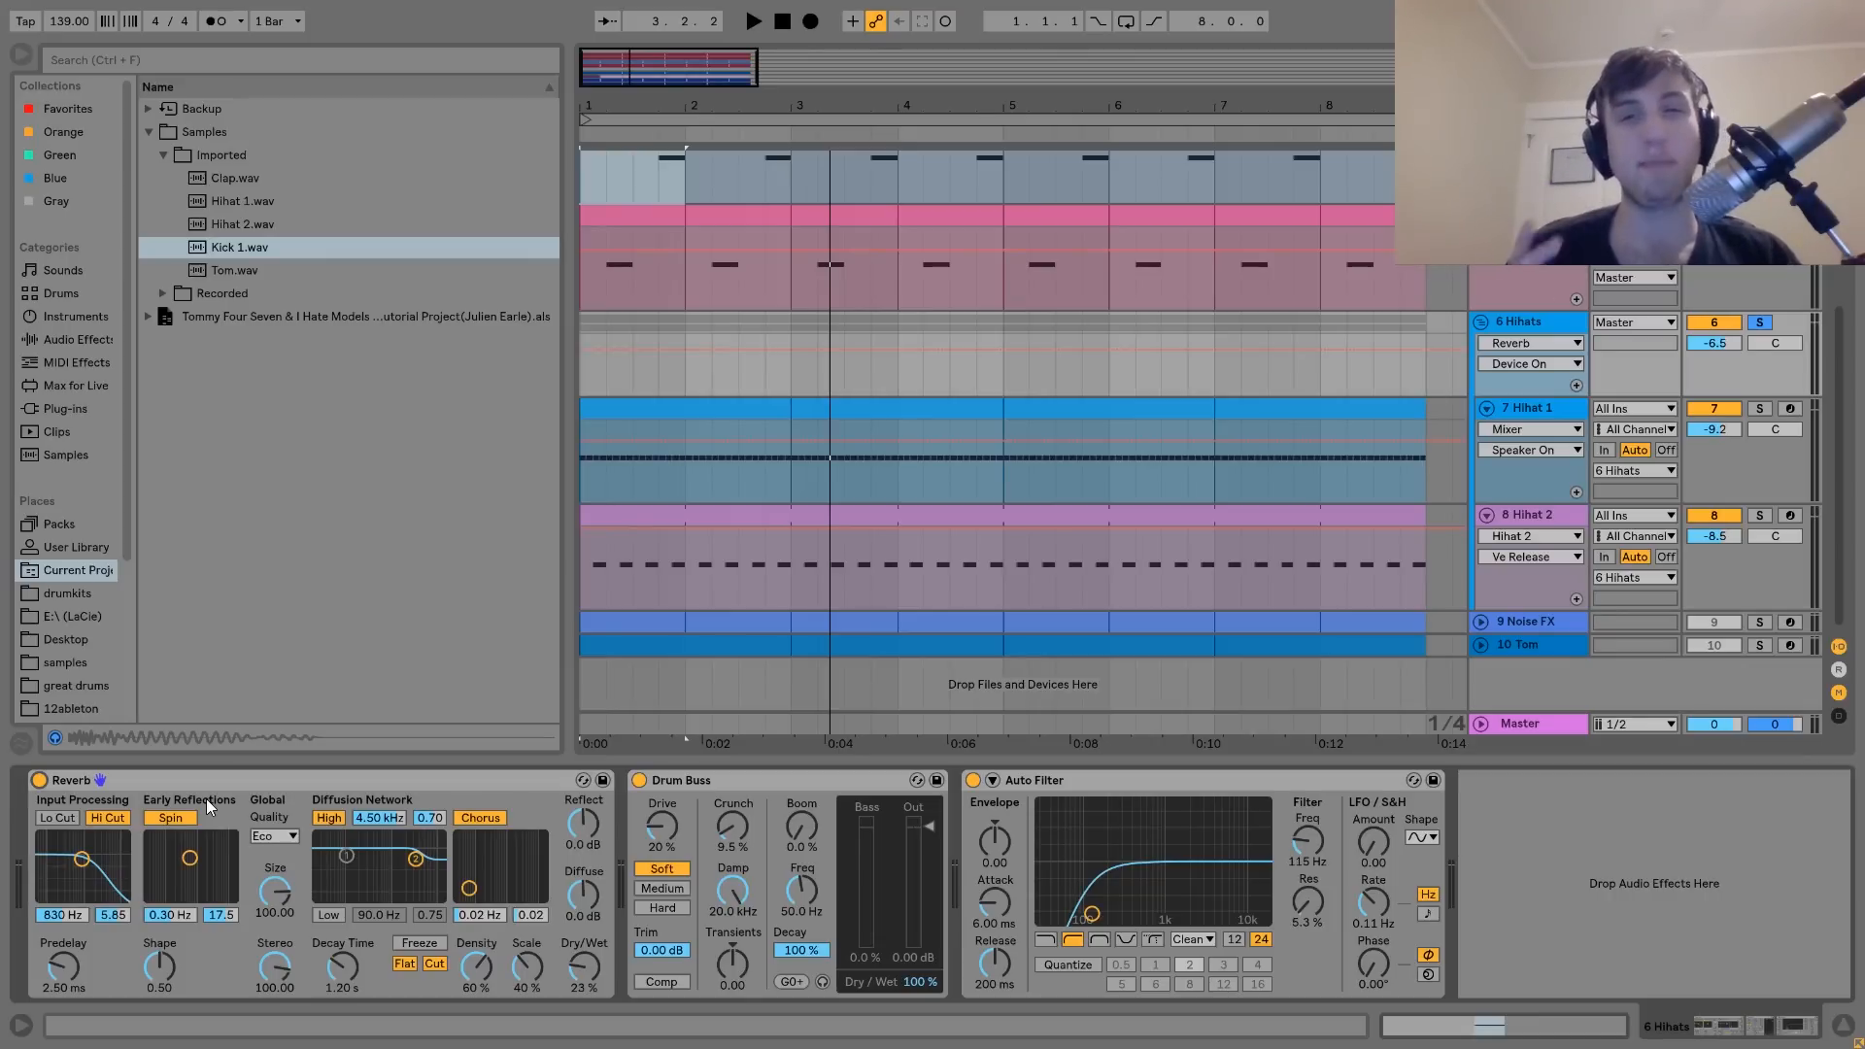
Review the devices of Hihat 1, Hihat 2 and the Hihats group, and play the group
{"action": "scroll", "coordinate": [1109, 570], "scroll_direction": "up", "scroll_amount": 2}
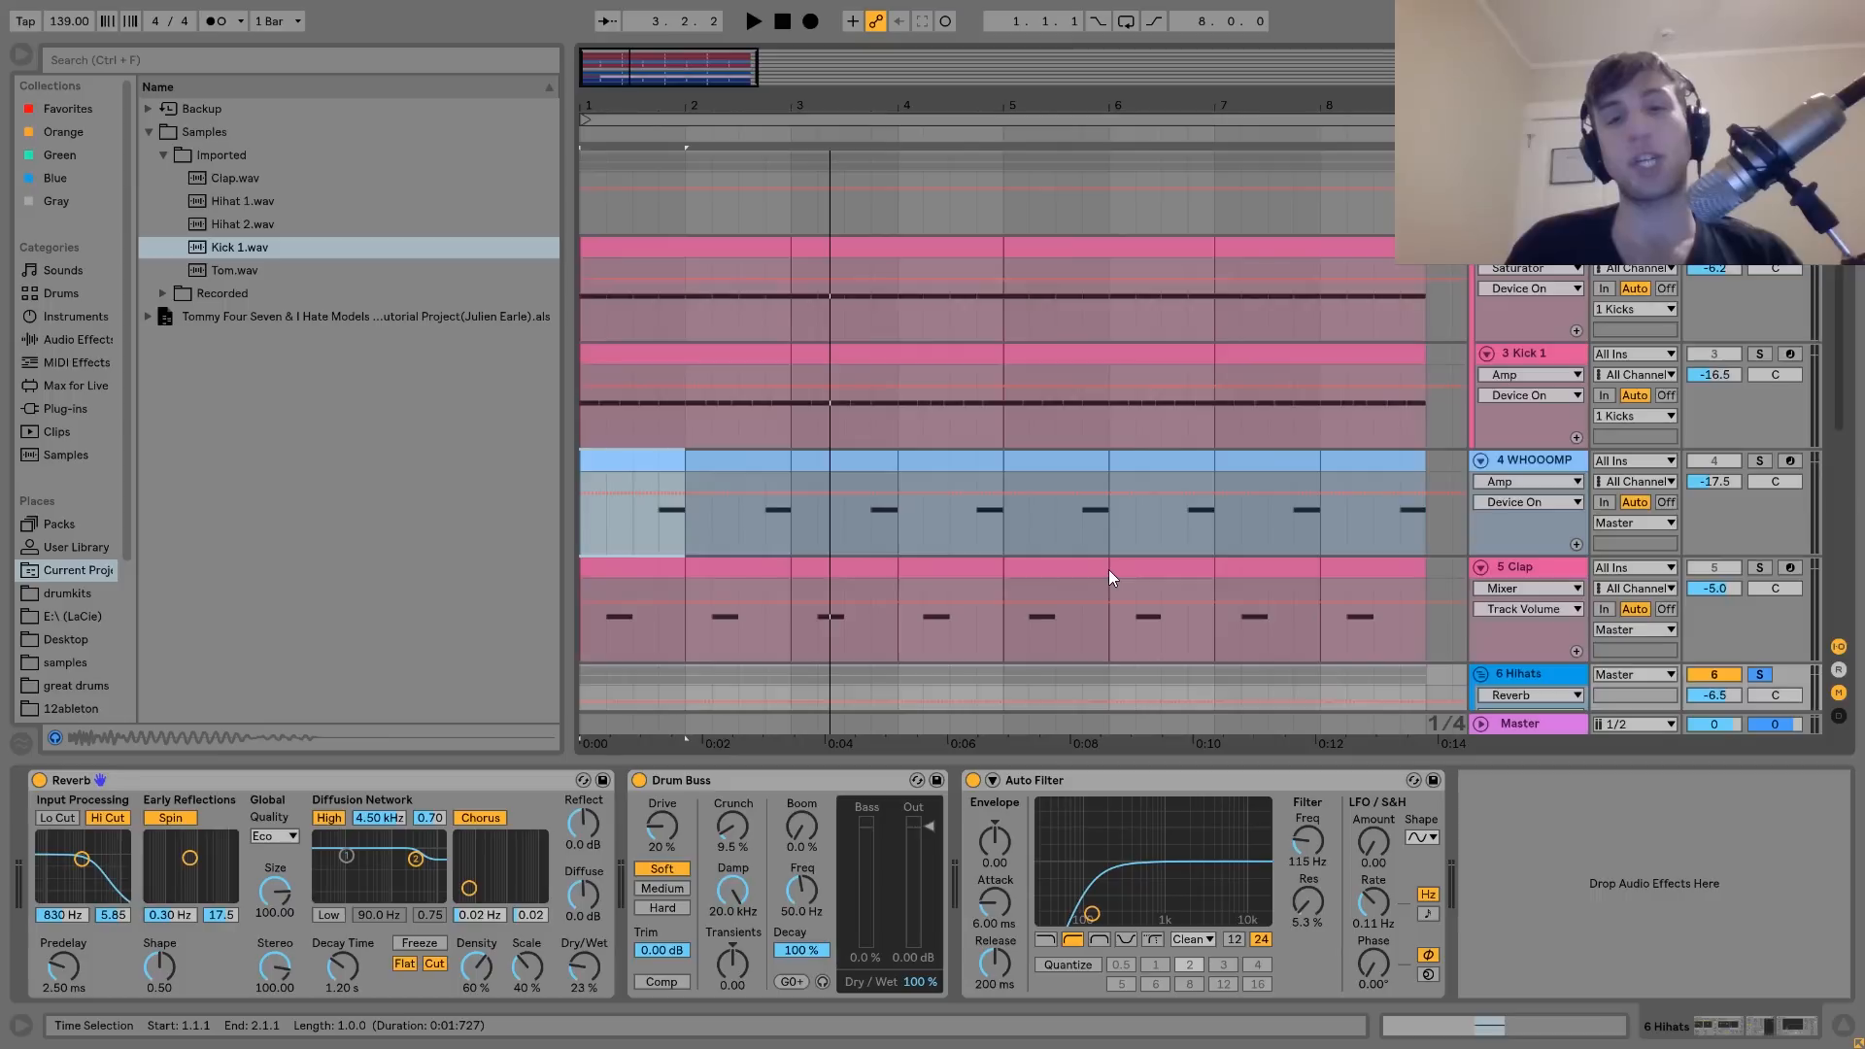
{"action": "scroll", "coordinate": [1109, 569], "scroll_direction": "down", "scroll_amount": 2}
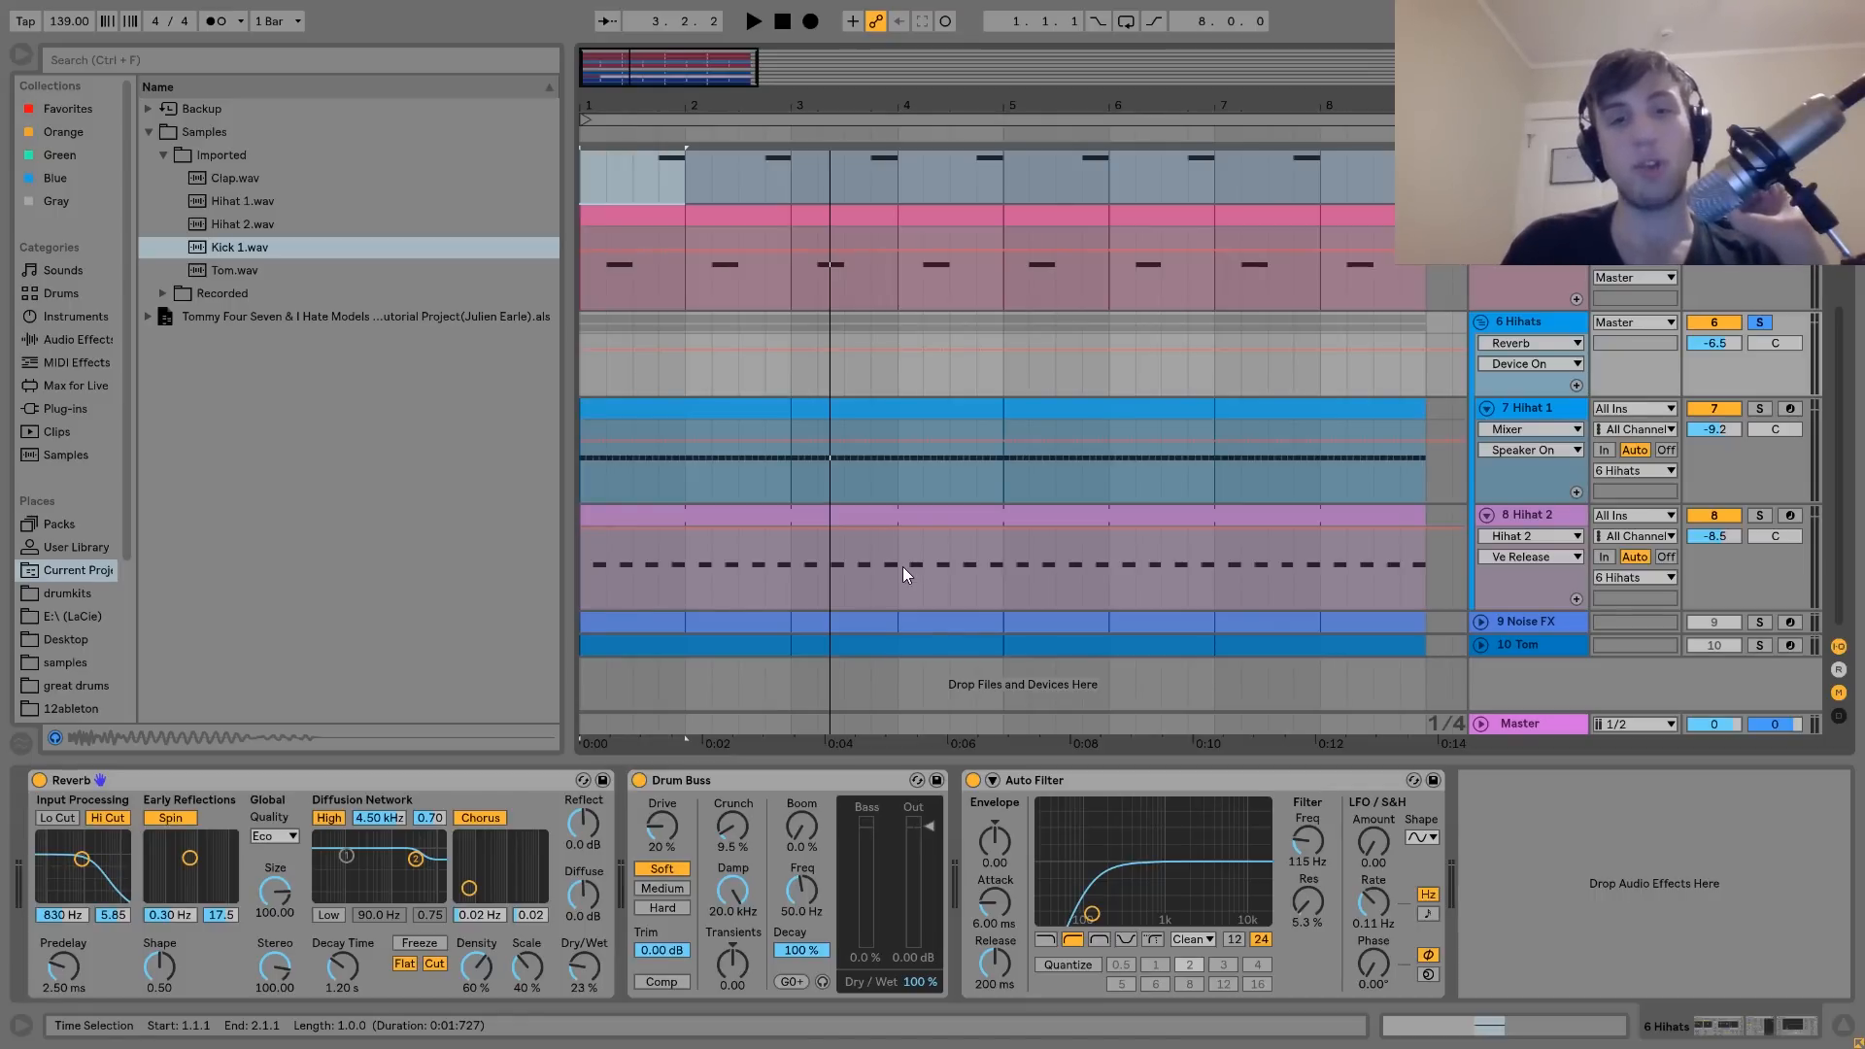
{"action": "left_click", "coordinate": [1553, 404]}
{"action": "left_click", "coordinate": [1530, 513]}
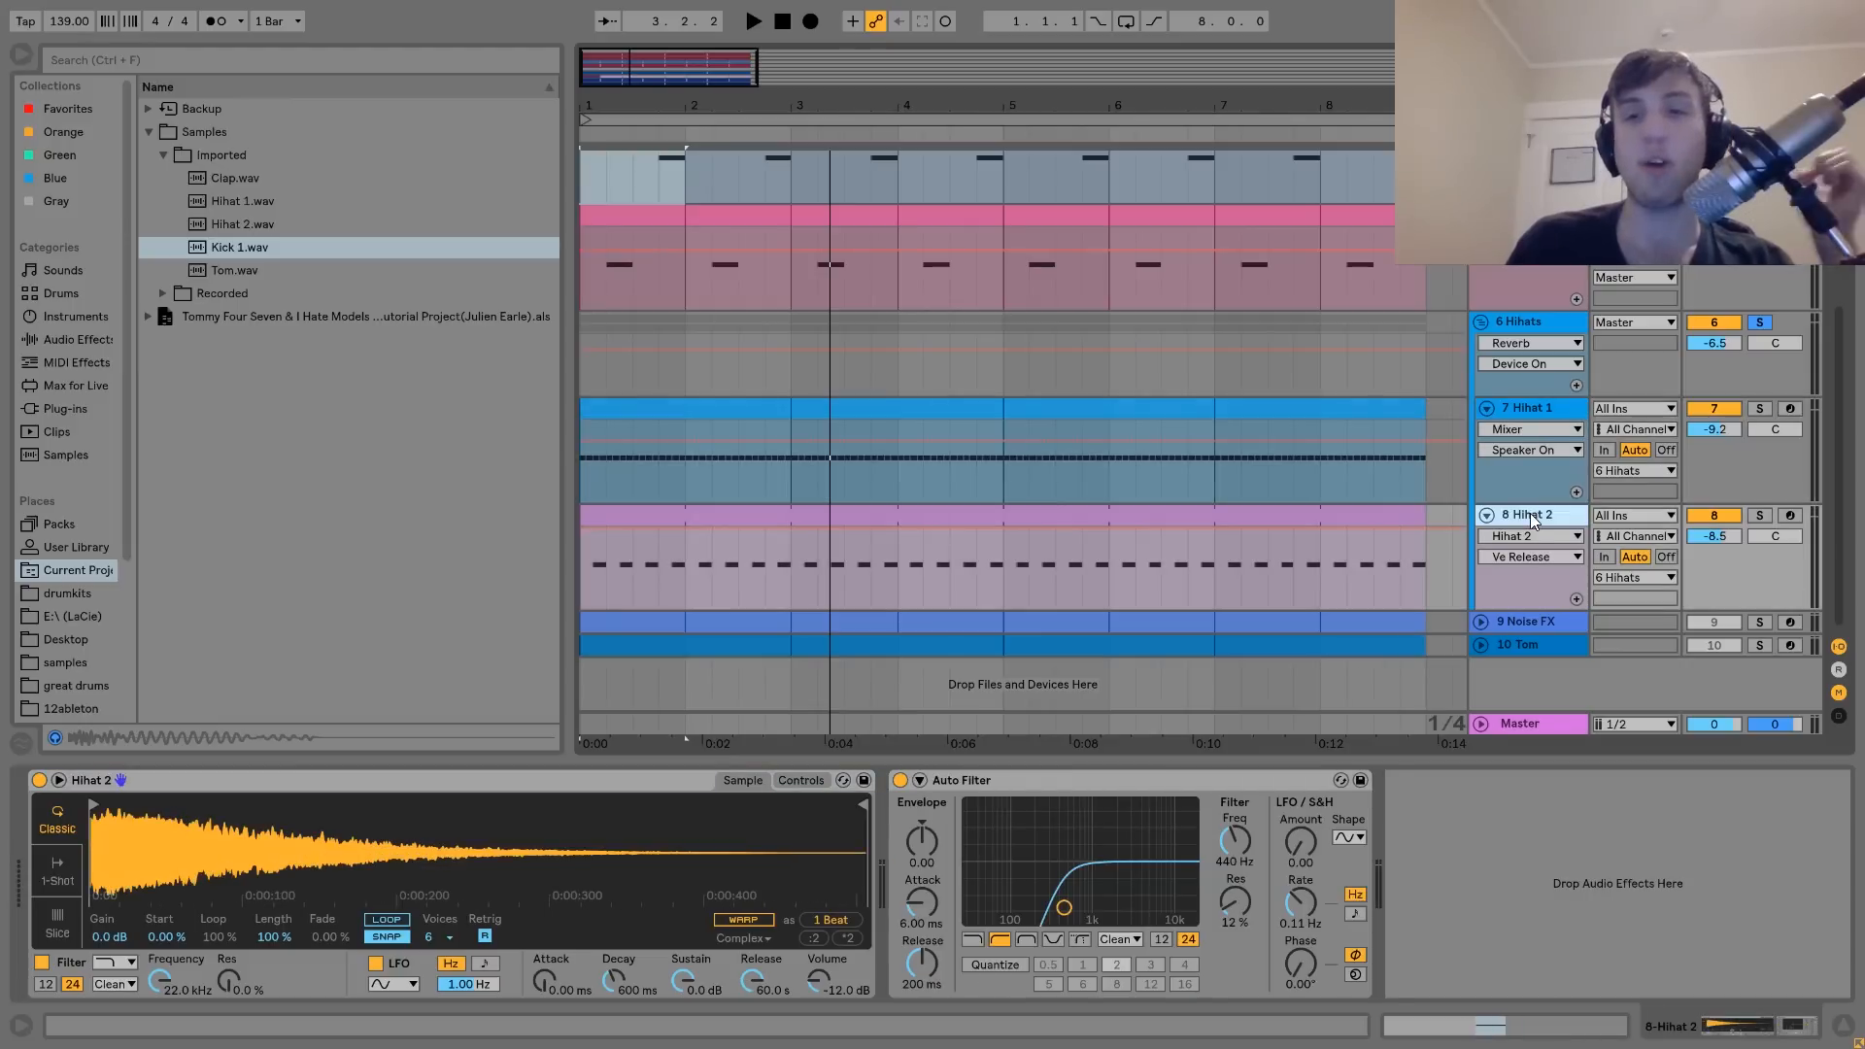
{"action": "left_click", "coordinate": [1536, 319]}
{"action": "key", "text": "space"}
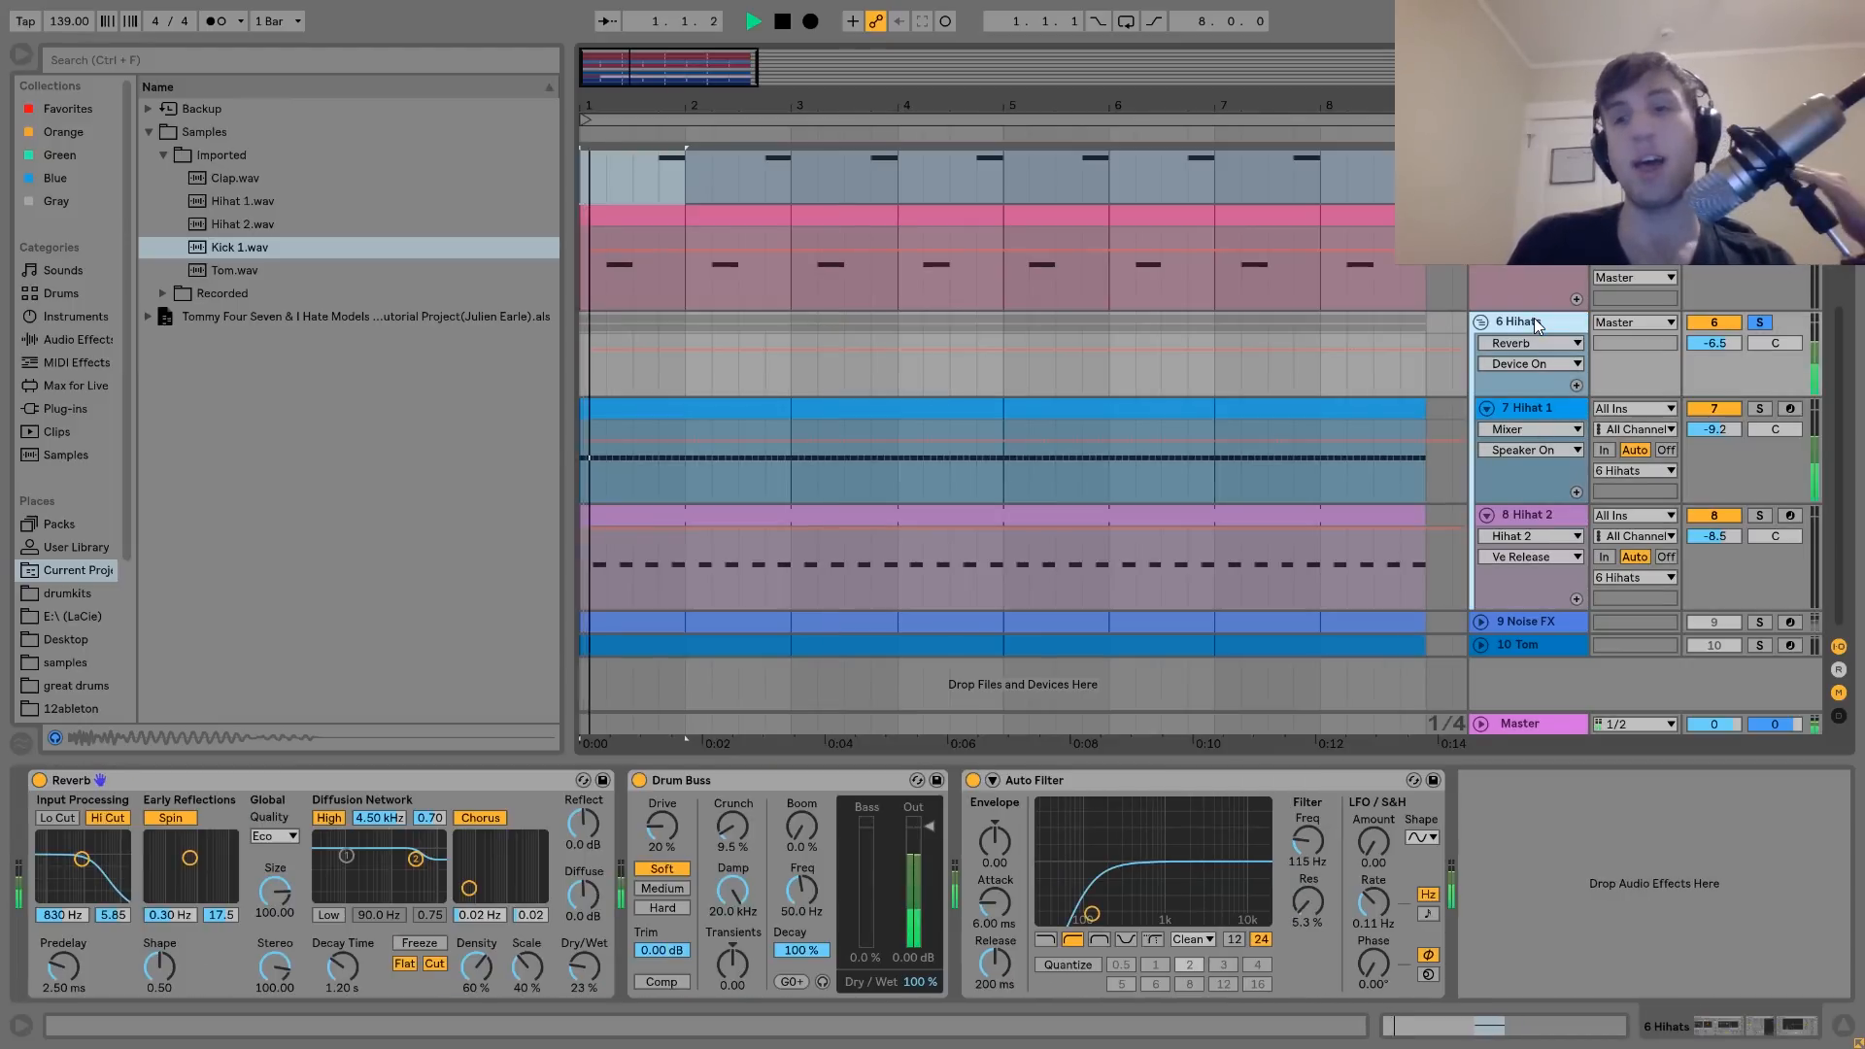
{"action": "key", "text": "space"}
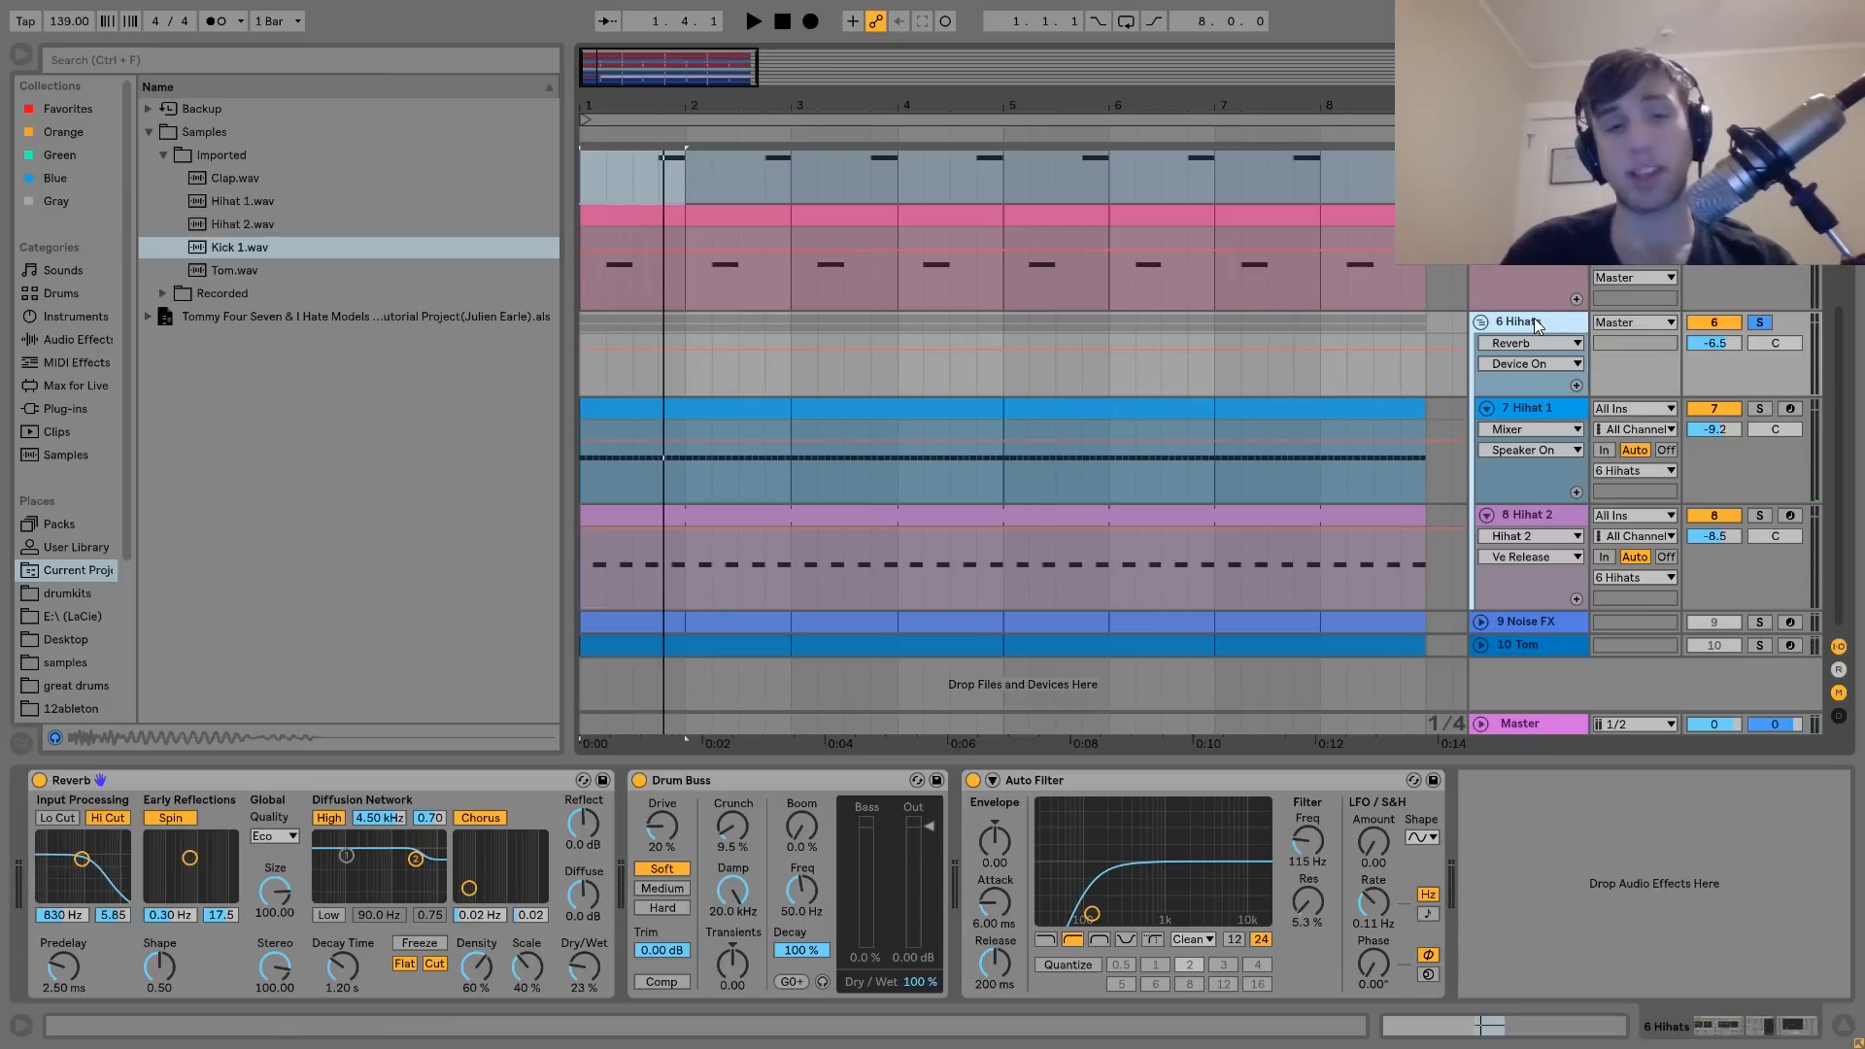
Play the Hihats group with its Drum Buss bypassed and re-enabled to compare the sound
{"action": "left_click", "coordinate": [640, 780]}
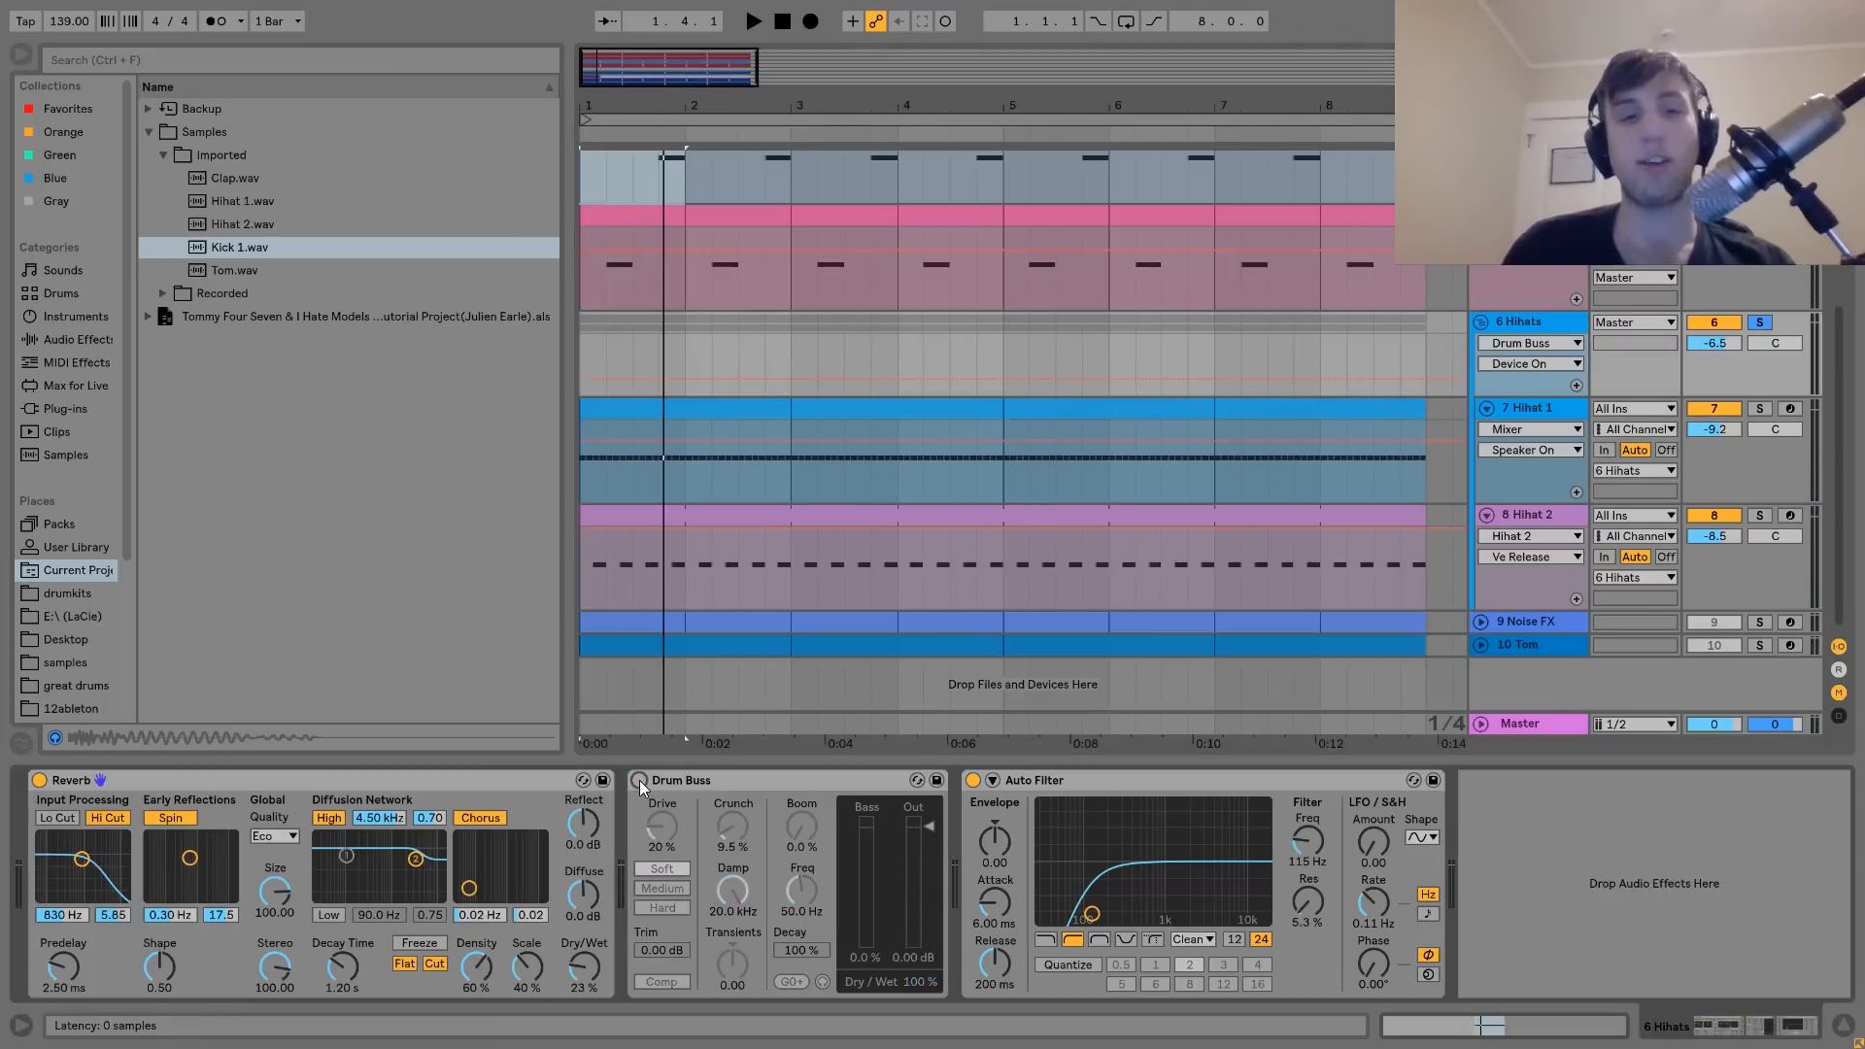
{"action": "key", "text": "space"}
{"action": "left_click", "coordinate": [640, 781]}
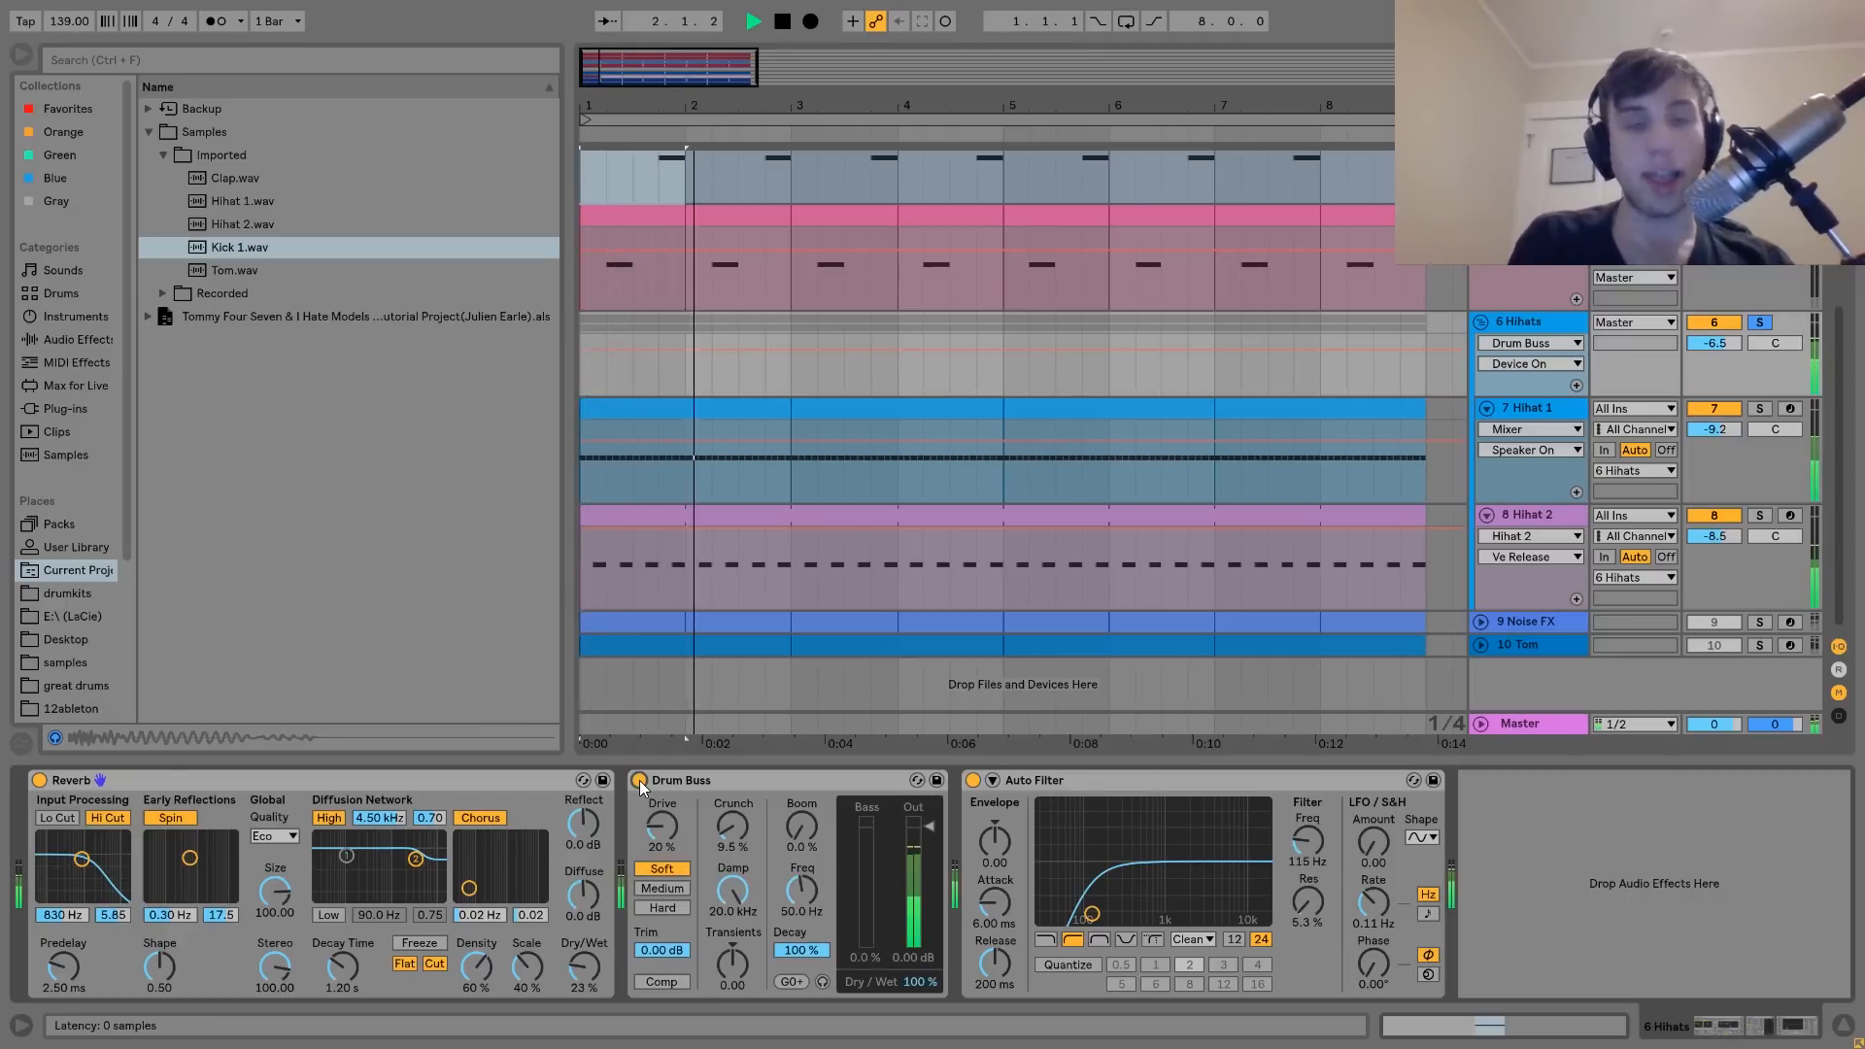
{"action": "key", "text": "space"}
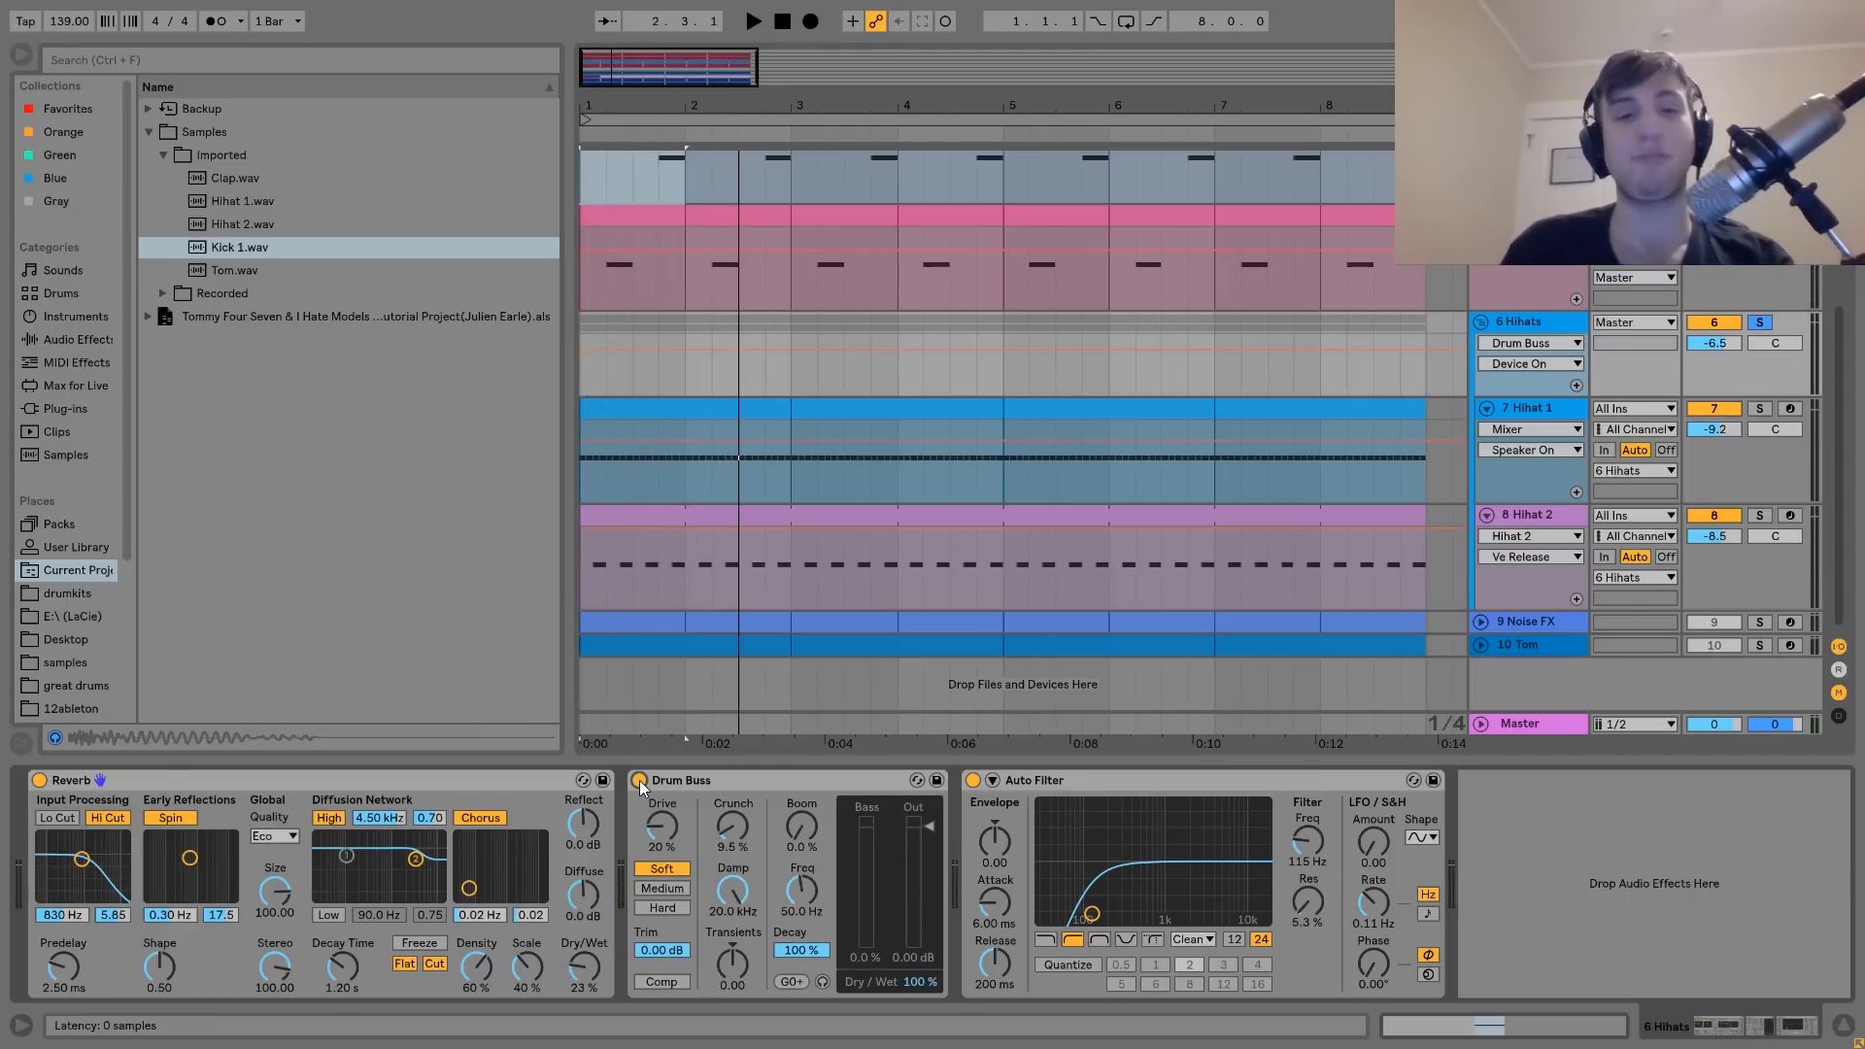
{"action": "key", "text": "space"}
{"action": "left_click", "coordinate": [675, 779]}
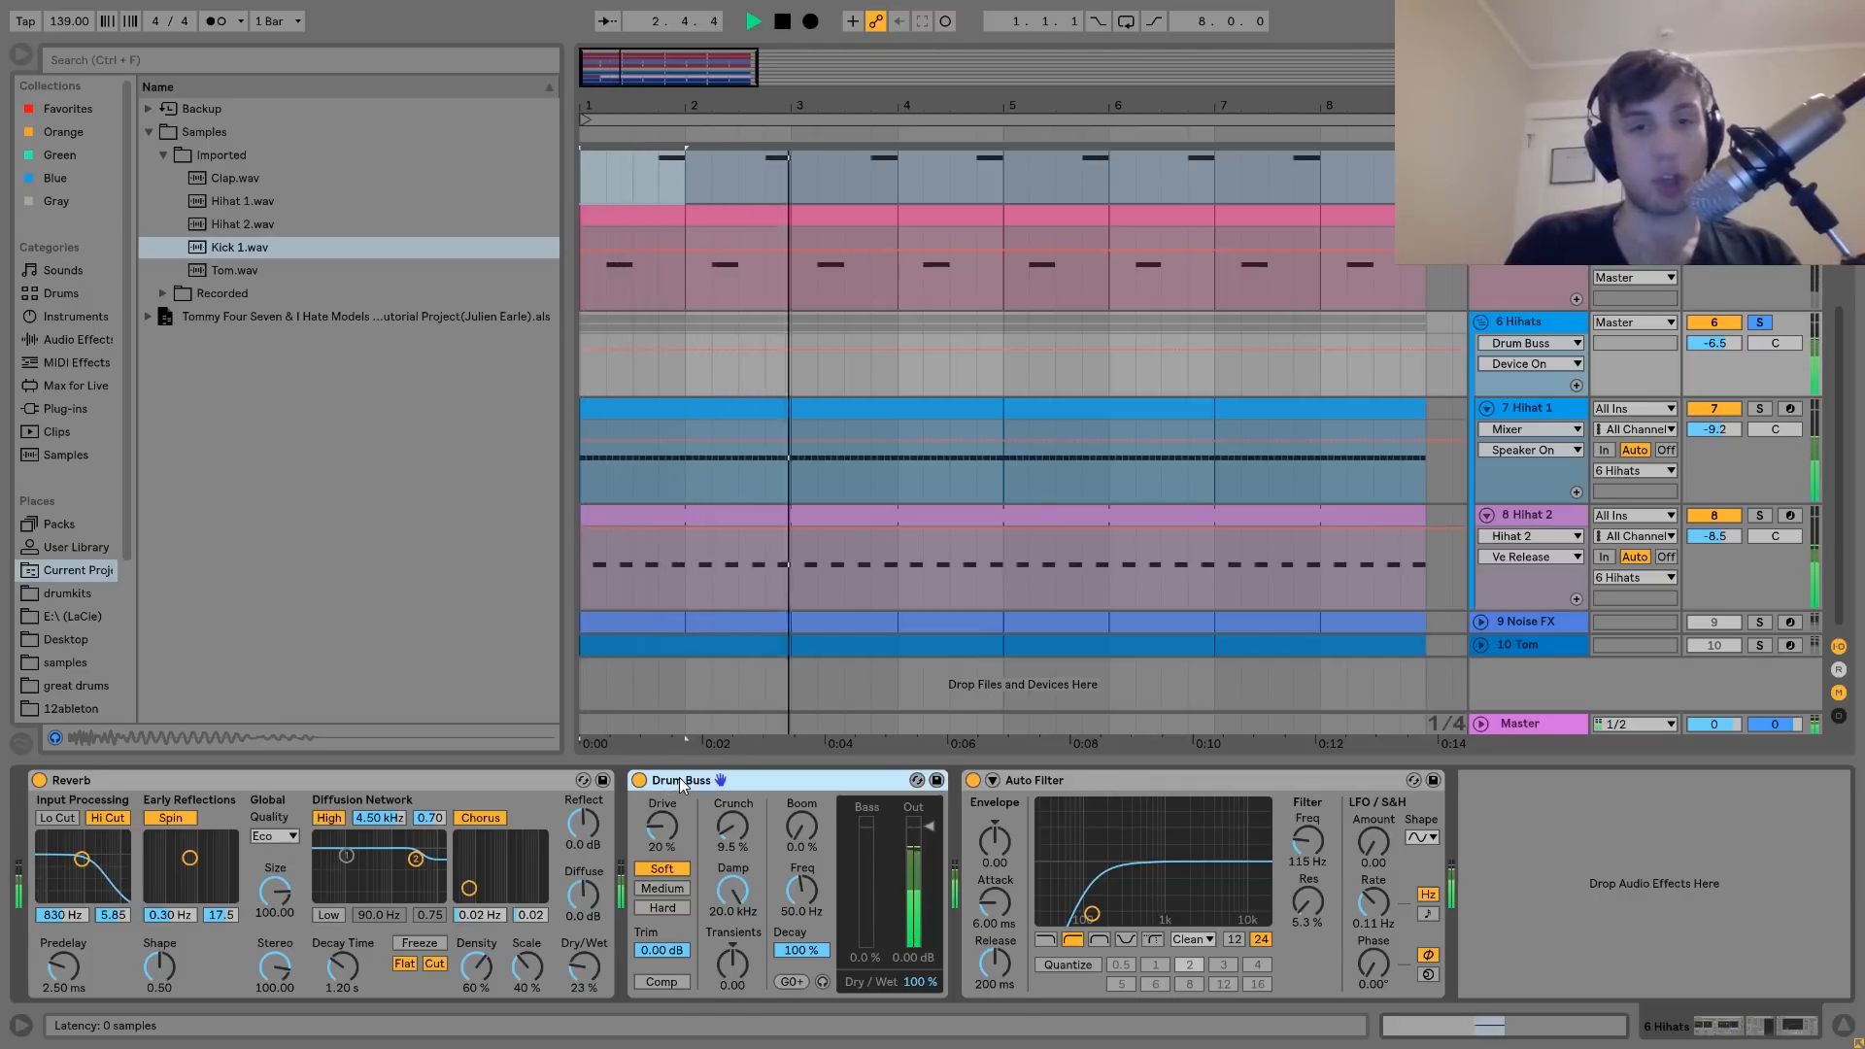
{"action": "key", "text": "space"}
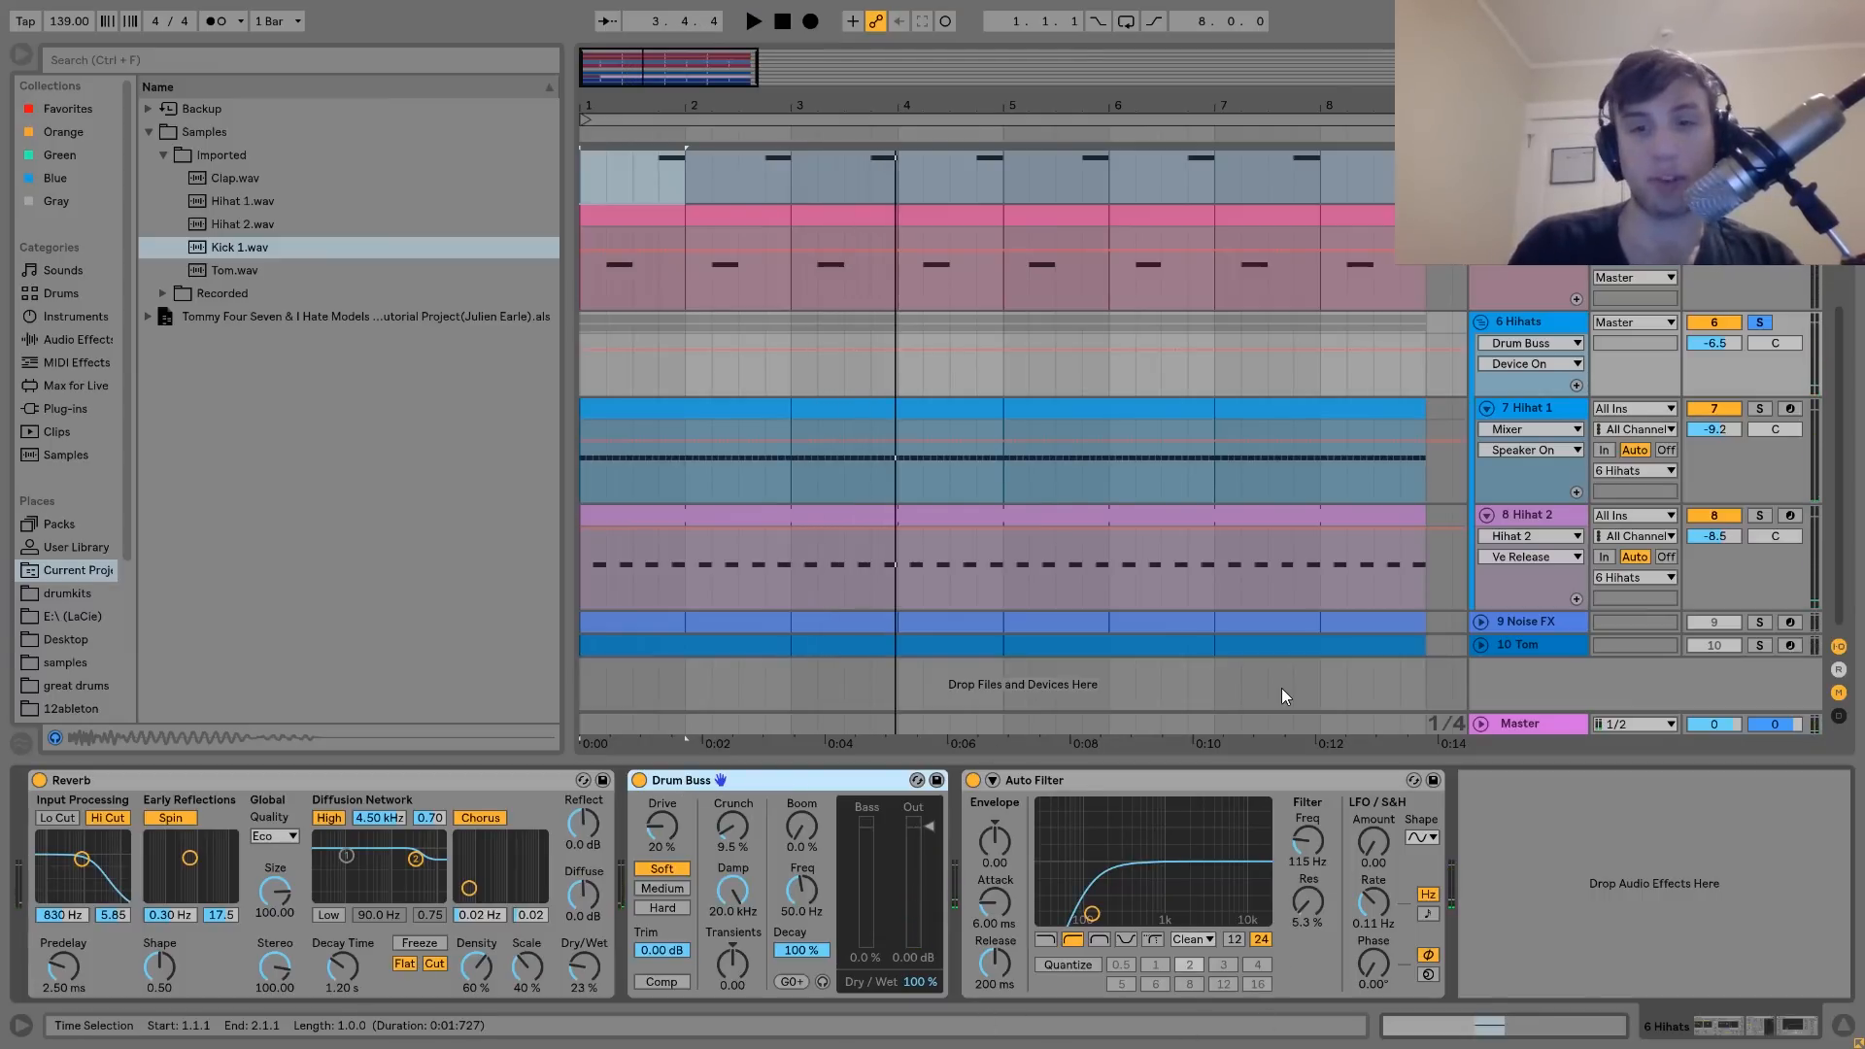
Bypass and re-enable the Hihats group's Auto Filter during playback to compare the sound
{"action": "key", "text": "space"}
{"action": "left_click", "coordinate": [973, 780]}
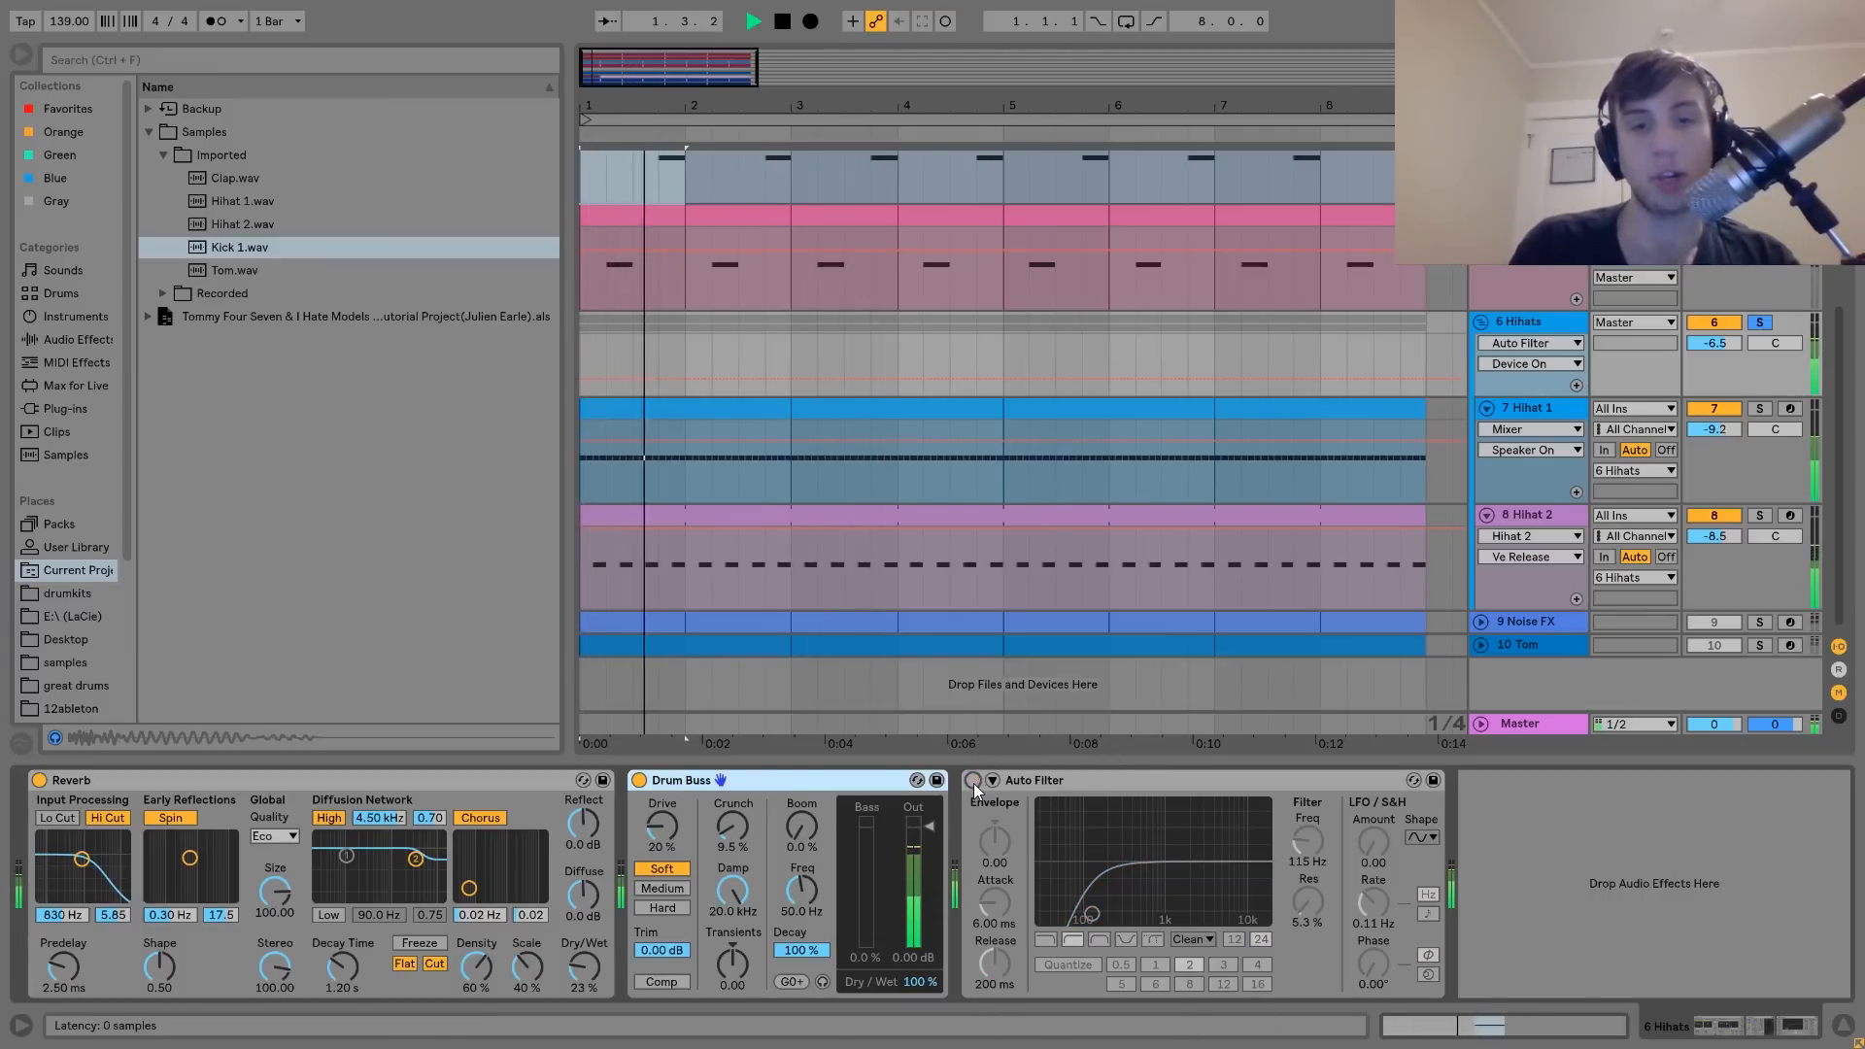
{"action": "left_click", "coordinate": [974, 782]}
{"action": "key", "text": "space"}
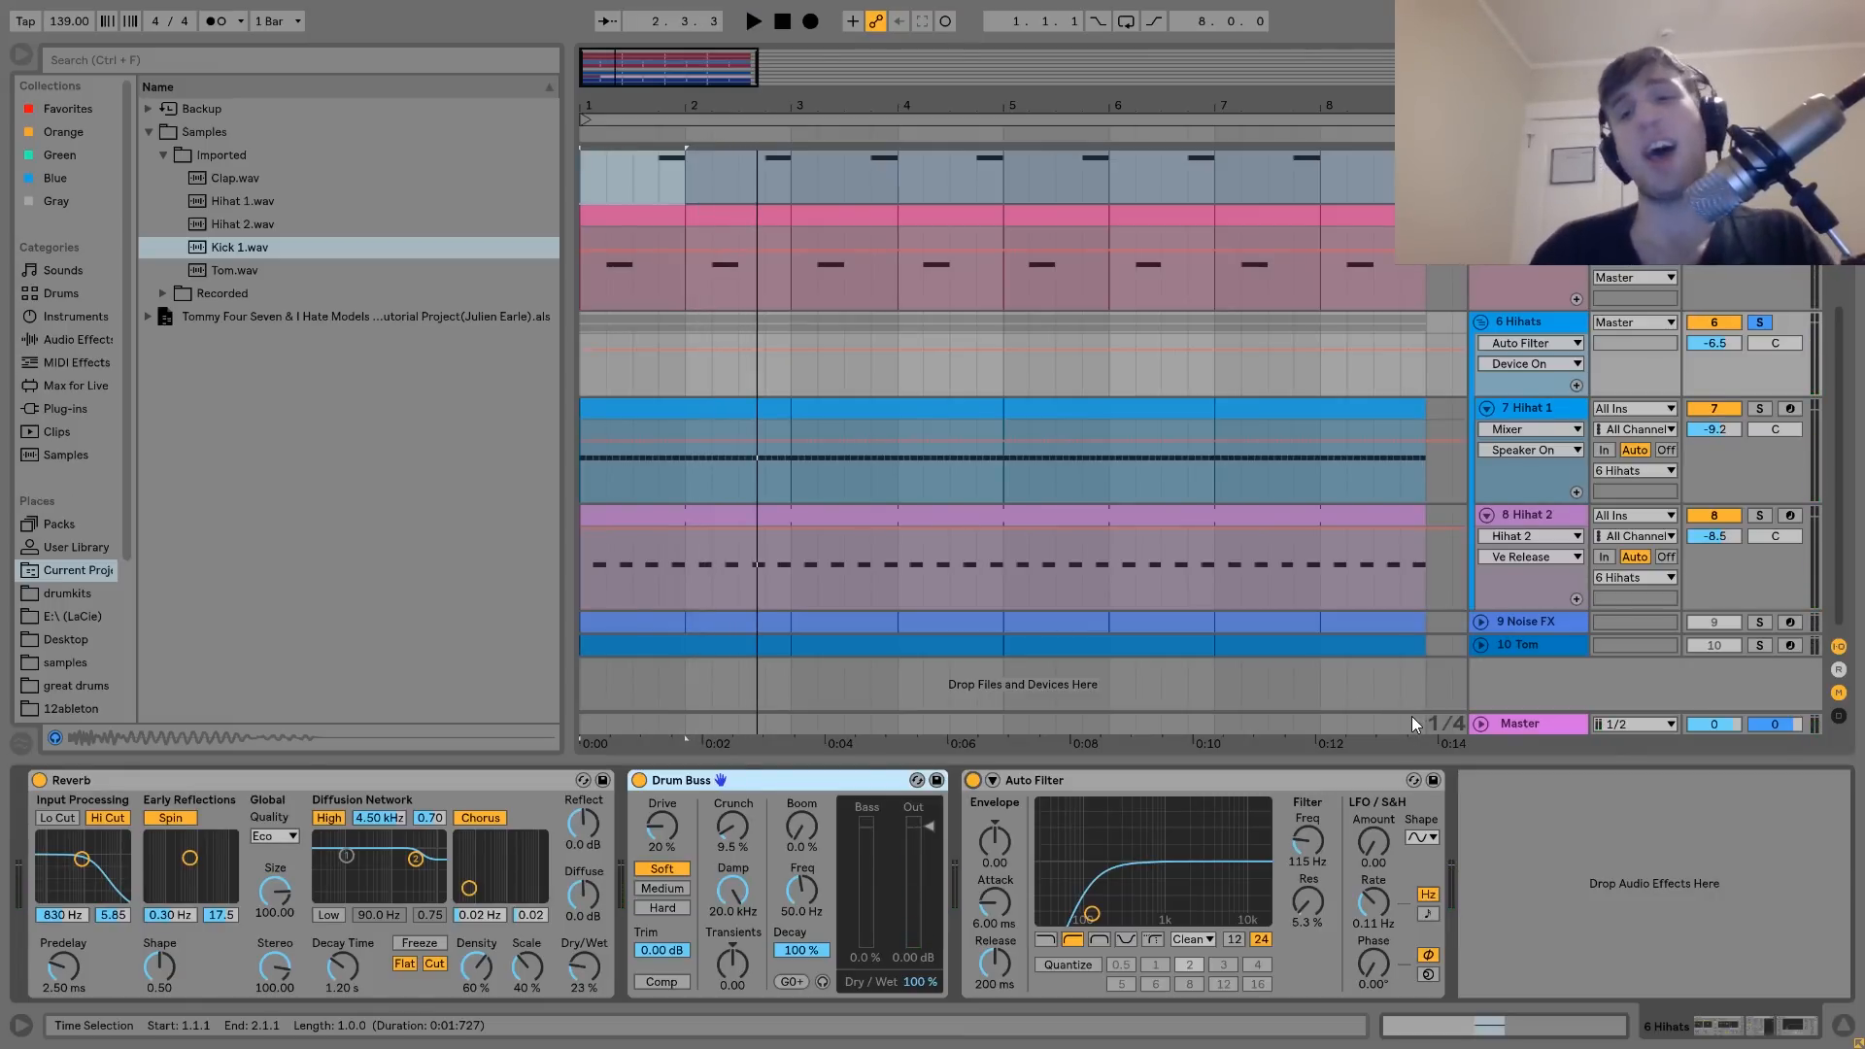
Show the Noise FX track's devices, unfold and solo the track, and play it from bar 1 with Operator in view
{"action": "left_click", "coordinate": [1533, 627]}
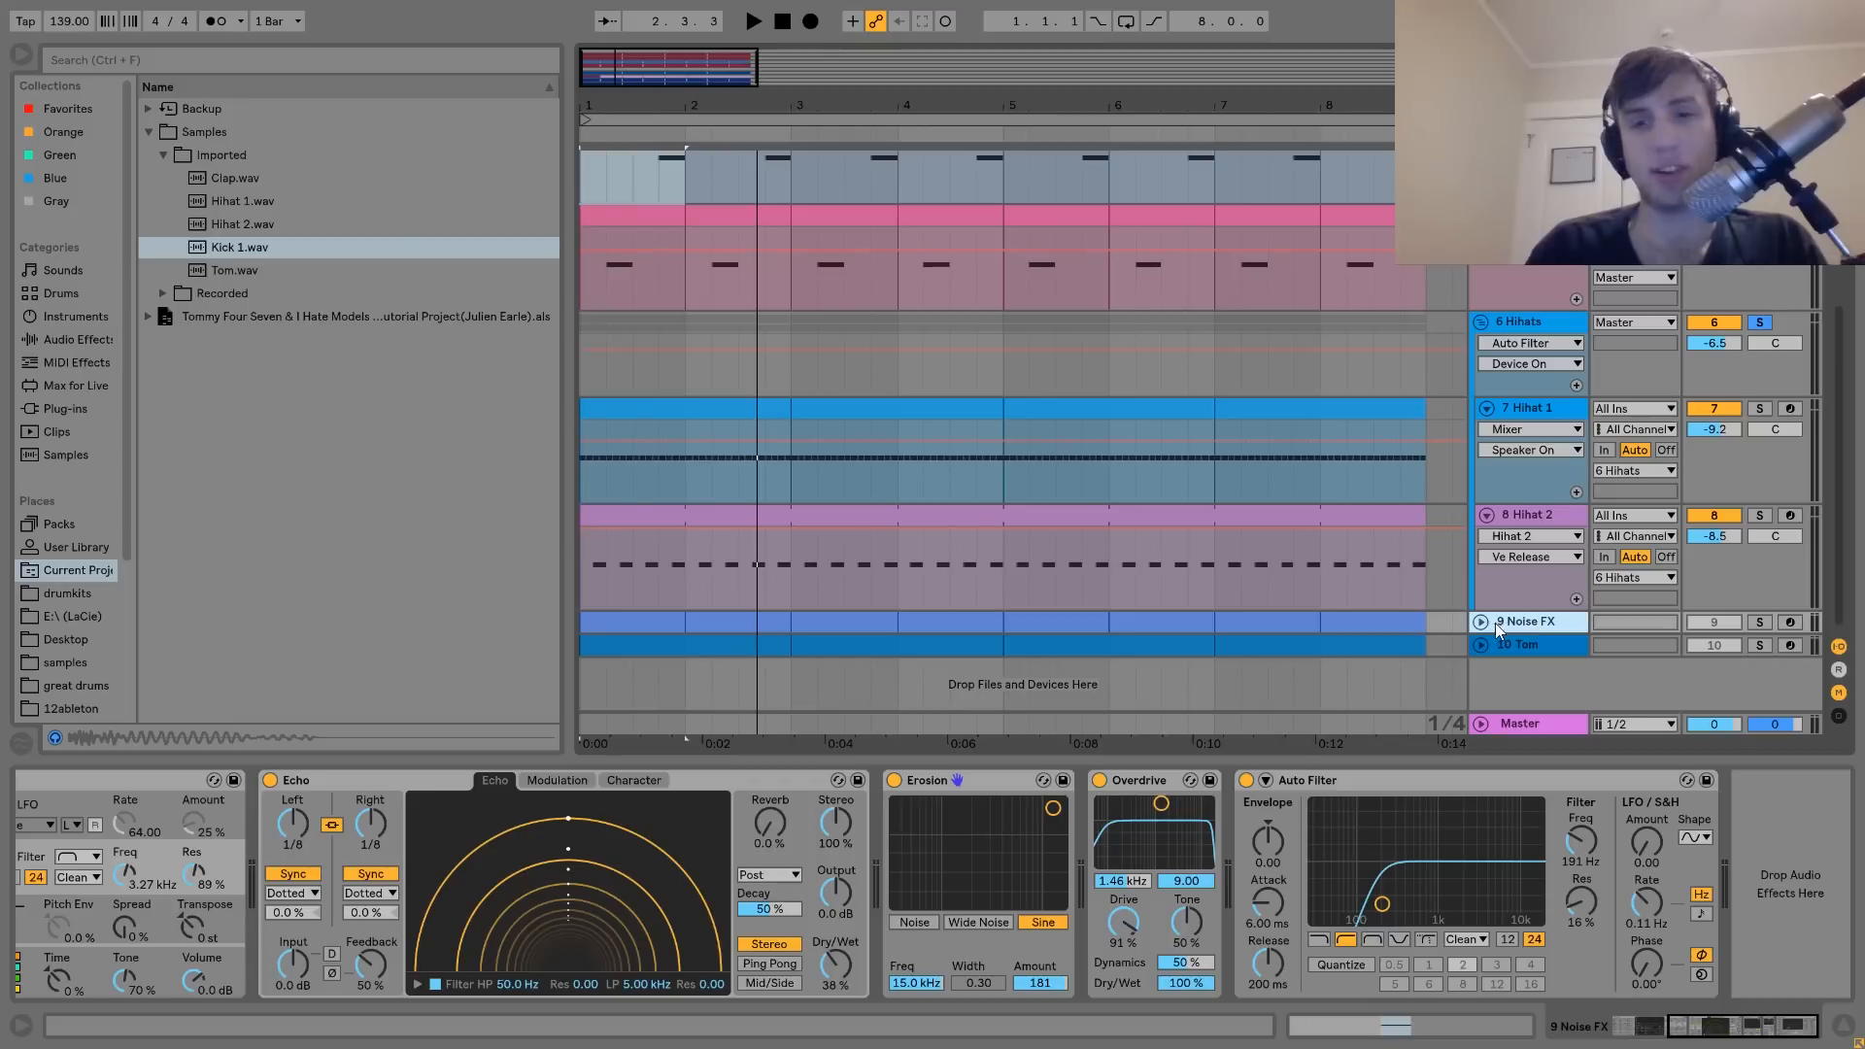
{"action": "left_click", "coordinate": [1480, 622]}
{"action": "left_click", "coordinate": [1760, 623]}
{"action": "scroll", "coordinate": [608, 573], "scroll_direction": "down", "scroll_amount": 2}
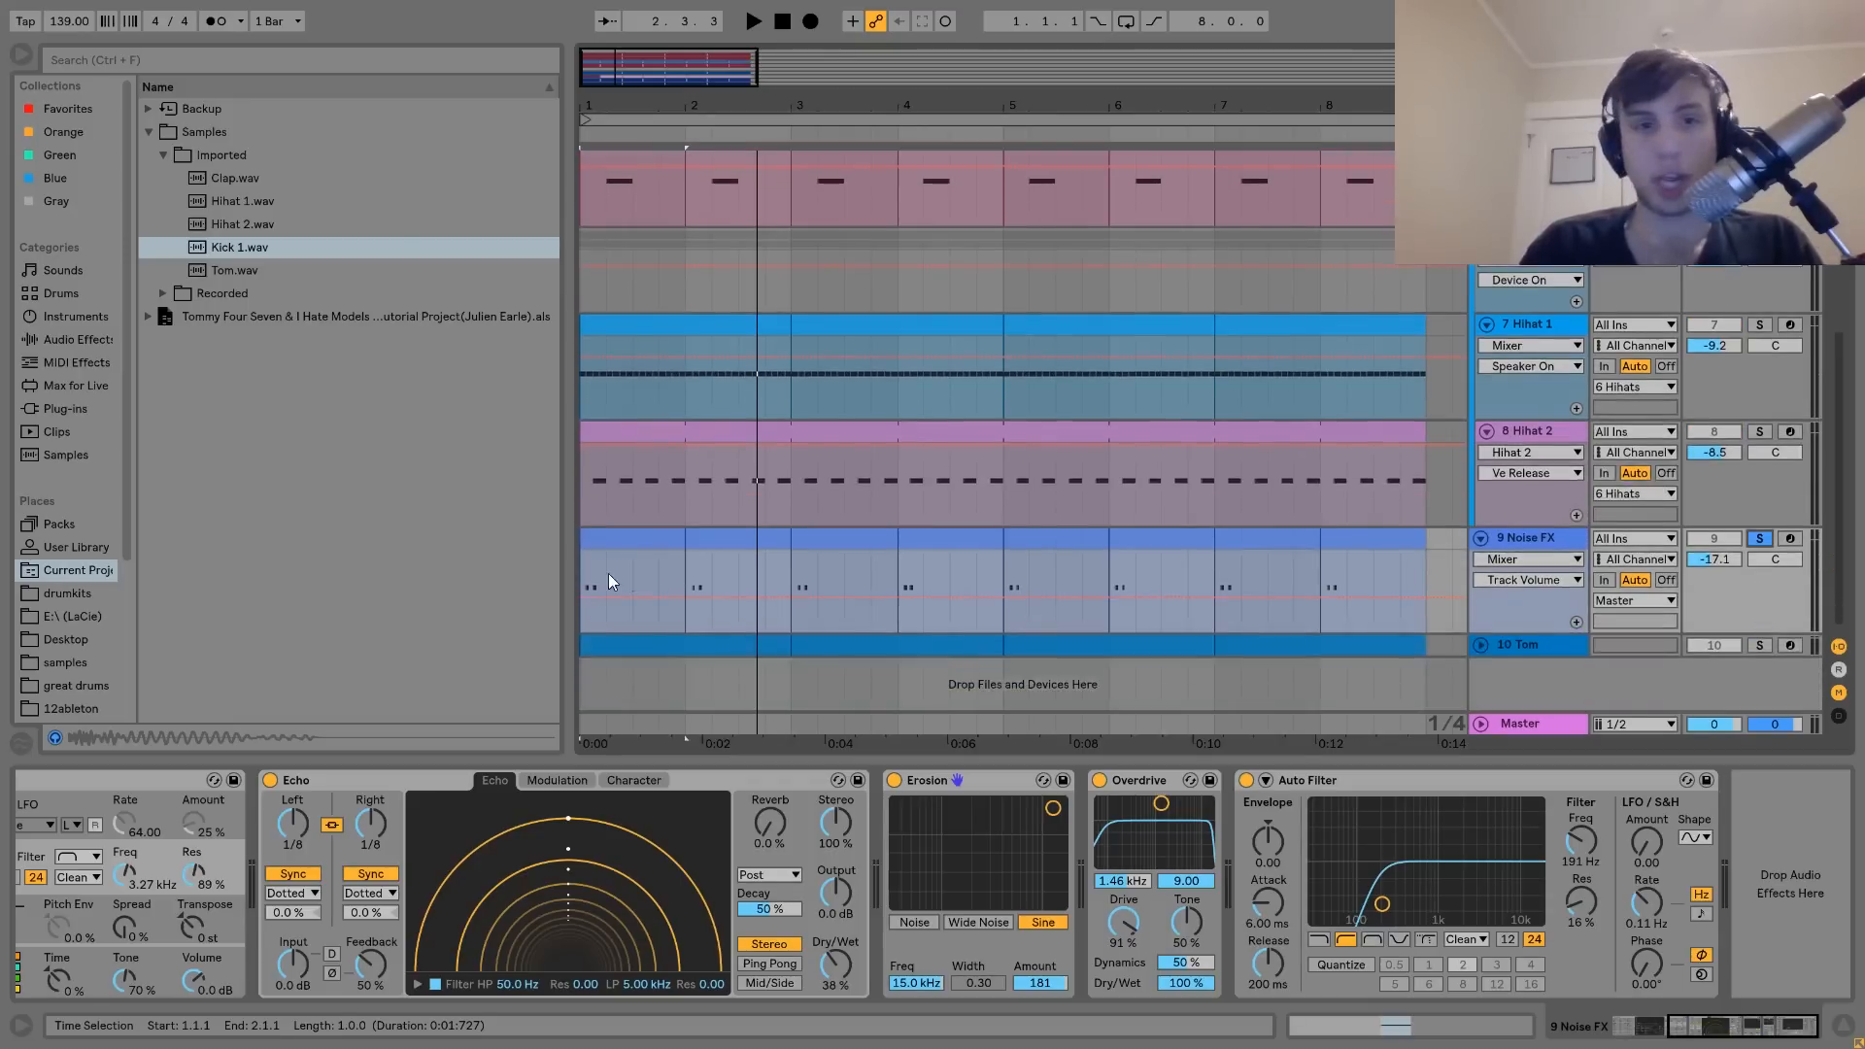
{"action": "left_click", "coordinate": [616, 544]}
{"action": "key", "text": "space"}
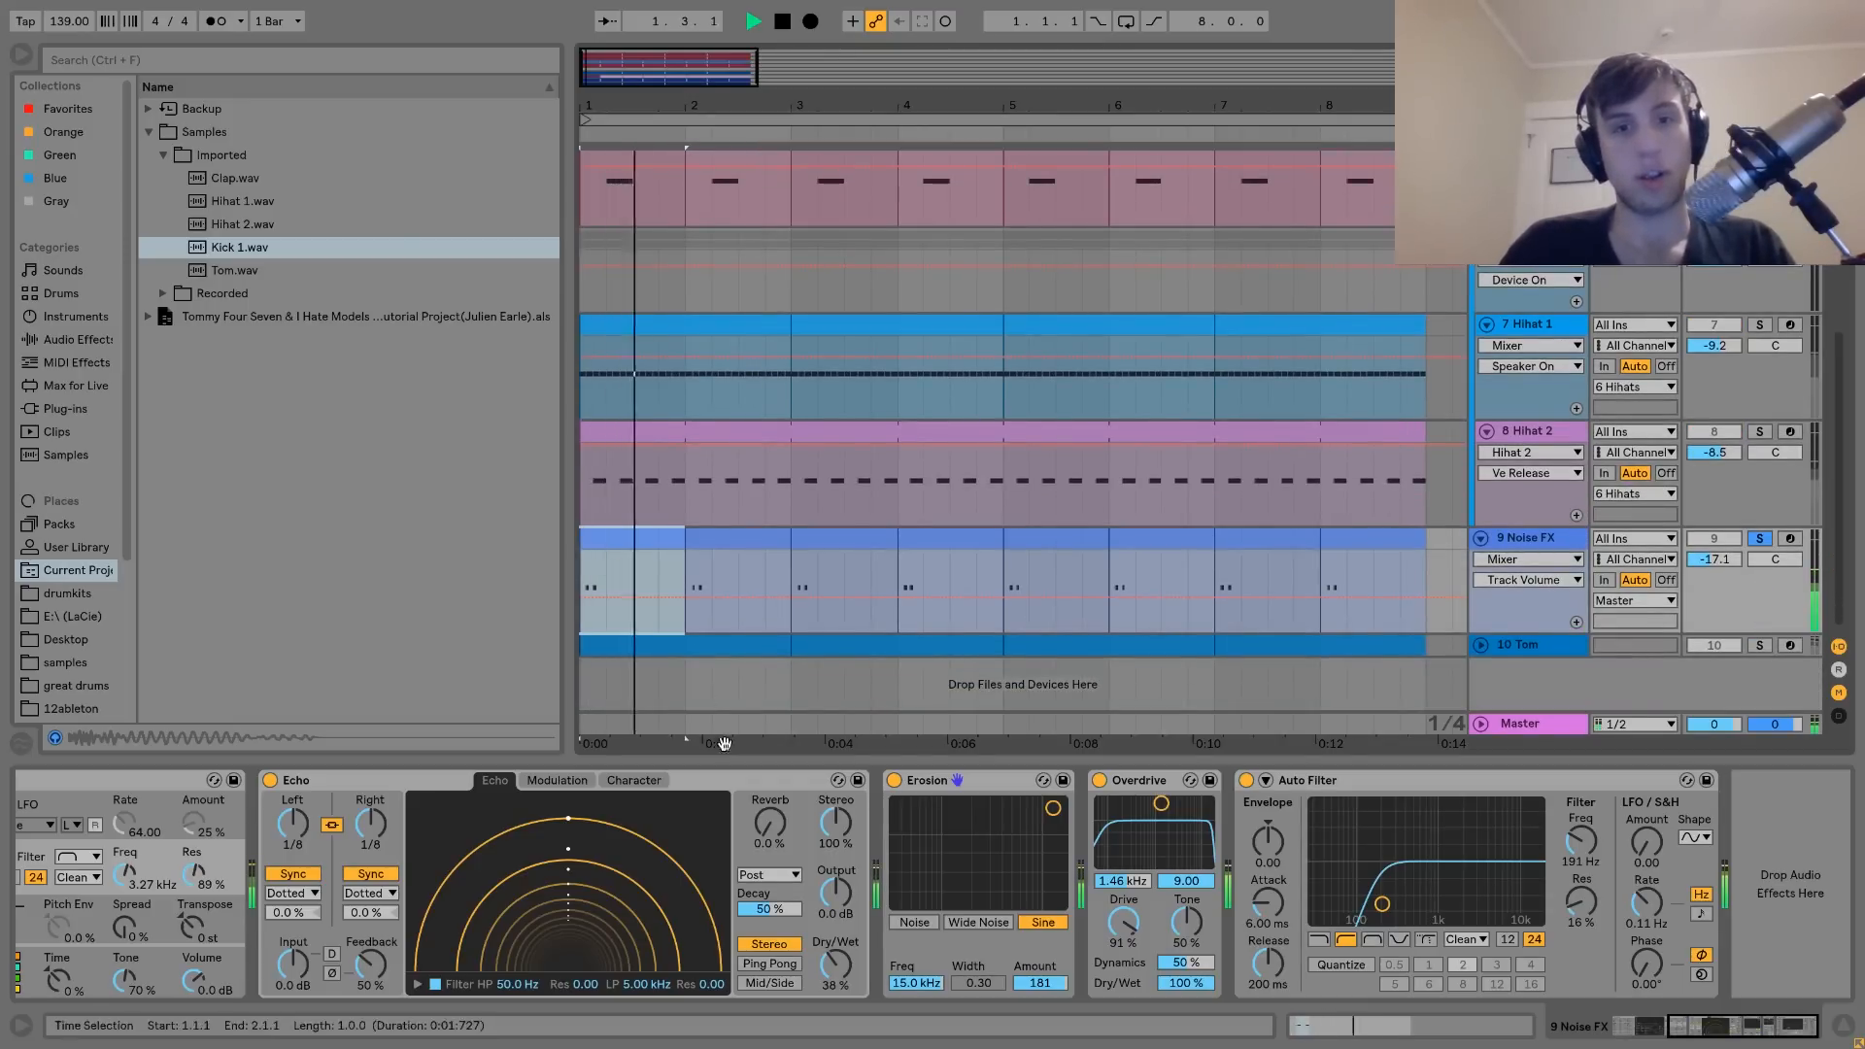
{"action": "scroll", "coordinate": [763, 849], "scroll_direction": "up", "scroll_amount": 5}
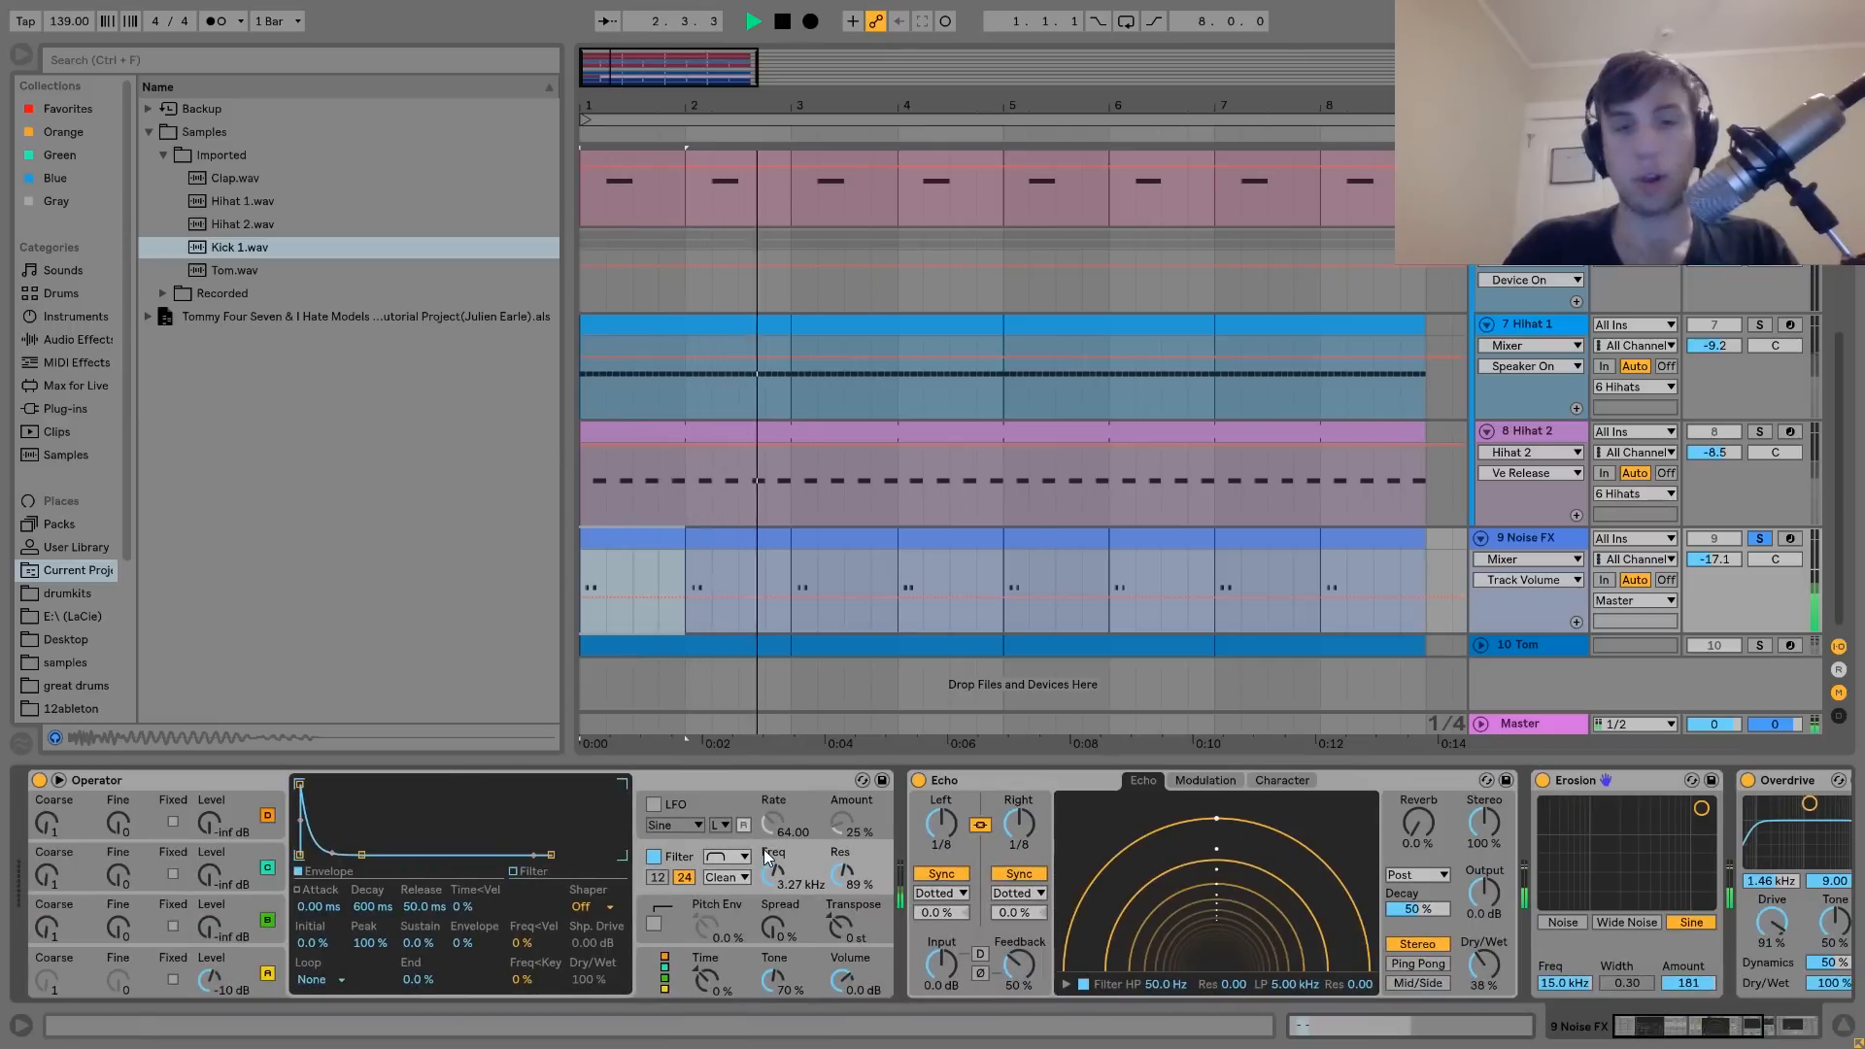
{"action": "key", "text": "space"}
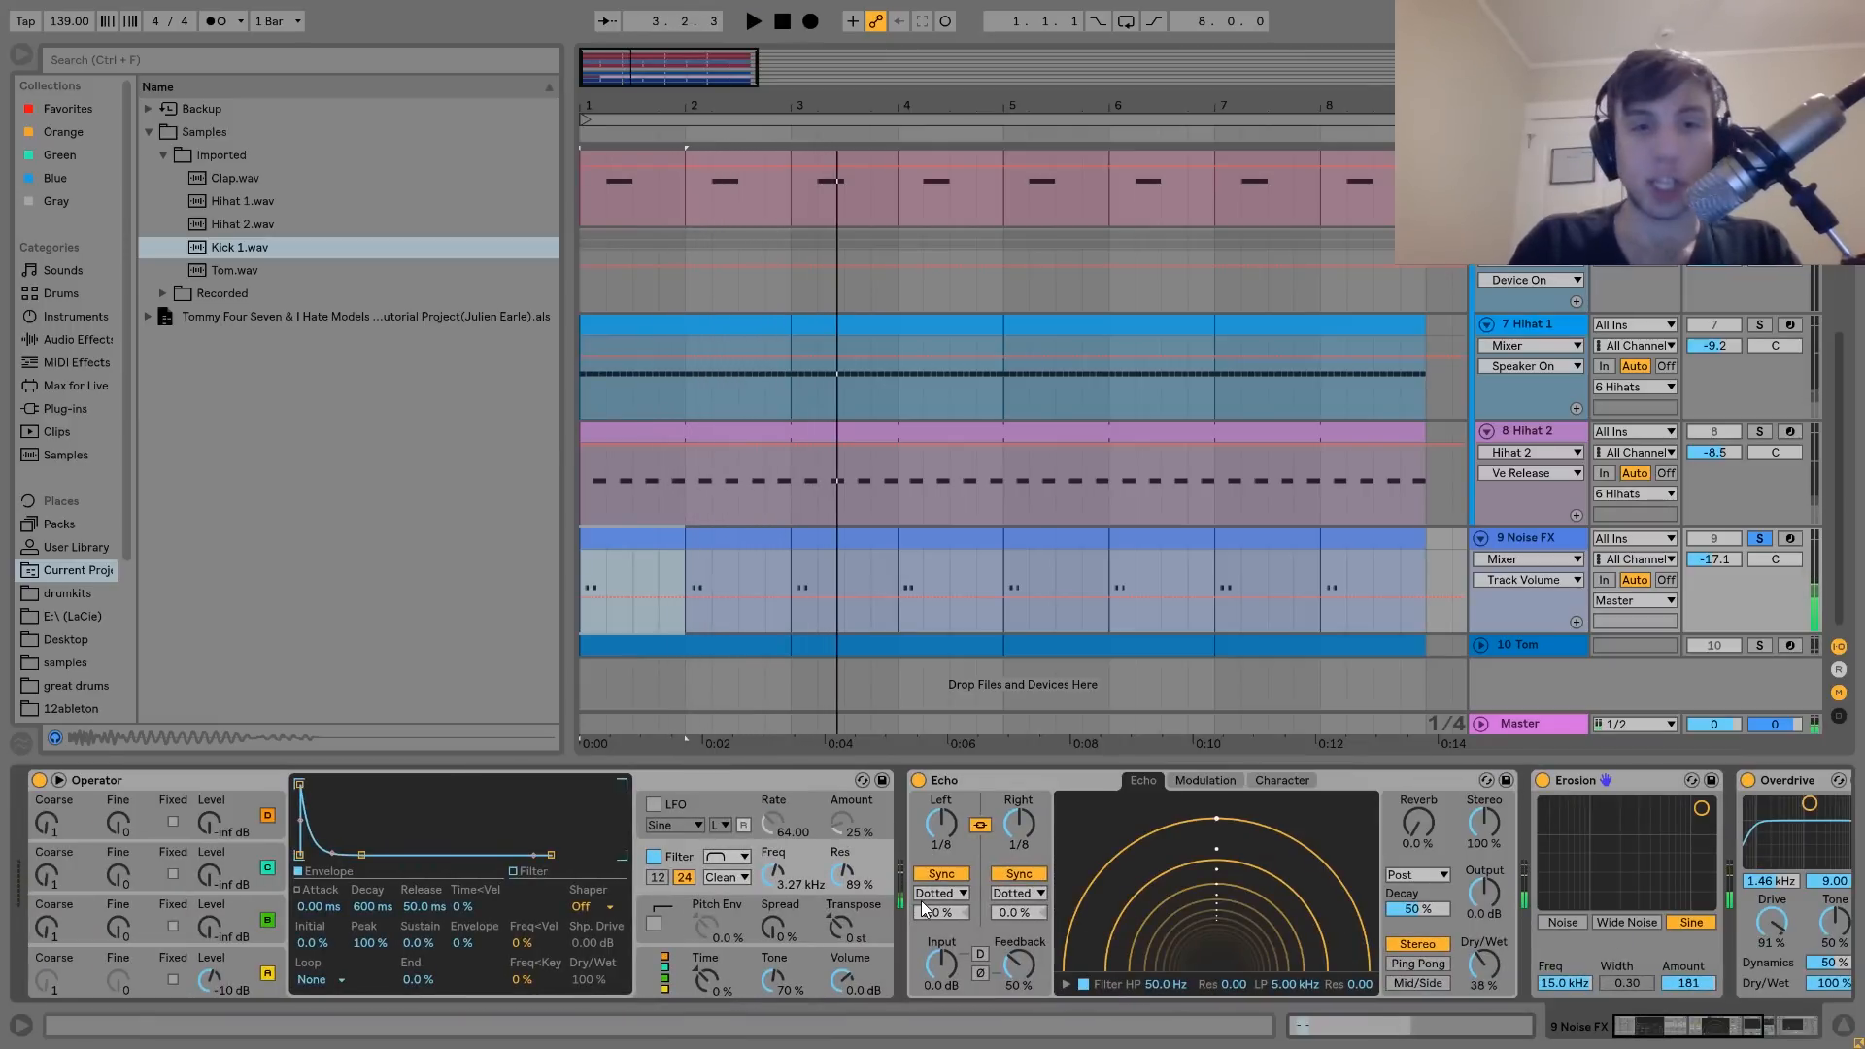
Unsolo the Noise FX track to play it within the full loop, and solo it again
{"action": "left_click", "coordinate": [1759, 538]}
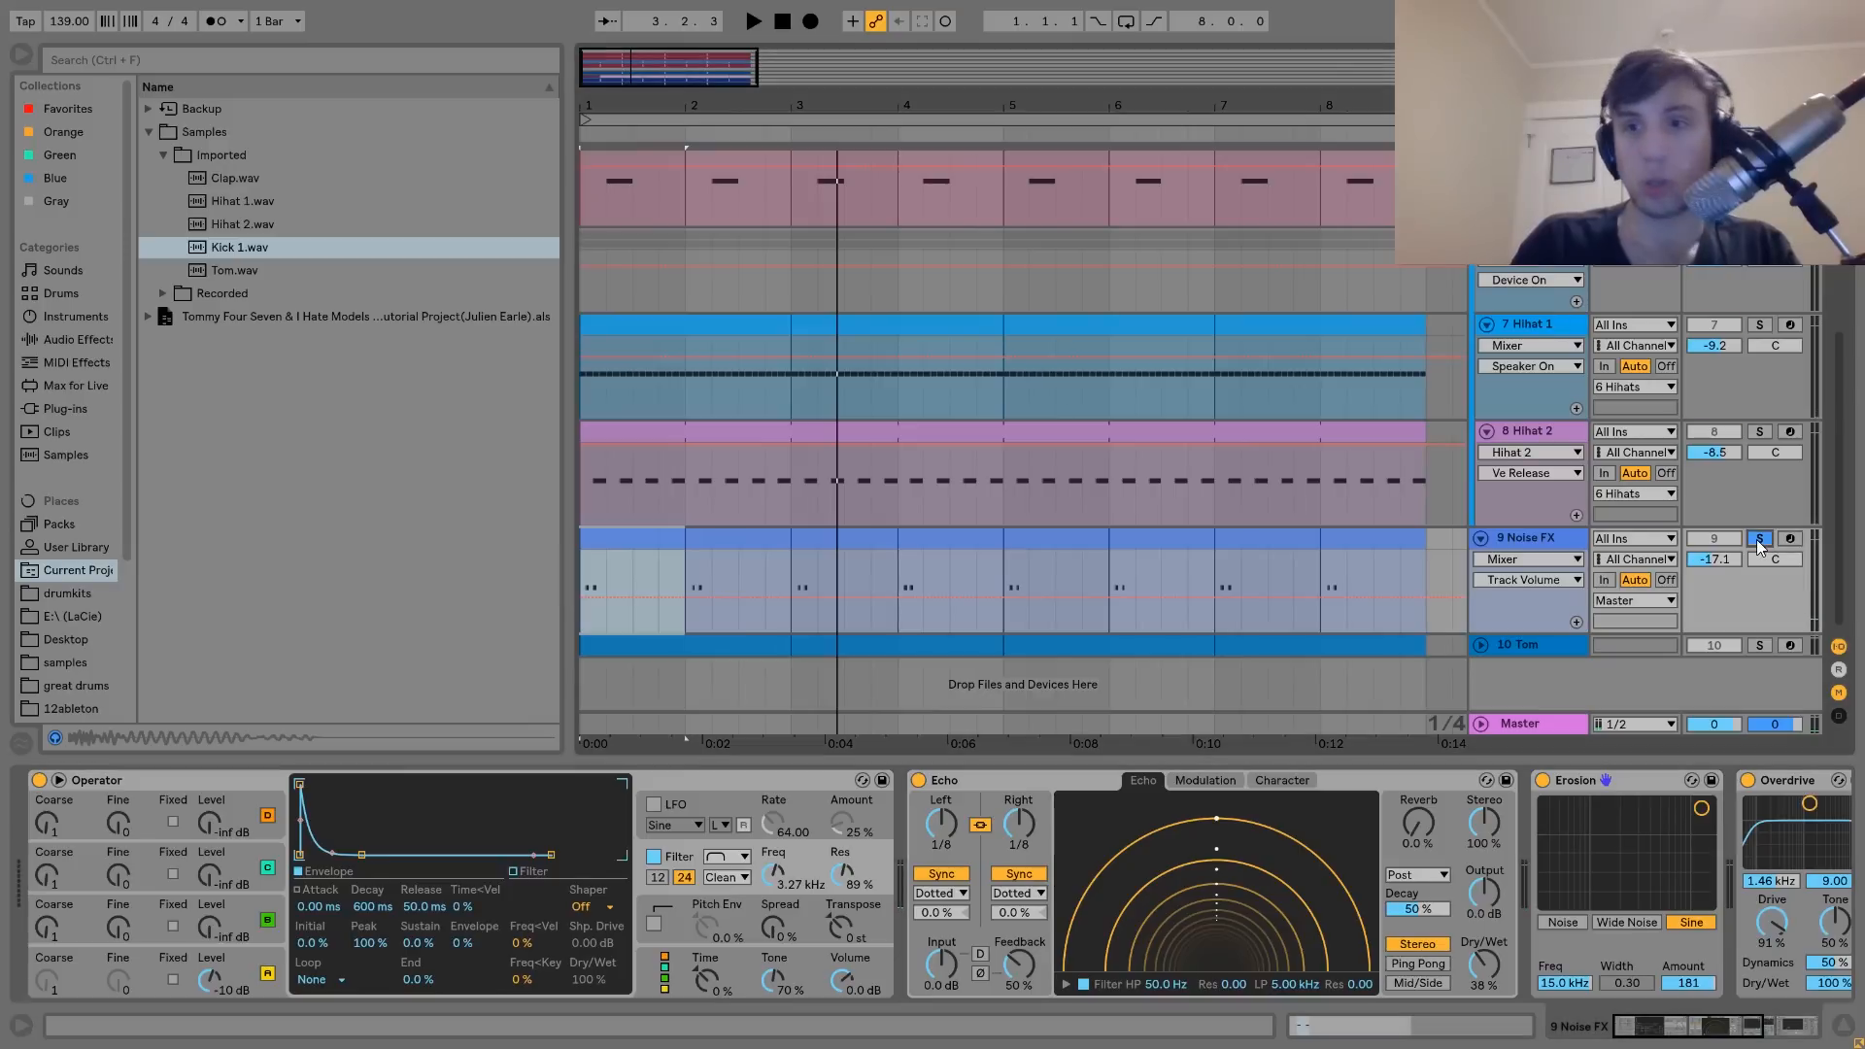
{"action": "key", "text": "space"}
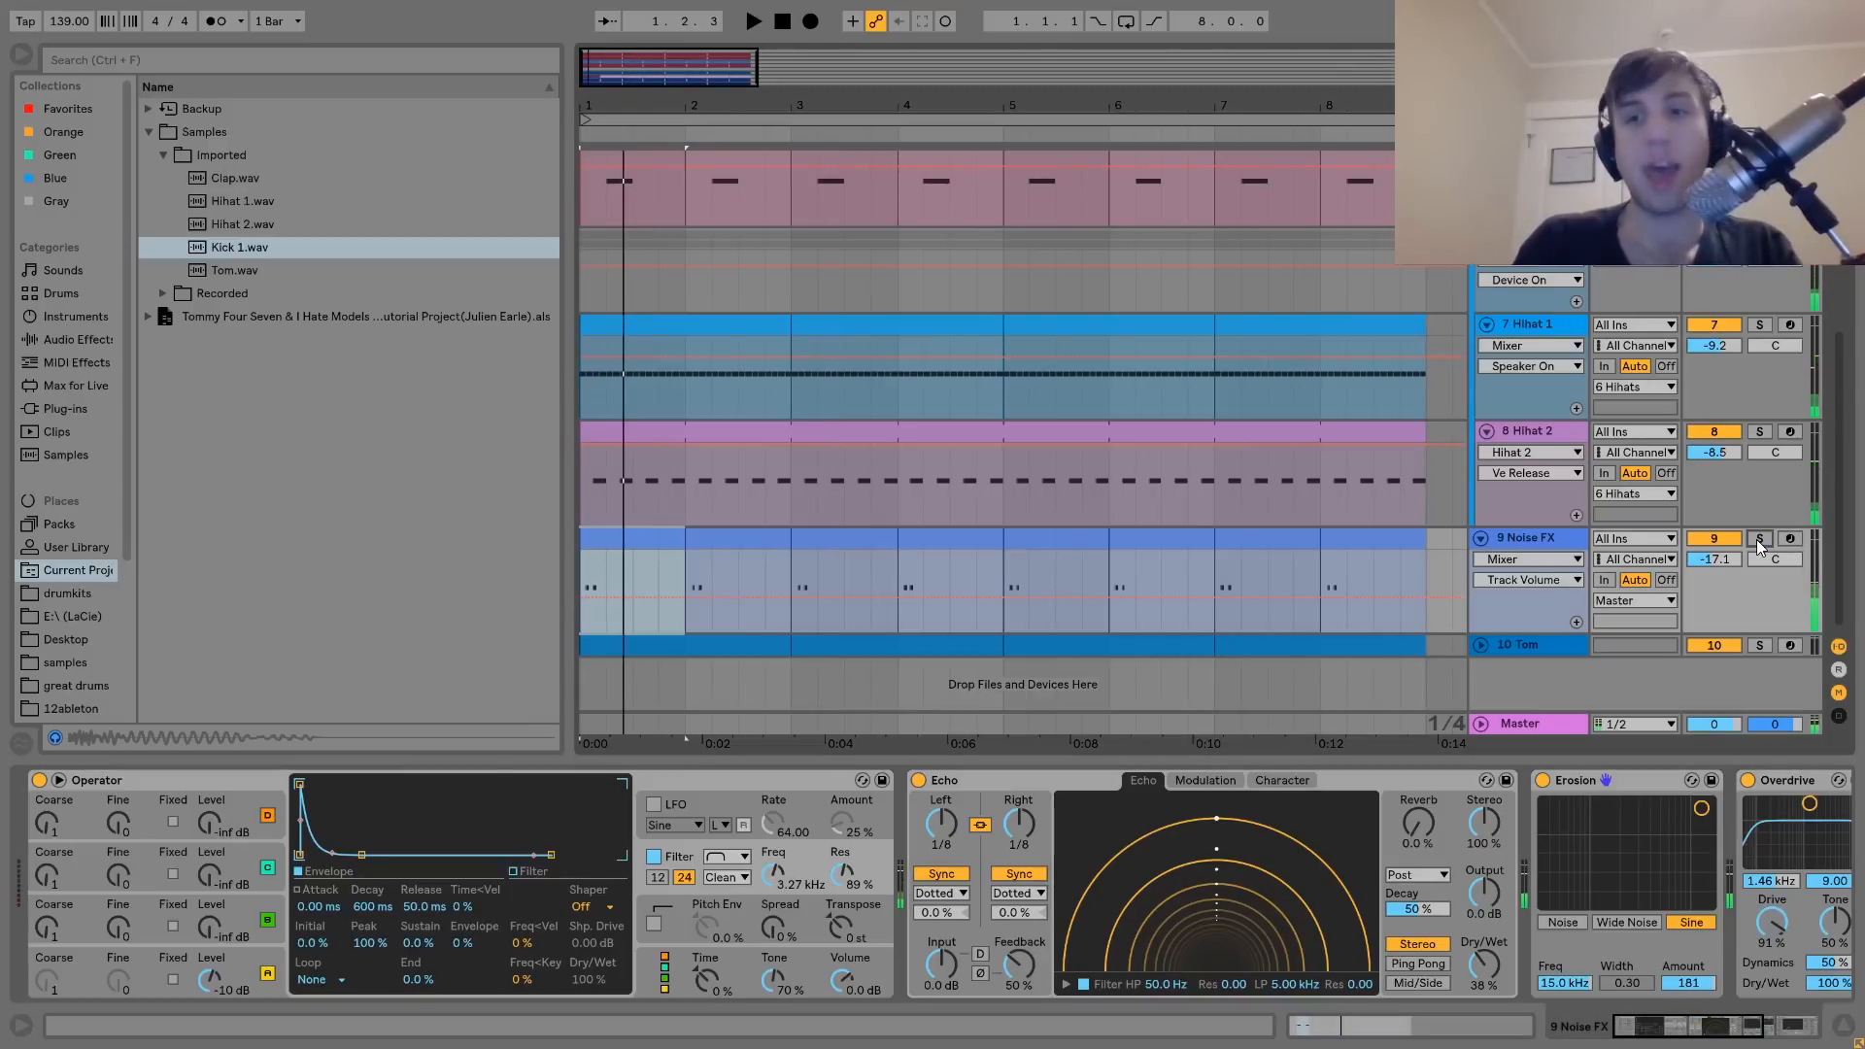
{"action": "left_click", "coordinate": [1759, 541]}
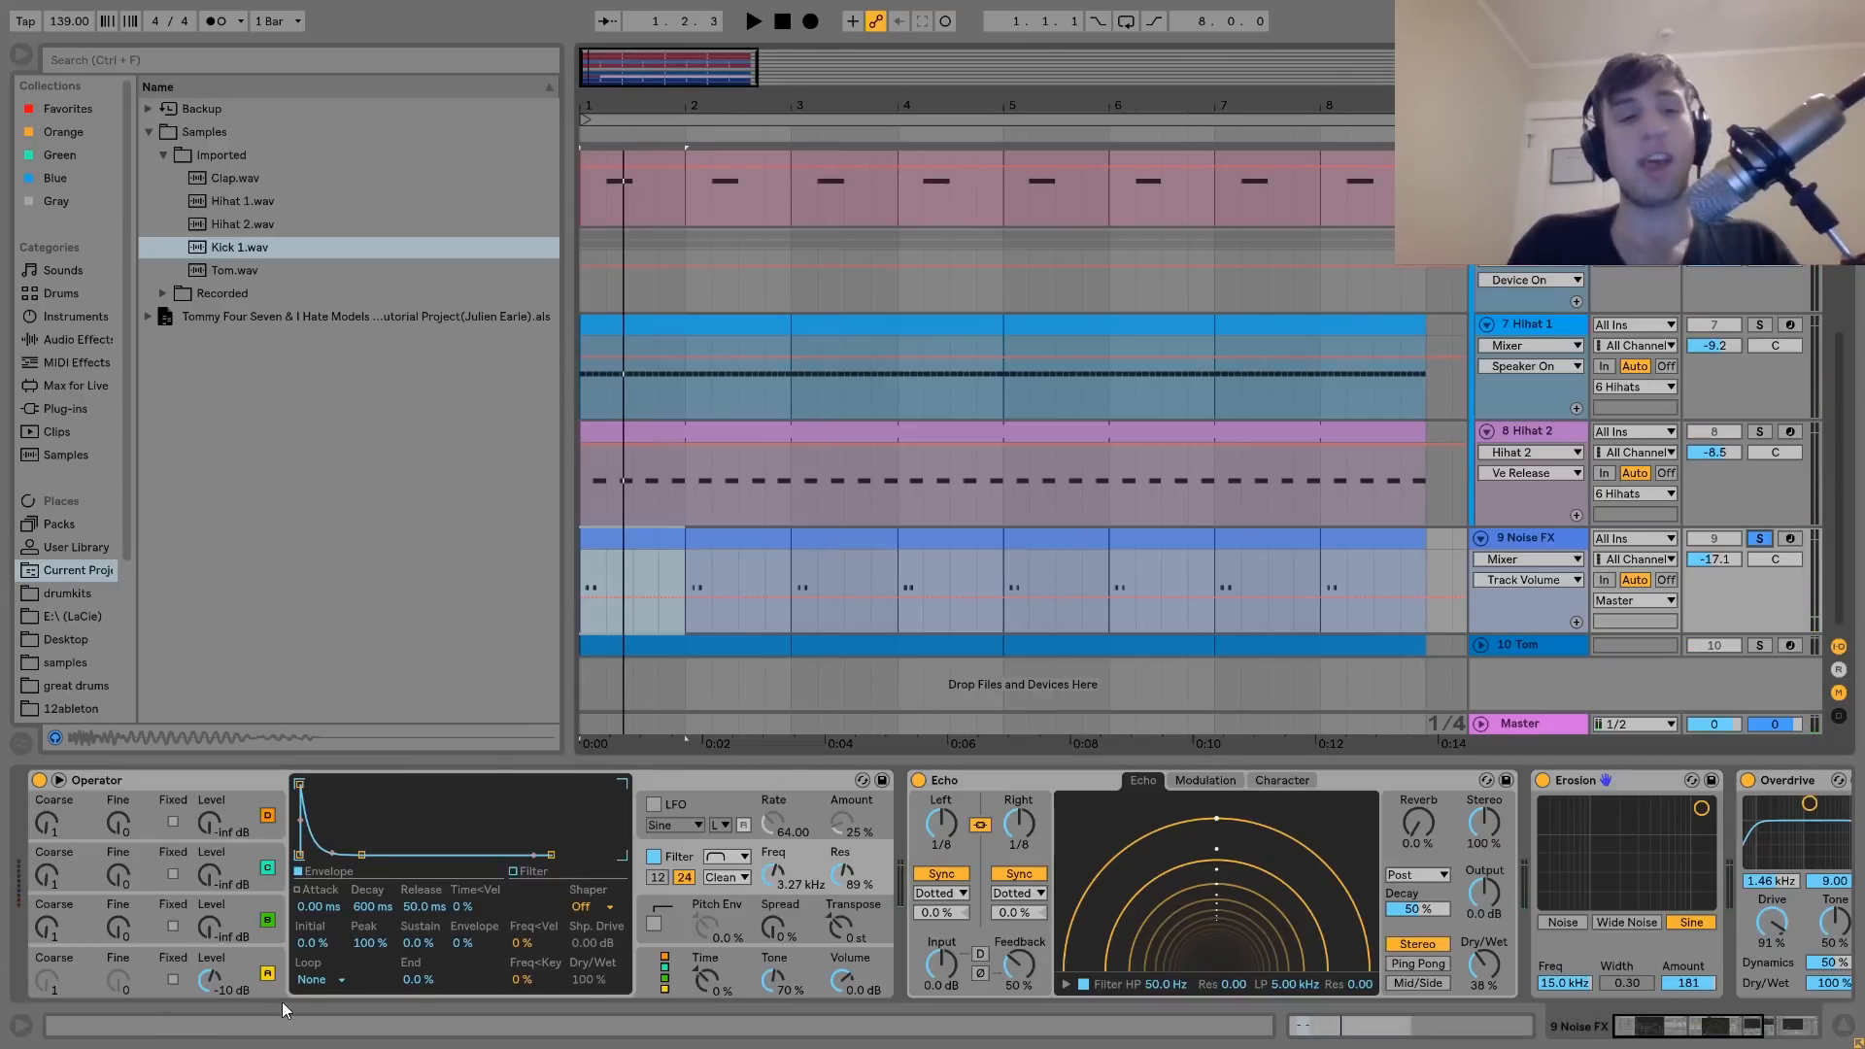
Show the Noise FX Operator's oscillator A settings and its filter settings, and play the soloed track
{"action": "left_click", "coordinate": [255, 957]}
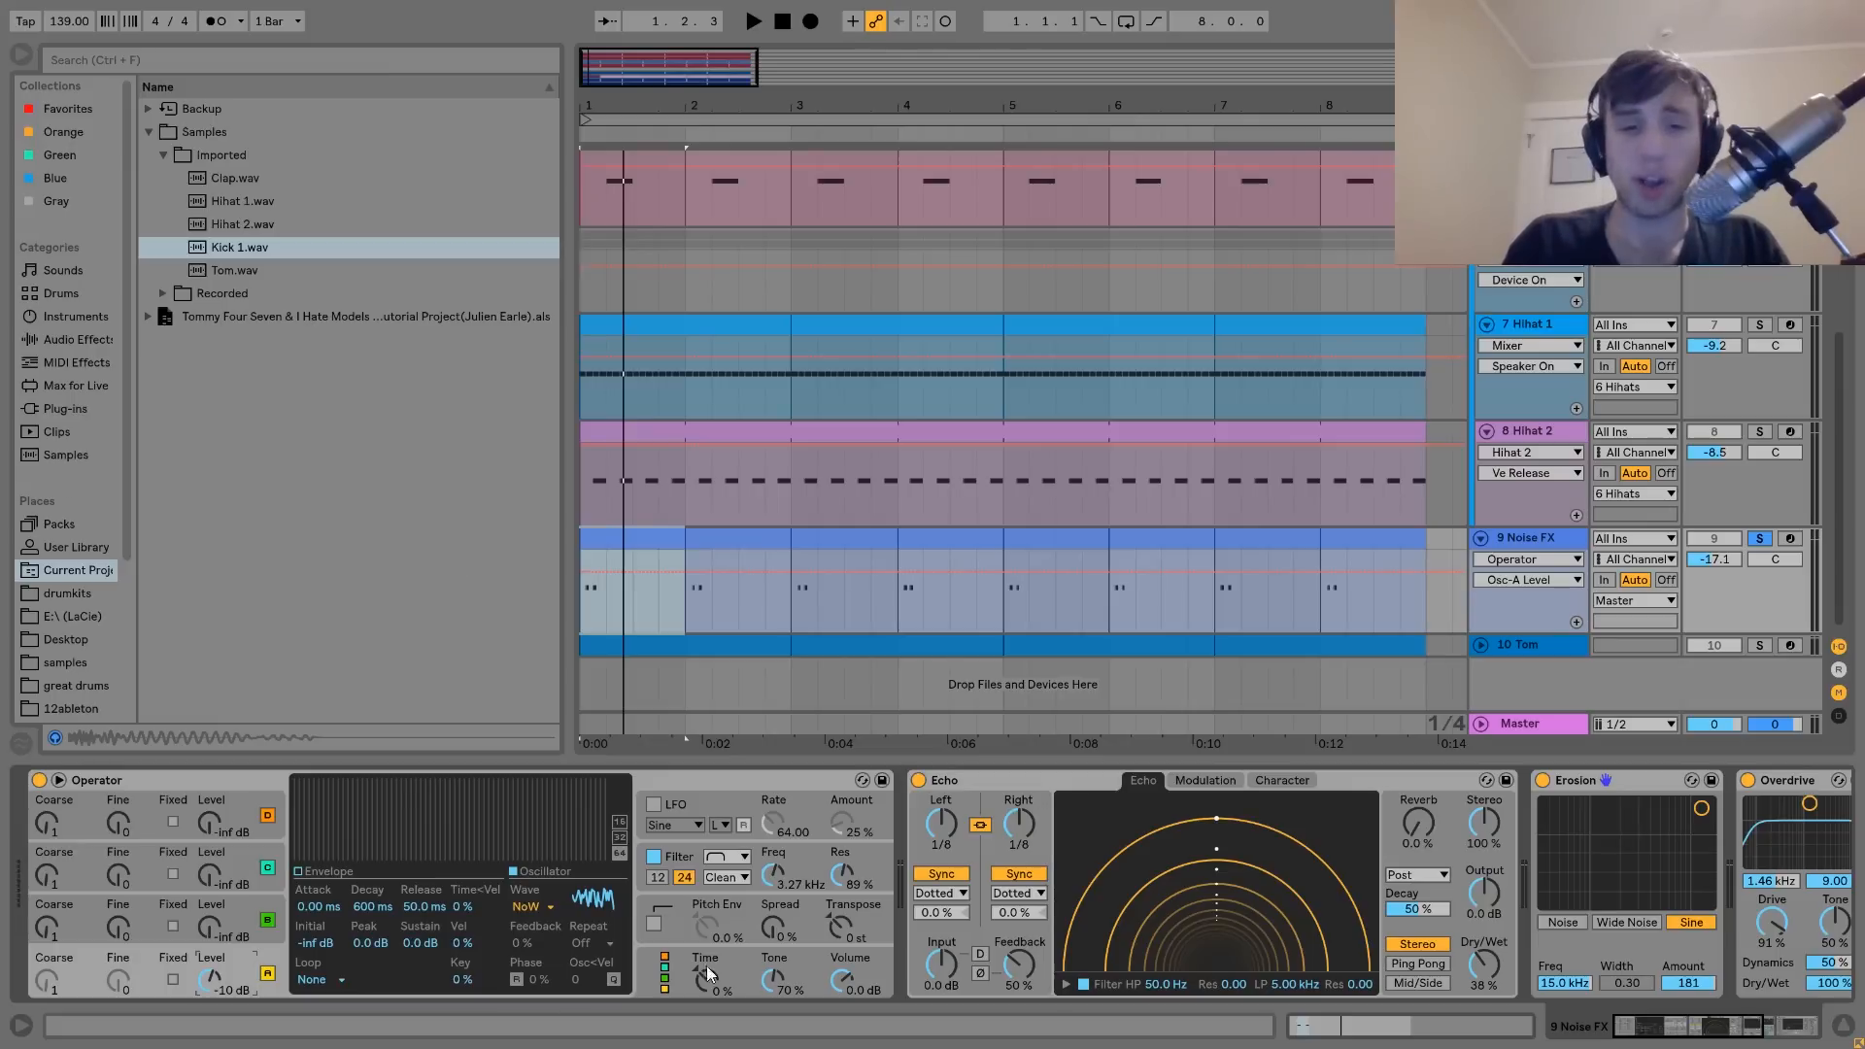
{"action": "left_click", "coordinate": [684, 855]}
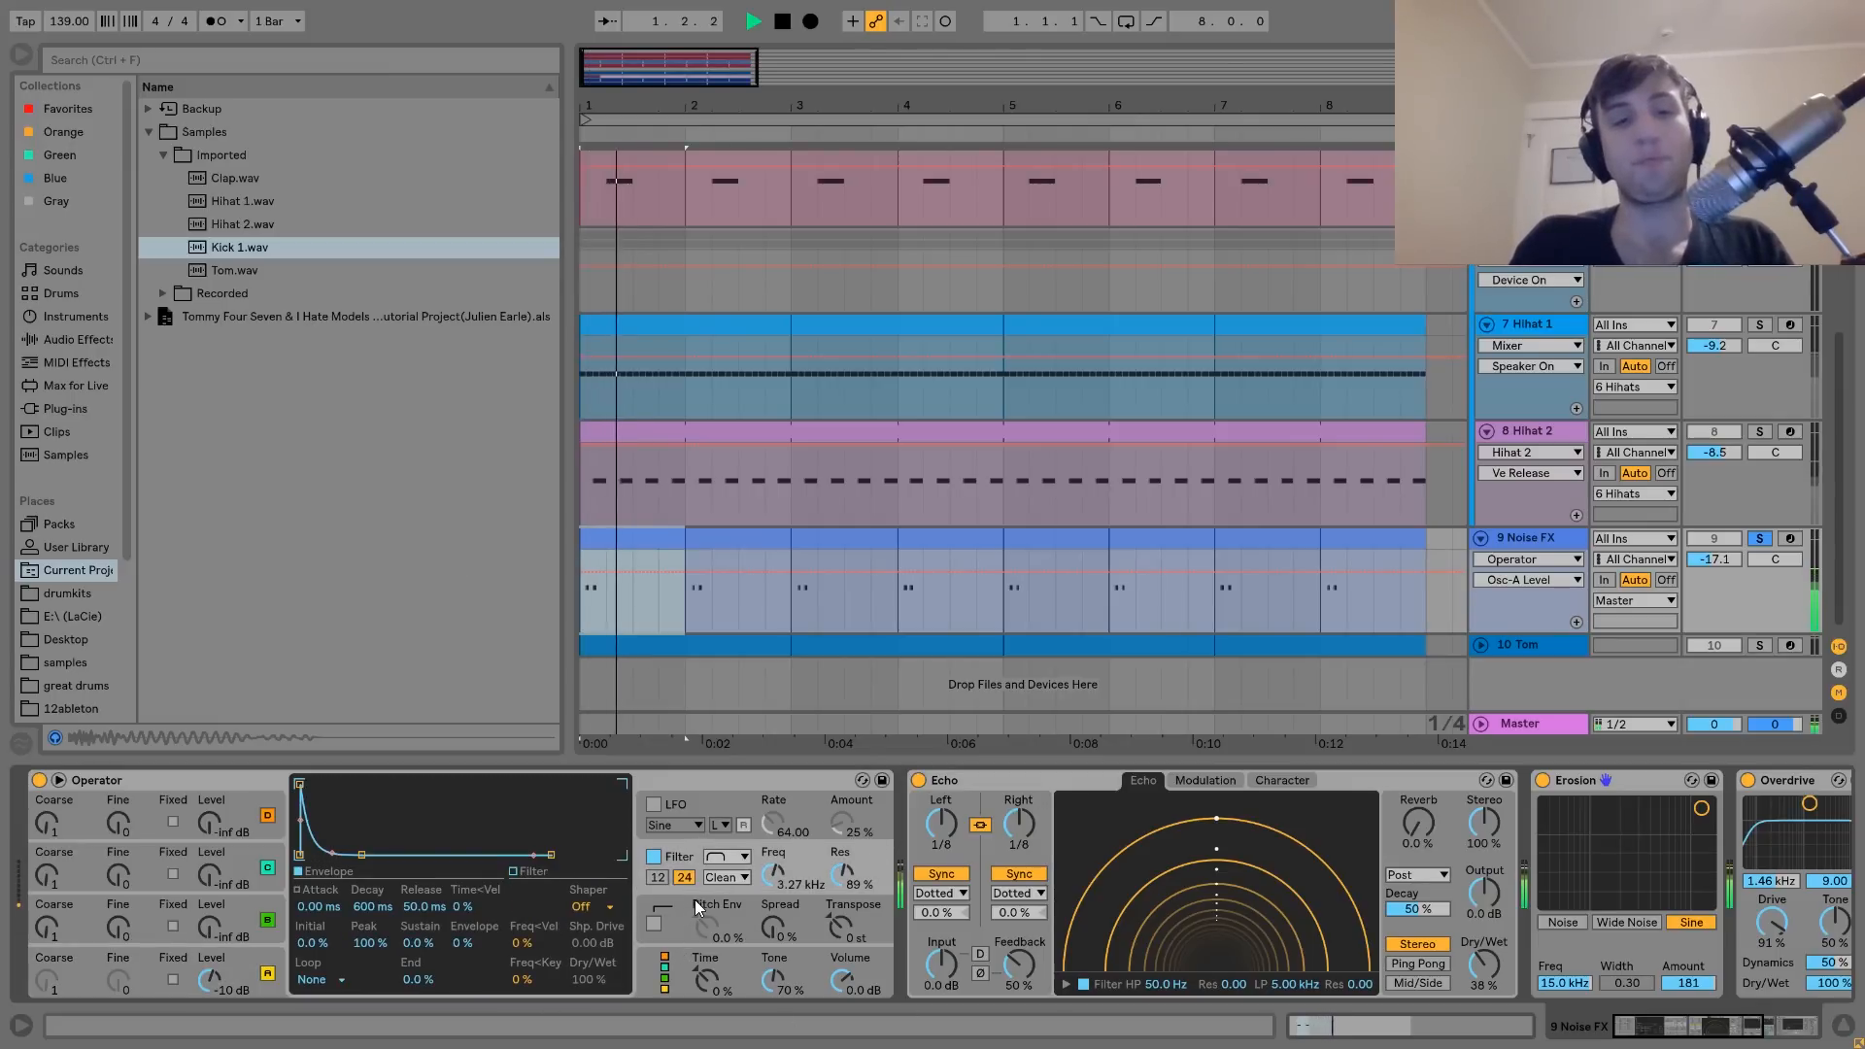
Bypass the Noise FX track's Echo, Auto Filter, Overdrive and Erosion, and play the dry Operator sound
{"action": "scroll", "coordinate": [609, 927], "scroll_direction": "right", "scroll_amount": 3}
{"action": "left_click", "coordinate": [805, 789]}
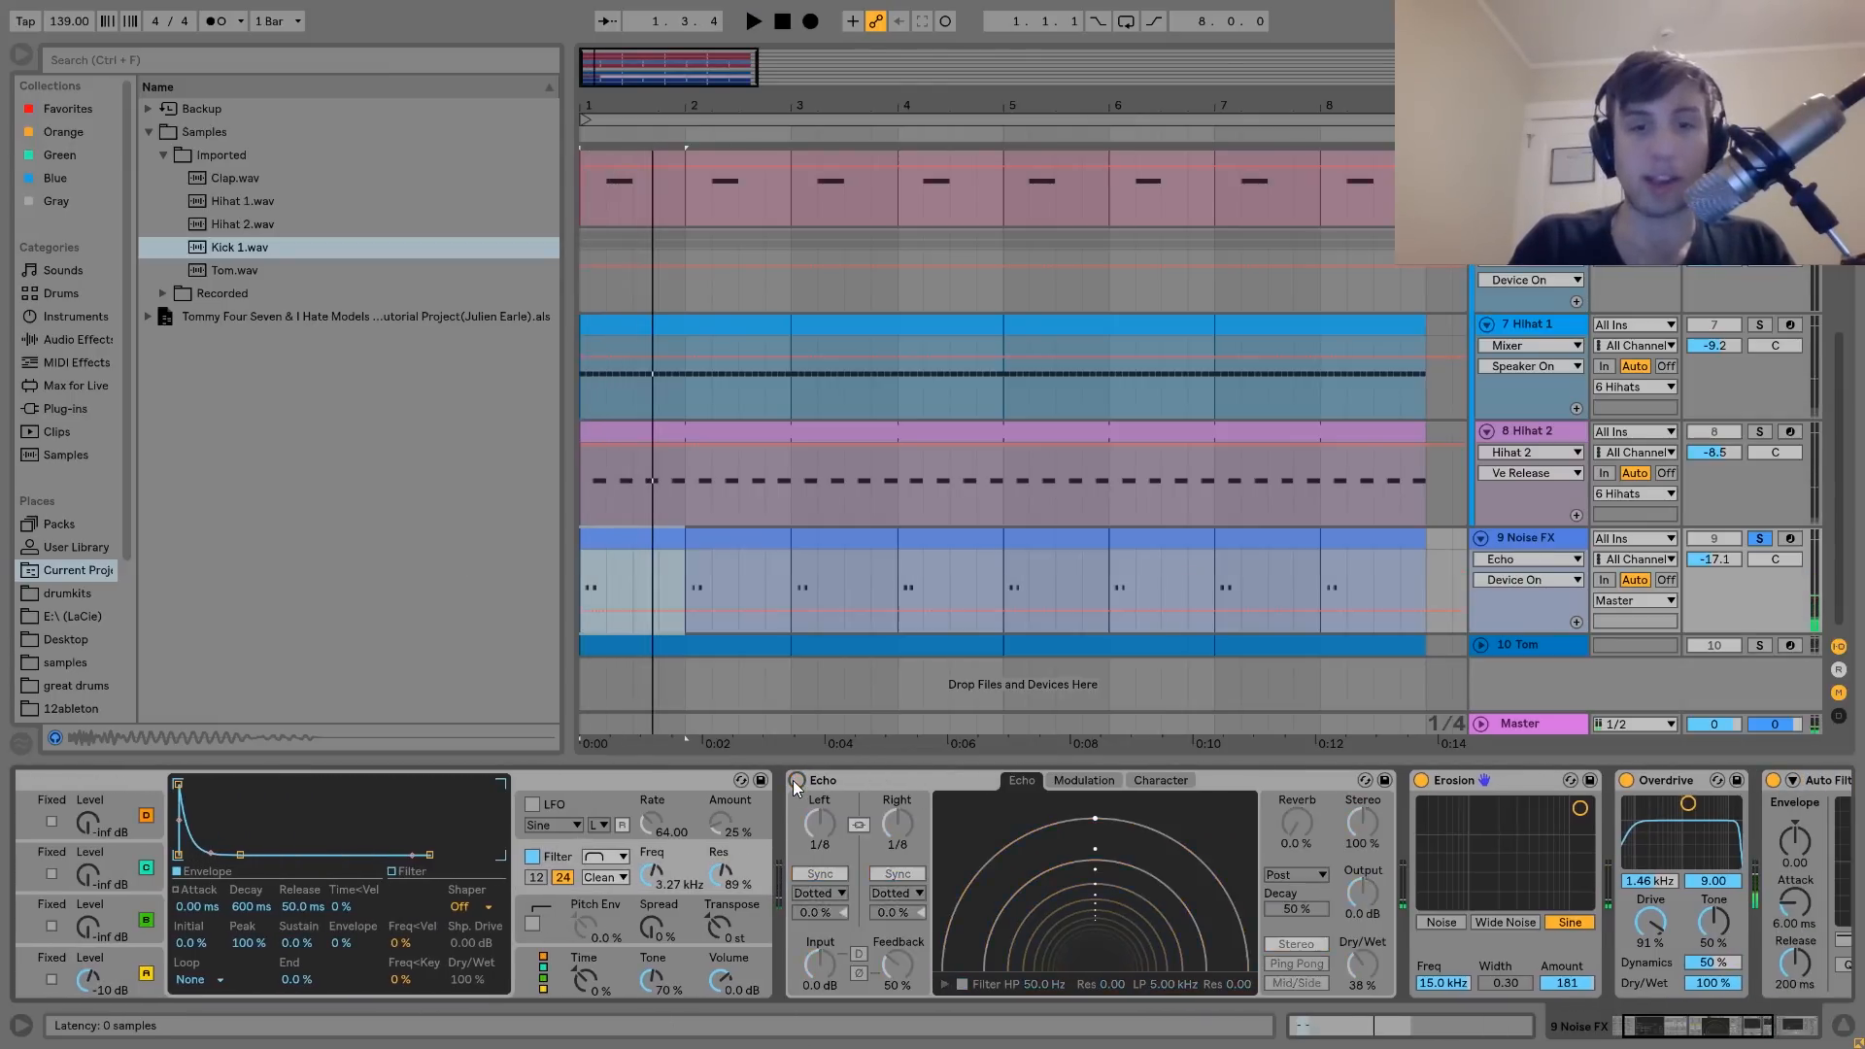
{"action": "scroll", "coordinate": [894, 826], "scroll_direction": "right", "scroll_amount": 10}
{"action": "left_click", "coordinate": [1248, 781]}
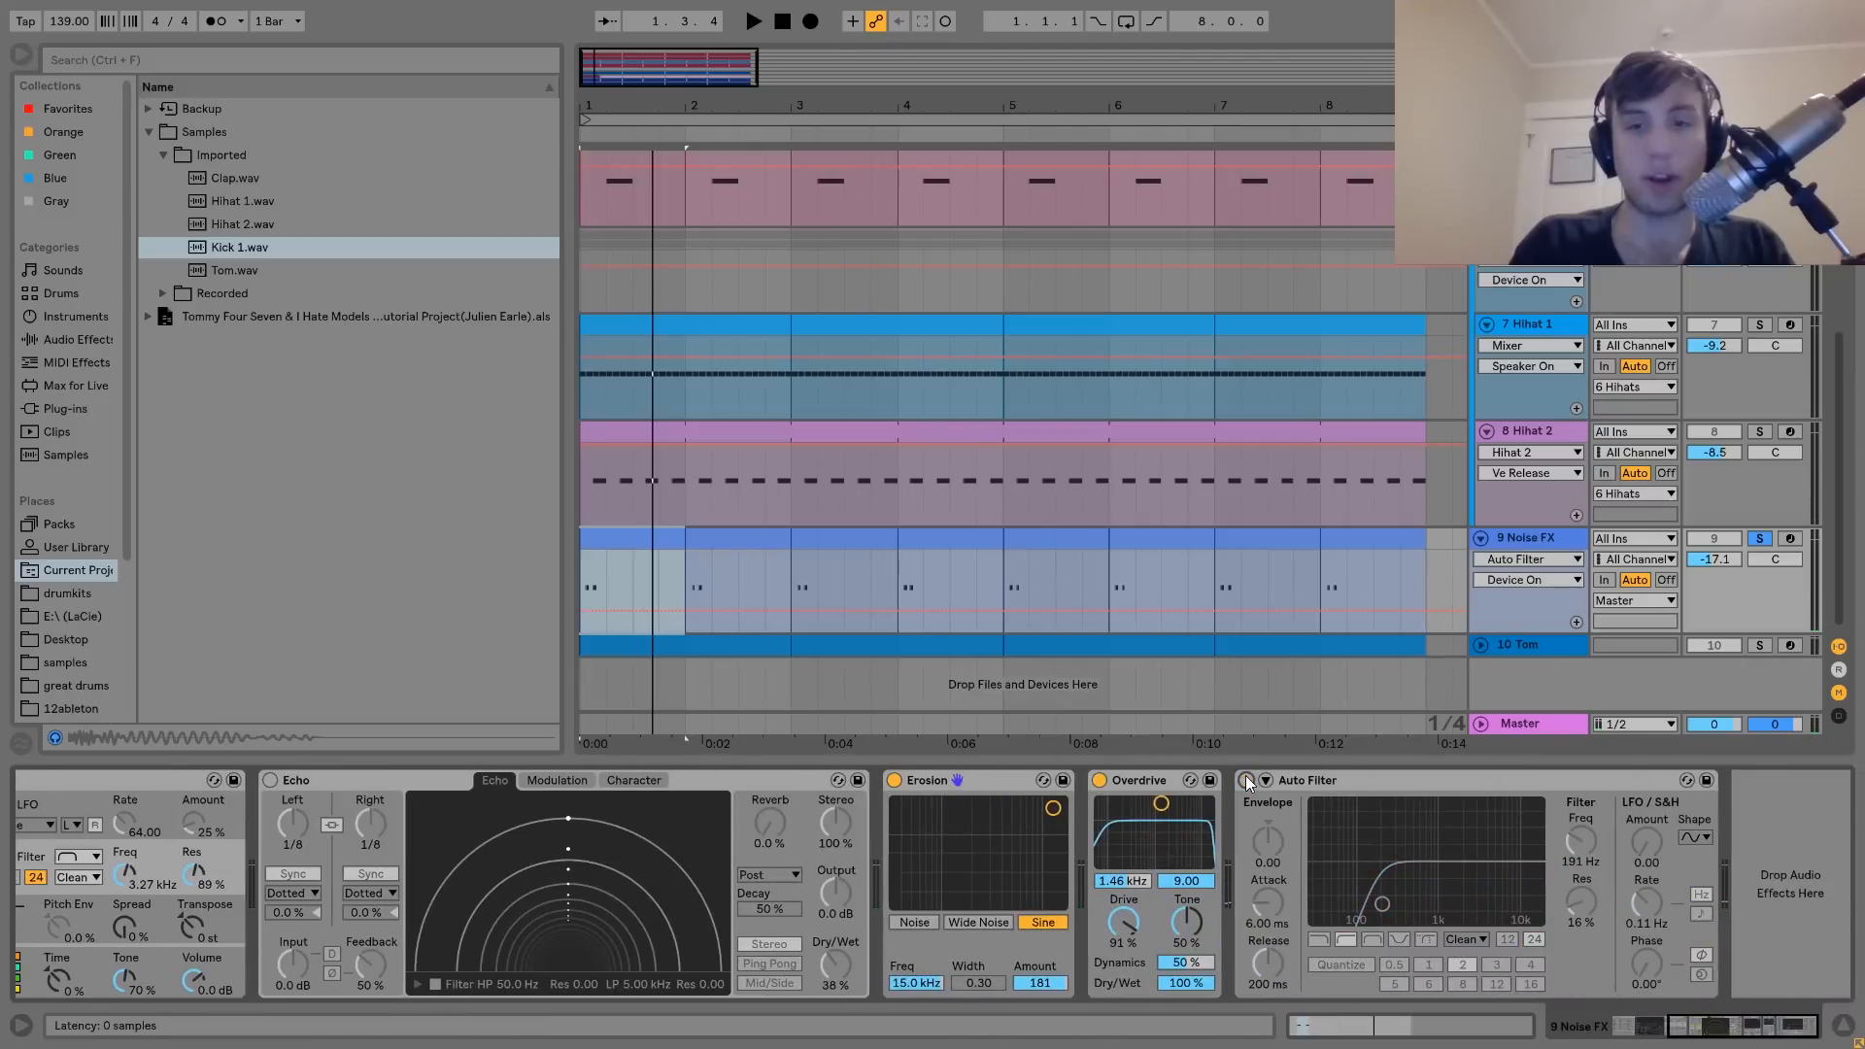
{"action": "left_click", "coordinate": [1100, 782]}
{"action": "left_click", "coordinate": [895, 781]}
{"action": "scroll", "coordinate": [896, 783], "scroll_direction": "left", "scroll_amount": 12}
{"action": "key", "text": "space"}
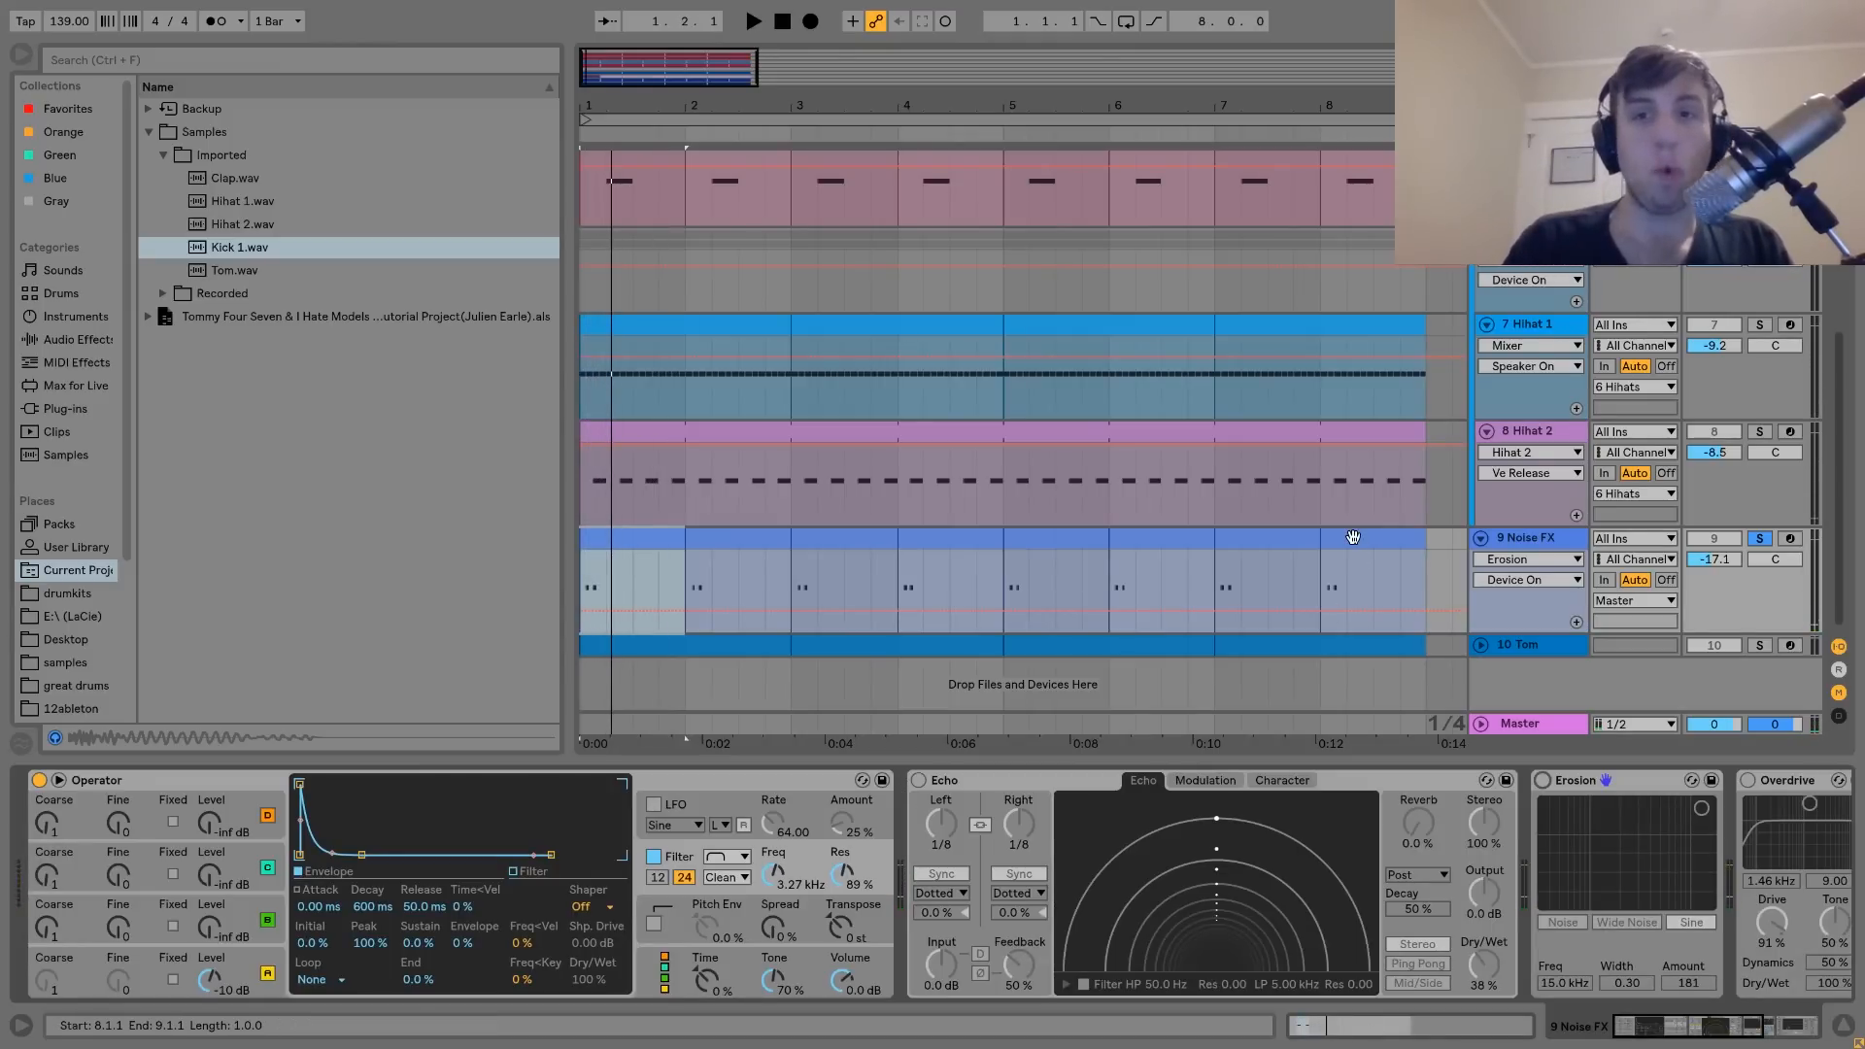
{"action": "scroll", "coordinate": [1438, 495], "scroll_direction": "up", "scroll_amount": 5}
{"action": "scroll", "coordinate": [1455, 483], "scroll_direction": "down", "scroll_amount": 5}
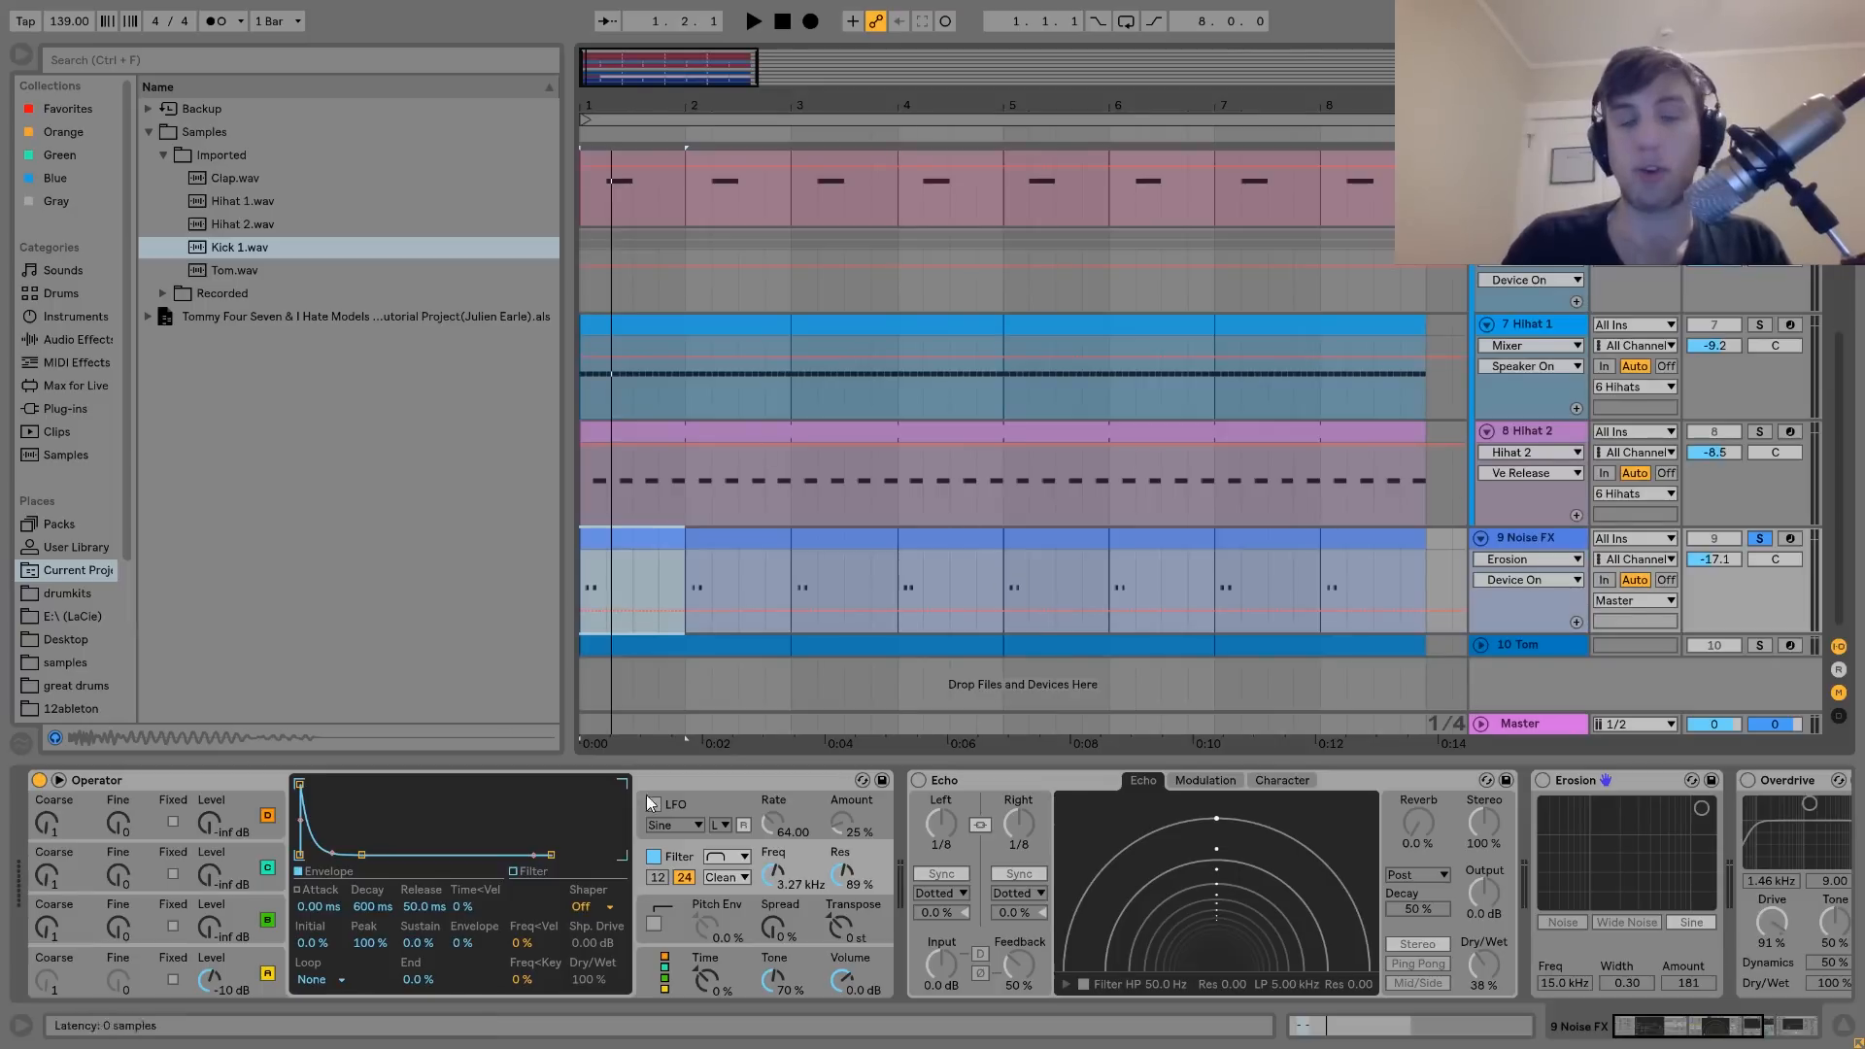
{"action": "key", "text": "space"}
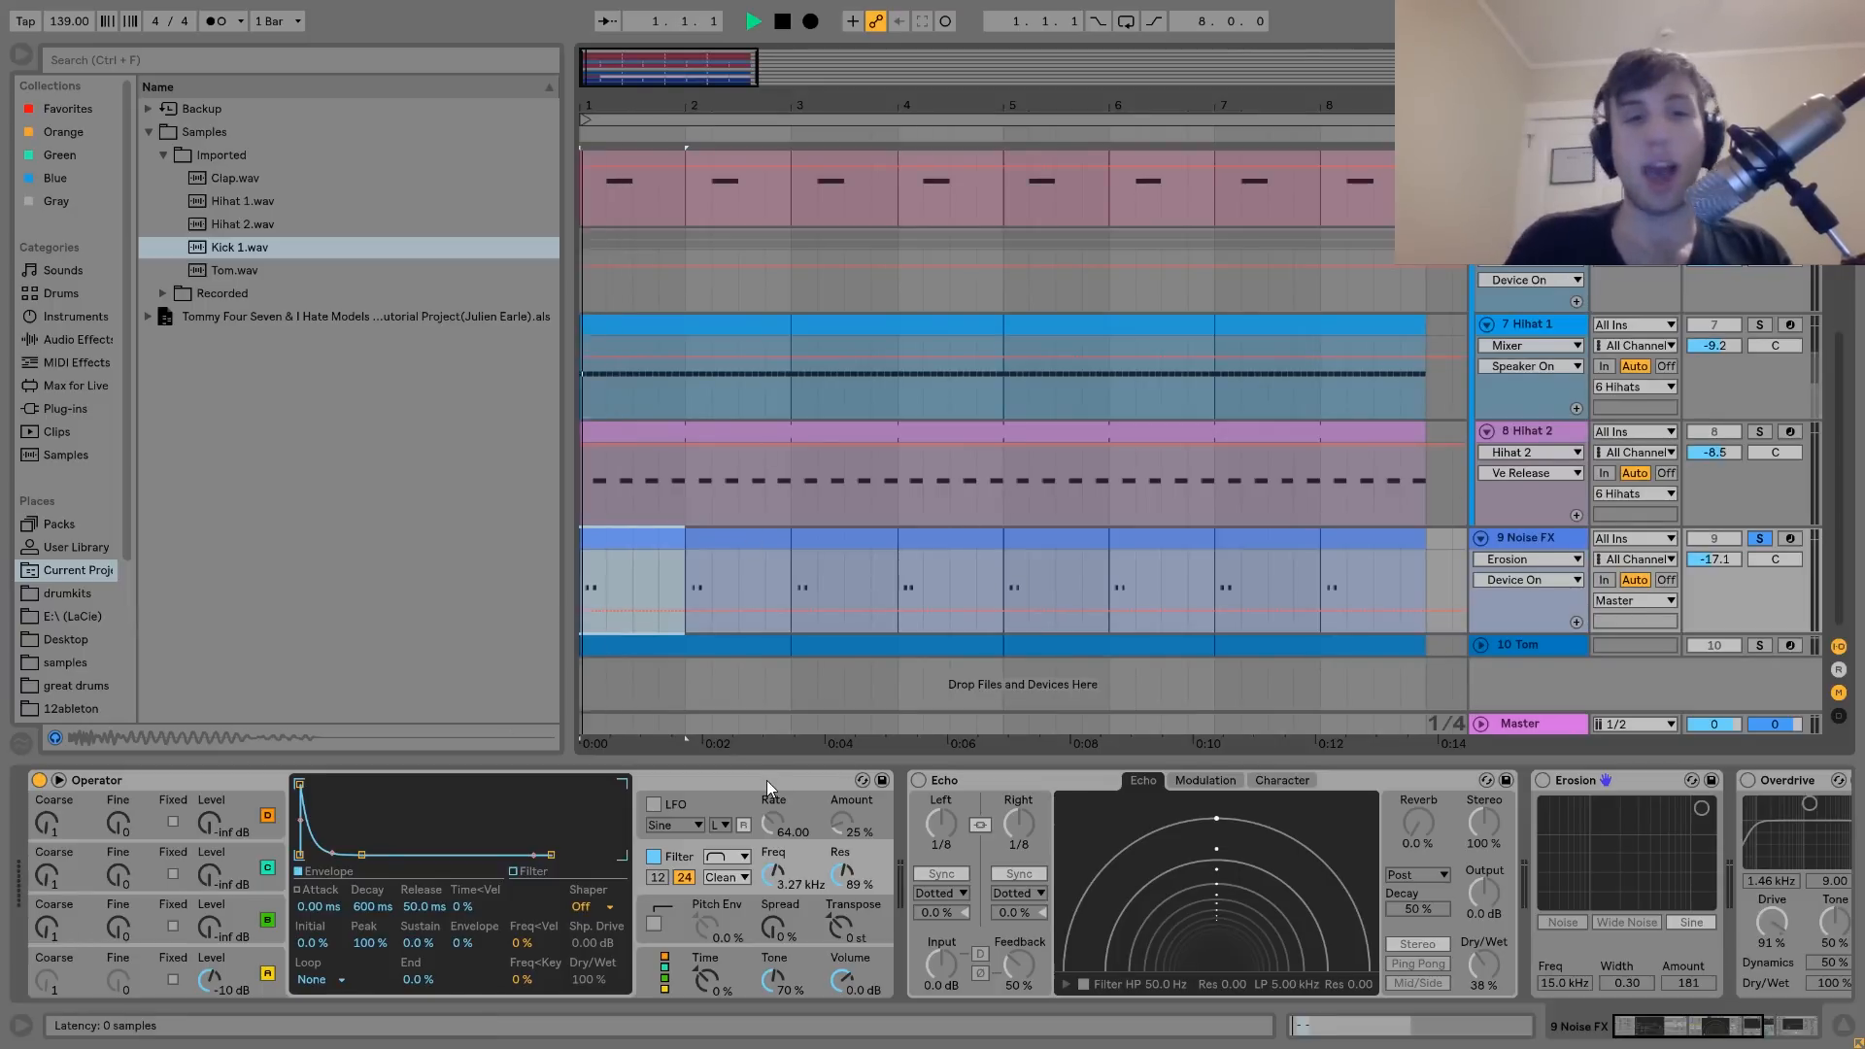
{"action": "key", "text": "space"}
Re-enable Overdrive on the Noise FX track and play the track to hear its effect
{"action": "scroll", "coordinate": [1164, 882], "scroll_direction": "down", "scroll_amount": 6}
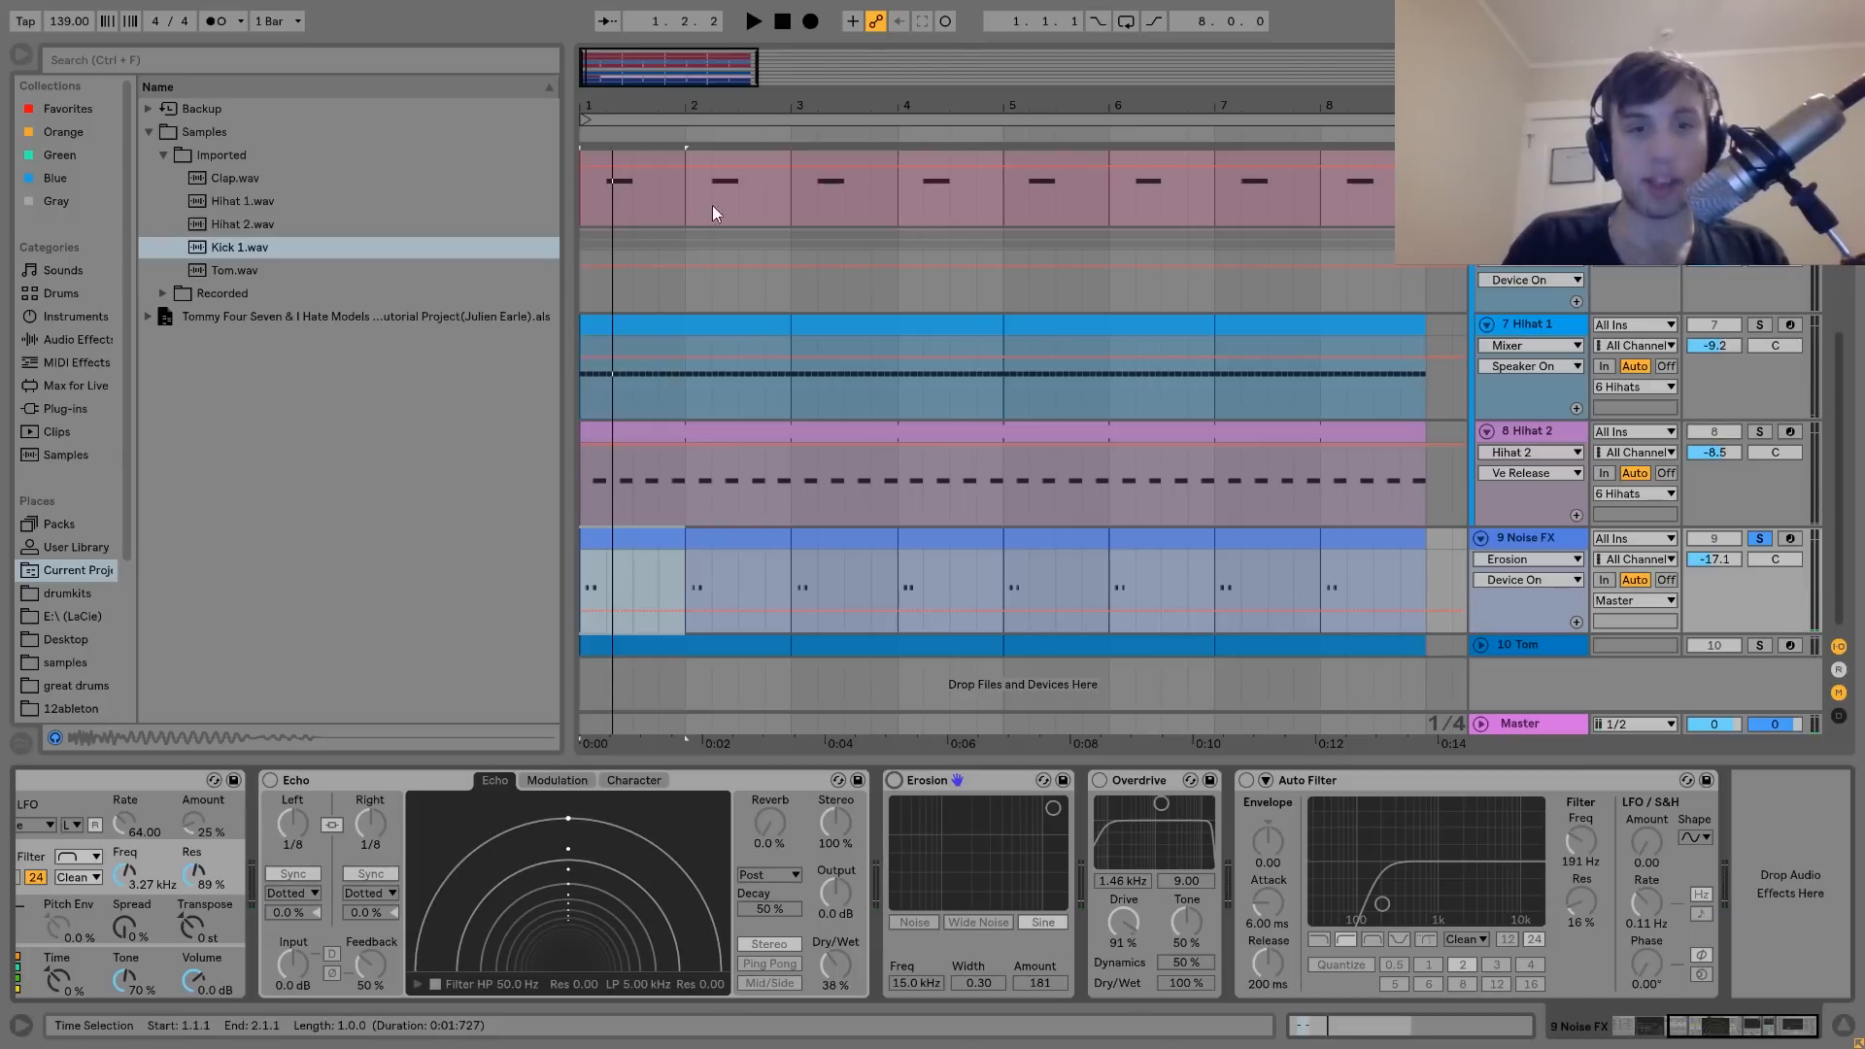
{"action": "left_click", "coordinate": [1100, 780]}
{"action": "key", "text": "space"}
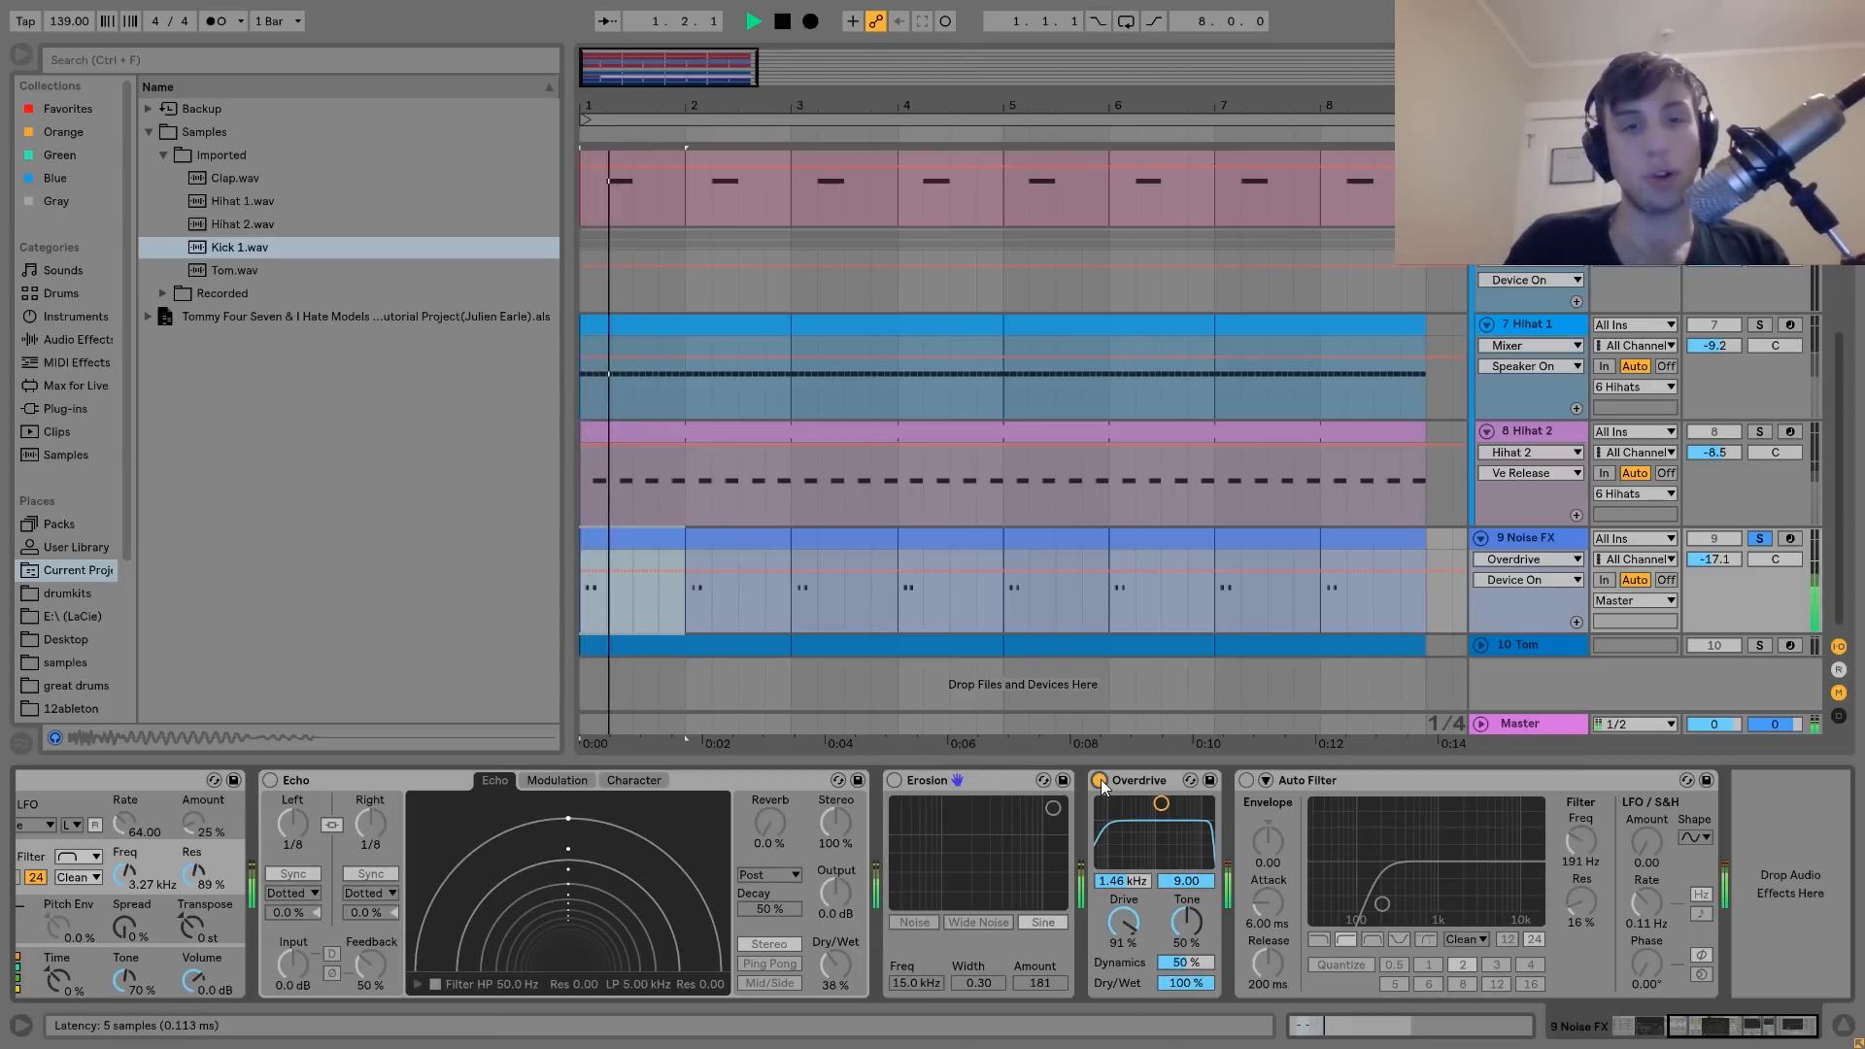
{"action": "key", "text": "space"}
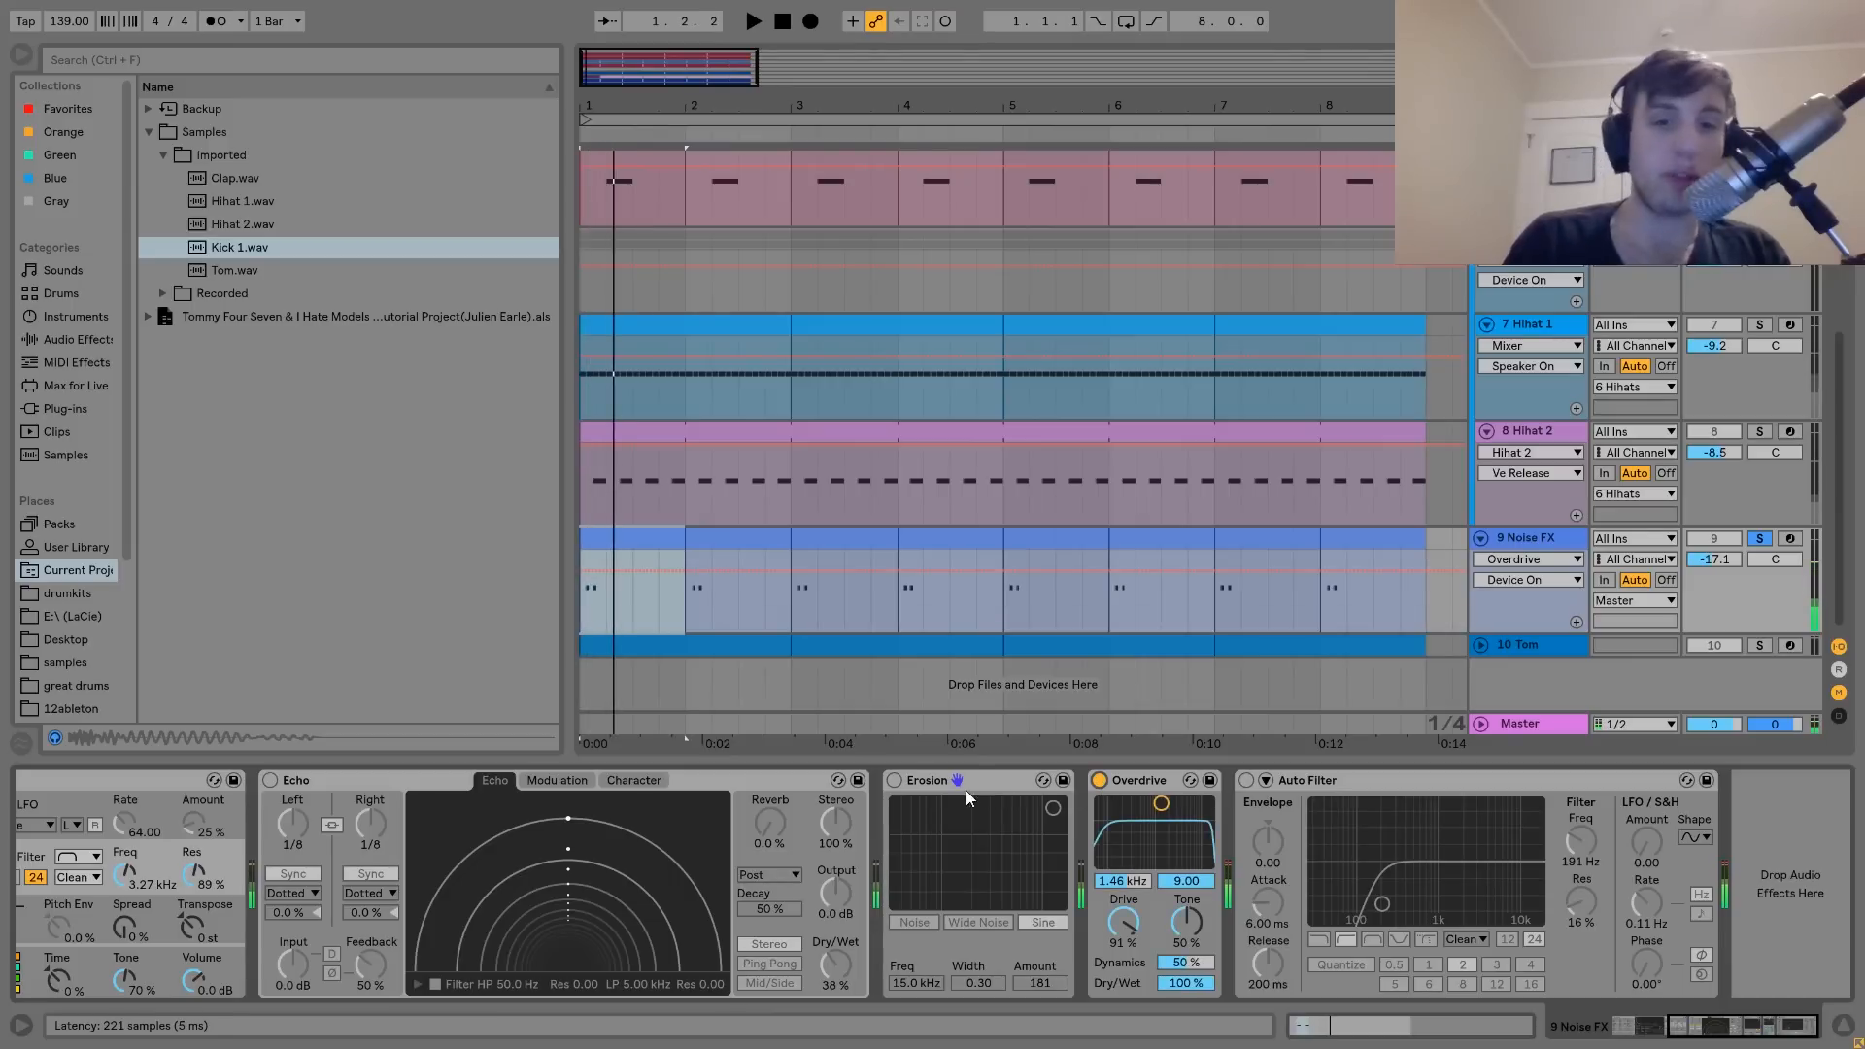
Re-enable Erosion on the Noise FX track and play the track several times with it active
{"action": "left_click", "coordinate": [897, 779]}
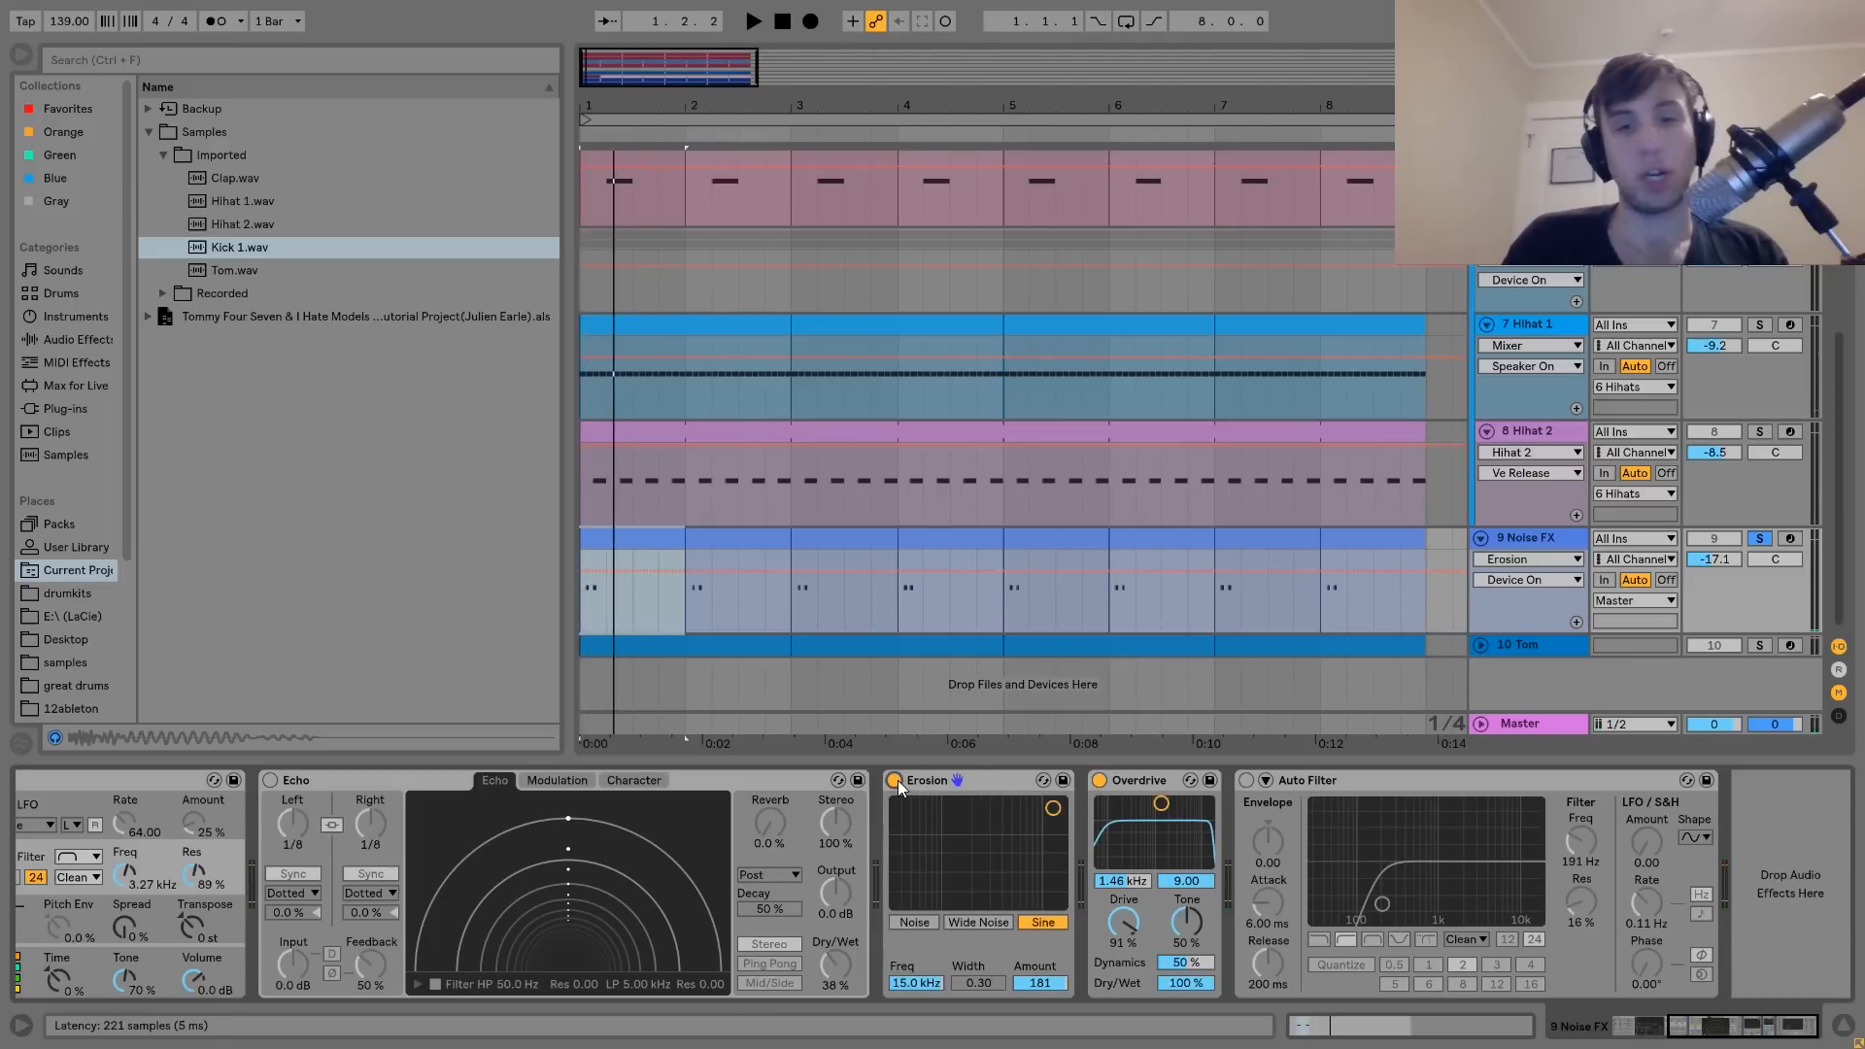
{"action": "key", "text": "space"}
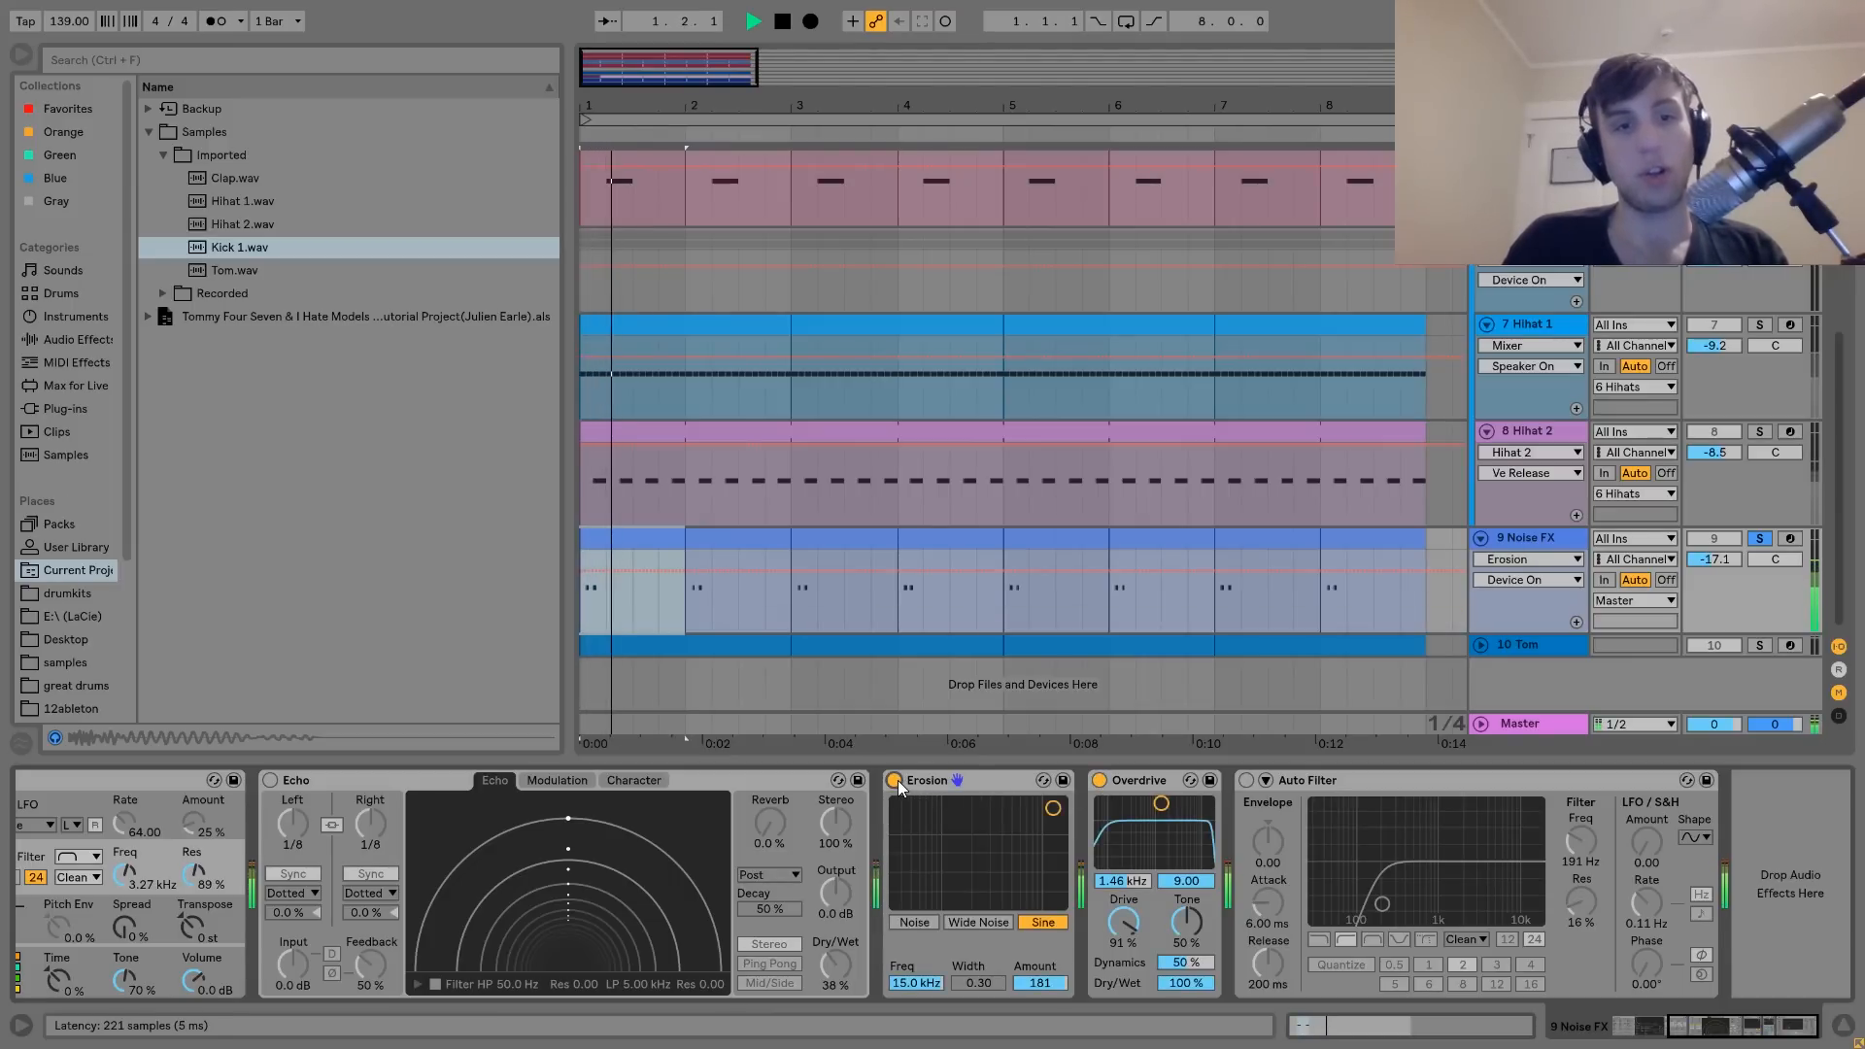
{"action": "key", "text": "space"}
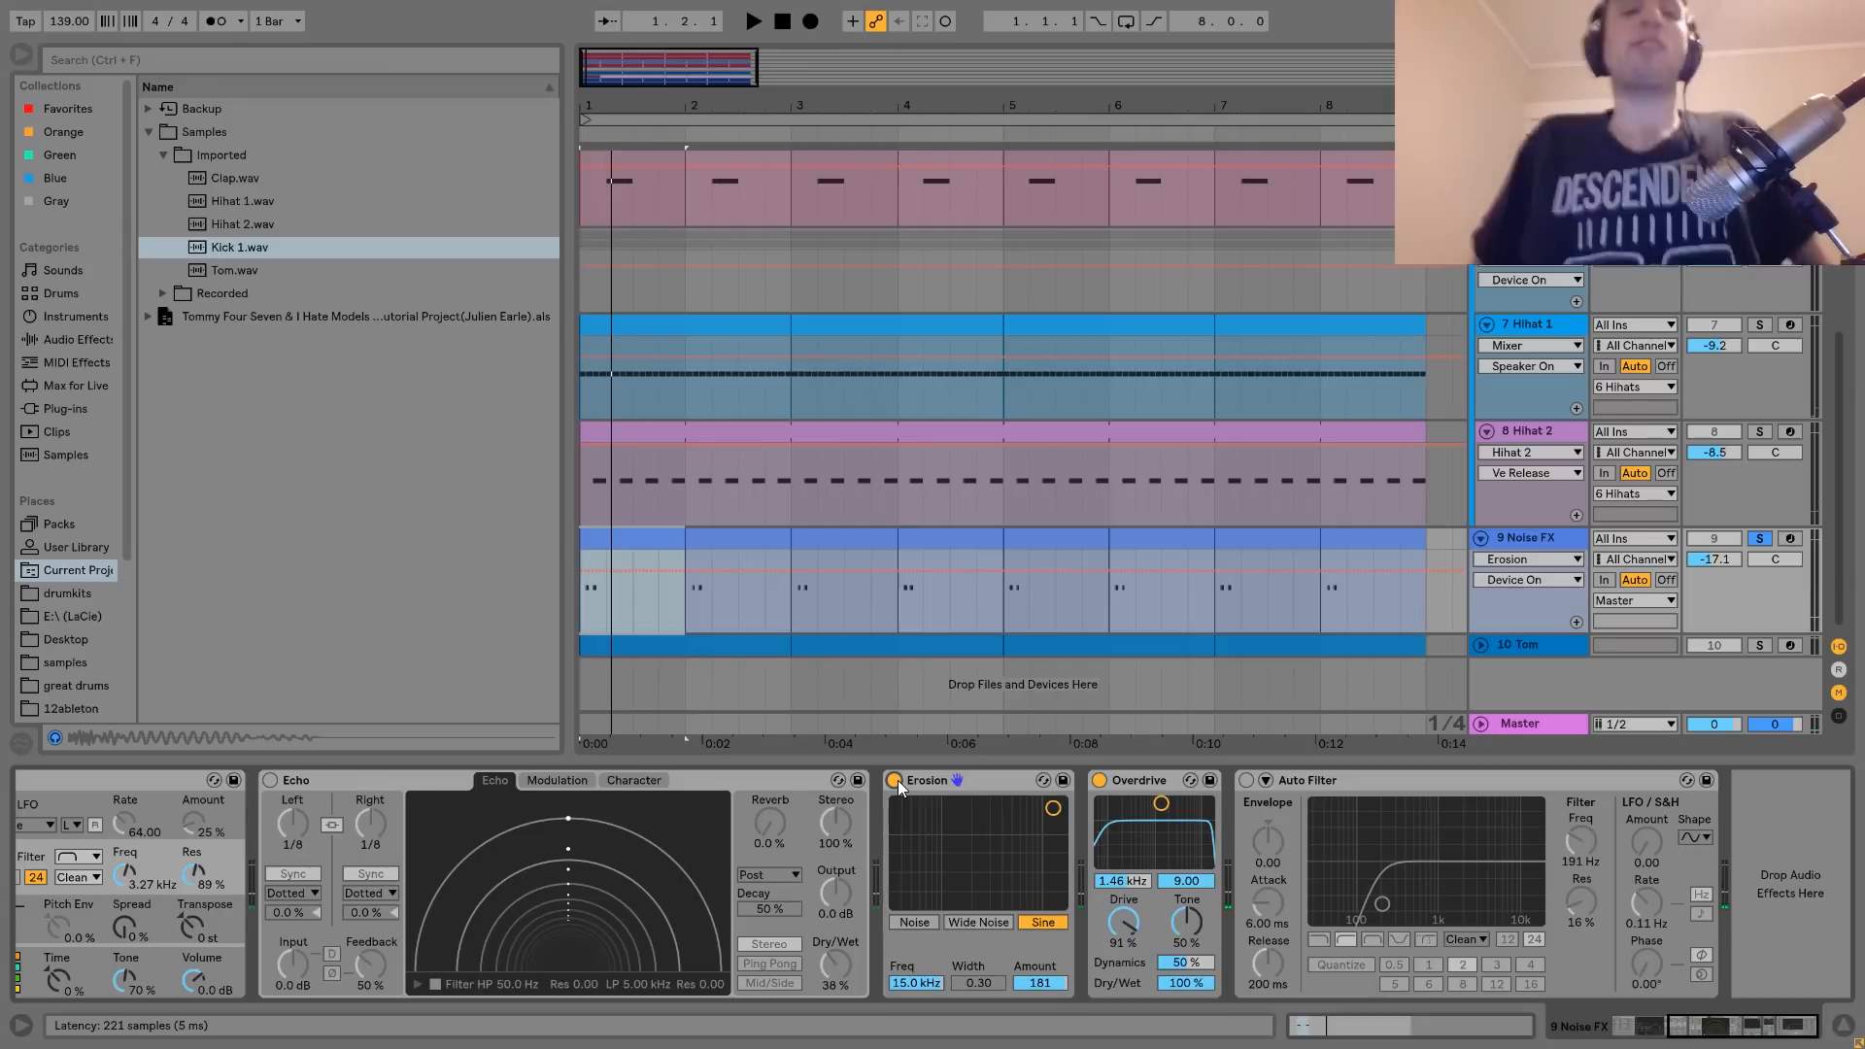
{"action": "key", "text": "space"}
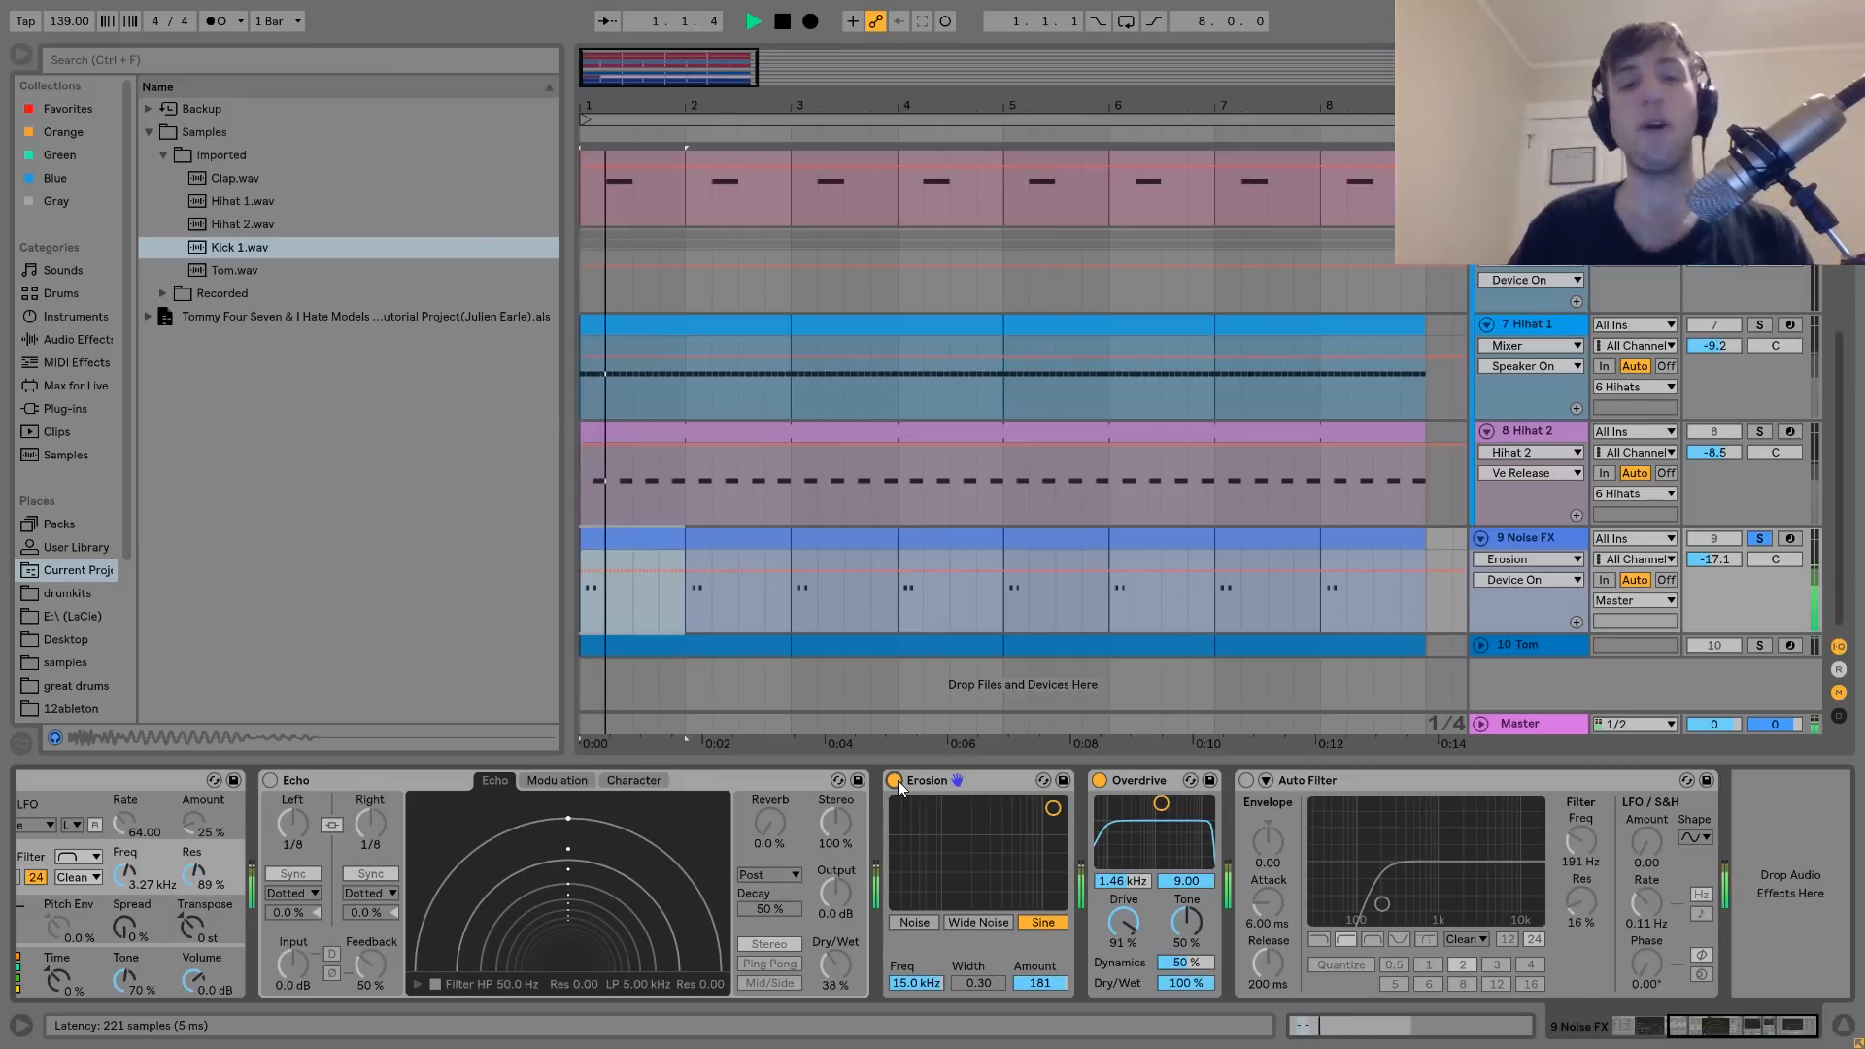
{"action": "key", "text": "space"}
{"action": "key", "text": "space"}
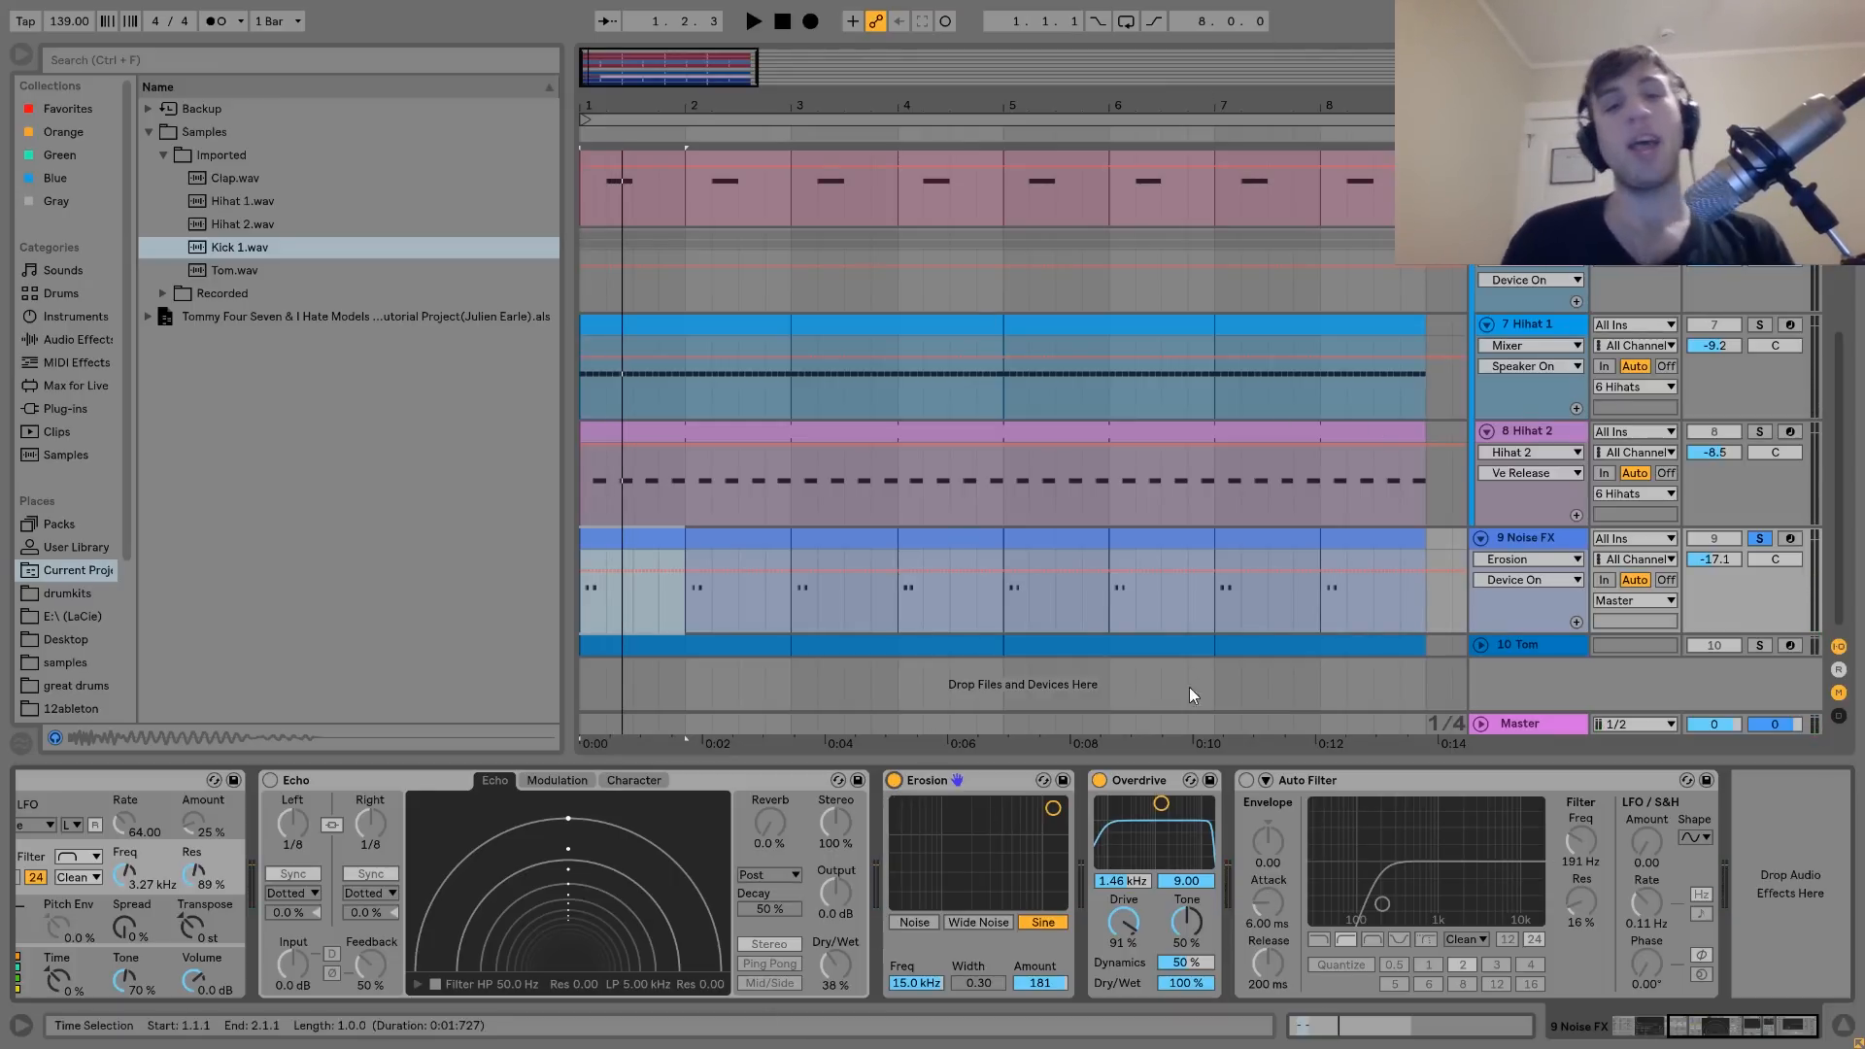
Set Erosion on the Noise FX track to 15.9 kHz with an amount of 176, and play the result repeatedly
{"action": "mouse_move", "coordinate": [1028, 825]}
{"action": "left_mouse_down"}
{"action": "mouse_move", "coordinate": [943, 822]}
{"action": "mouse_move", "coordinate": [1055, 811]}
{"action": "left_mouse_up"}
{"action": "key", "text": "space"}
{"action": "key", "text": "space"}
{"action": "key", "text": "space"}
{"action": "key", "text": "space"}
{"action": "key", "text": "space"}
{"action": "key", "text": "space"}
{"action": "key", "text": "space"}
{"action": "key", "text": "space"}
{"action": "key", "text": "space"}
{"action": "key", "text": "space"}
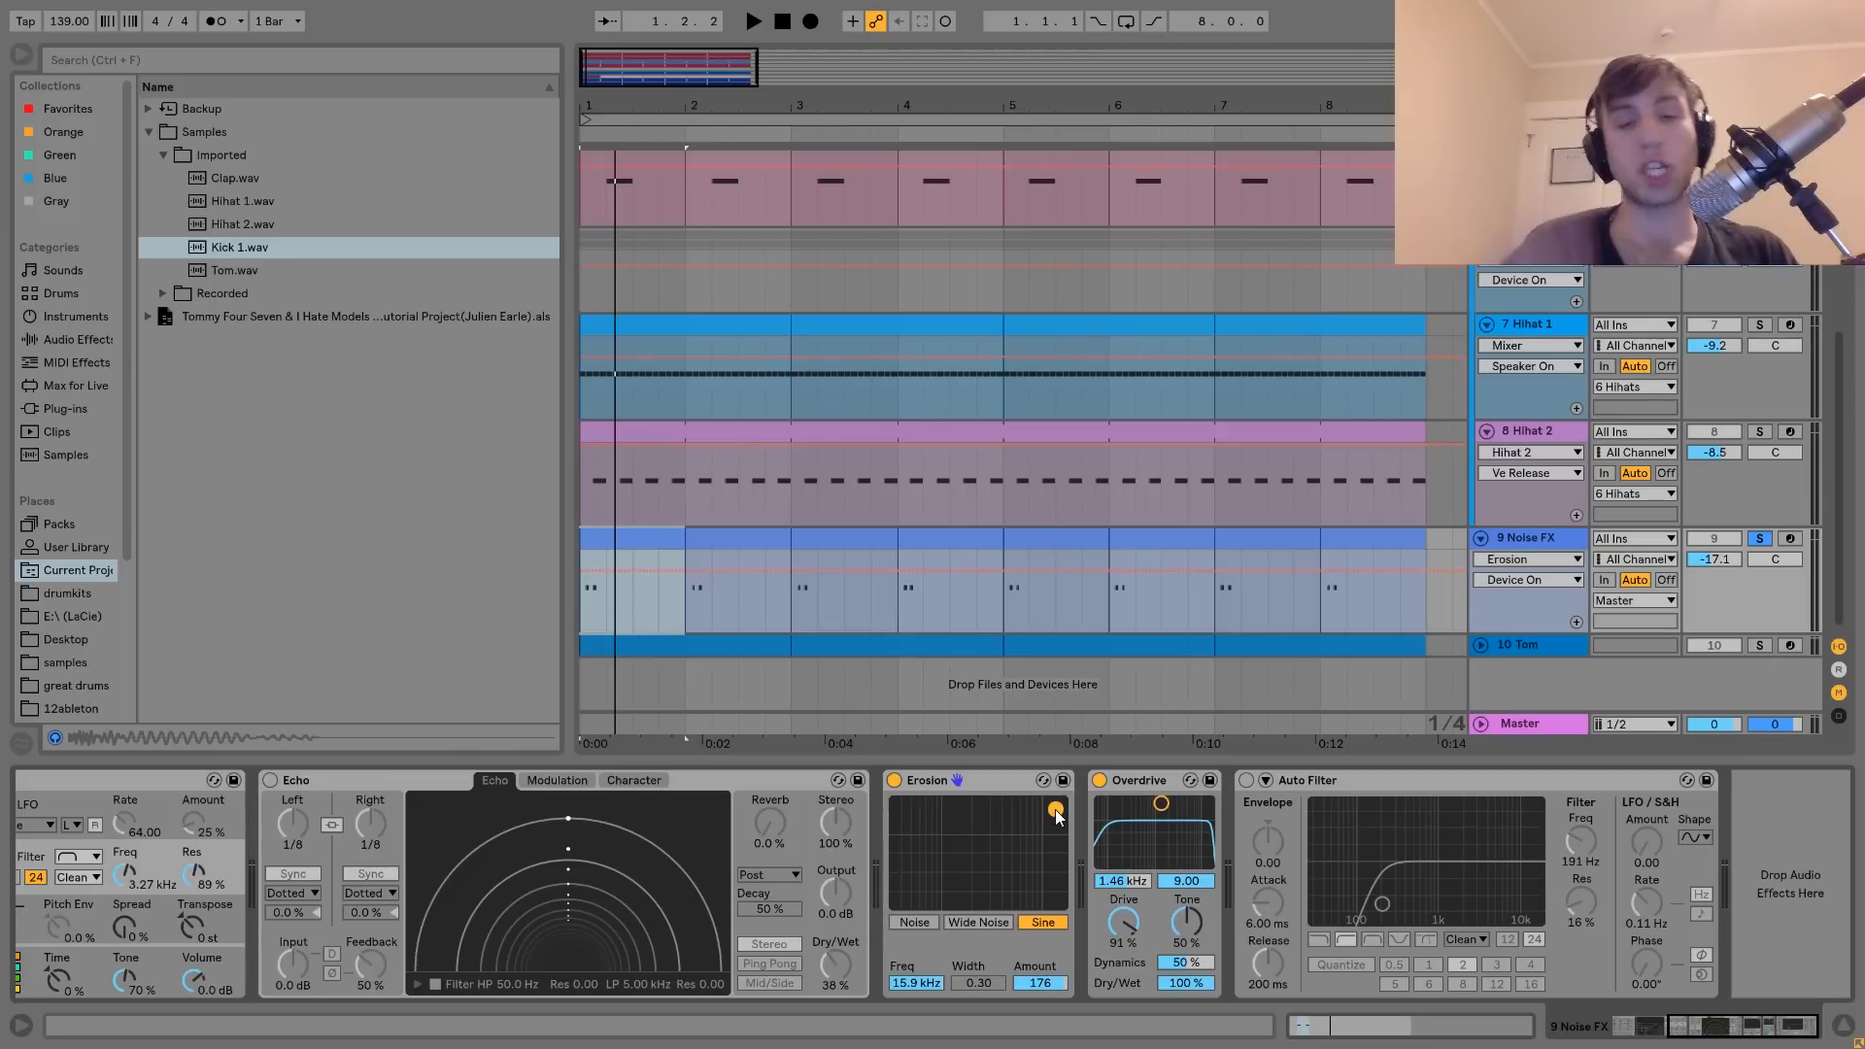
Try the Noise FX track with Echo re-enabled, and undo both that and the last Erosion adjustment
{"action": "scroll", "coordinate": [1255, 777], "scroll_direction": "left", "scroll_amount": 5}
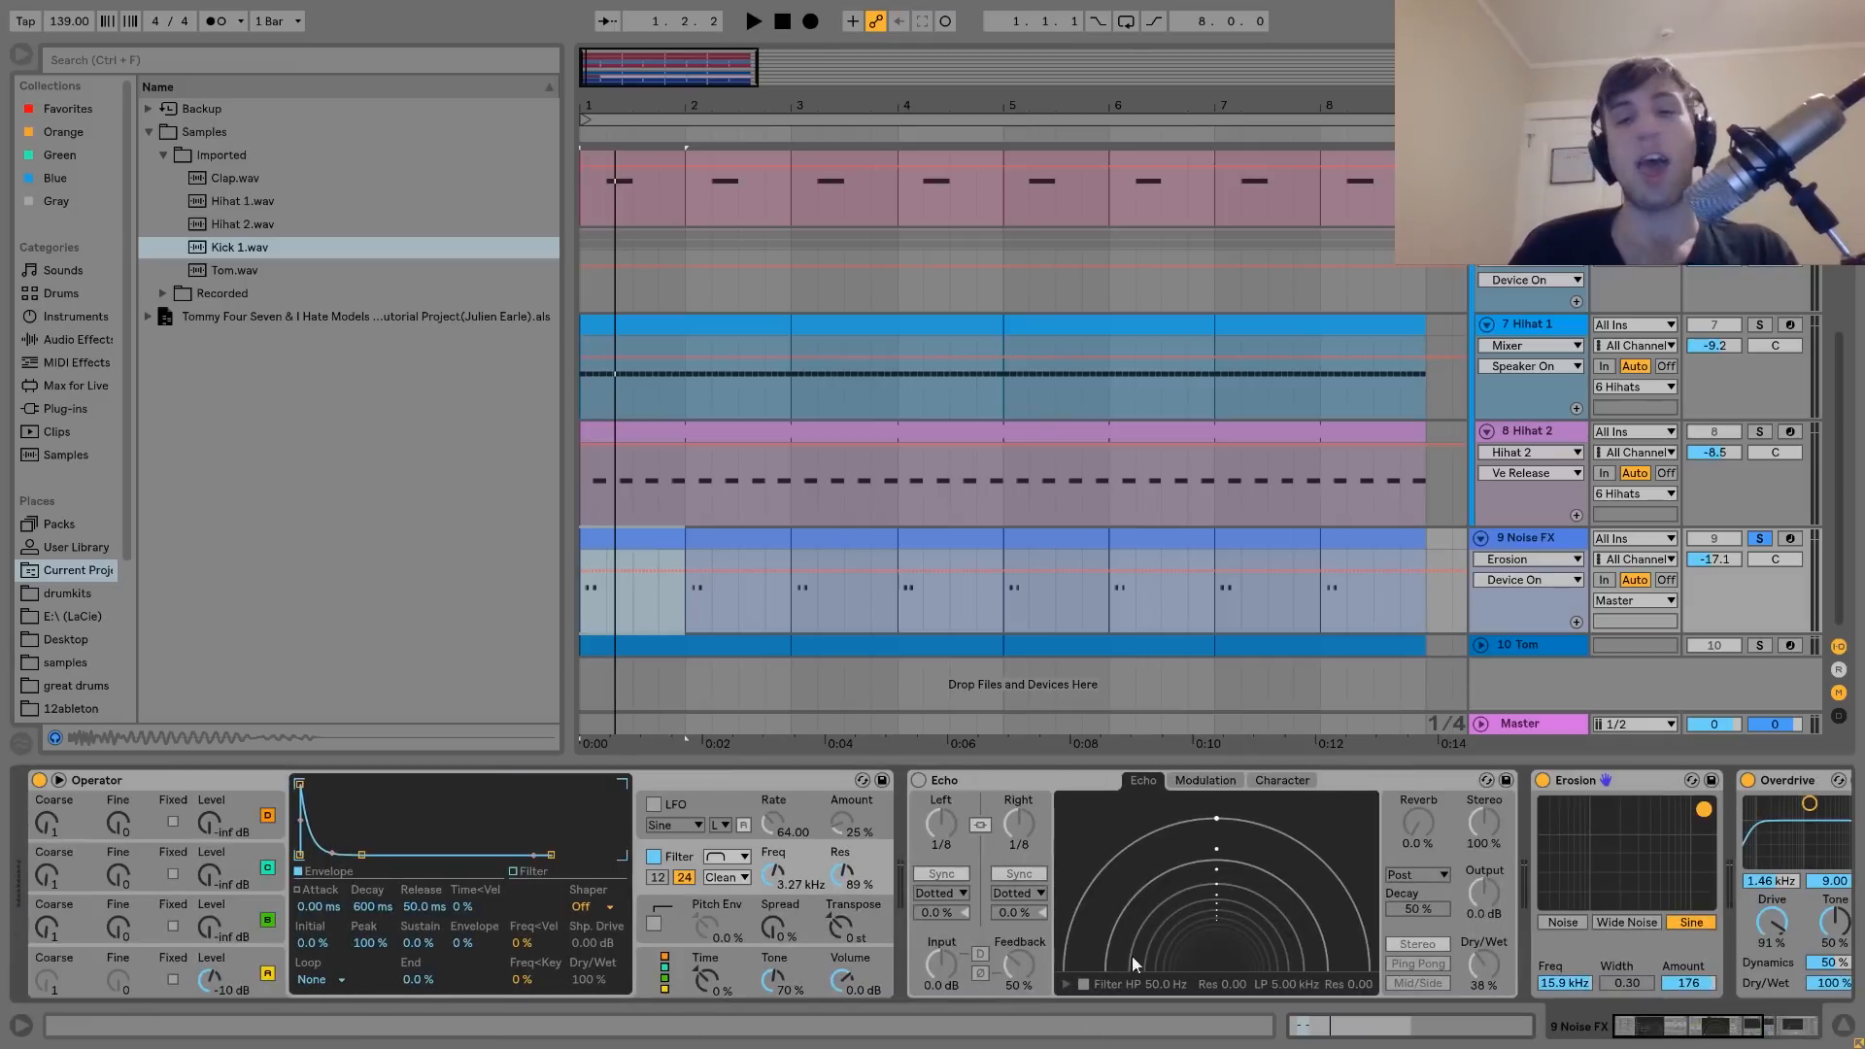
{"action": "scroll", "coordinate": [1449, 857], "scroll_direction": "right", "scroll_amount": 4}
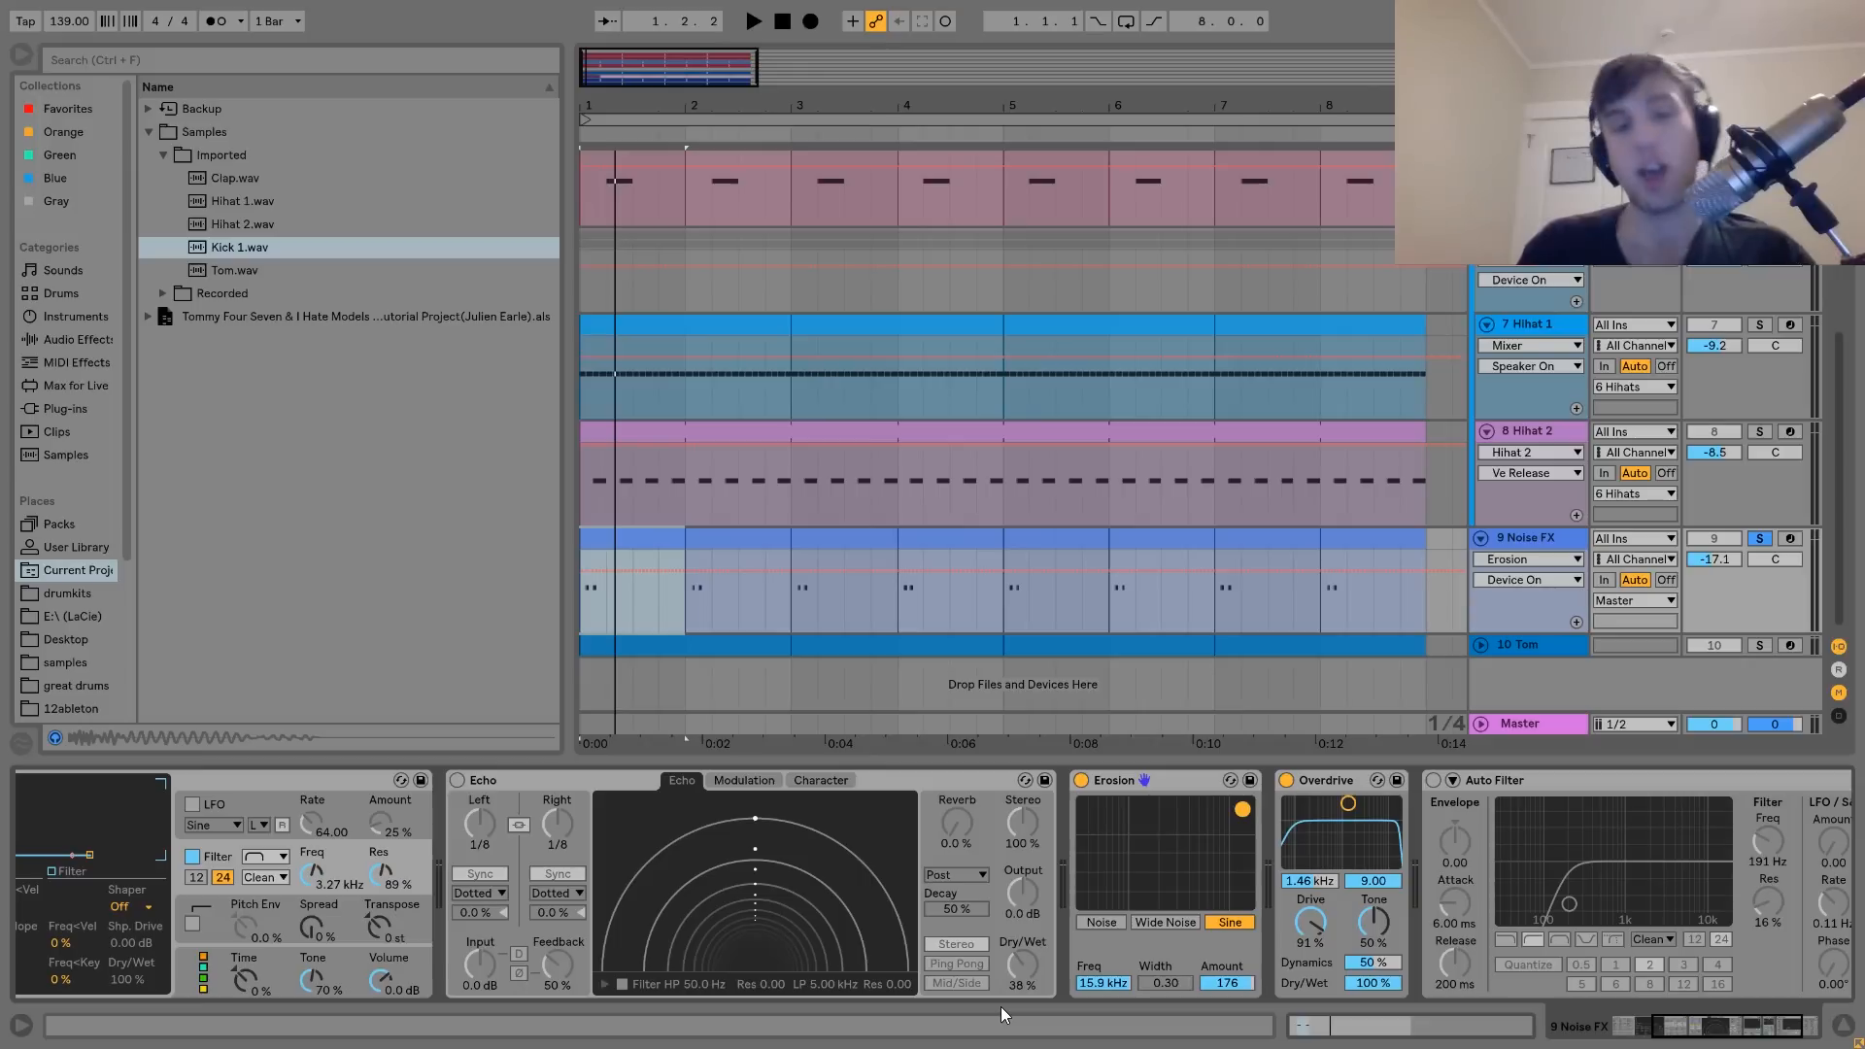
{"action": "left_click", "coordinate": [455, 780]}
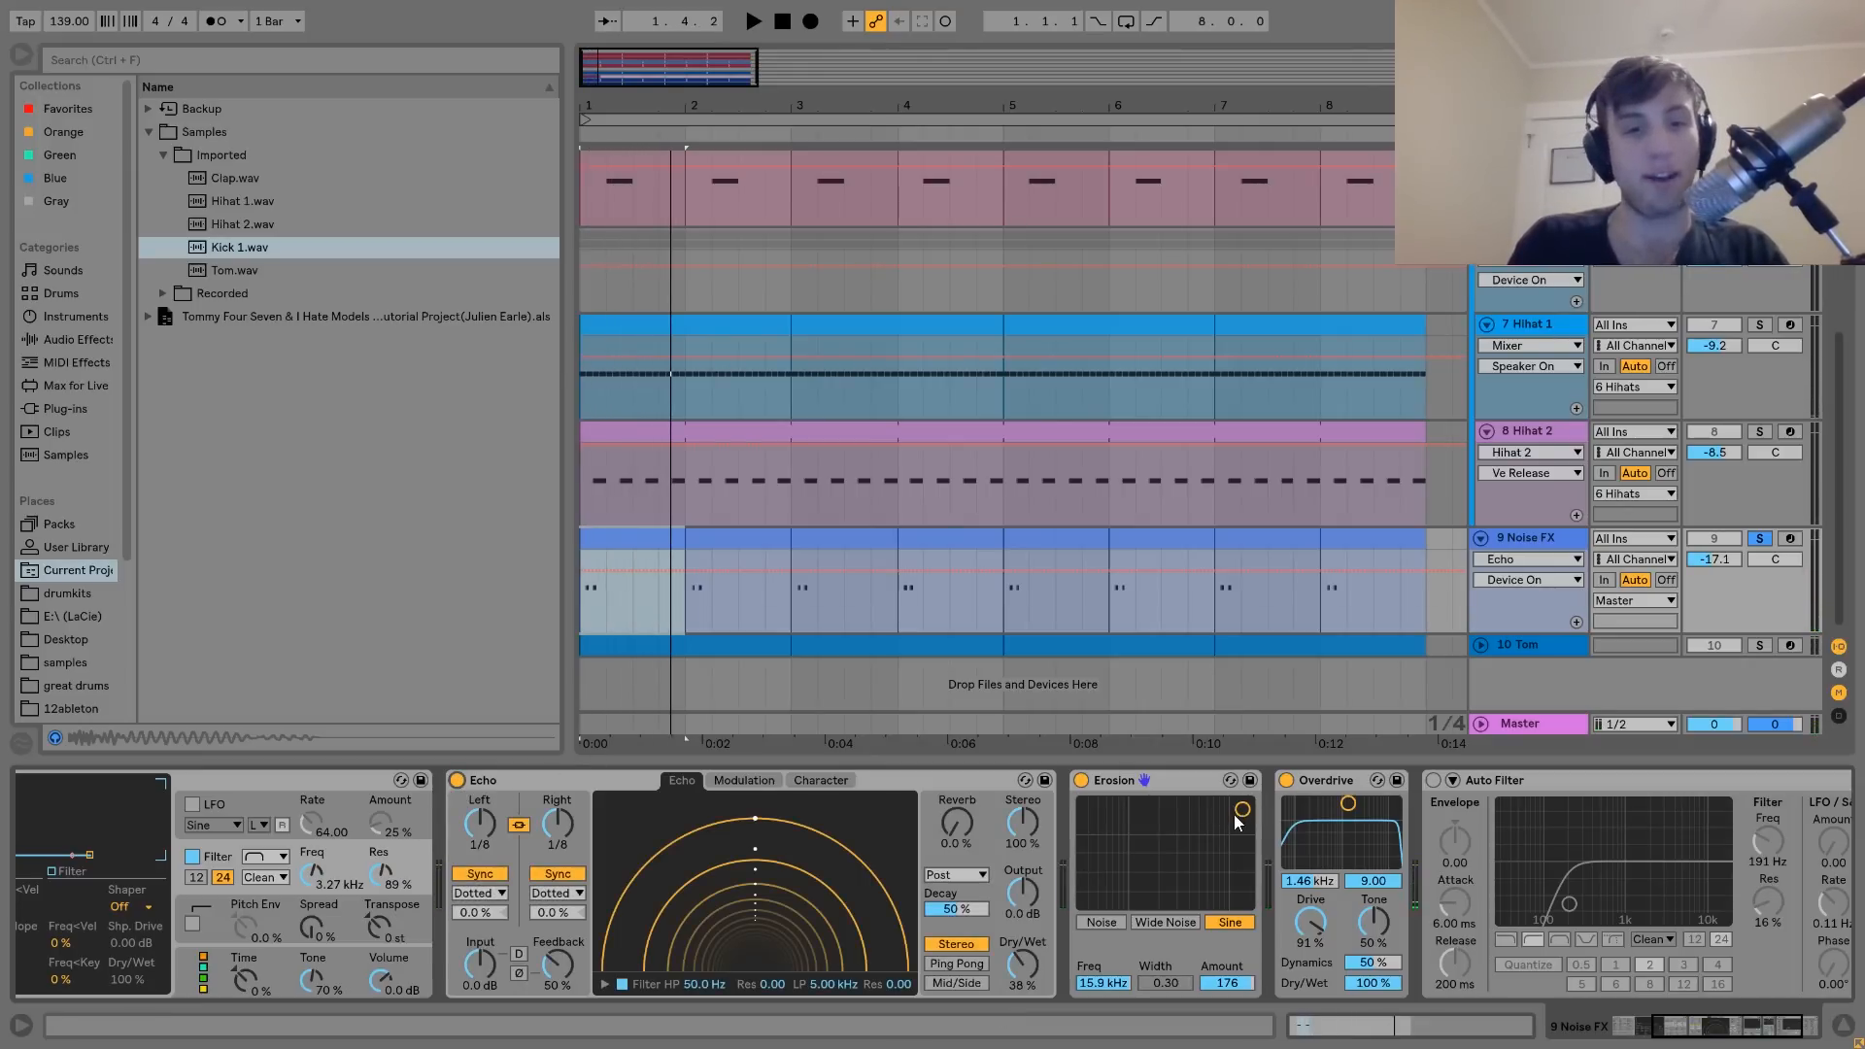
{"action": "key", "text": "ctrl+z"}
{"action": "key", "text": "ctrl+z"}
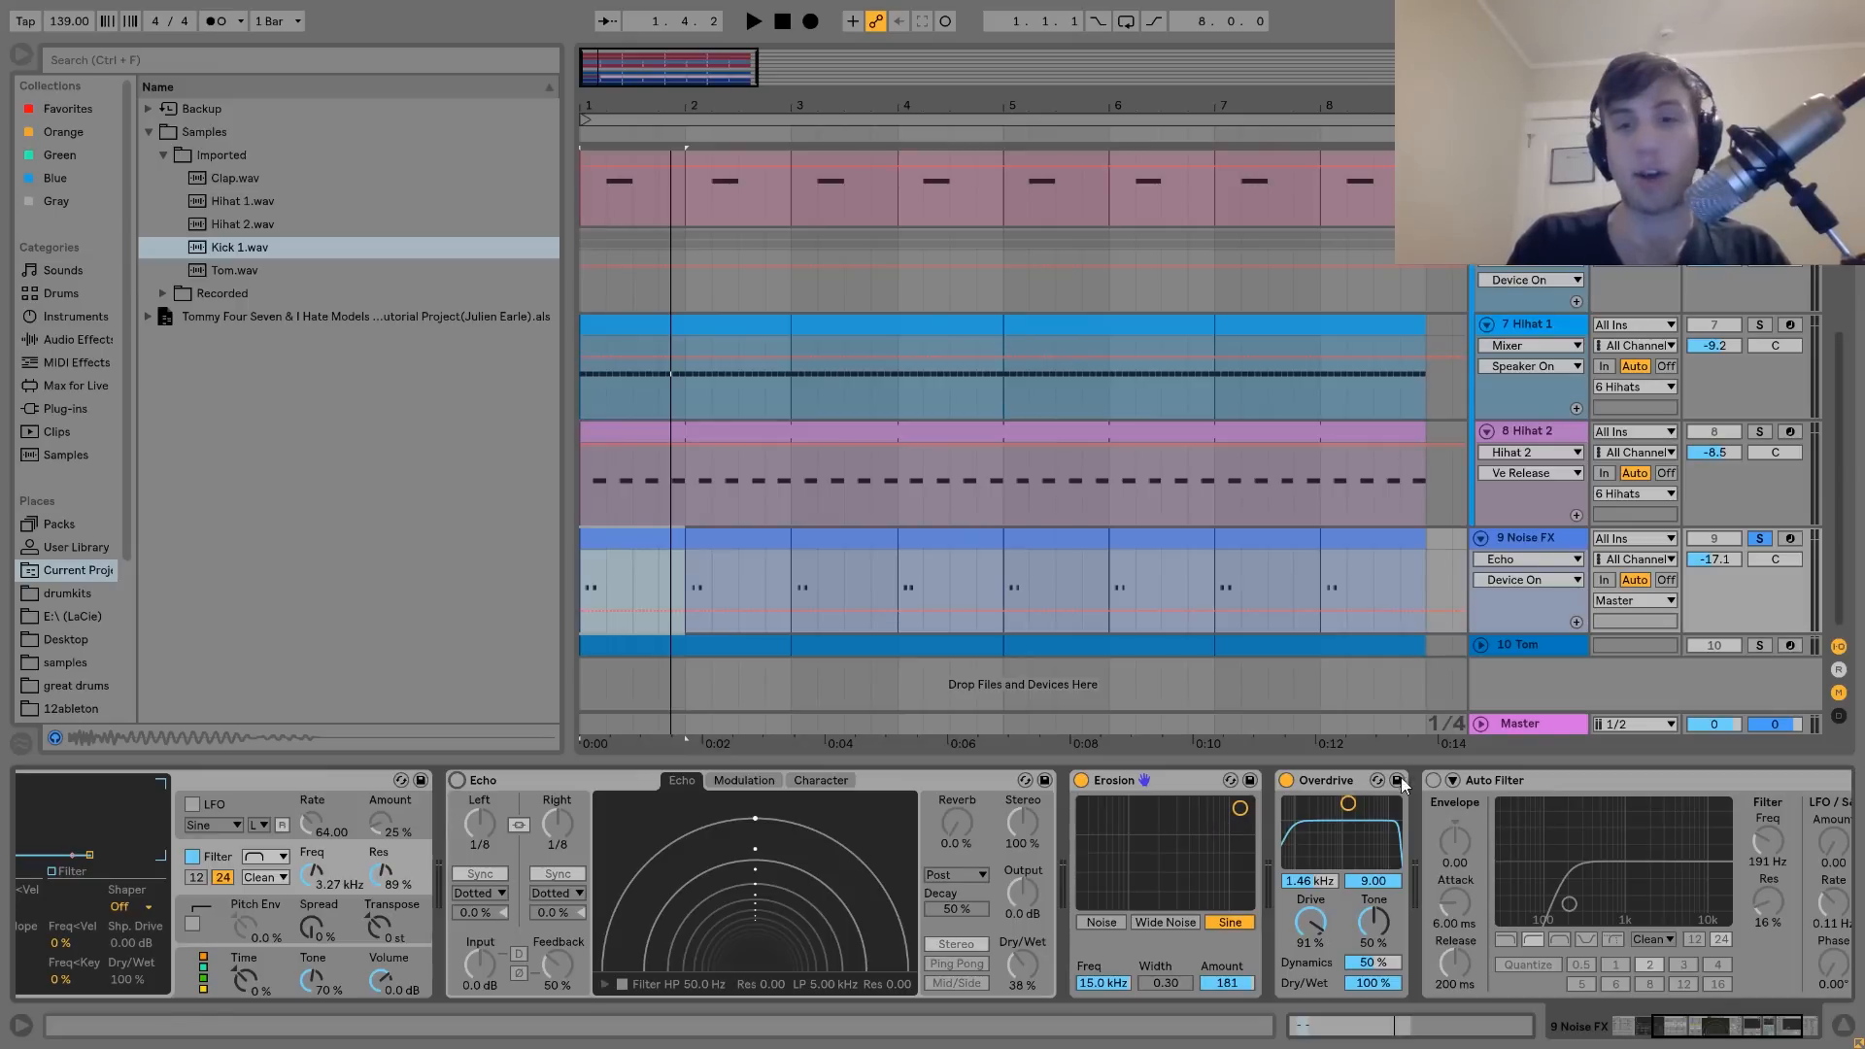
Re-enable Auto Filter and Echo on the Noise FX track, and play it while toggling Auto Filter off and on to compare
{"action": "left_click", "coordinate": [1434, 780]}
{"action": "left_click", "coordinate": [459, 780]}
{"action": "key", "text": "space"}
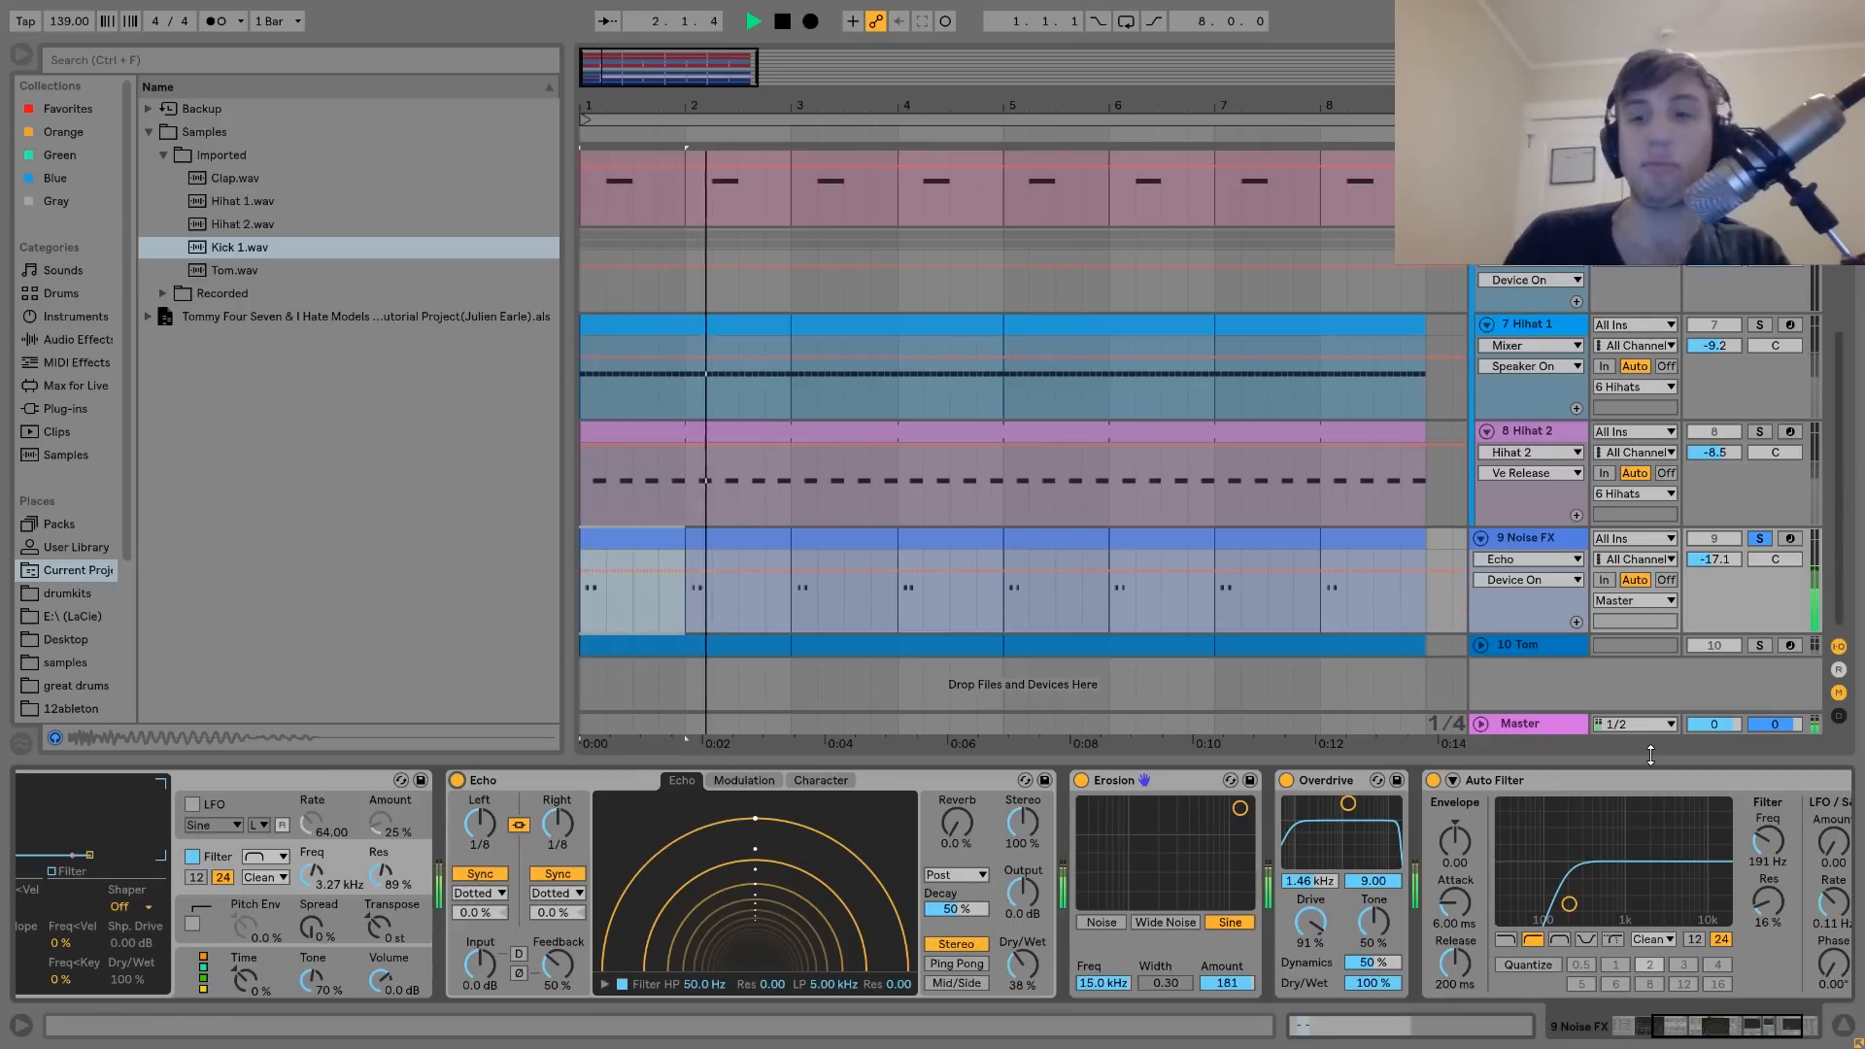
{"action": "left_click", "coordinate": [1434, 782]}
{"action": "left_click", "coordinate": [1434, 781]}
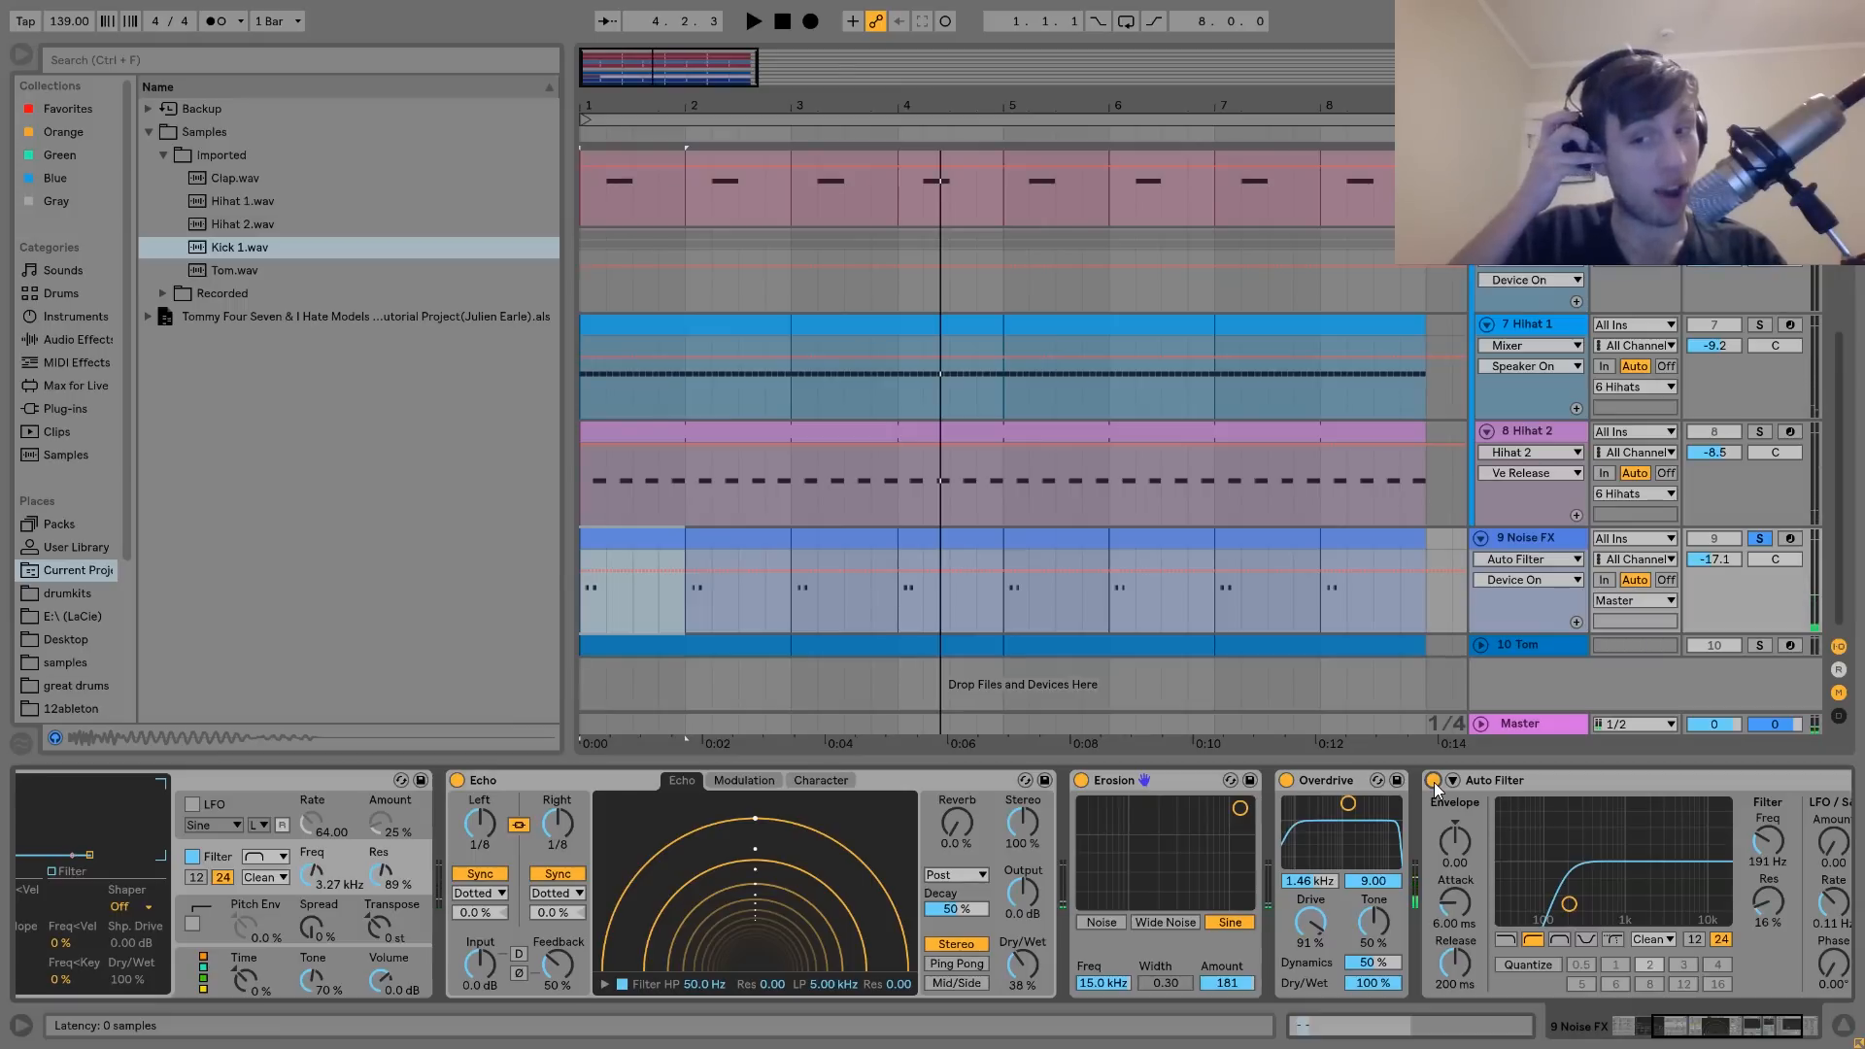
Show the Tom track's devices, unfold and solo the track, and play its first two-bar clip from bar 1
{"action": "left_click", "coordinate": [1501, 645]}
{"action": "left_click", "coordinate": [1481, 644]}
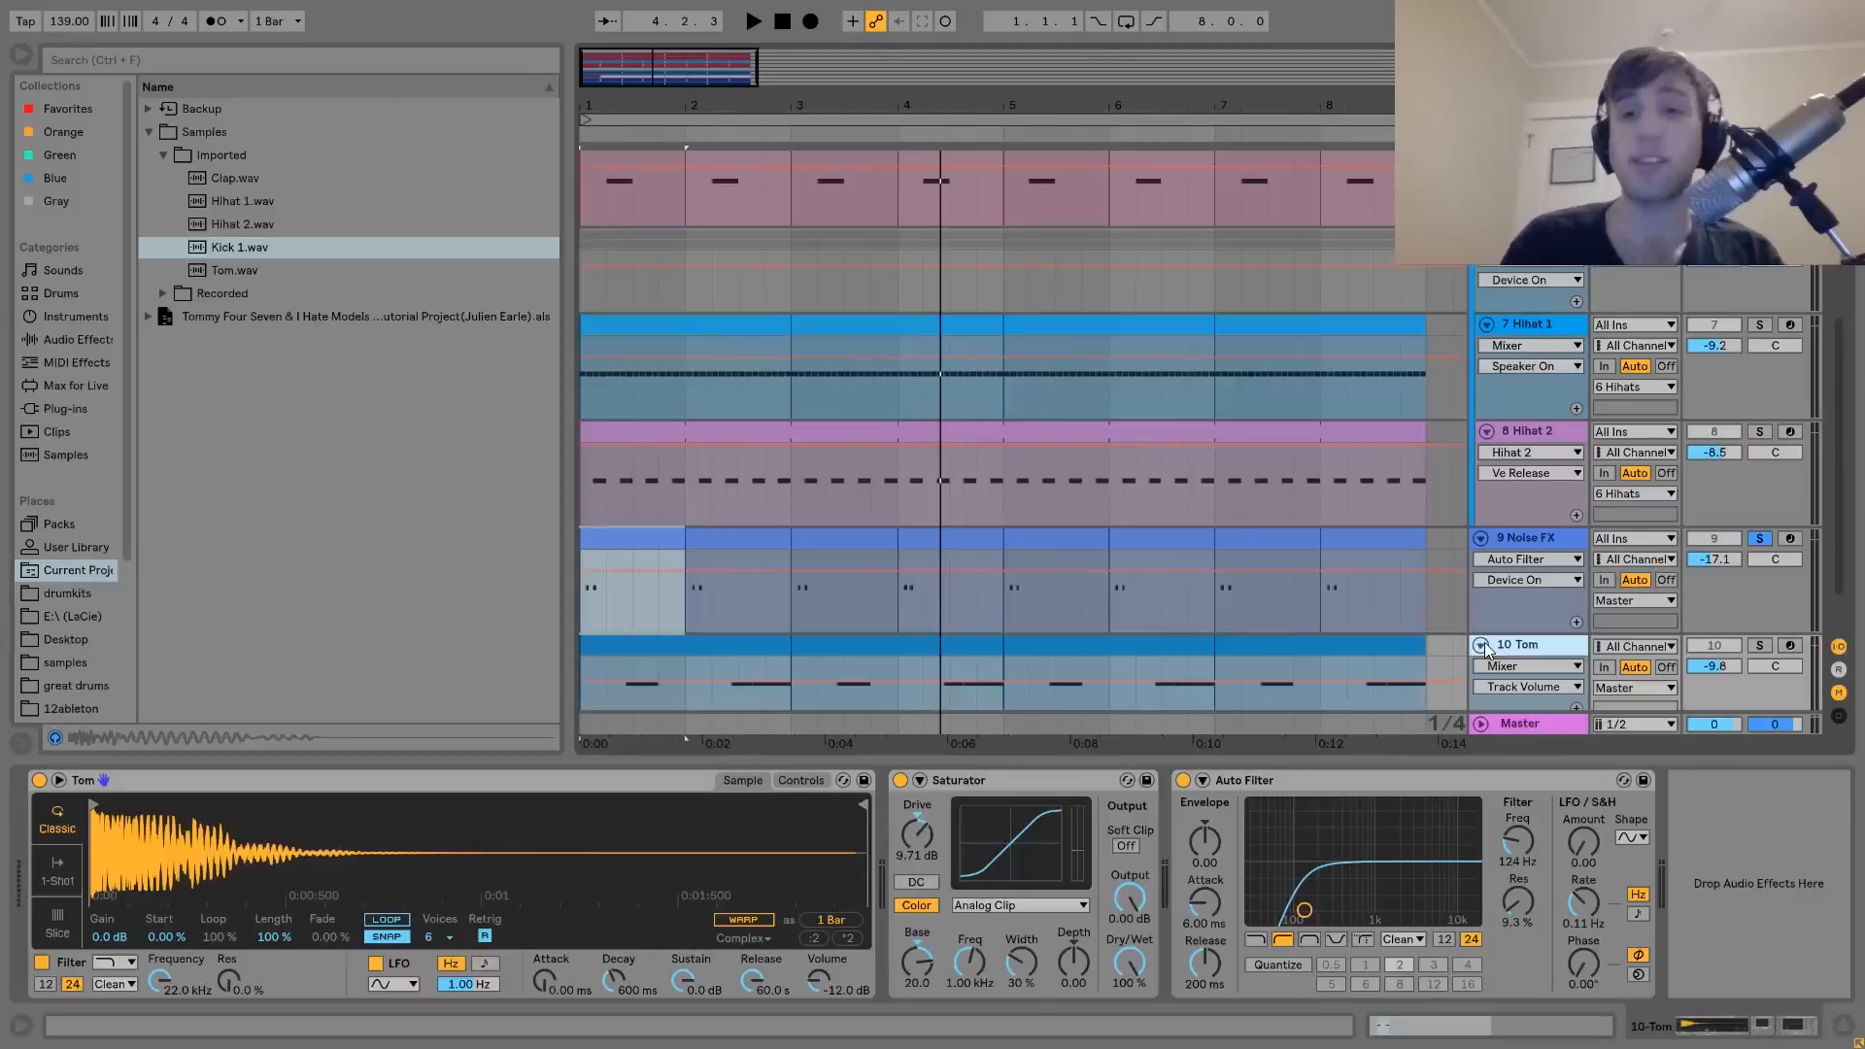
{"action": "left_click", "coordinate": [1759, 645]}
{"action": "left_click", "coordinate": [700, 648]}
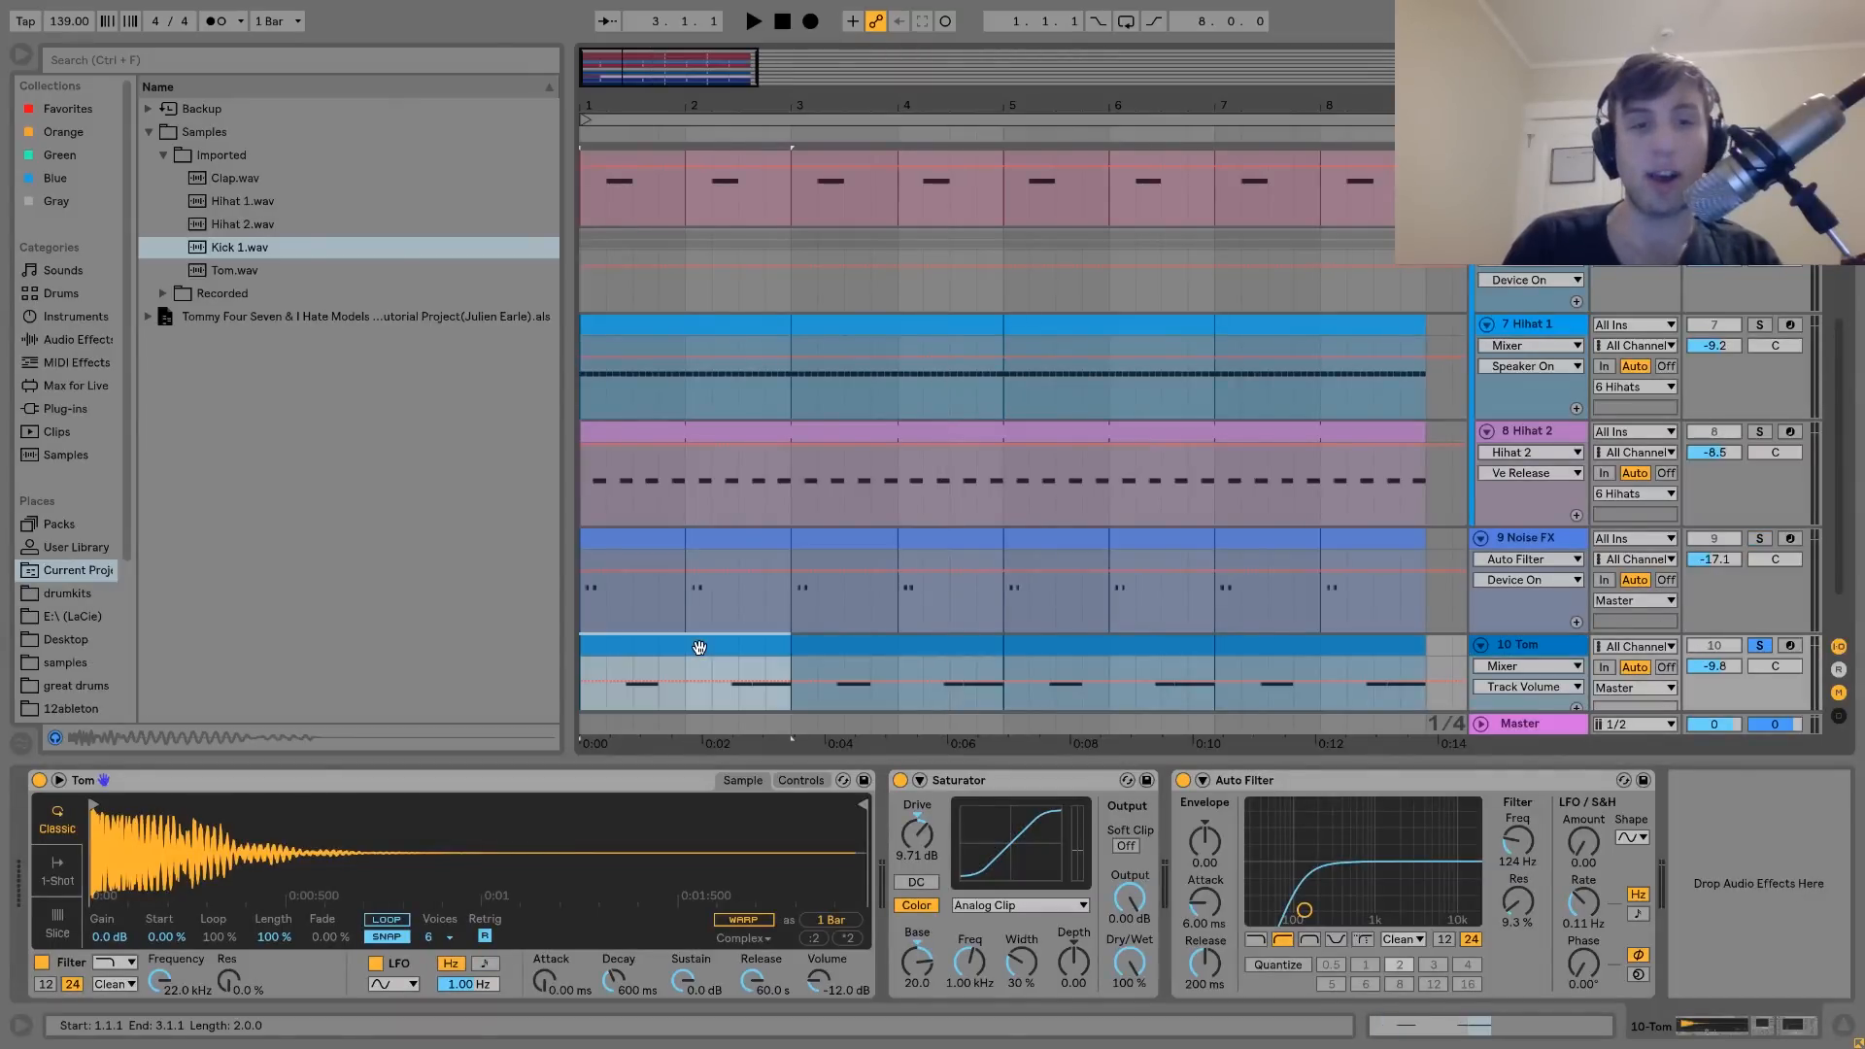
{"action": "key", "text": "space"}
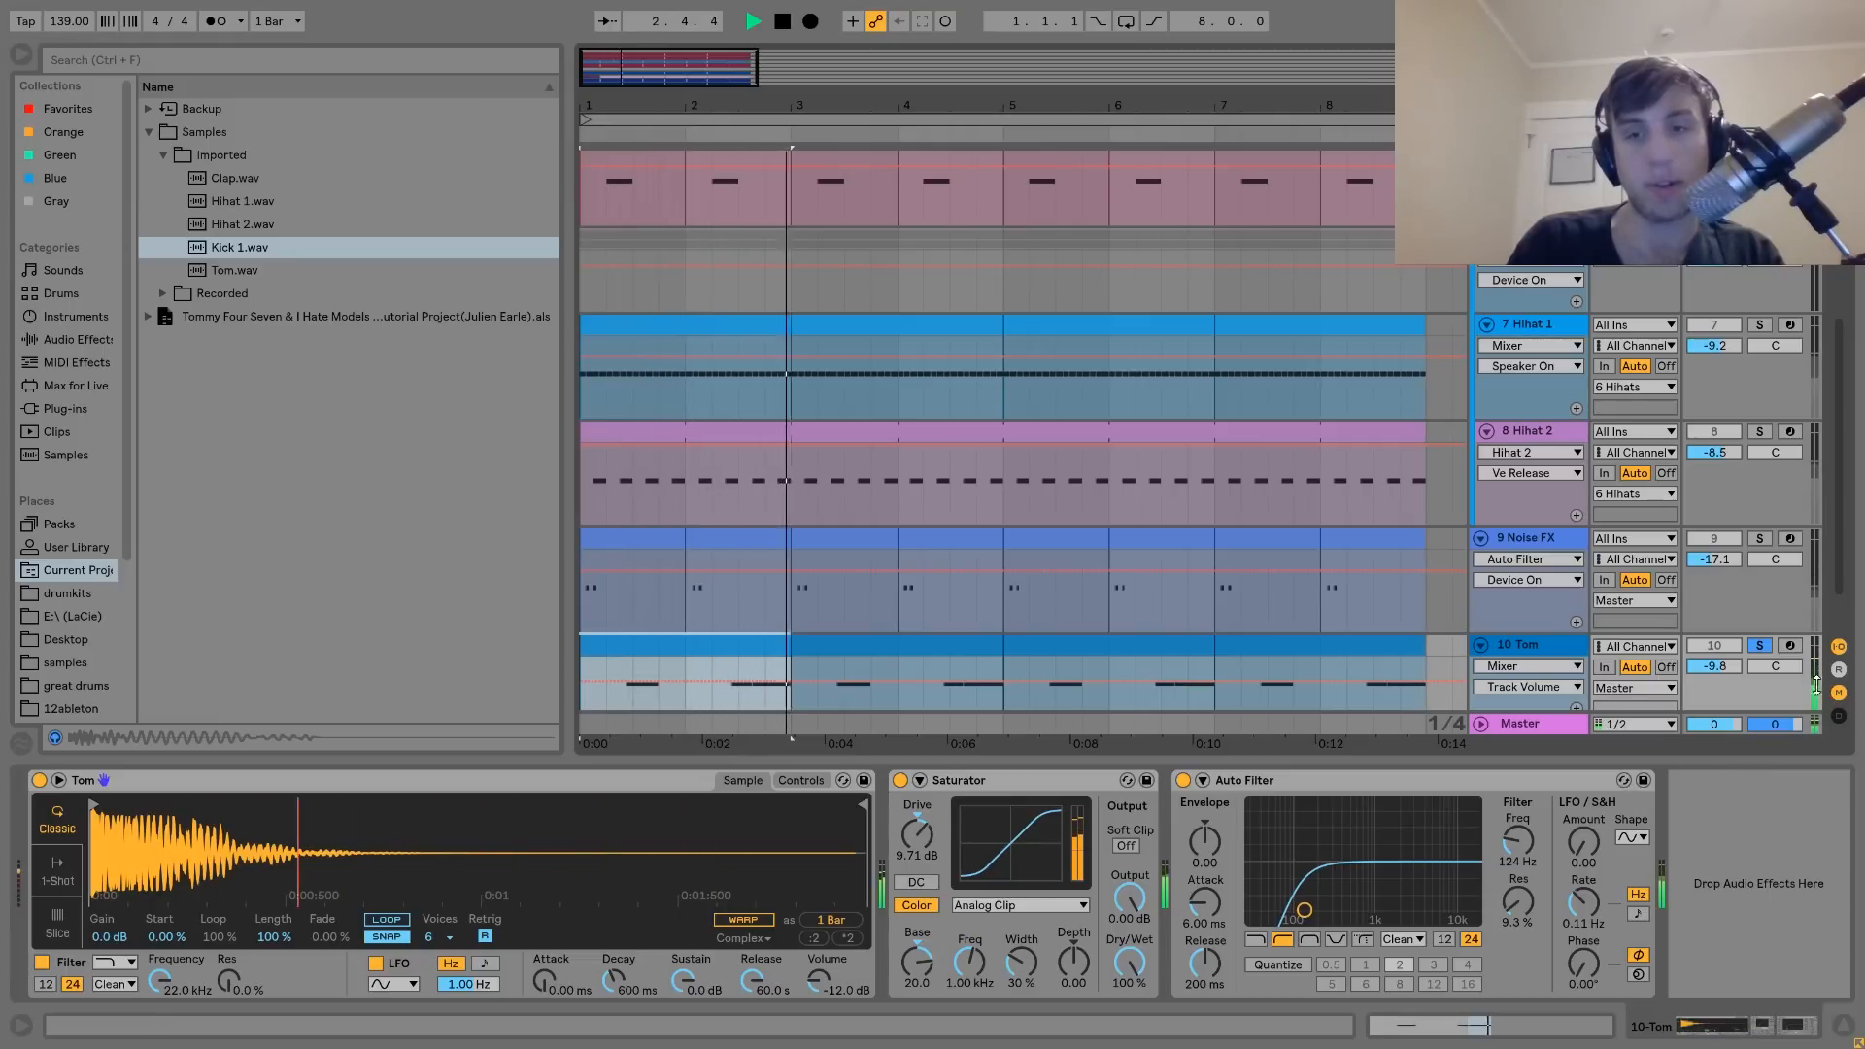
Unsolo the Tom track to hear it in the full loop, preview the Tom.wav sample, and play the loop from bar 1
{"action": "left_click", "coordinate": [1761, 646]}
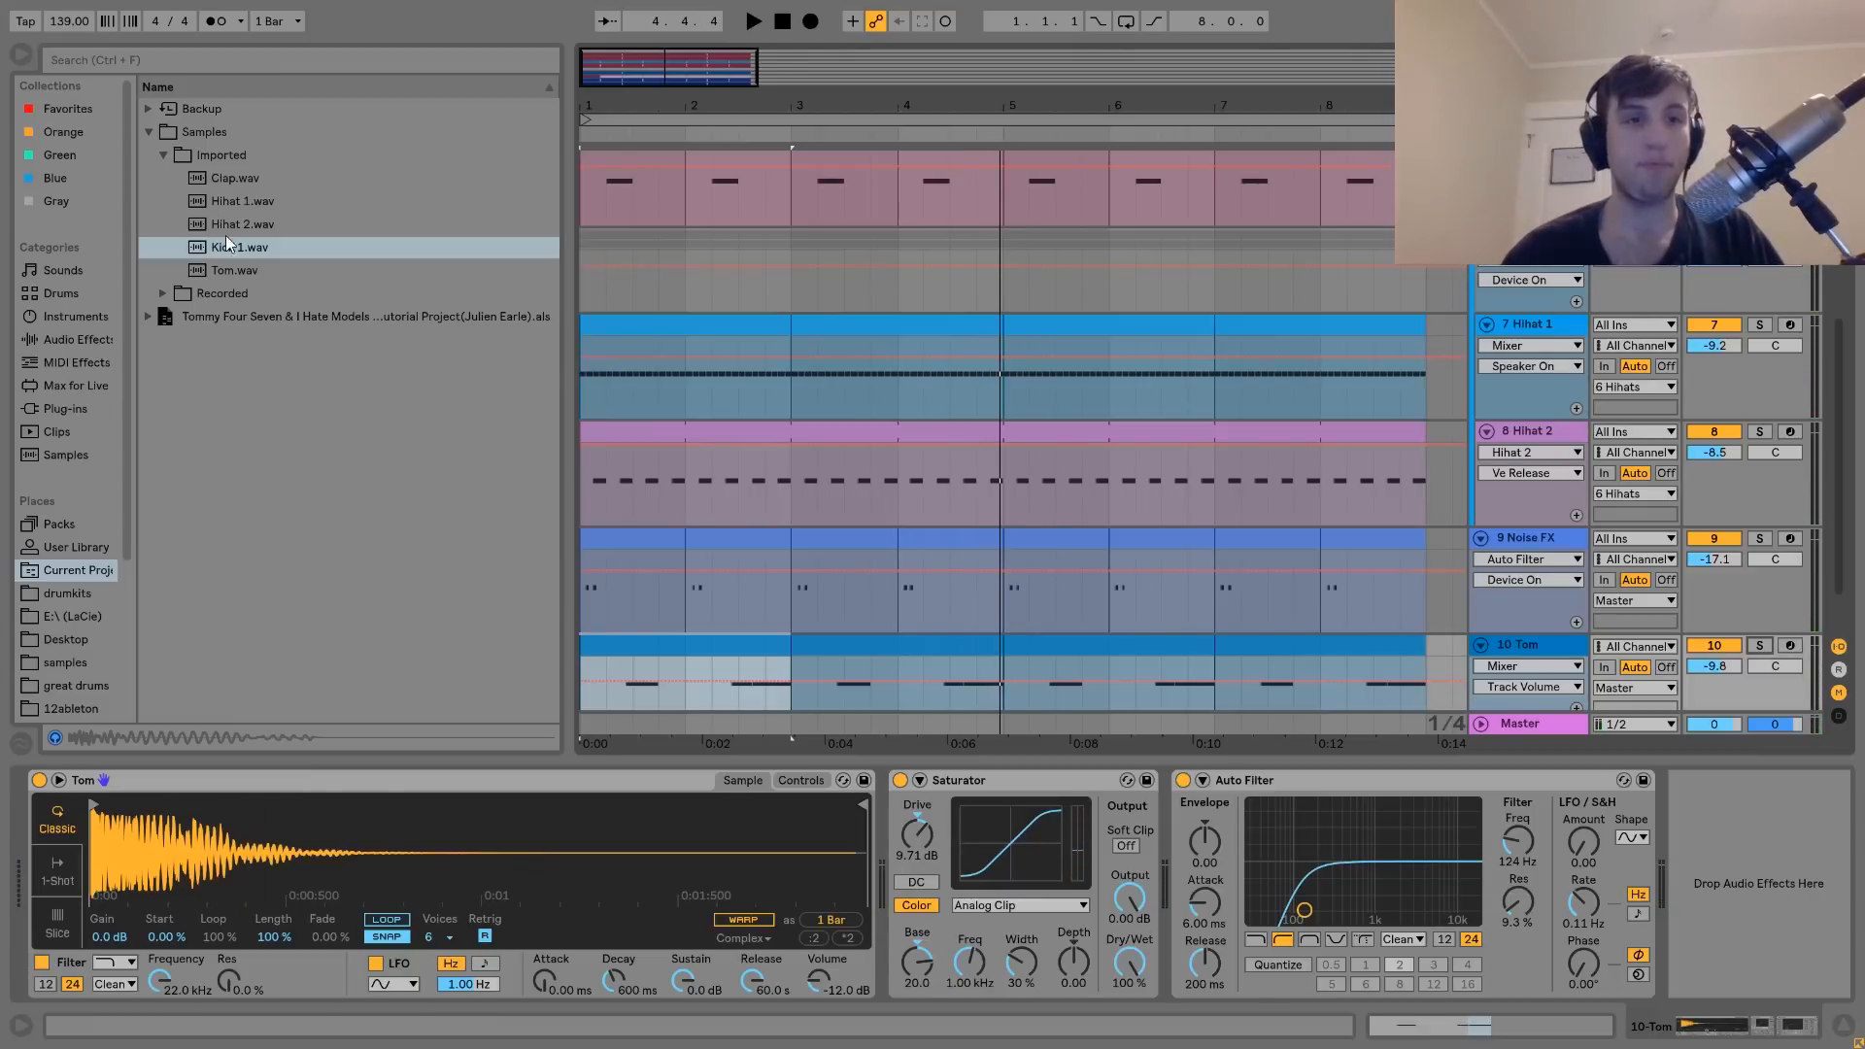
{"action": "left_click", "coordinate": [232, 274]}
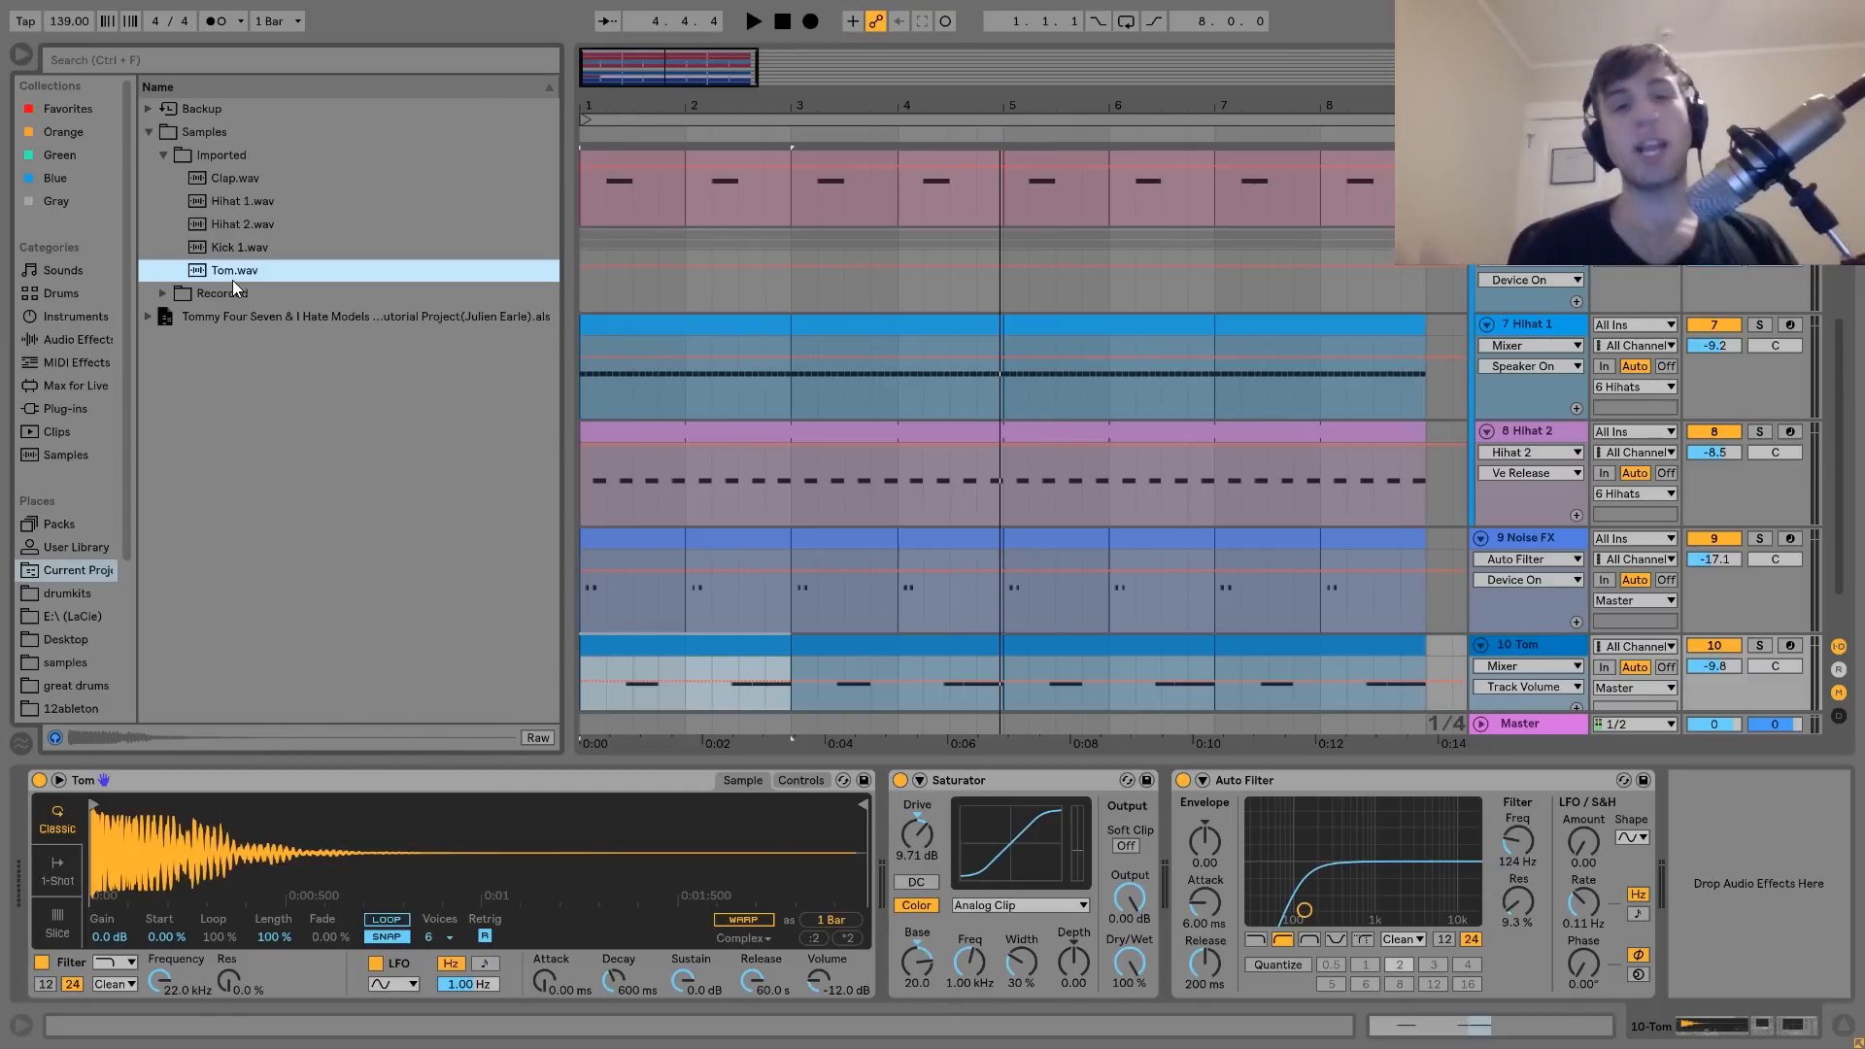
{"action": "key", "text": "space"}
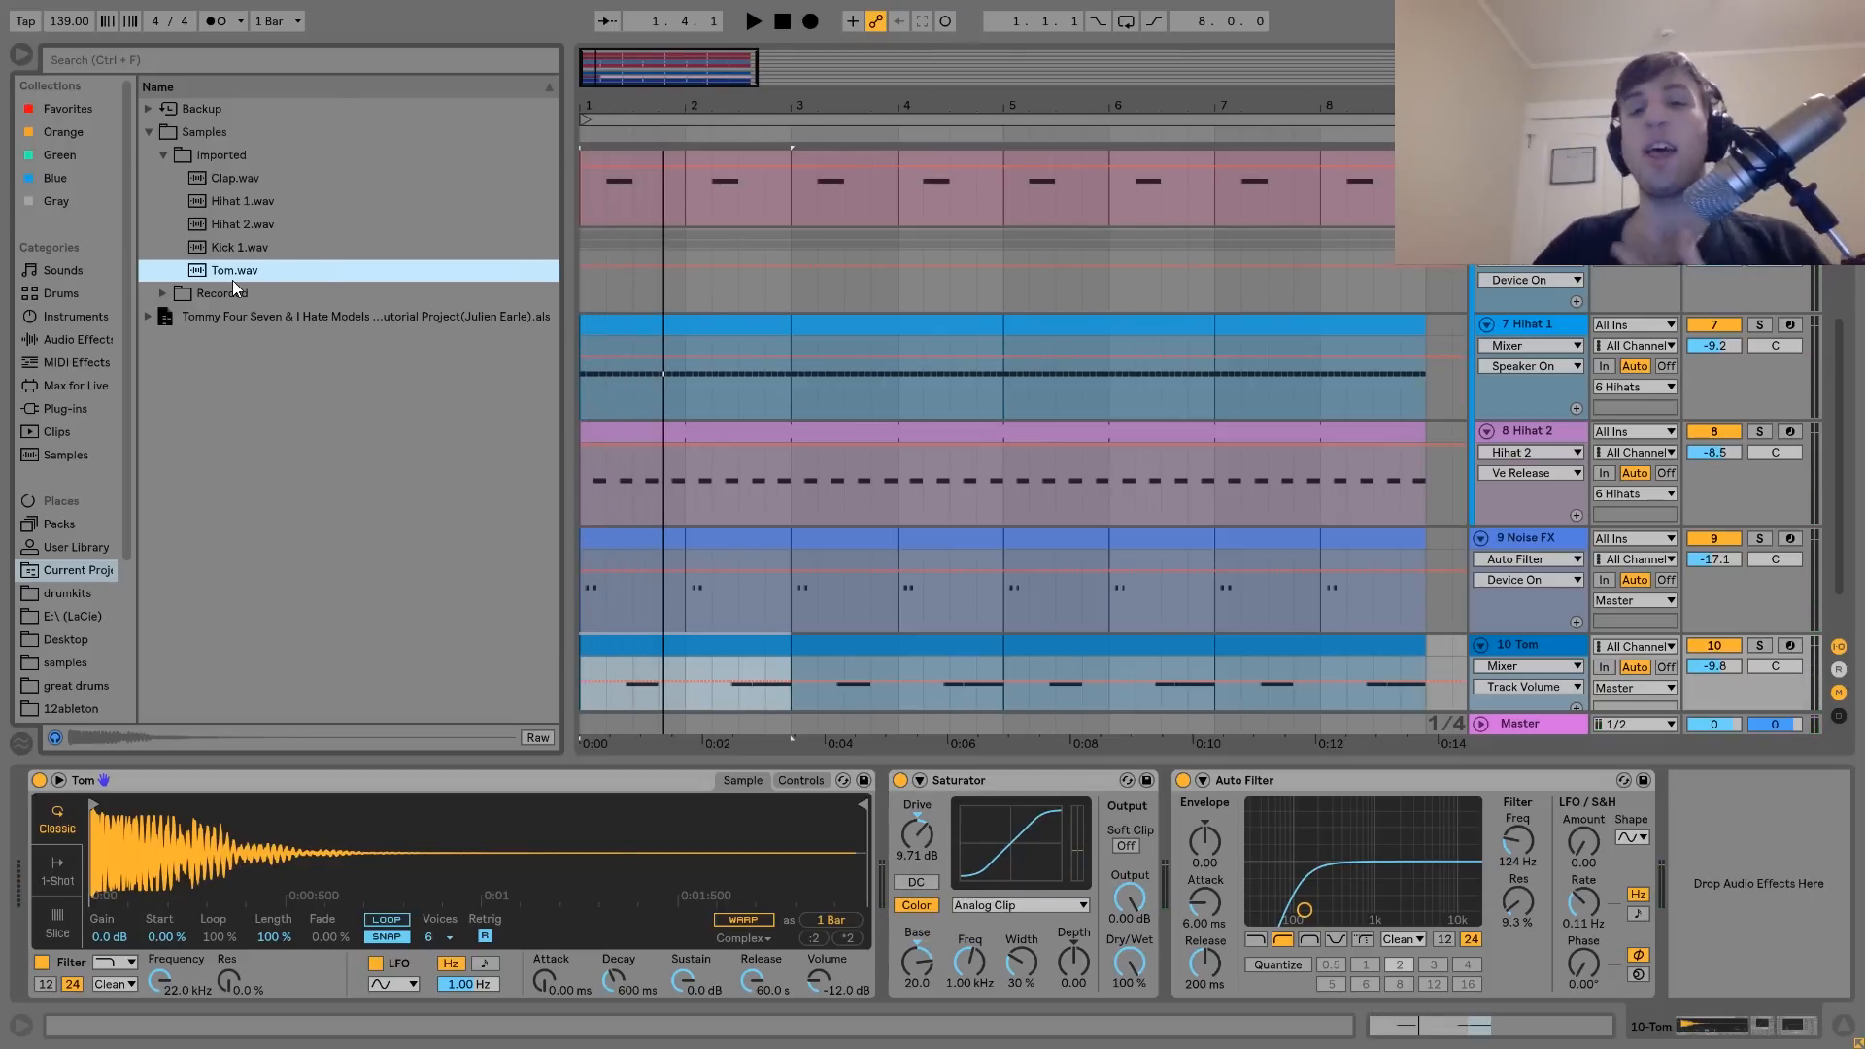
Arm the Tom track and set the computer keyboard octave to C3 to D4 for playing the tom live
{"action": "left_click", "coordinate": [1794, 646]}
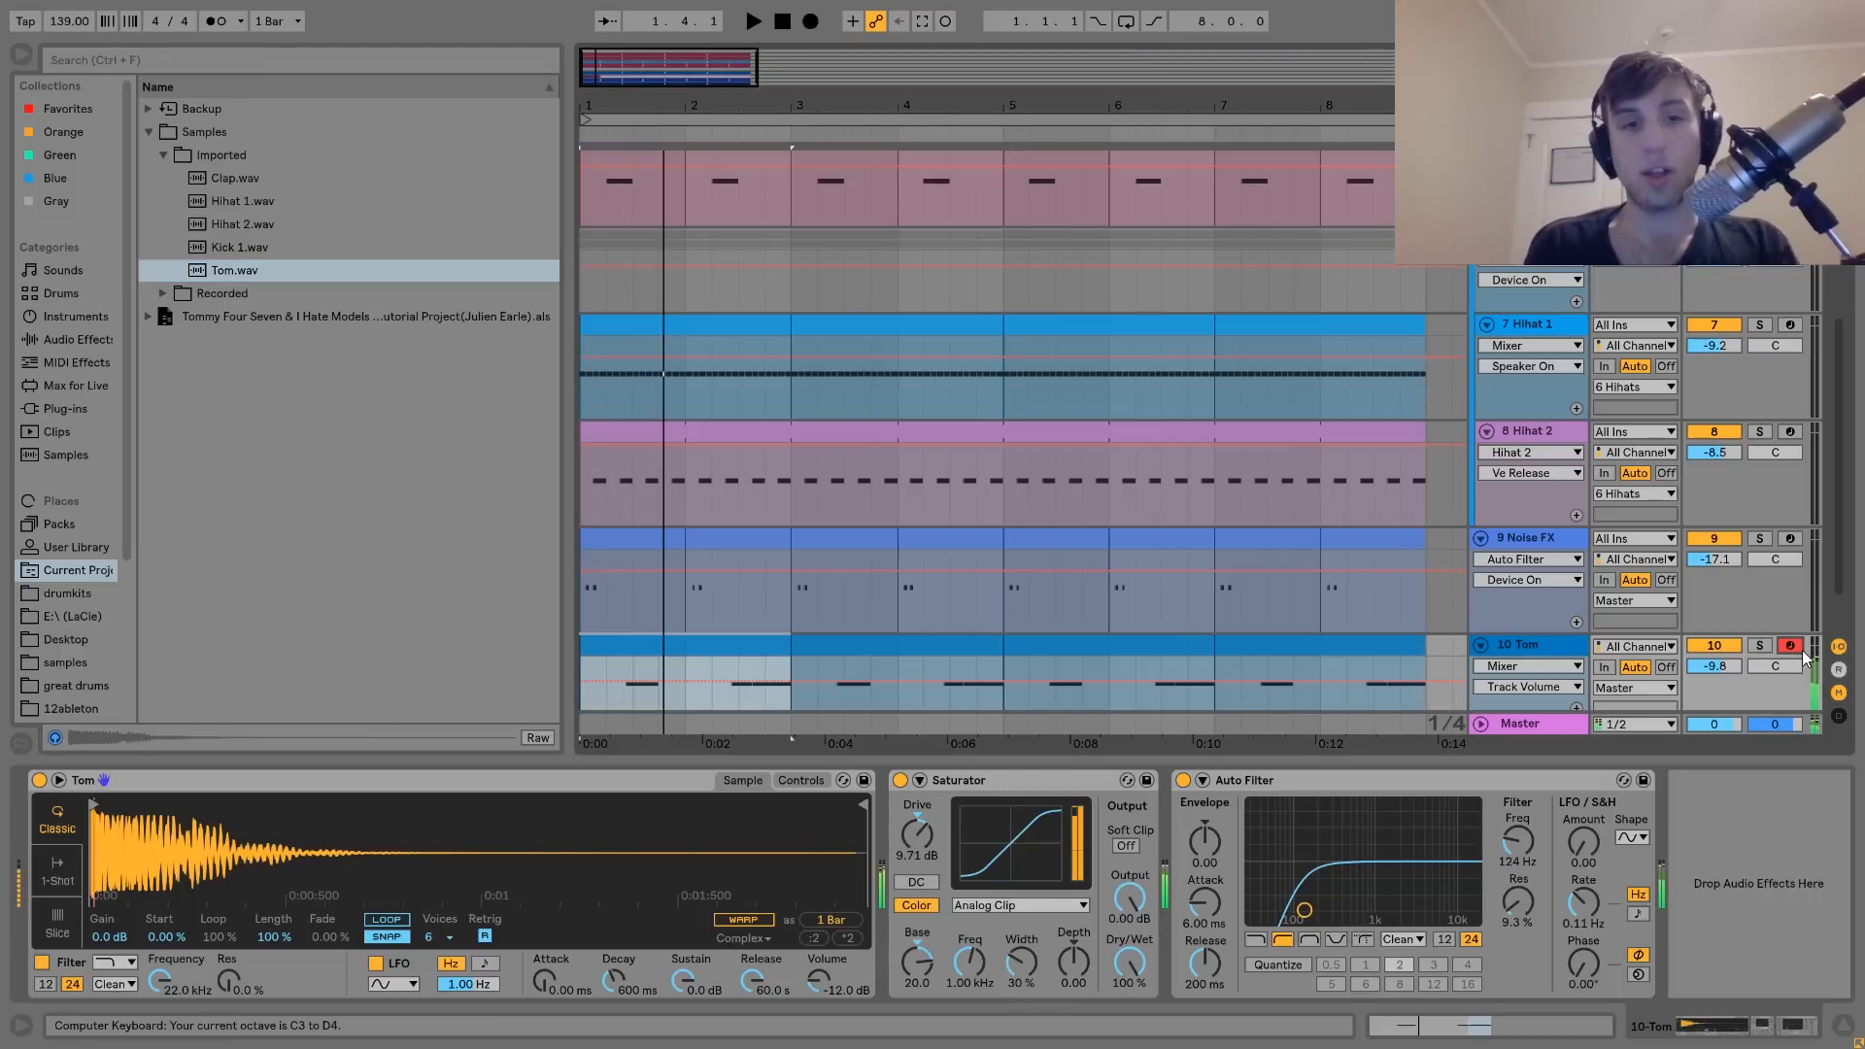
{"action": "key", "text": "x"}
{"action": "key", "text": "x"}
{"action": "key", "text": "z"}
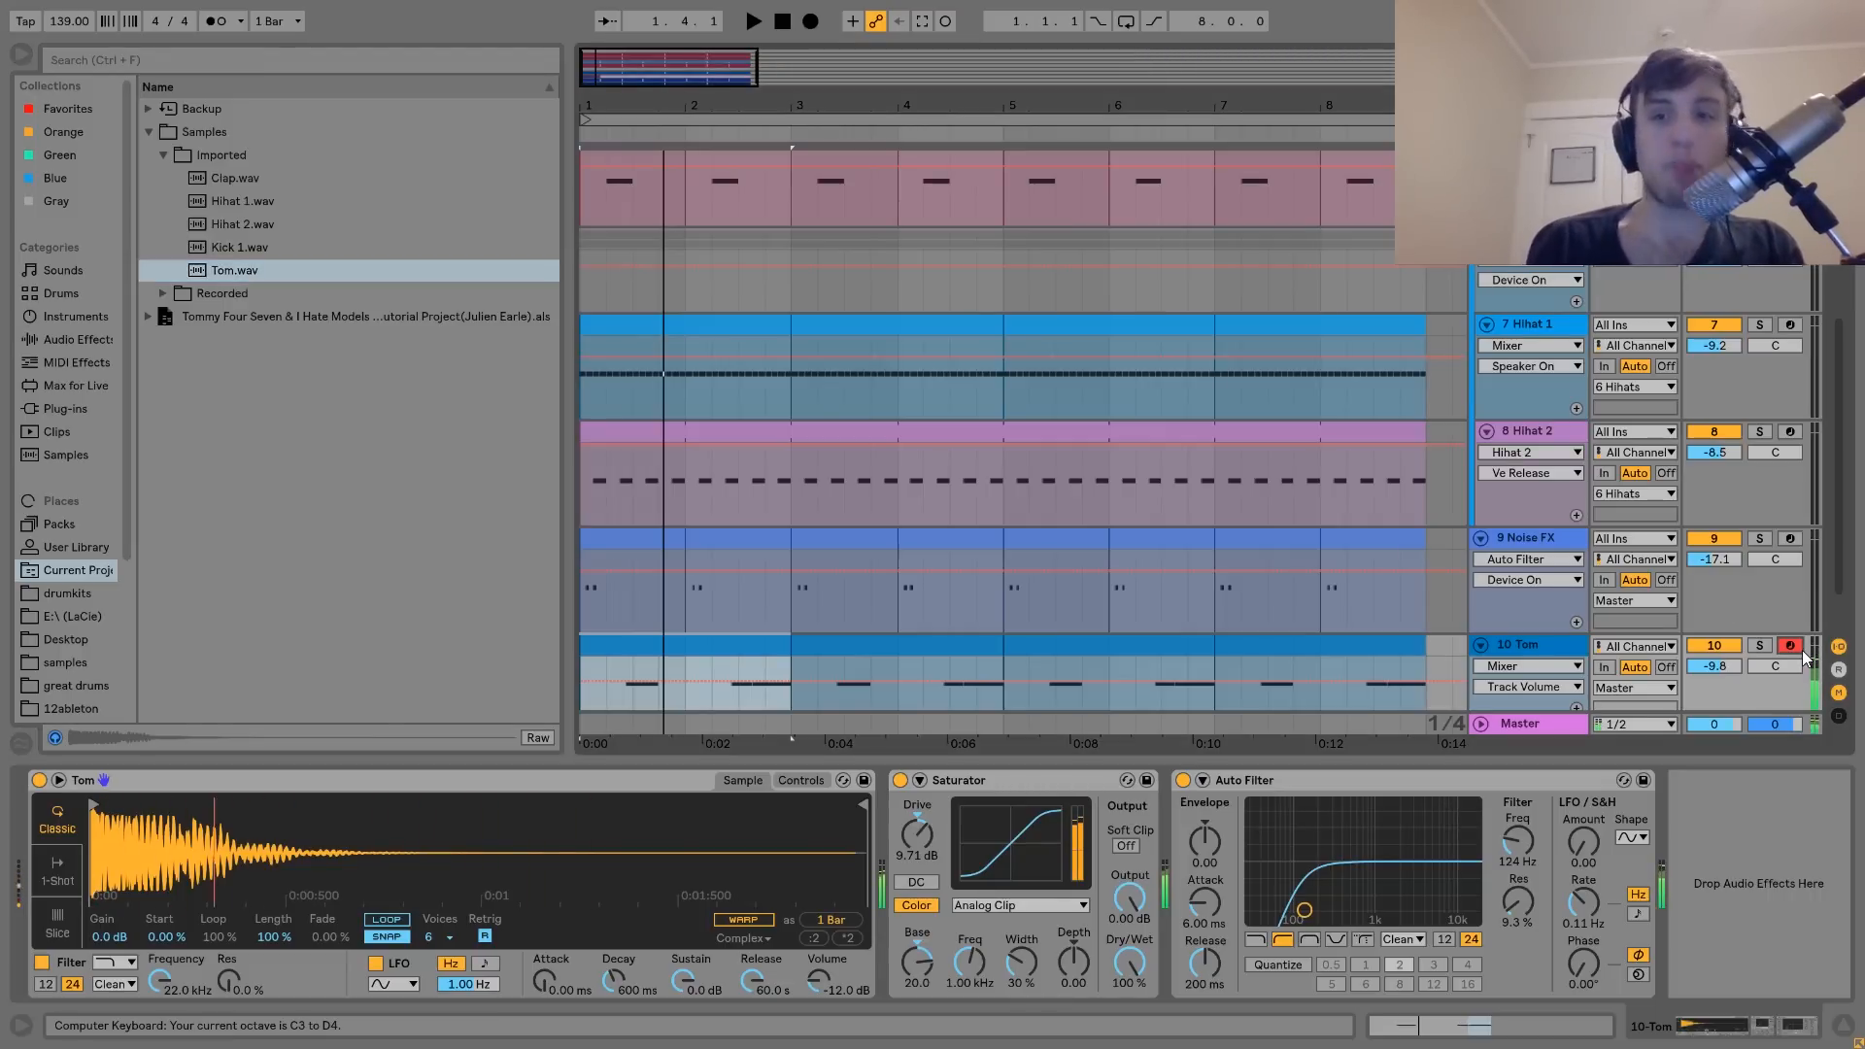
Bypass the Tom track's Auto Filter and Saturator to hear the tom without effects, and re-enable both
{"action": "scroll", "coordinate": [1805, 658], "scroll_direction": "down", "scroll_amount": 1}
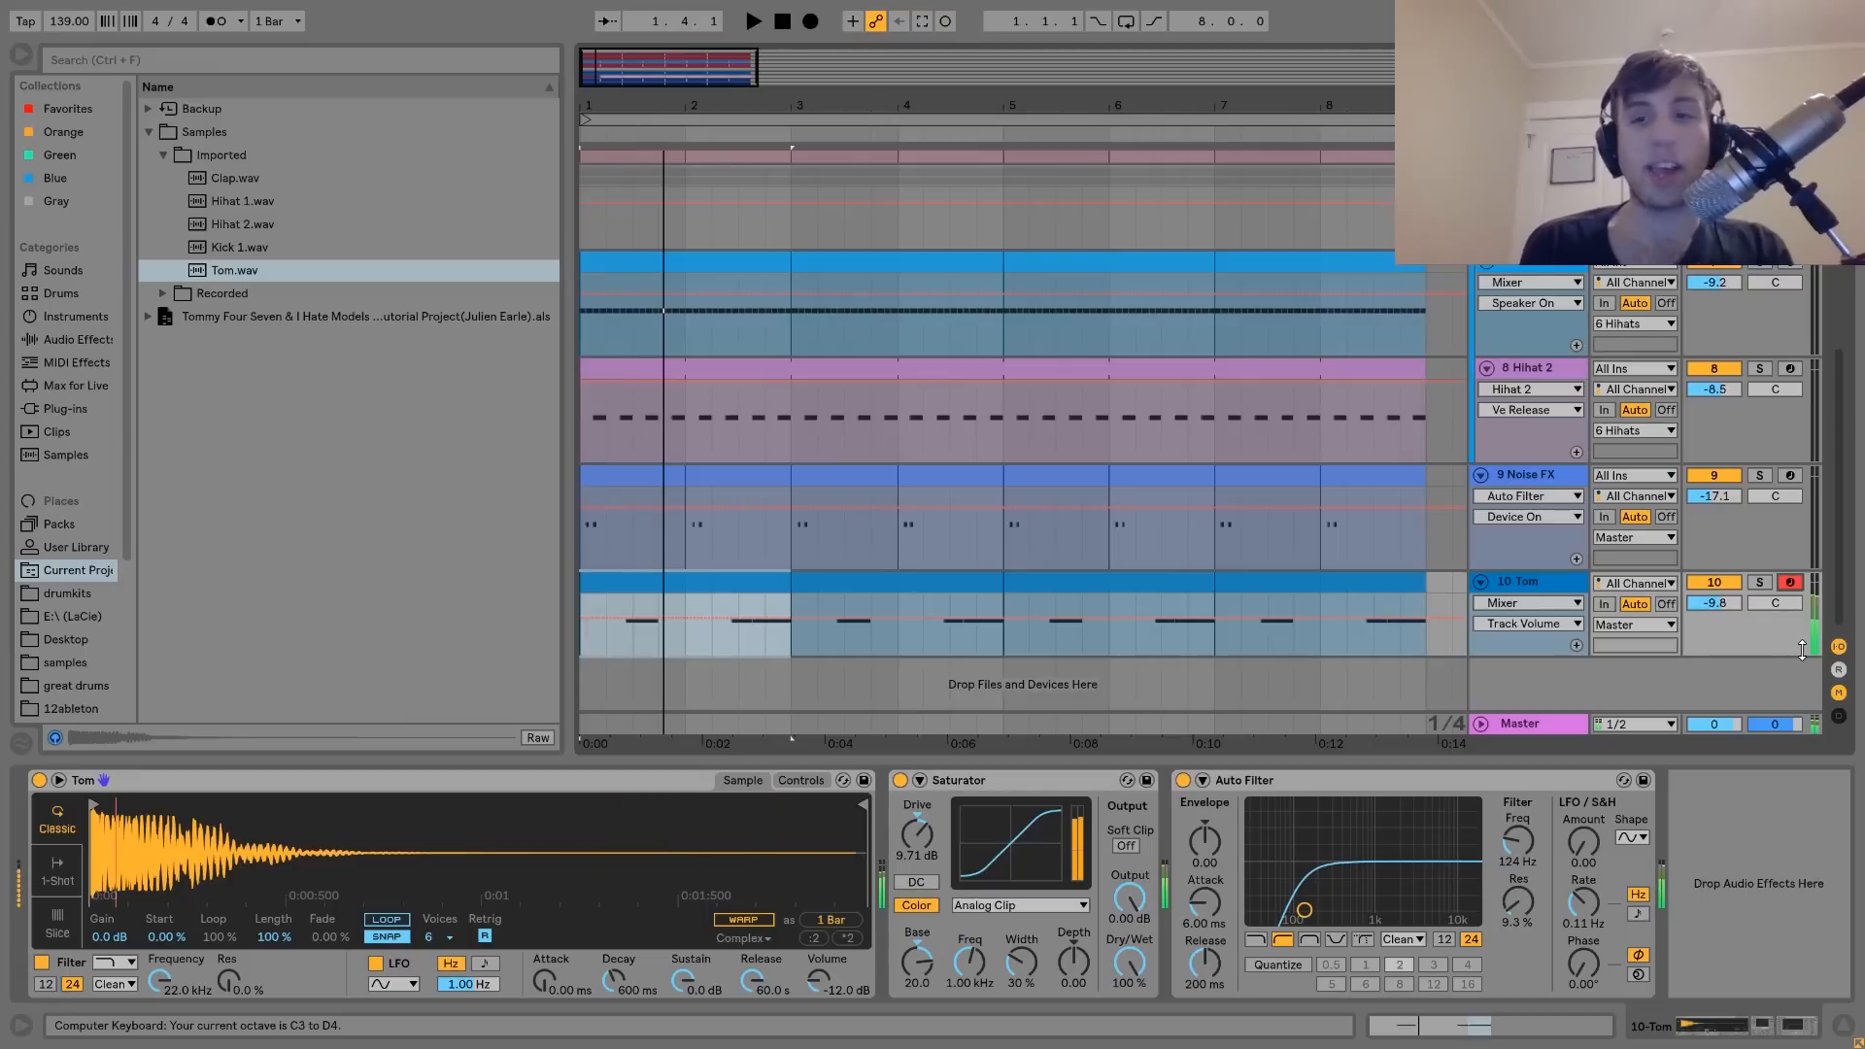
{"action": "left_click", "coordinate": [1184, 780]}
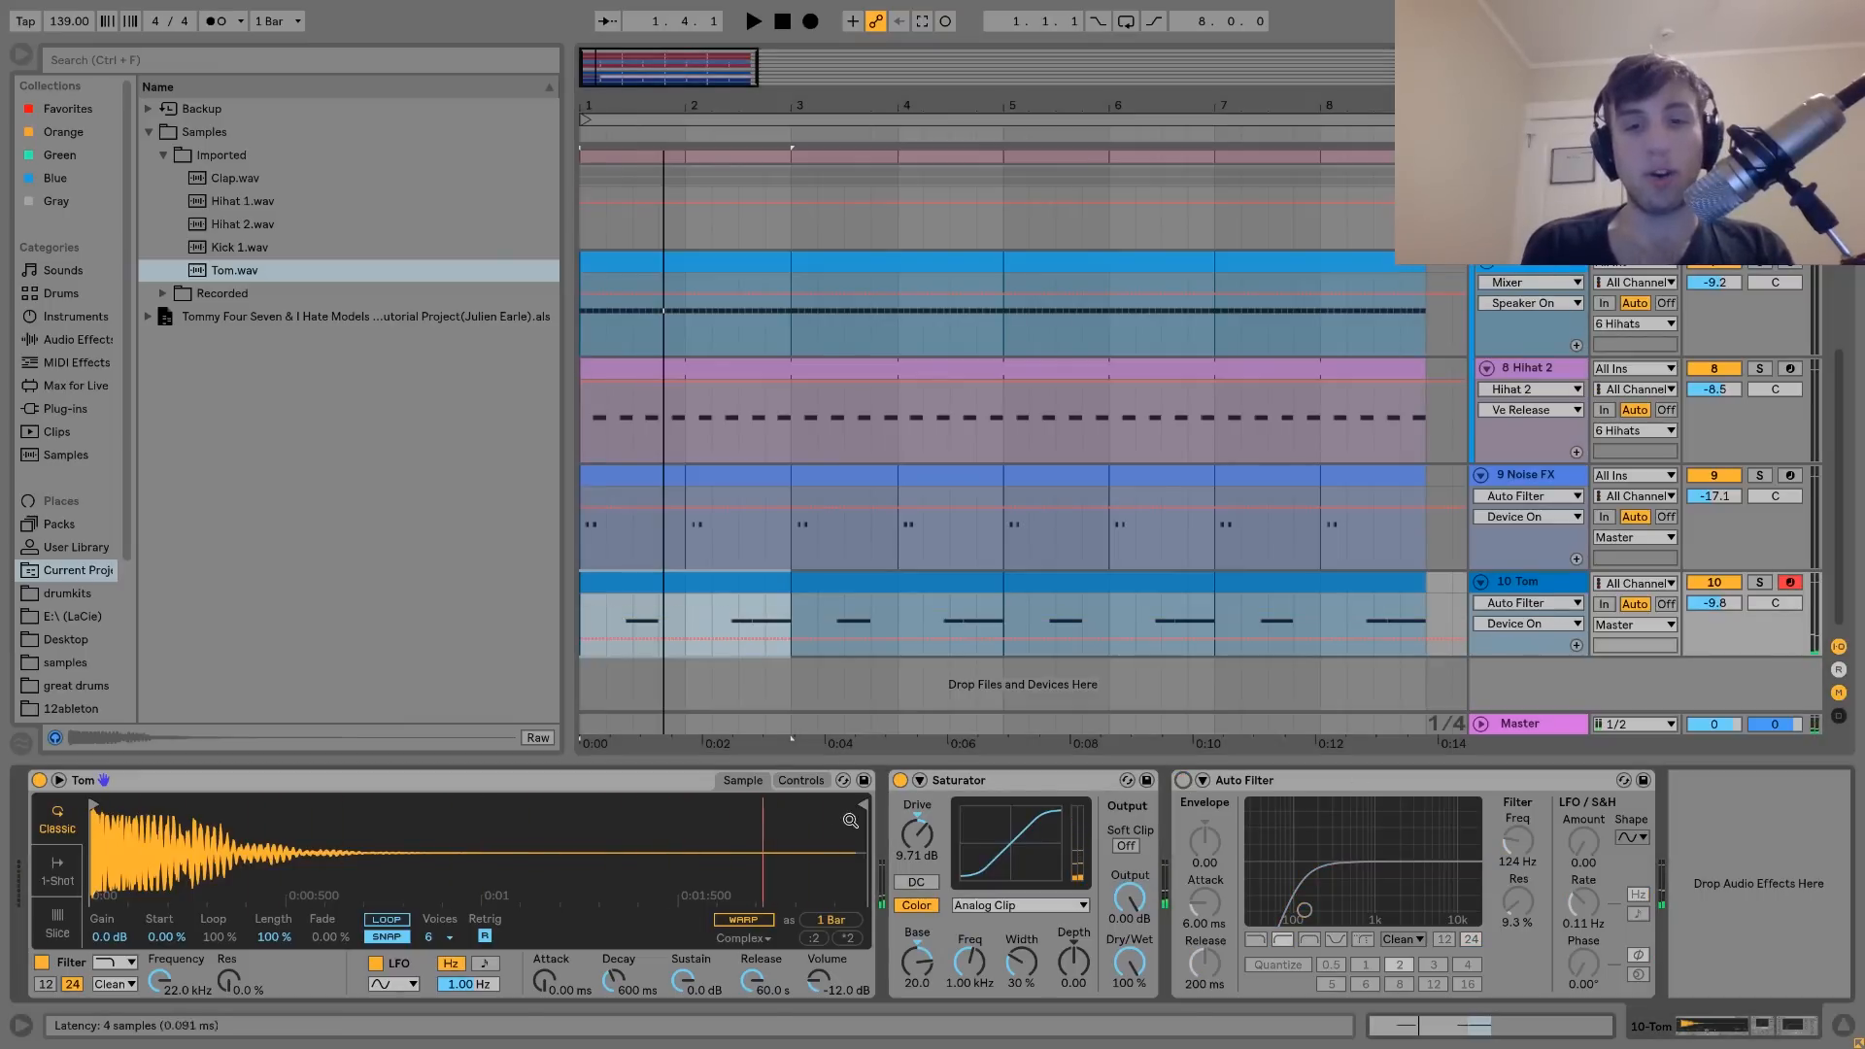
{"action": "left_click", "coordinate": [900, 780]}
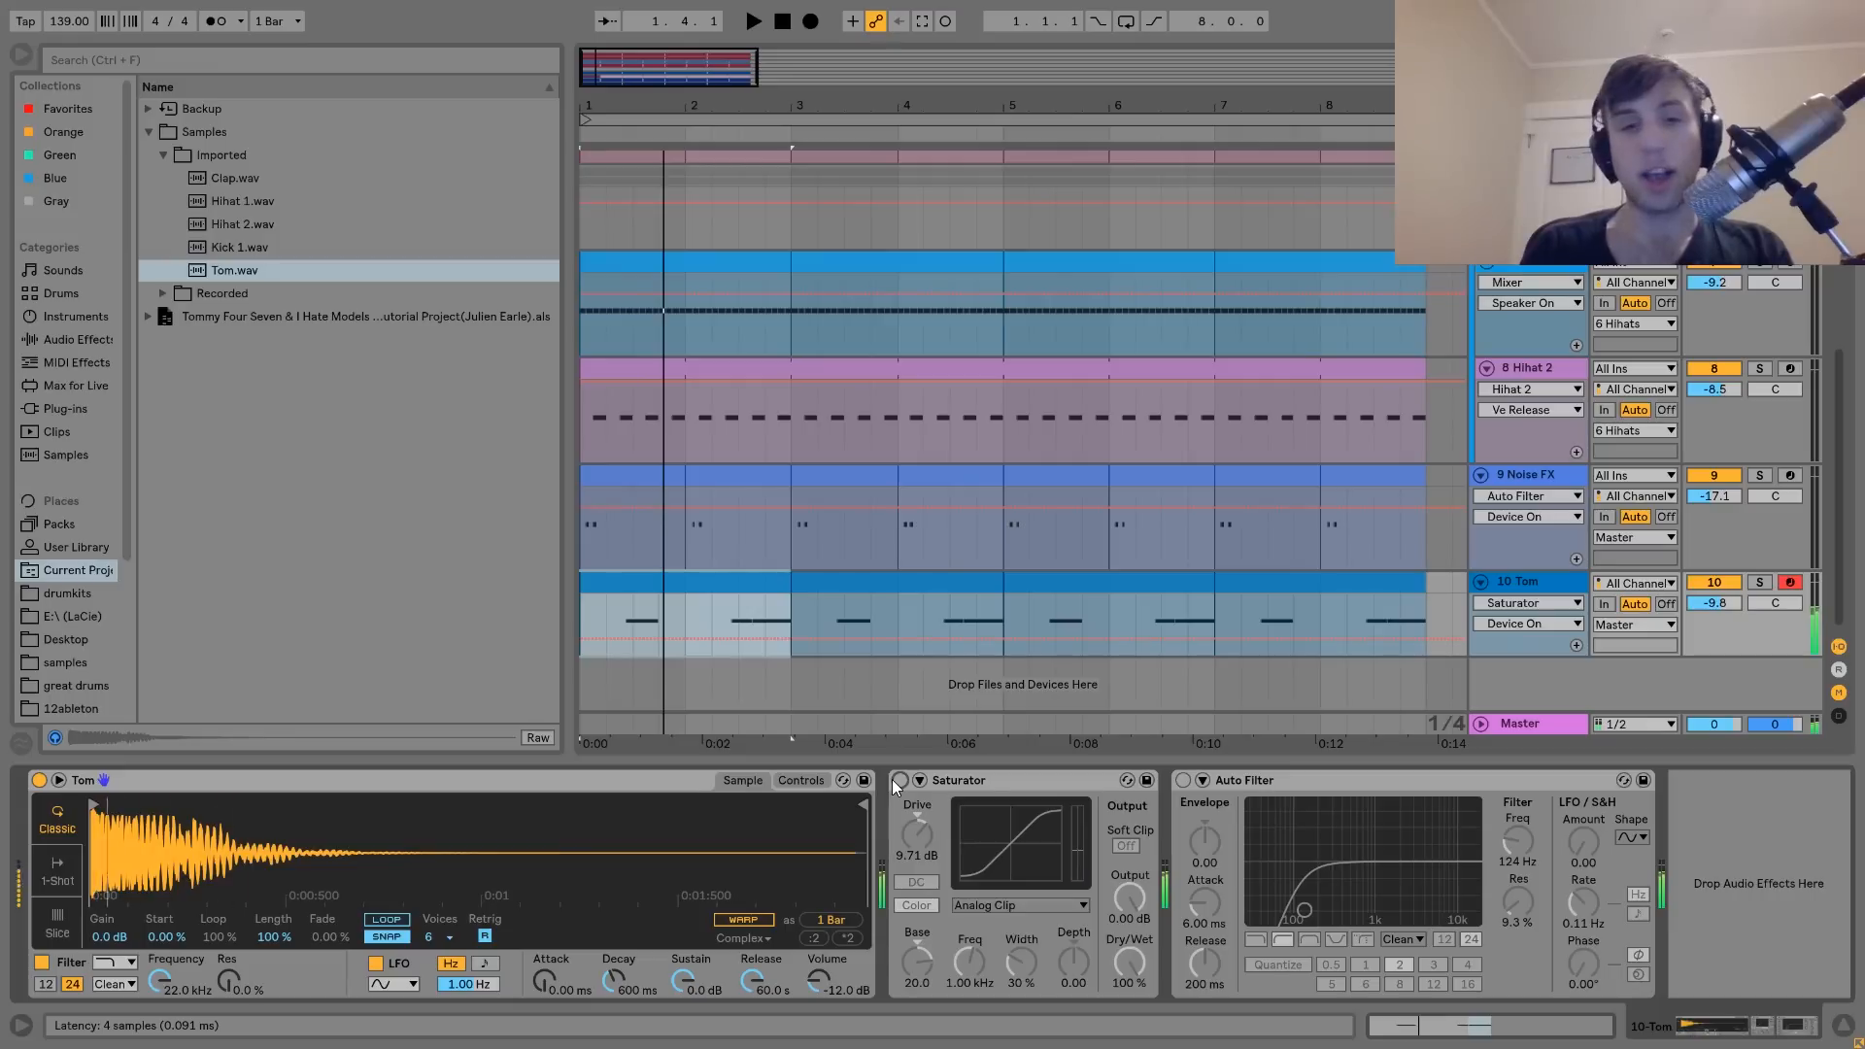
{"action": "left_click", "coordinate": [899, 781]}
{"action": "left_click", "coordinate": [1183, 780]}
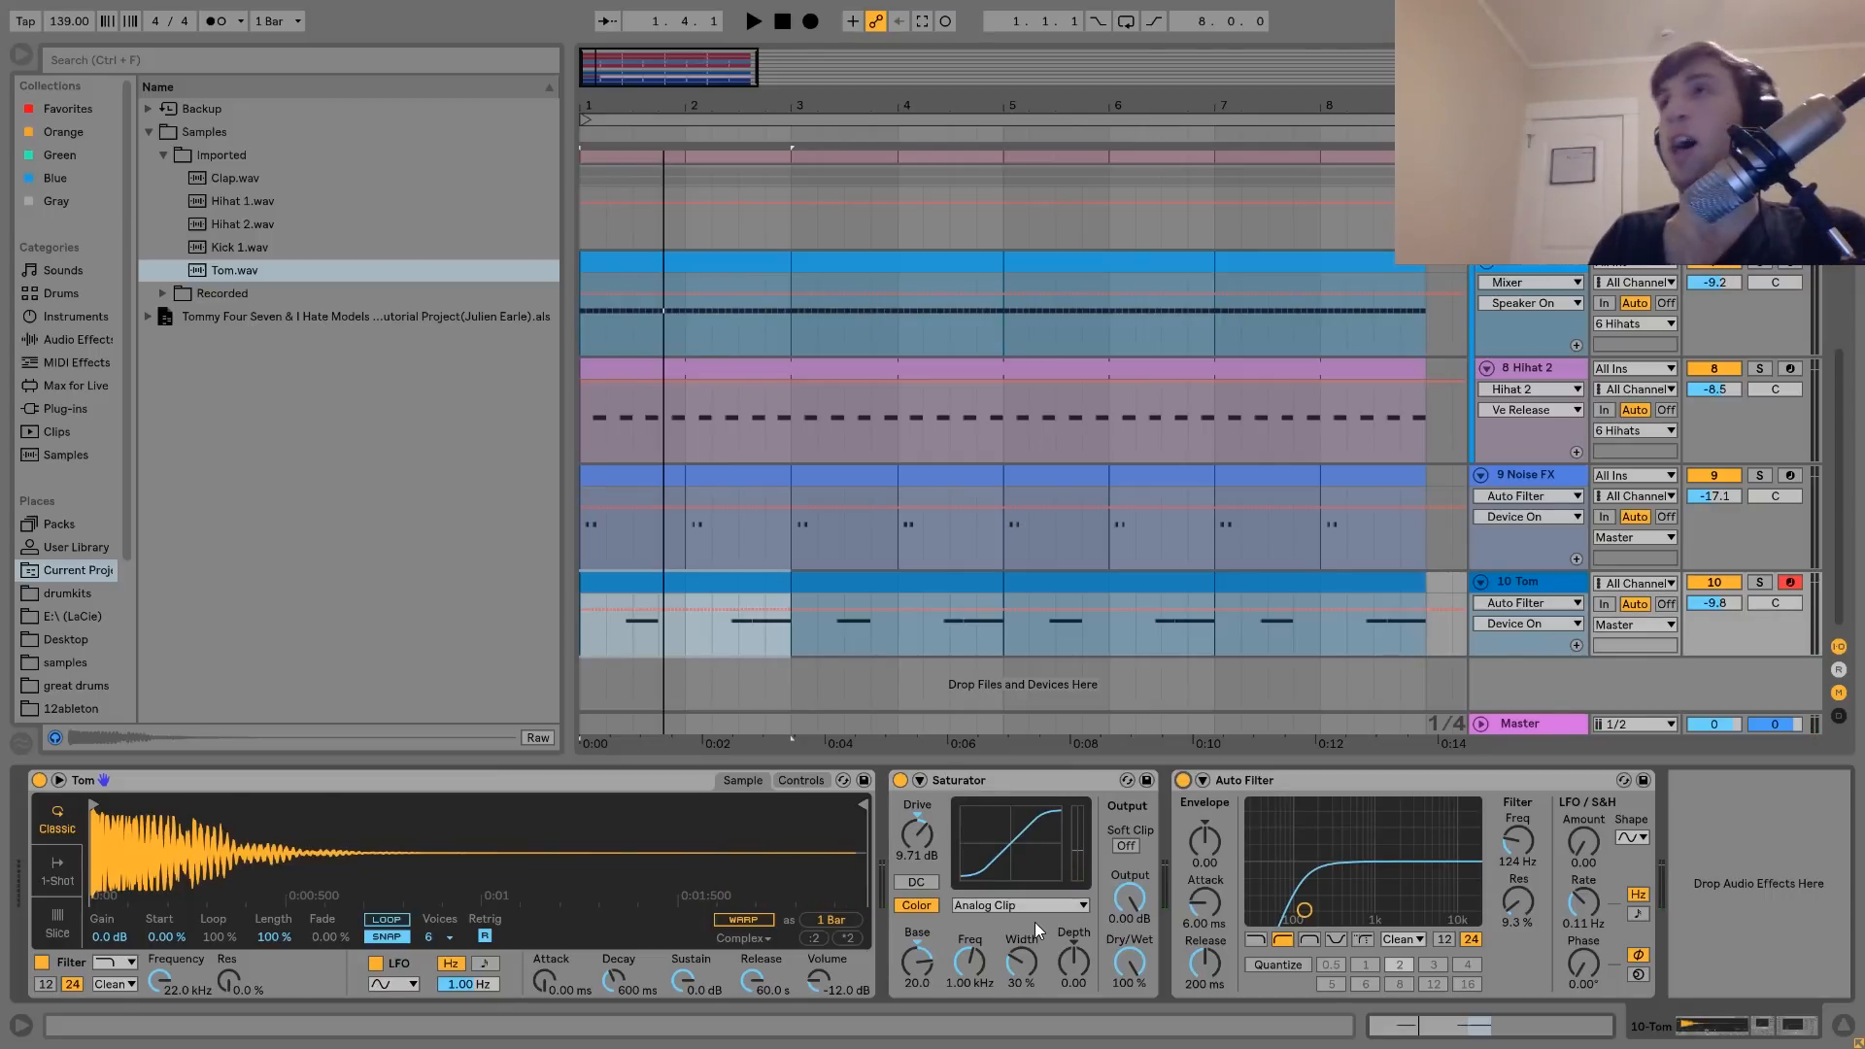
Play the full loop from bar 1, and bypass and re-enable the Tom track's Saturator to compare the sound
{"action": "key", "text": "space"}
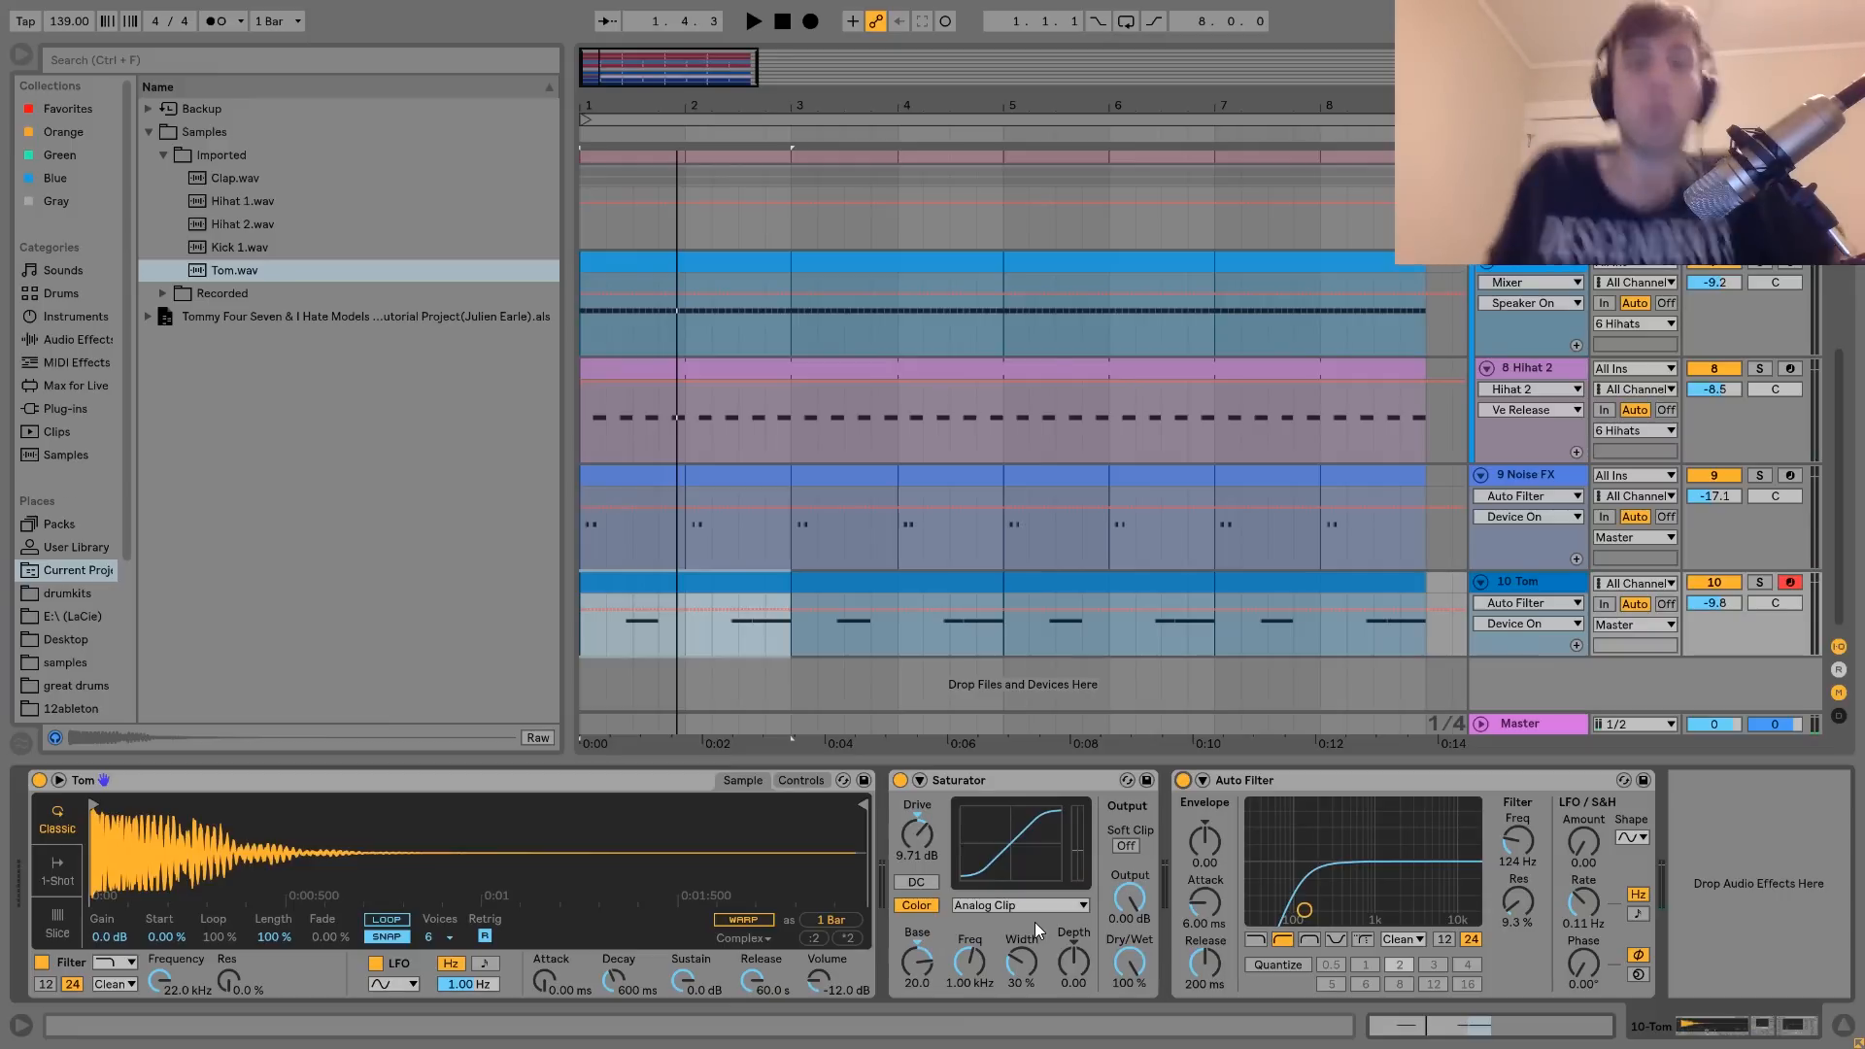
{"action": "left_click", "coordinate": [900, 781]}
{"action": "left_click", "coordinate": [901, 781]}
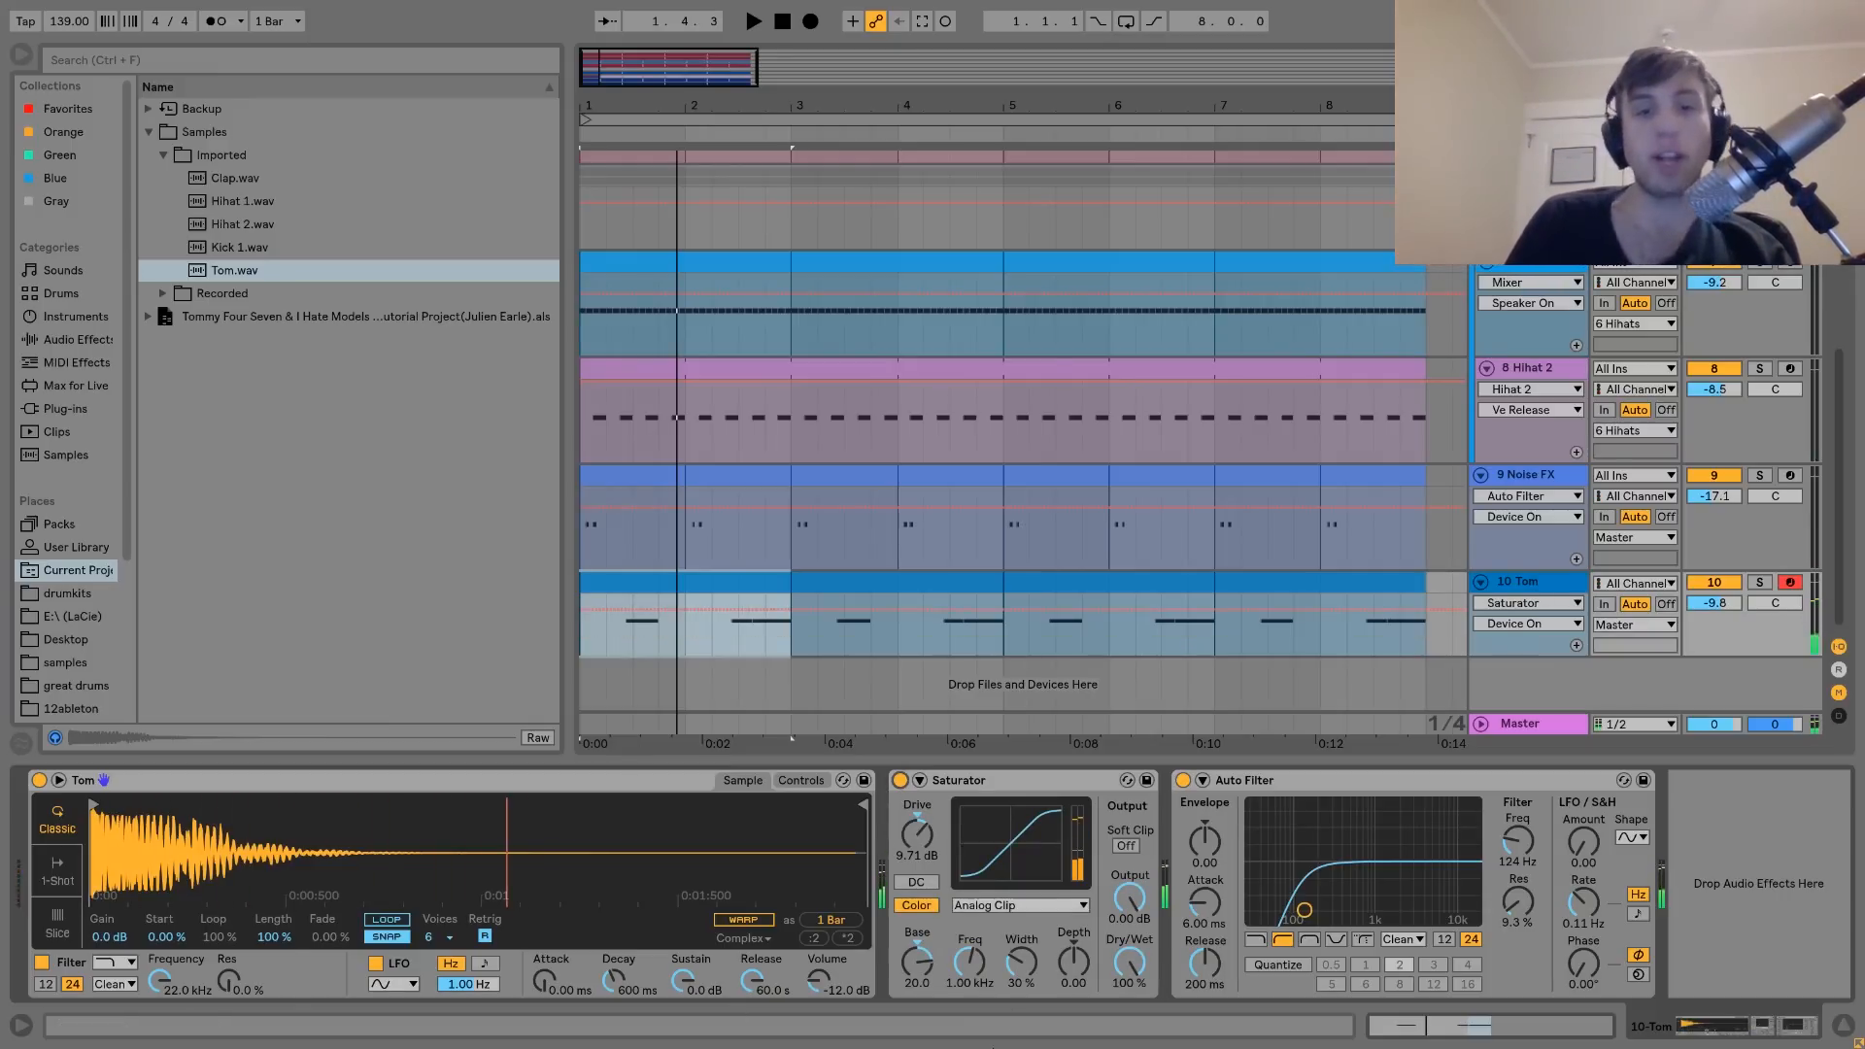
Try the Tom Saturator's Base at its default of 0.00, and undo the change
{"action": "left_click", "coordinate": [931, 979]}
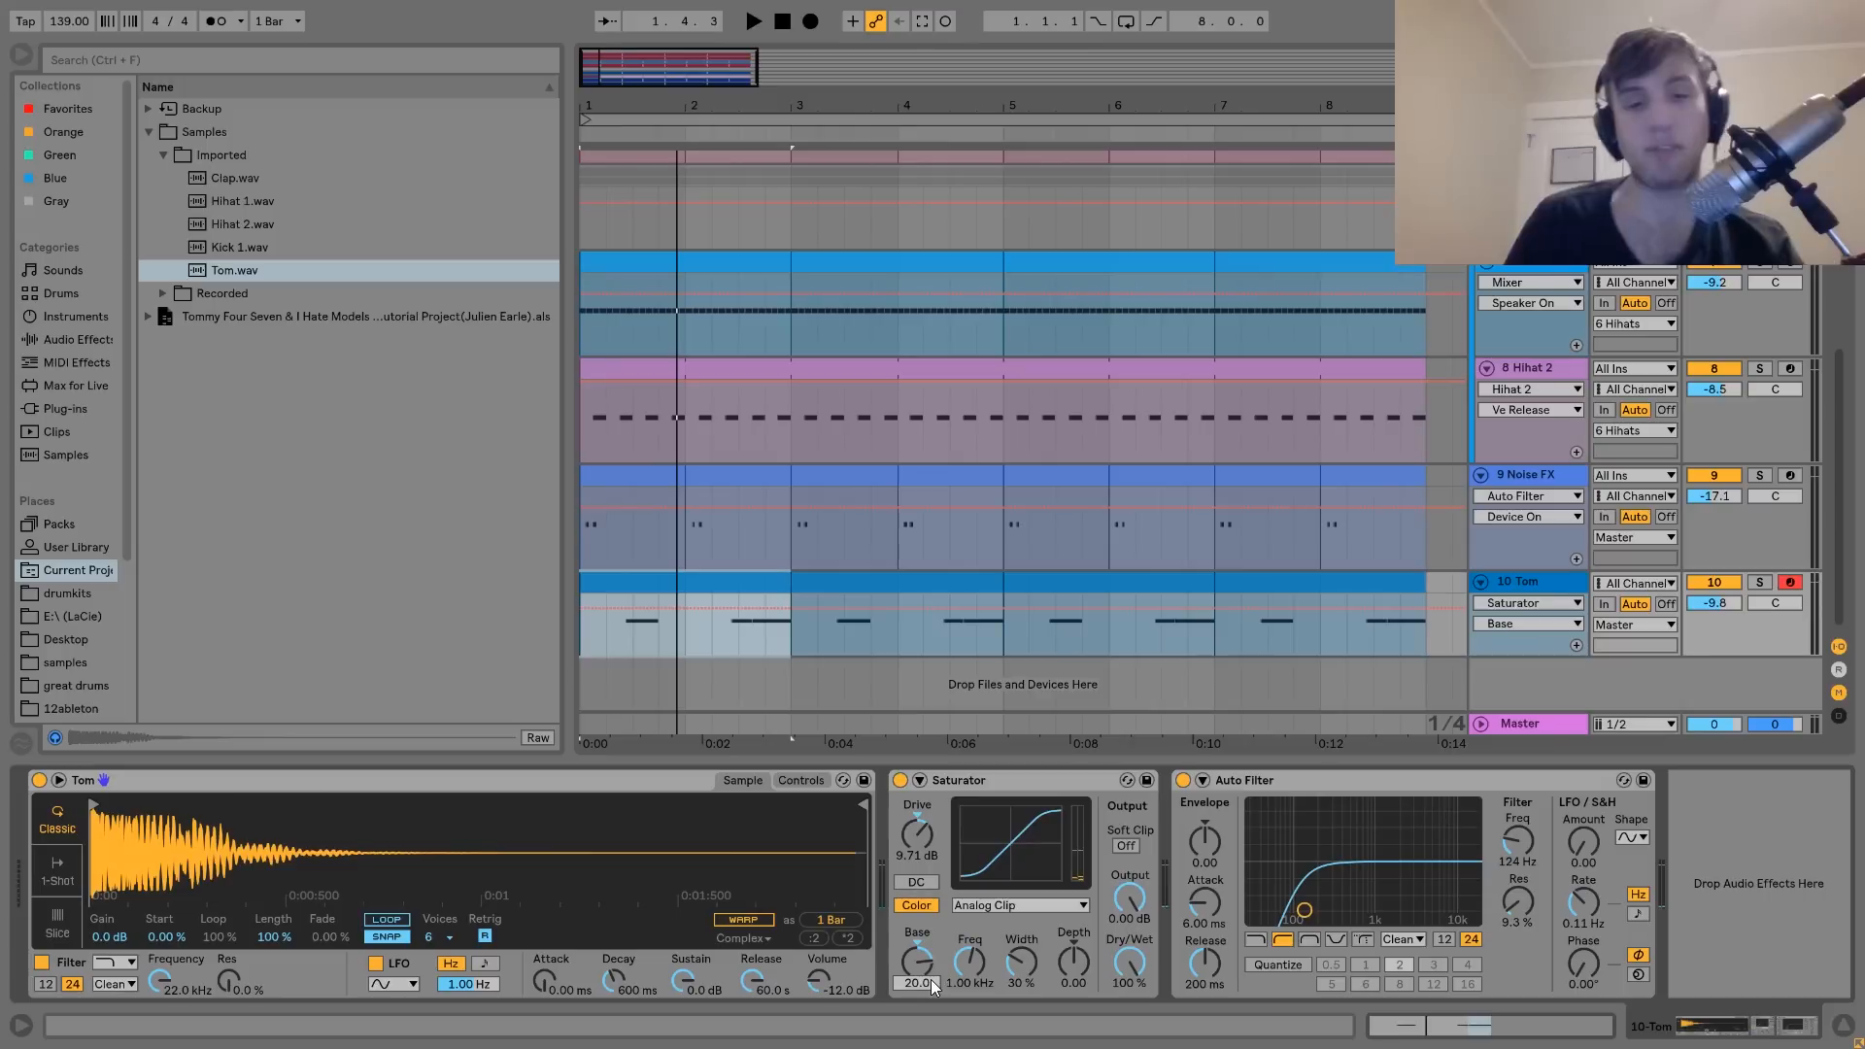
{"action": "double_click", "coordinate": [931, 980]}
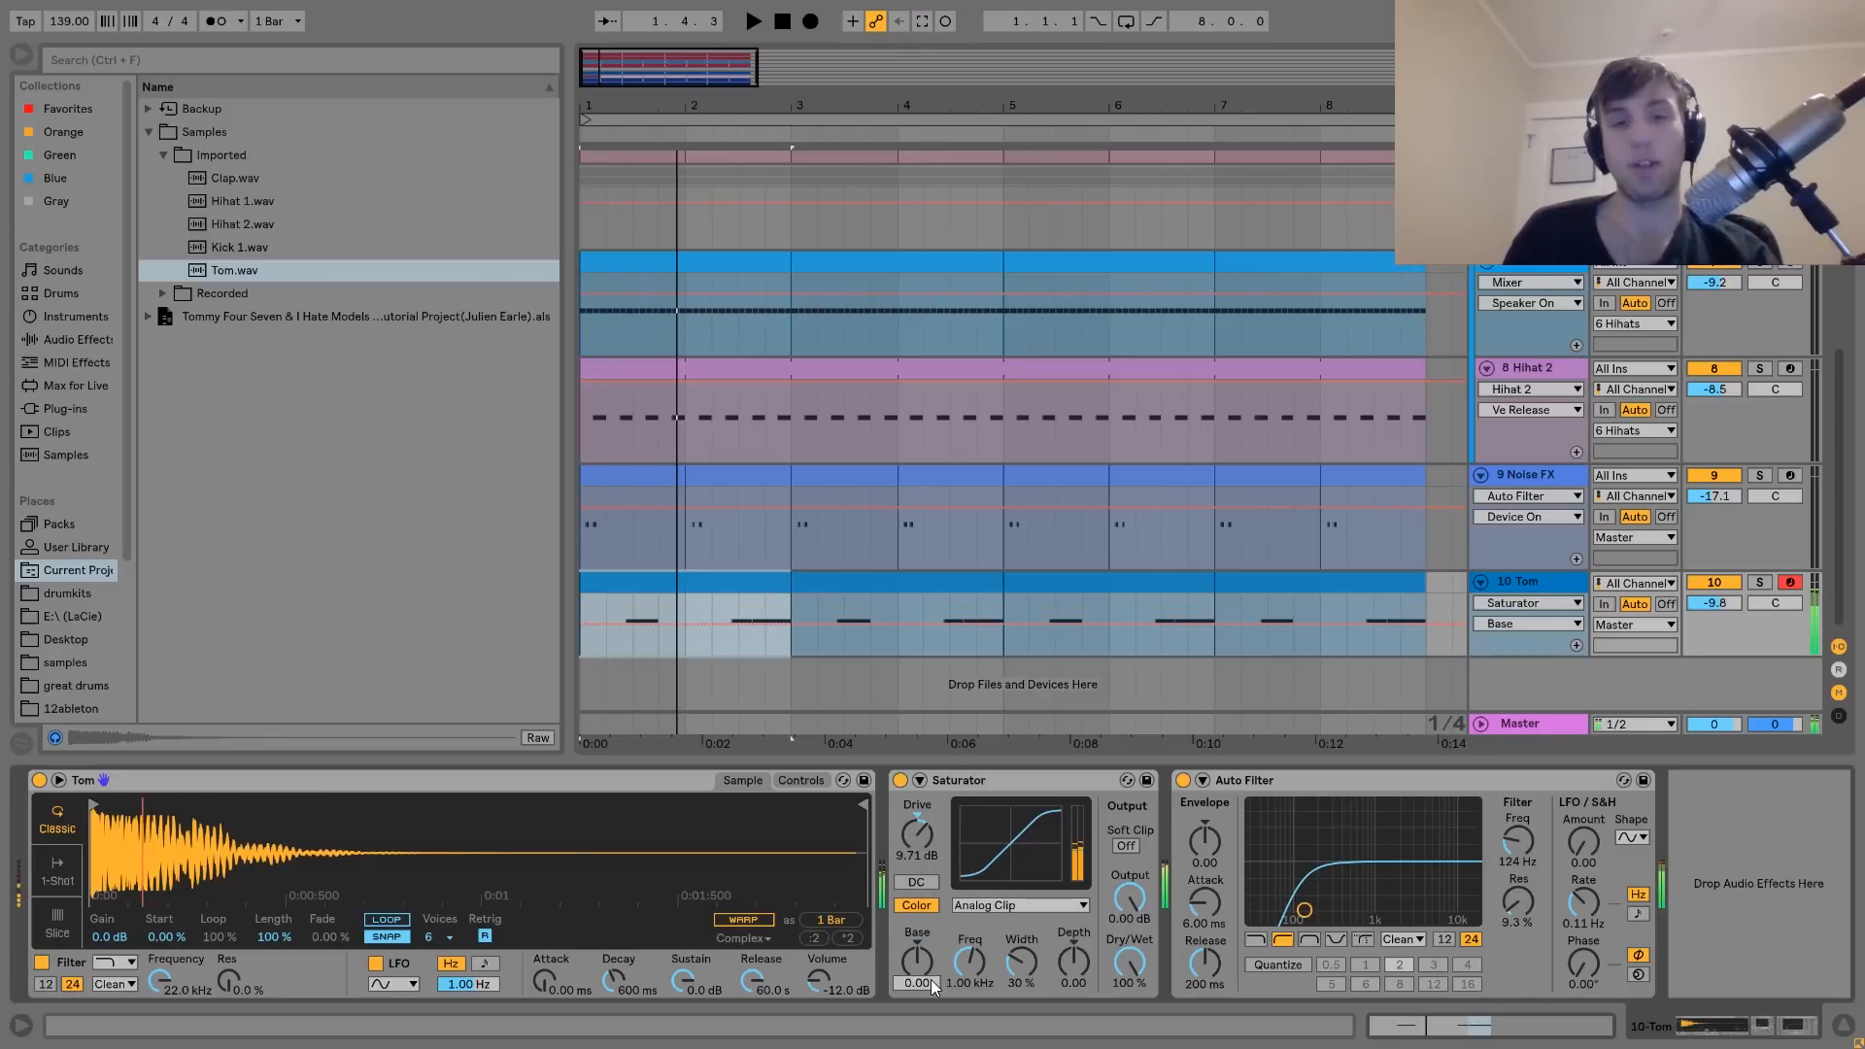
{"action": "key", "text": "ctrl+z"}
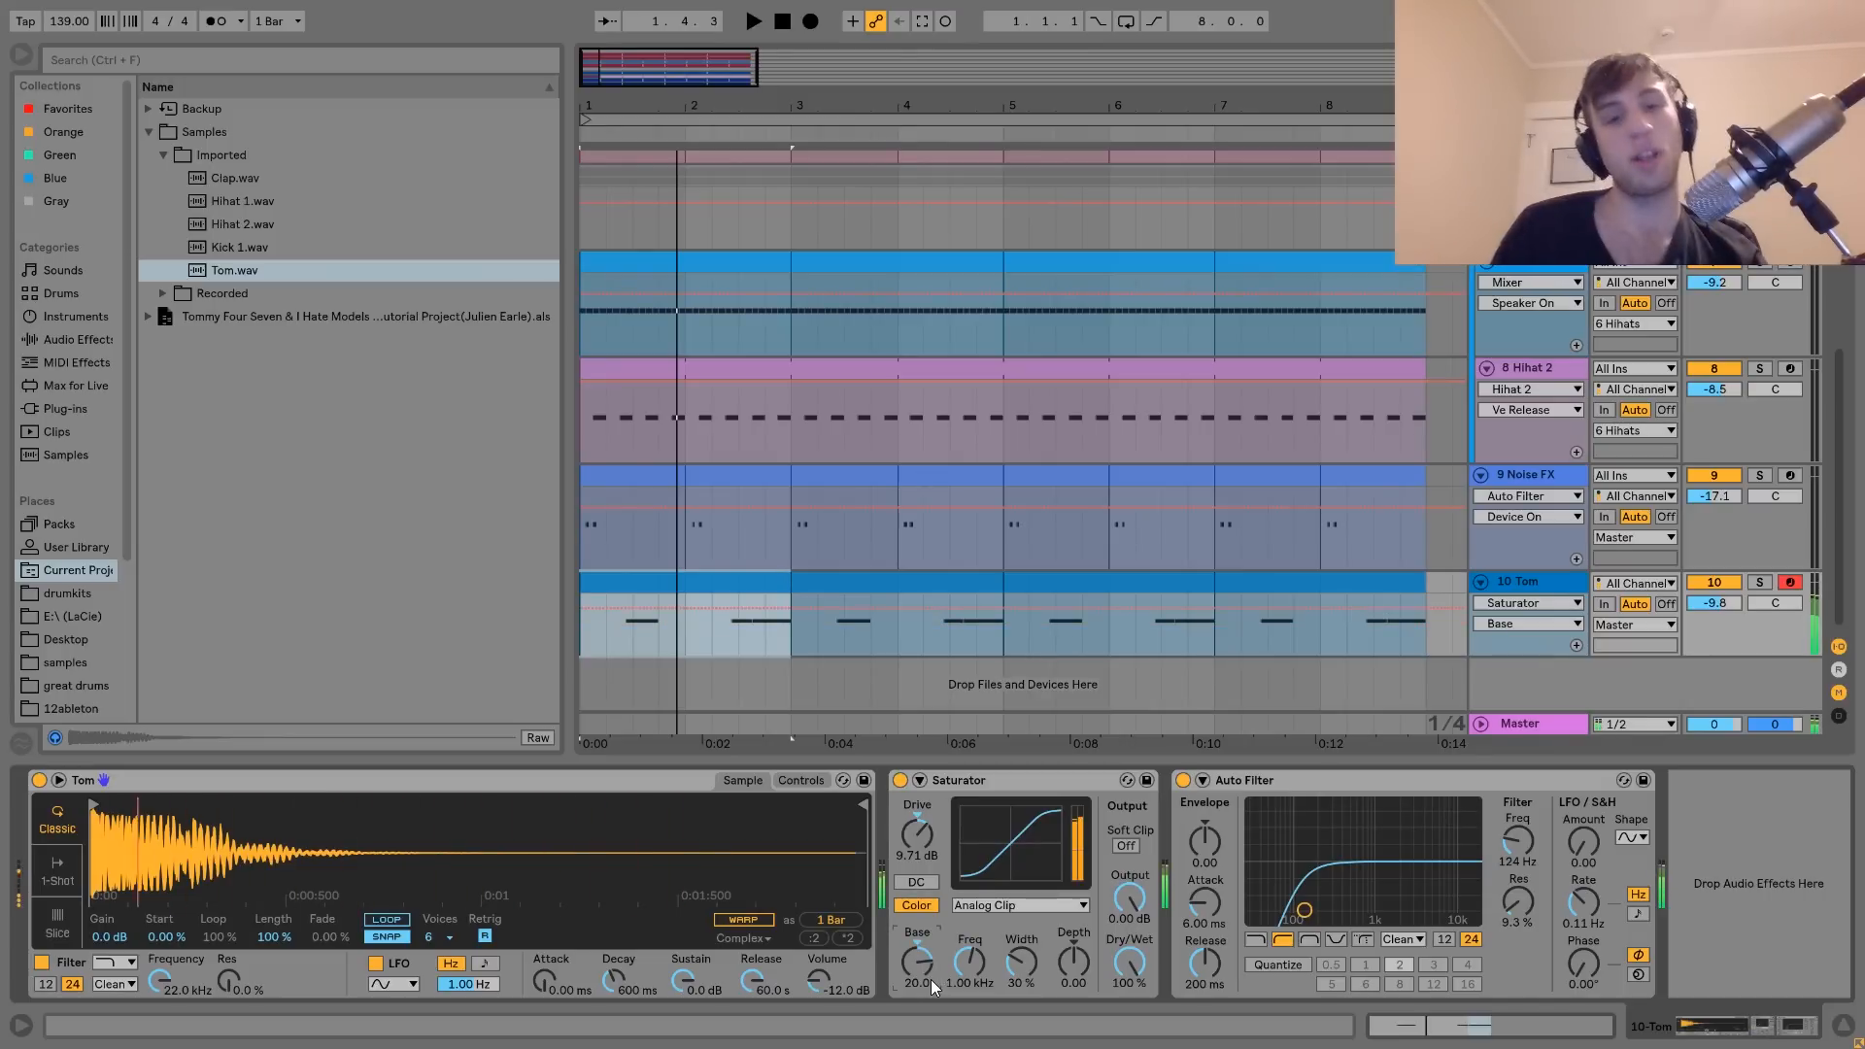